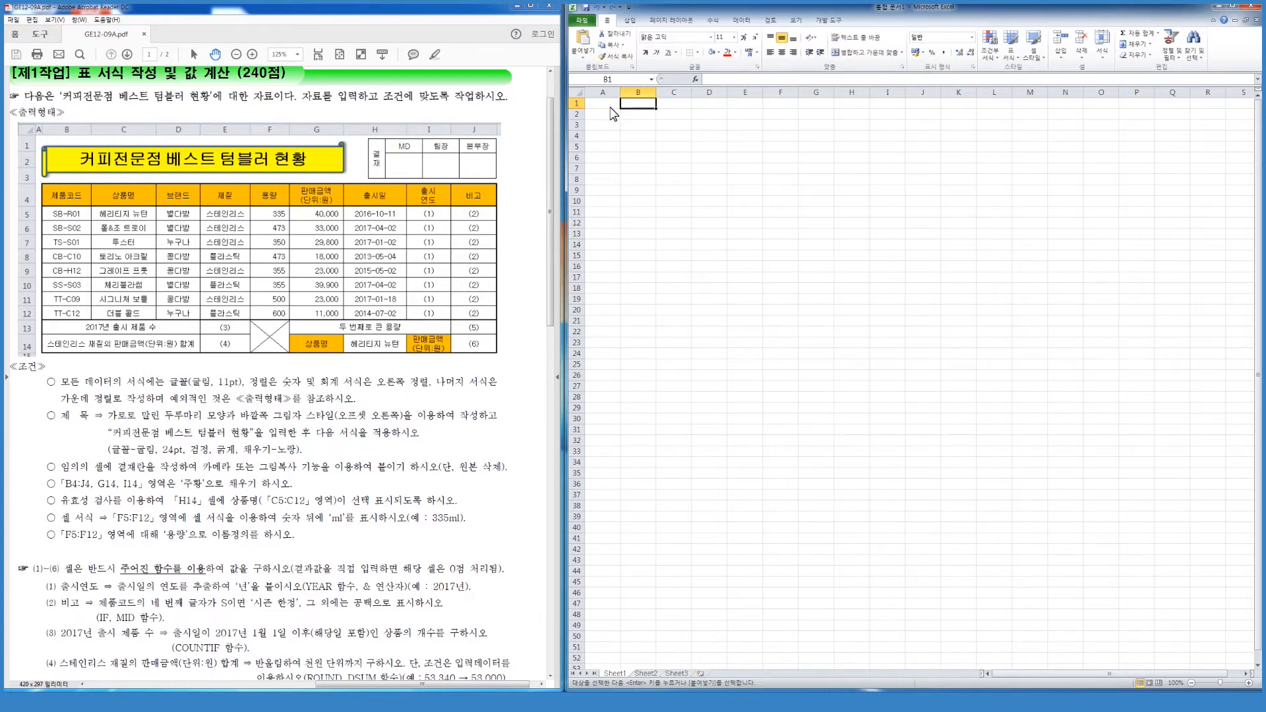
Rename the first worksheet as 제1작업.
{"action": "left_click", "coordinate": [601, 105]}
{"action": "left_click", "coordinate": [668, 180]}
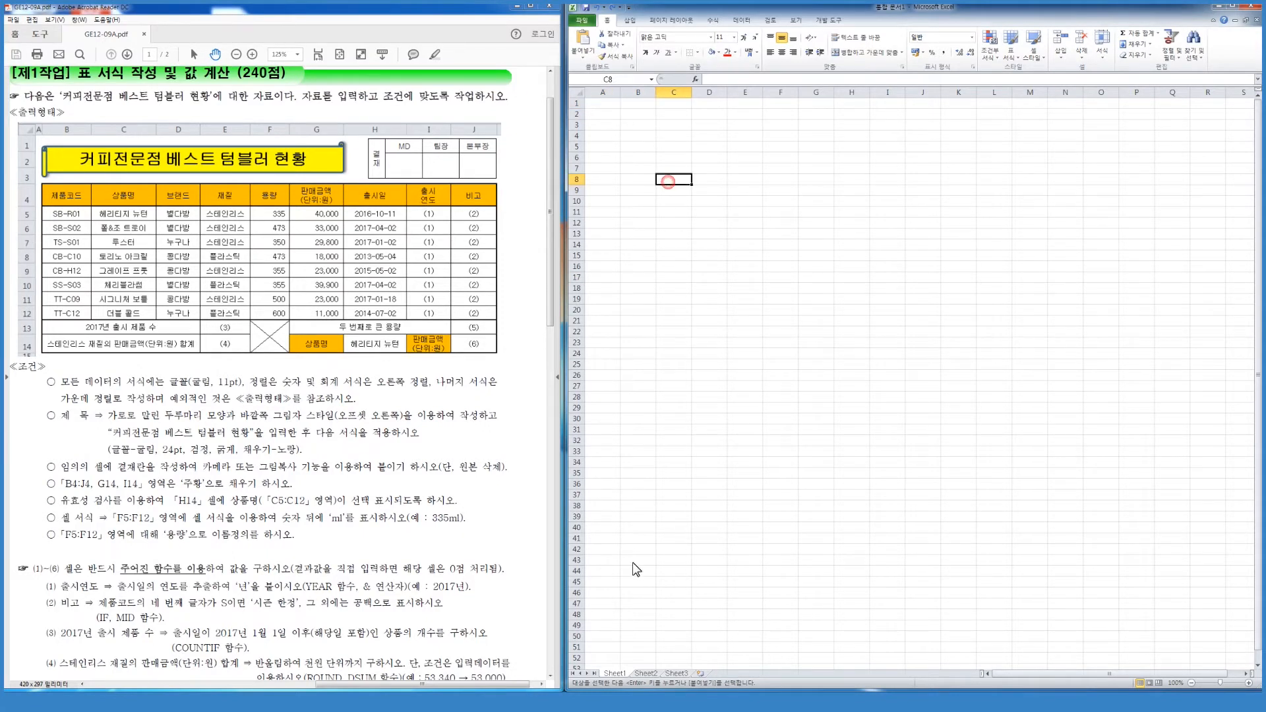
{"action": "left_click", "coordinate": [615, 674]}
{"action": "type", "text": "제1"}
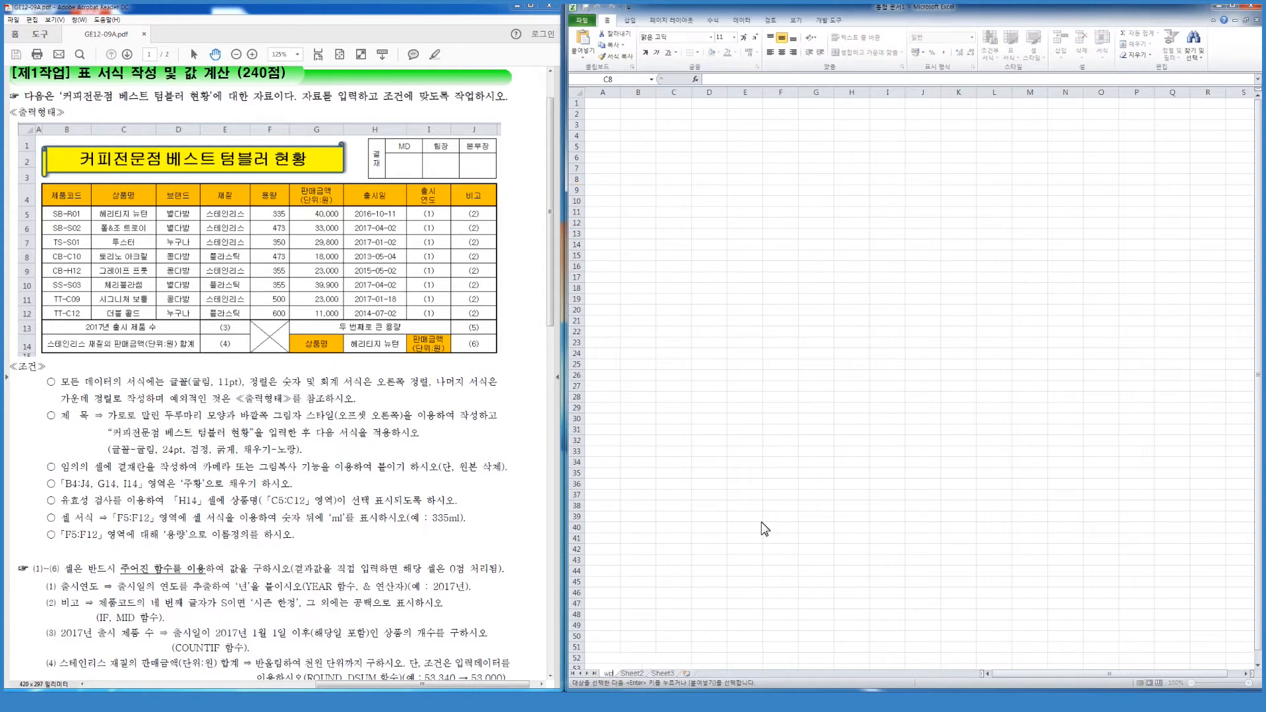
{"action": "type", "text": "작업"}
{"action": "key", "text": "Return"}
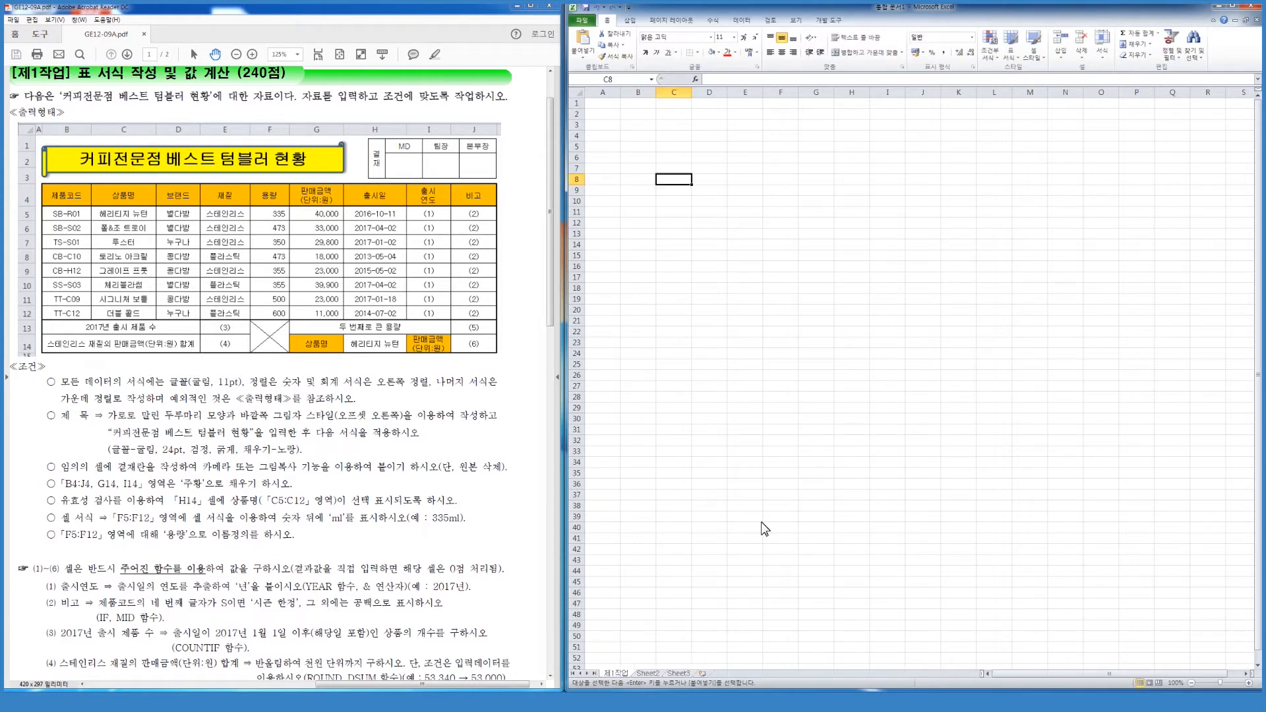
Set the width of column A to 1.
{"action": "left_click", "coordinate": [603, 93]}
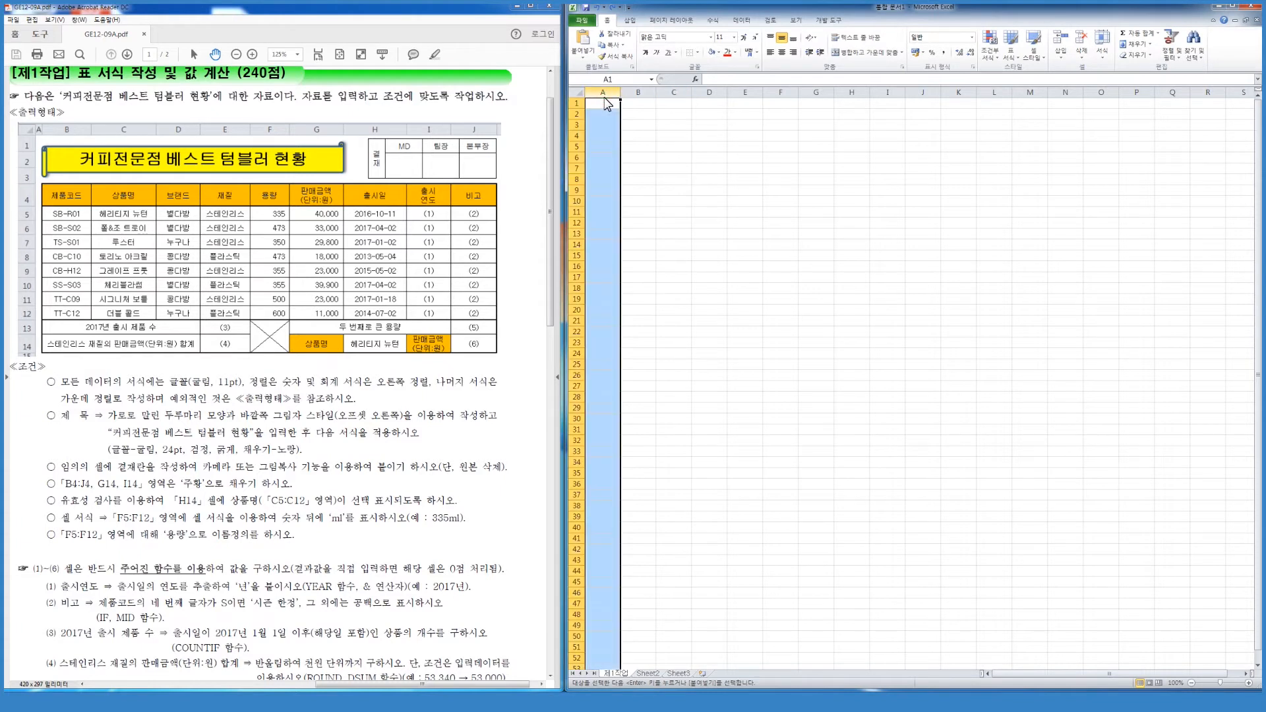
{"action": "right_click", "coordinate": [605, 104]}
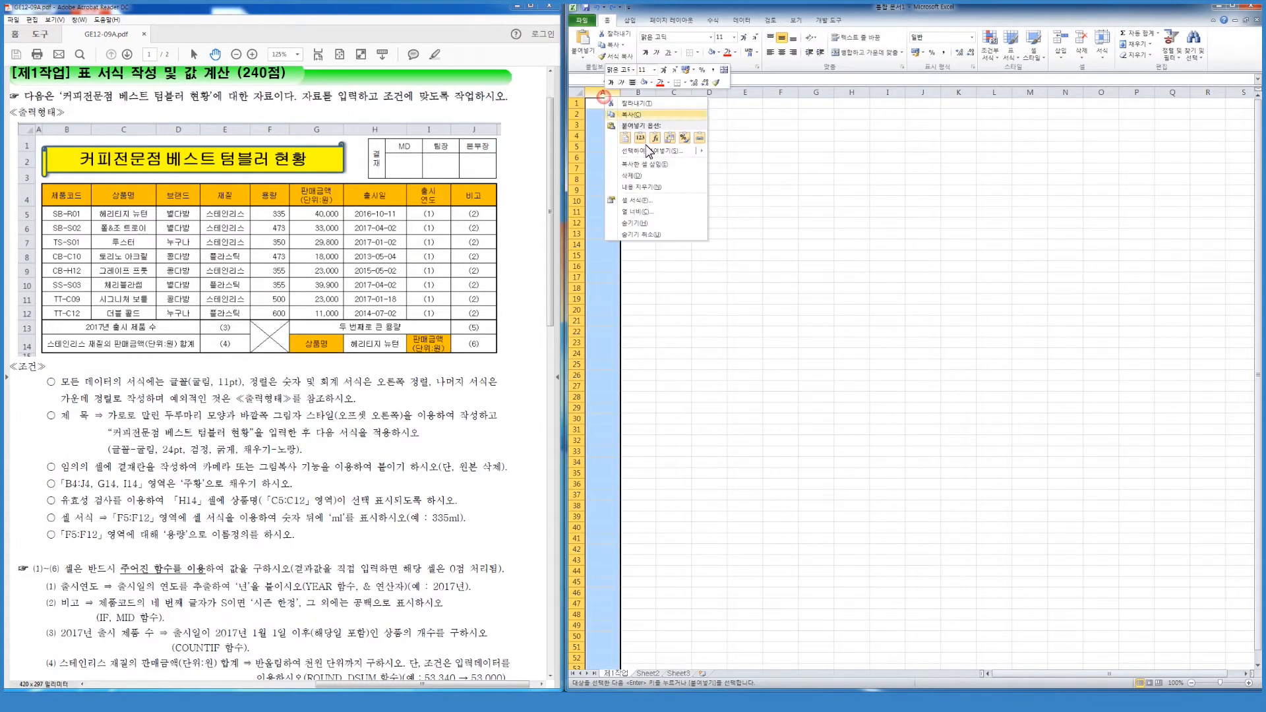
{"action": "left_click", "coordinate": [659, 212]}
{"action": "type", "text": "1"}
{"action": "key", "text": "Return"}
{"action": "left_click", "coordinate": [671, 190]}
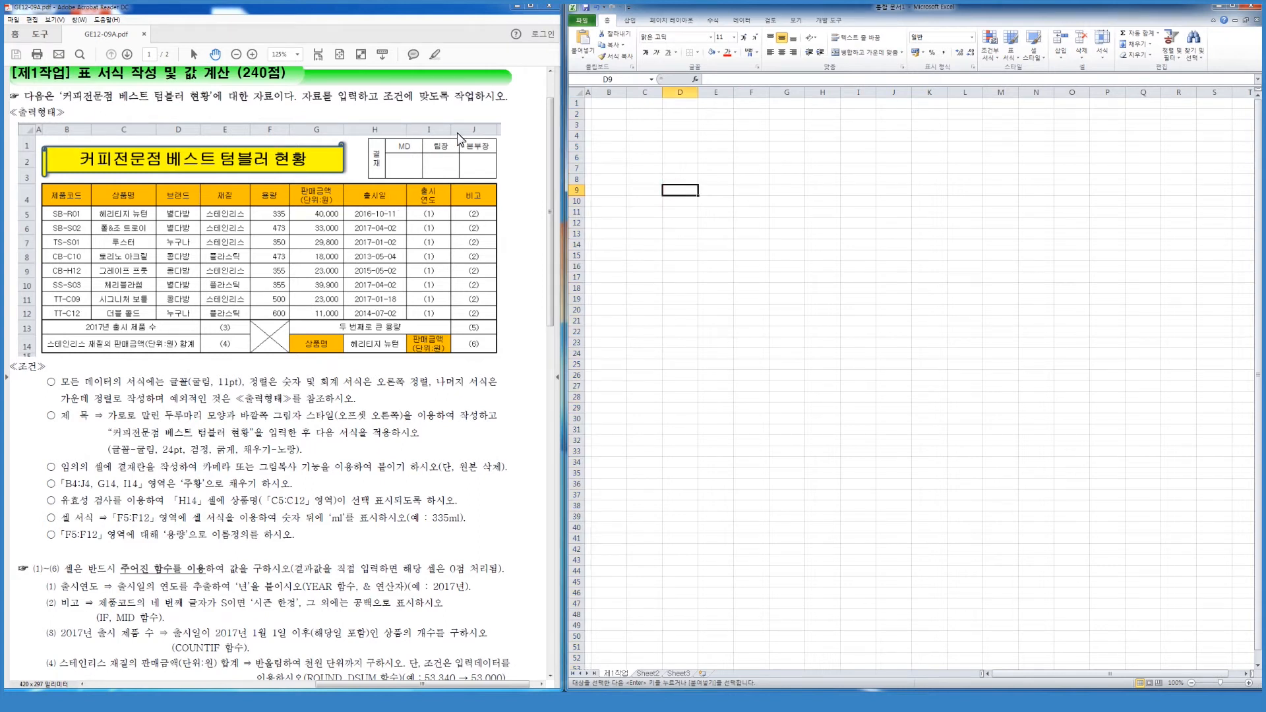
Set the width of columns B through J to 11.
{"action": "left_click_drag", "start_coordinate": [609, 92], "coordinate": [904, 95]}
{"action": "right_click", "coordinate": [905, 95]}
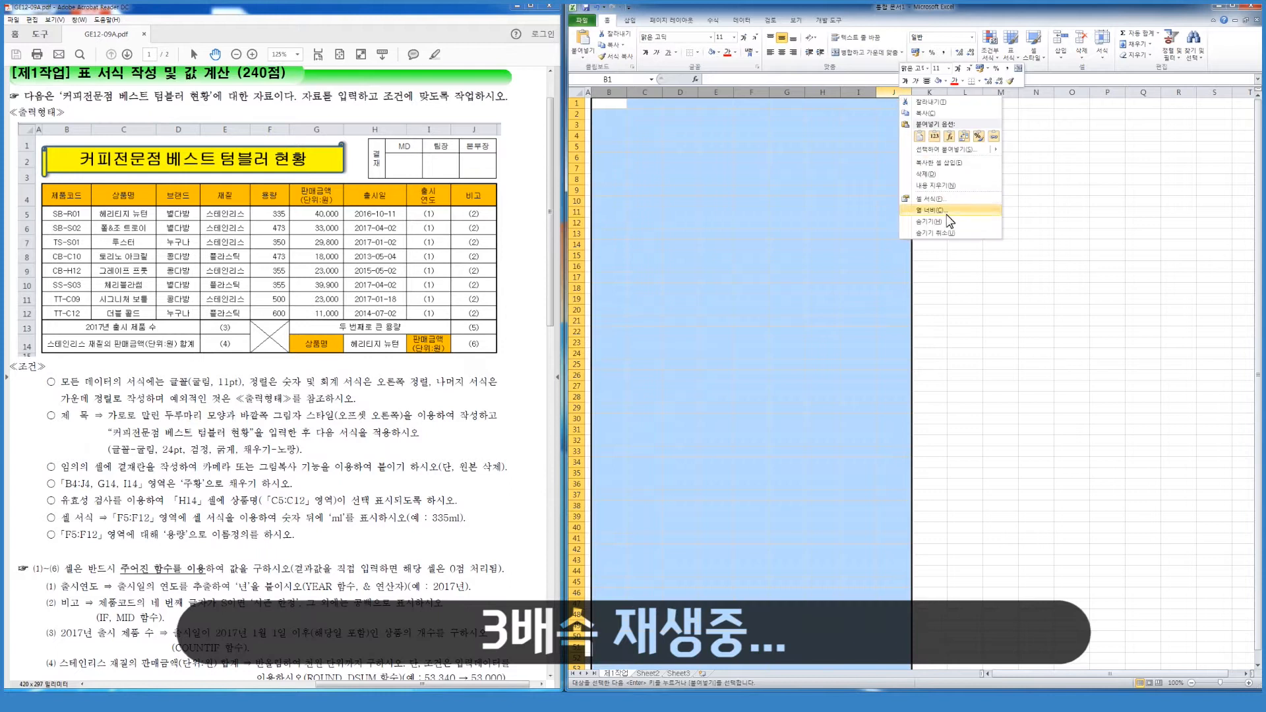
{"action": "left_click", "coordinate": [947, 213]}
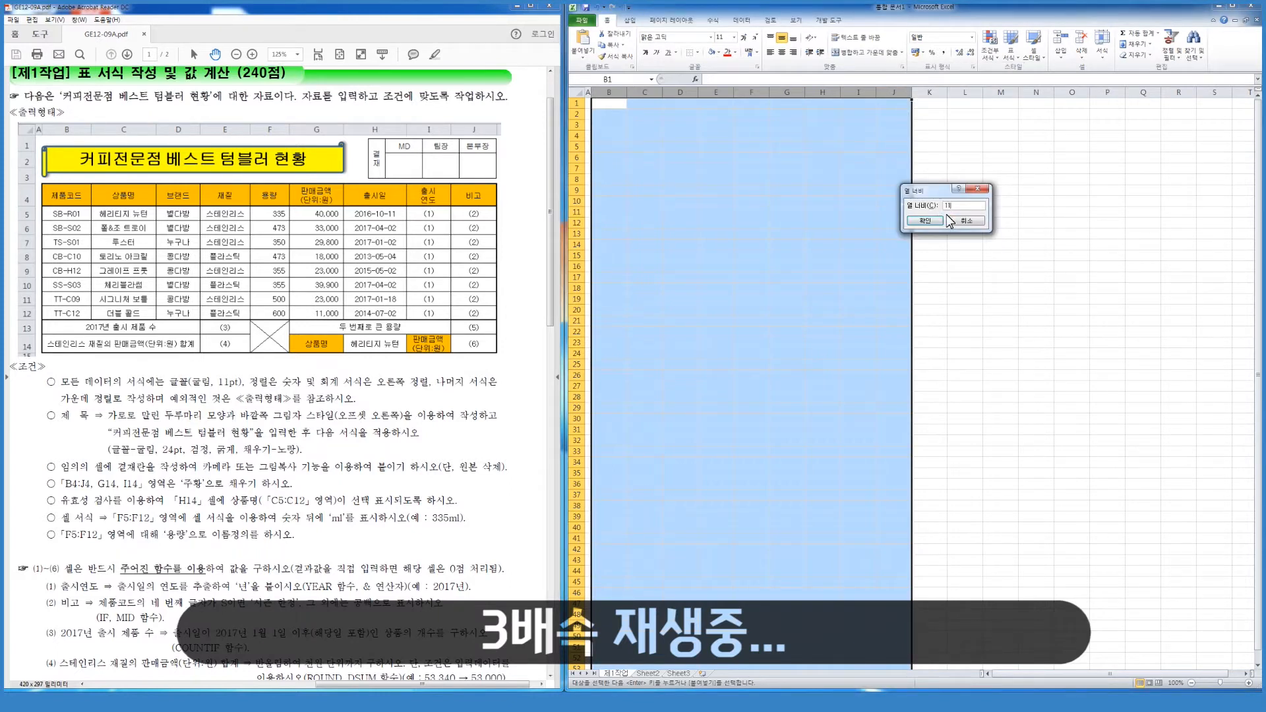
{"action": "type", "text": "11"}
{"action": "left_click", "coordinate": [925, 220]}
{"action": "left_click", "coordinate": [841, 211]}
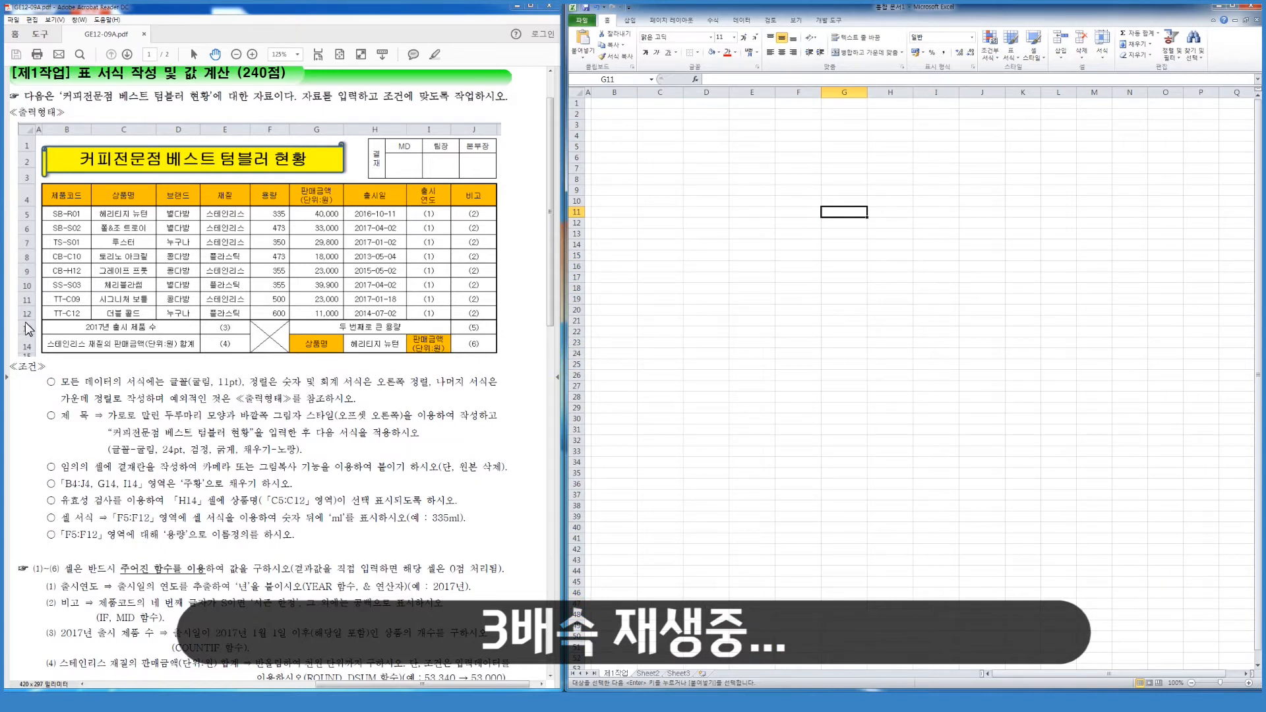
Set the height of rows 5 through 13 to 22.
{"action": "left_click", "coordinate": [577, 147]}
{"action": "left_click_drag", "start_coordinate": [579, 155], "coordinate": [577, 235]}
{"action": "right_click", "coordinate": [578, 236]}
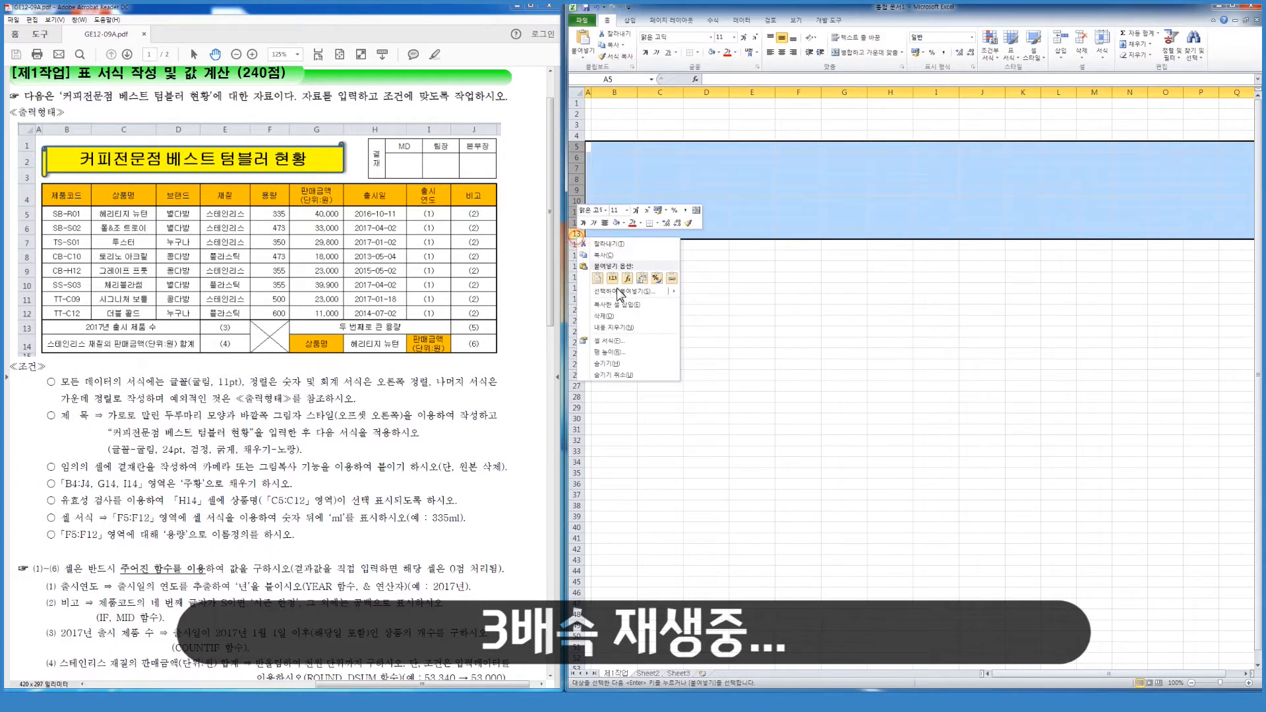
{"action": "left_click", "coordinate": [619, 352]}
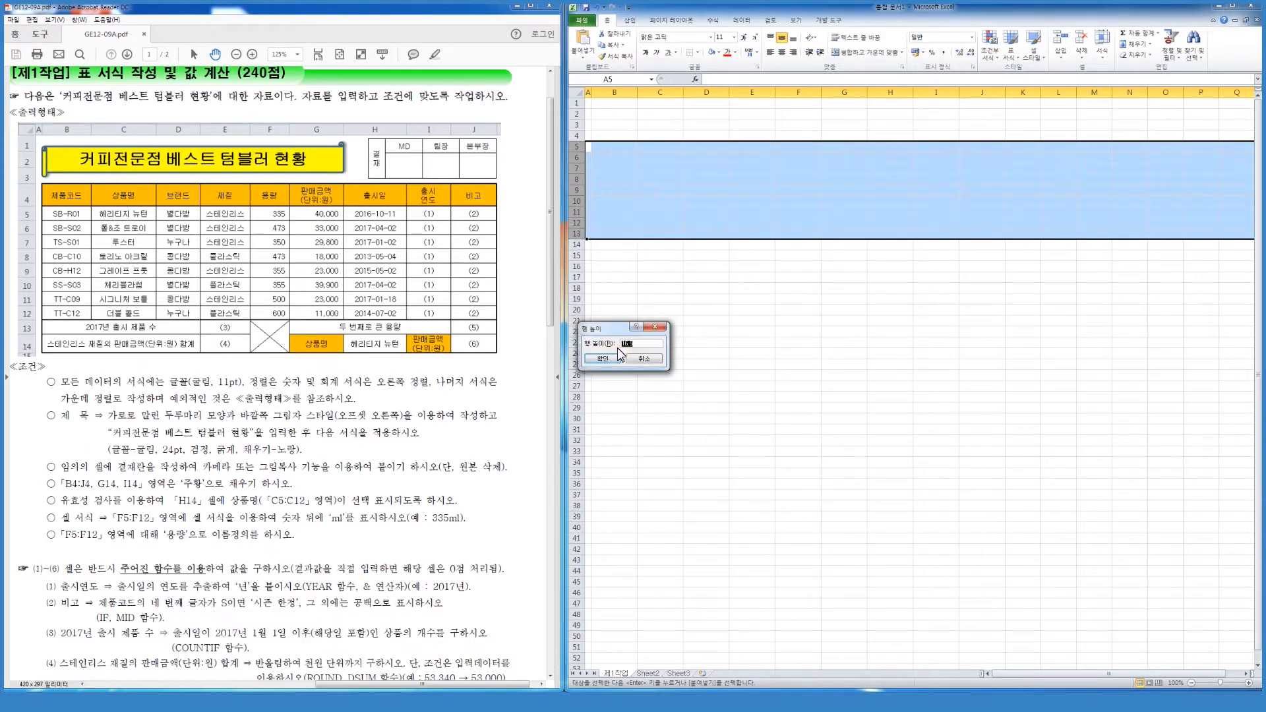
{"action": "type", "text": "22"}
{"action": "key", "text": "Return"}
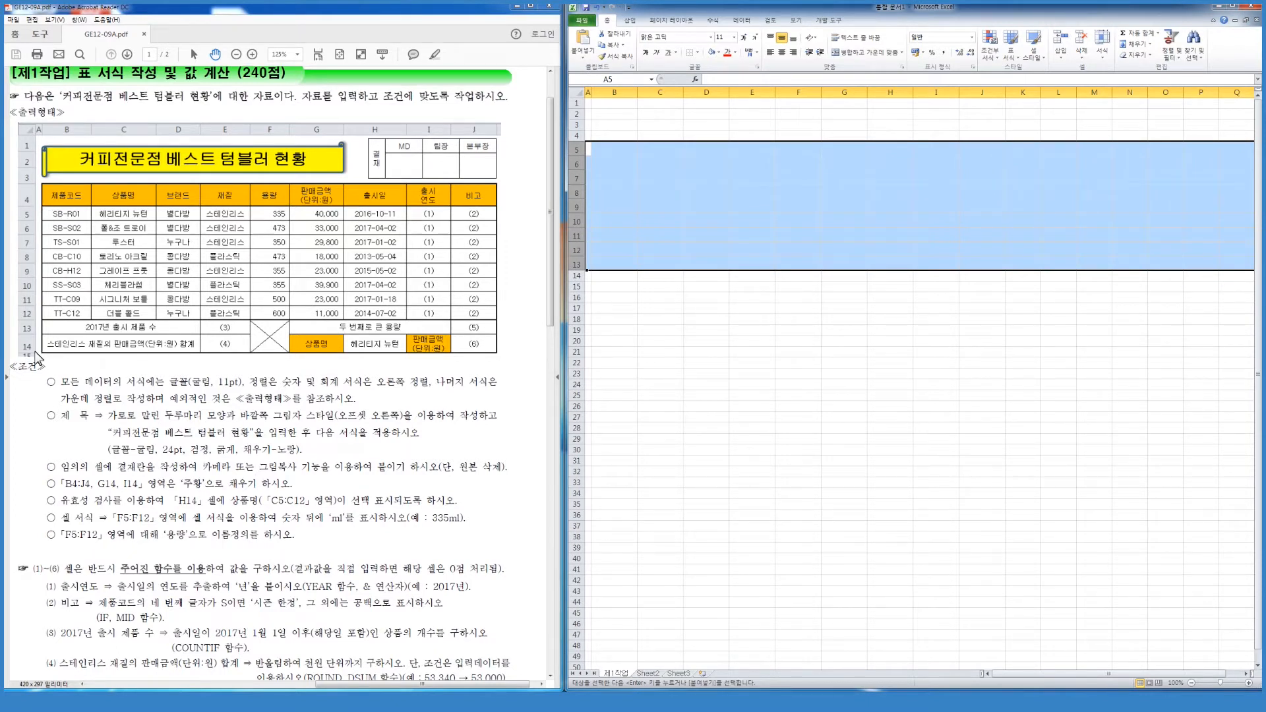
{"action": "left_click", "coordinate": [679, 226]}
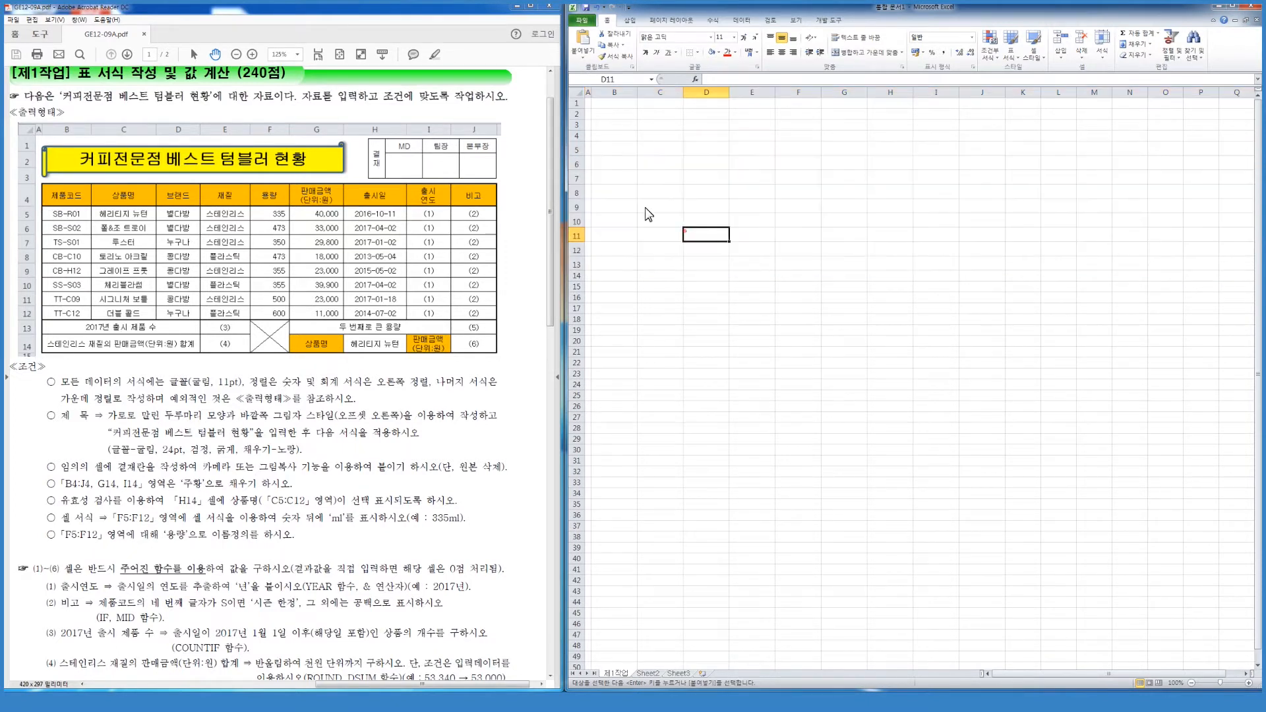
Set the height of the header row 4 and the last table row 14 to 33.
{"action": "left_click", "coordinate": [575, 136]}
{"action": "left_click", "coordinate": [577, 276], "text": "ctrl"}
{"action": "right_click", "coordinate": [578, 276]}
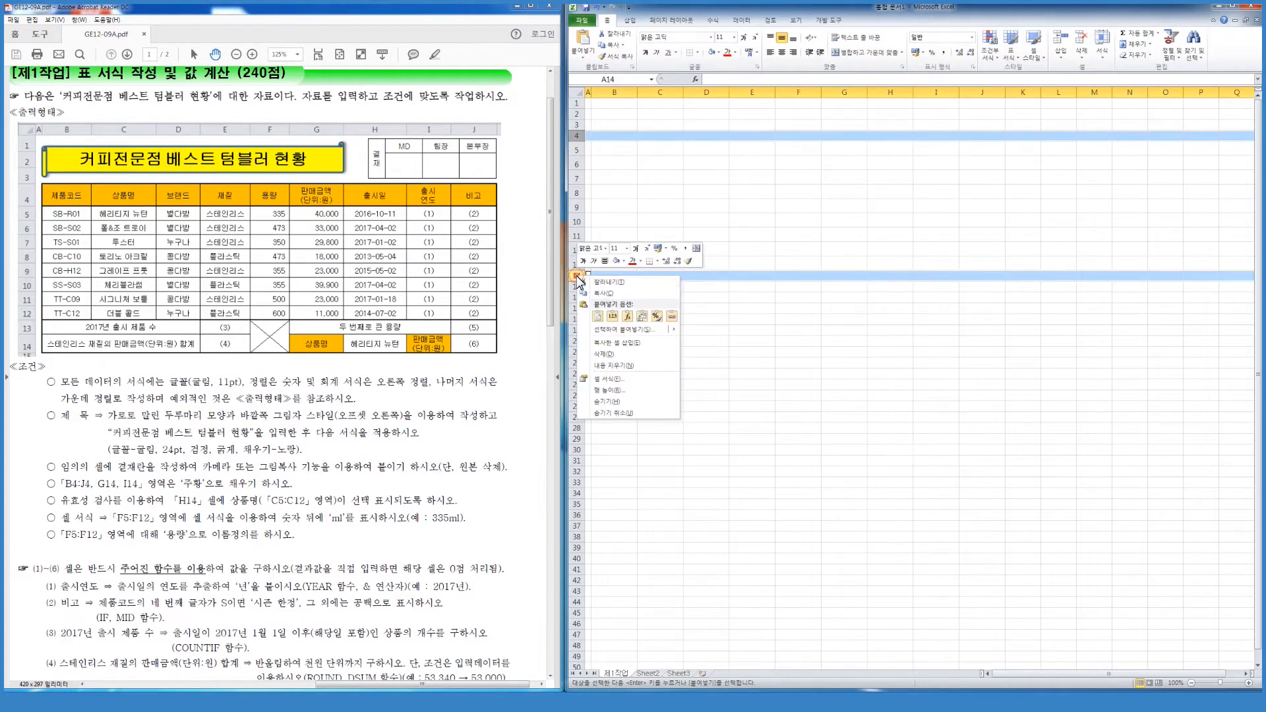
{"action": "left_click", "coordinate": [608, 390]}
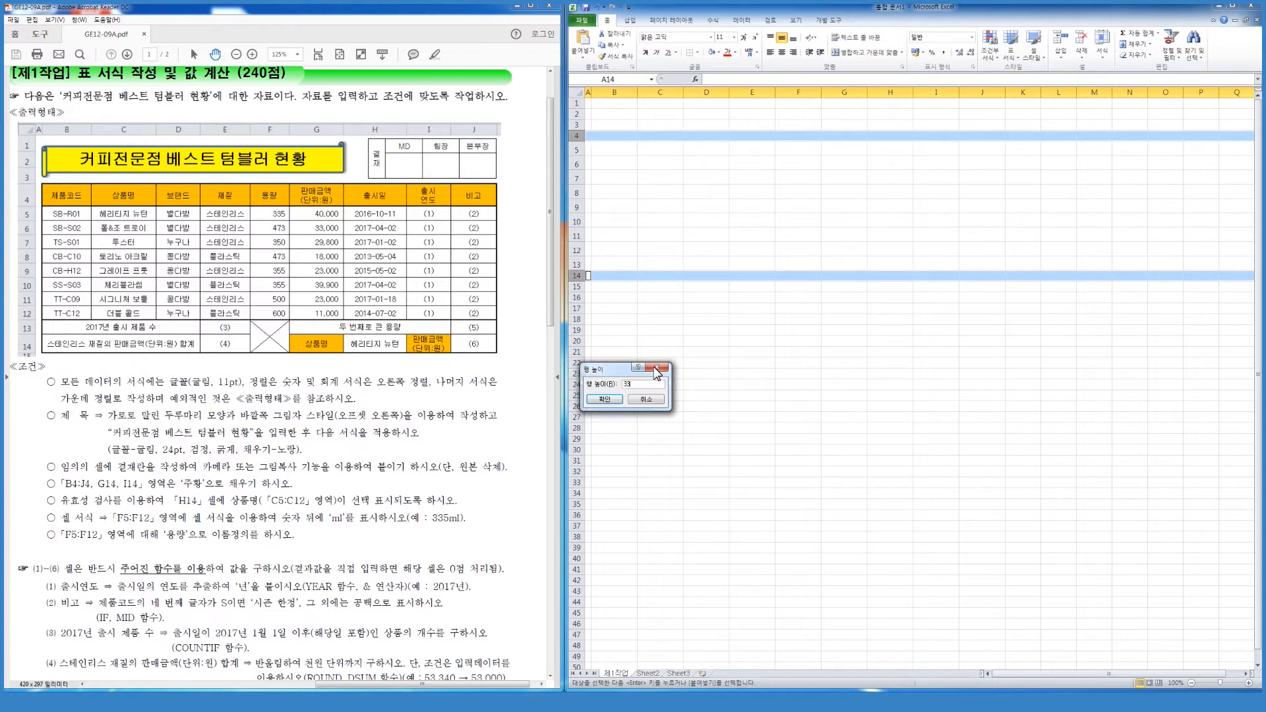
{"action": "type", "text": "33"}
{"action": "key", "text": "Return"}
{"action": "left_click", "coordinate": [629, 299]}
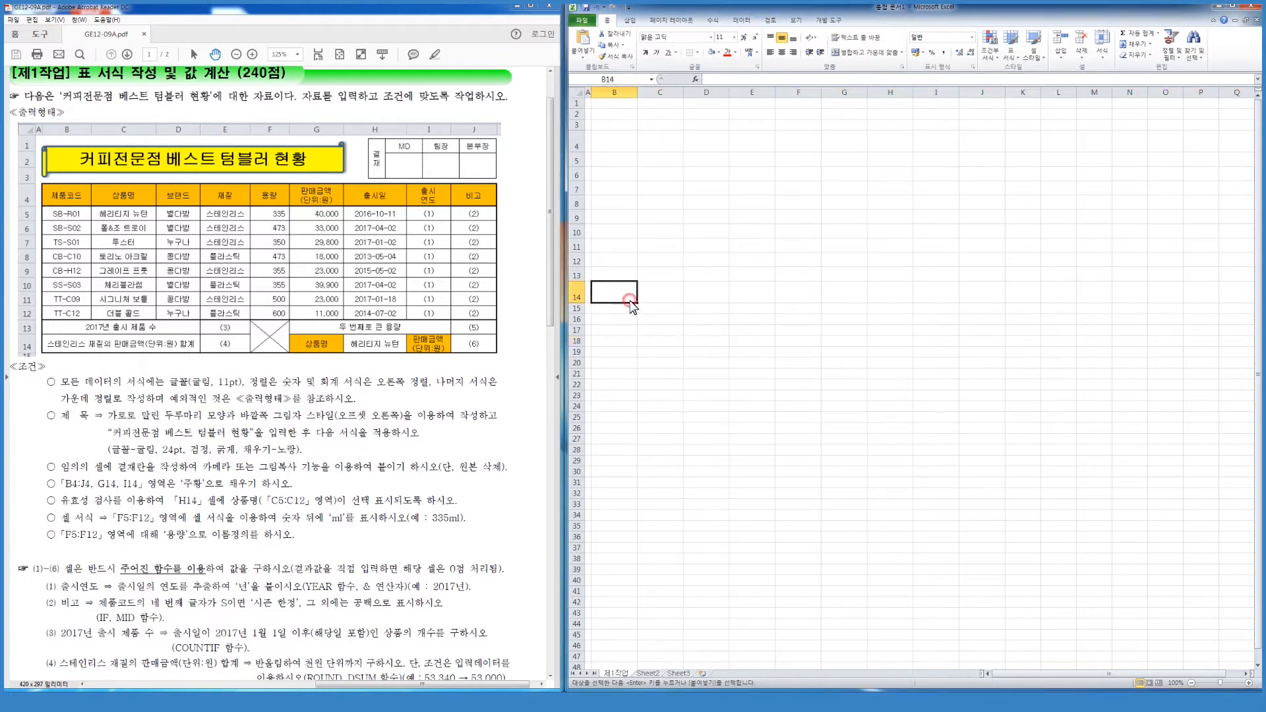
{"action": "left_click", "coordinate": [712, 256]}
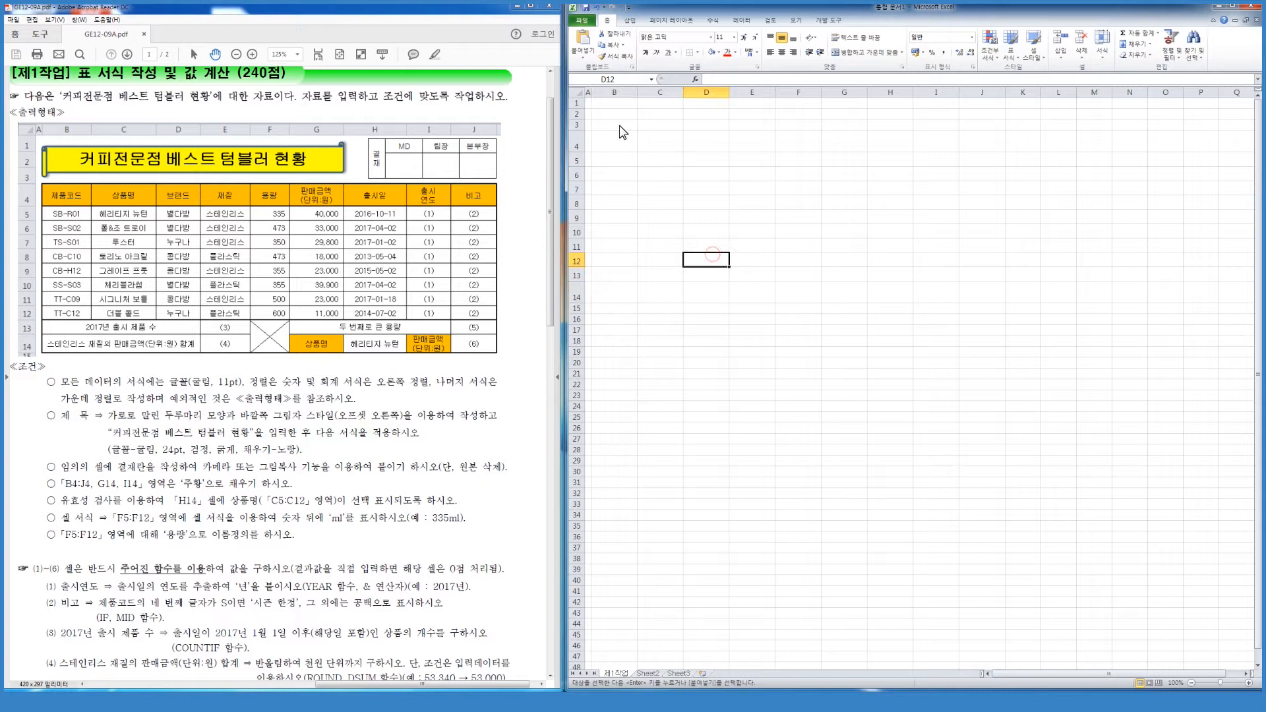
{"action": "left_click", "coordinate": [587, 93]}
{"action": "left_click", "coordinate": [611, 93]}
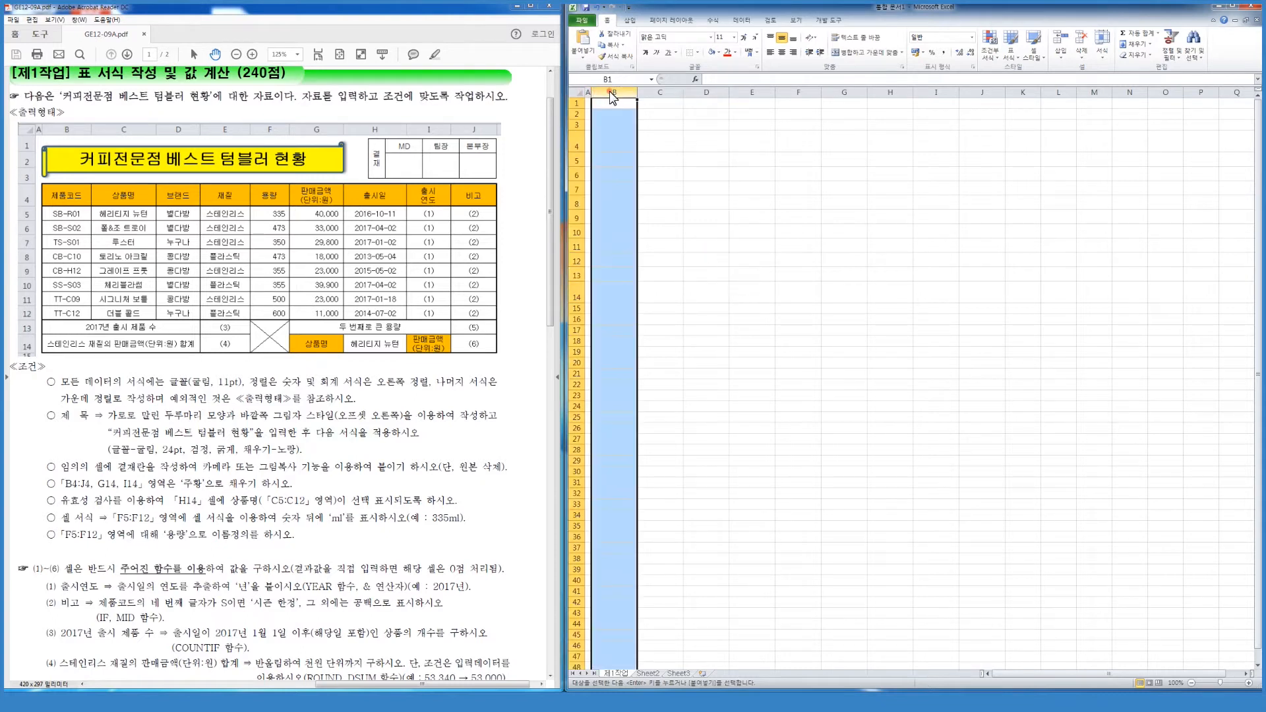
{"action": "left_click", "coordinate": [575, 173]}
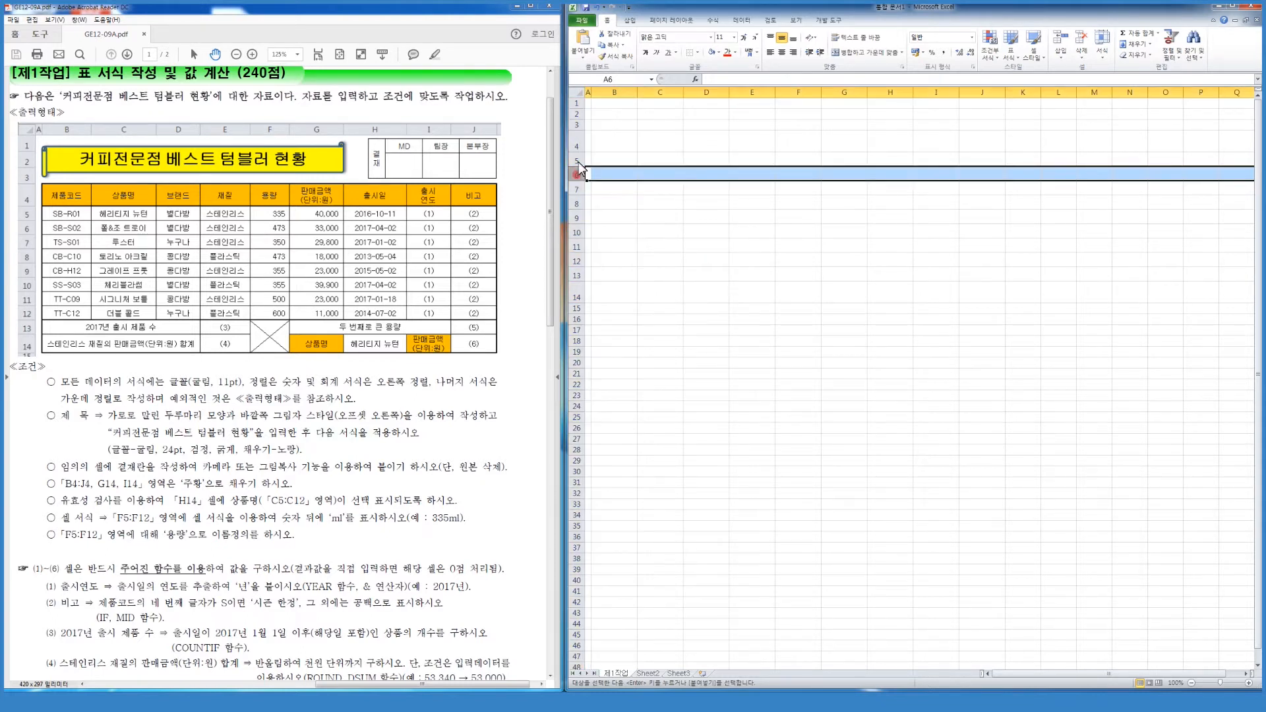
{"action": "left_click", "coordinate": [580, 144]}
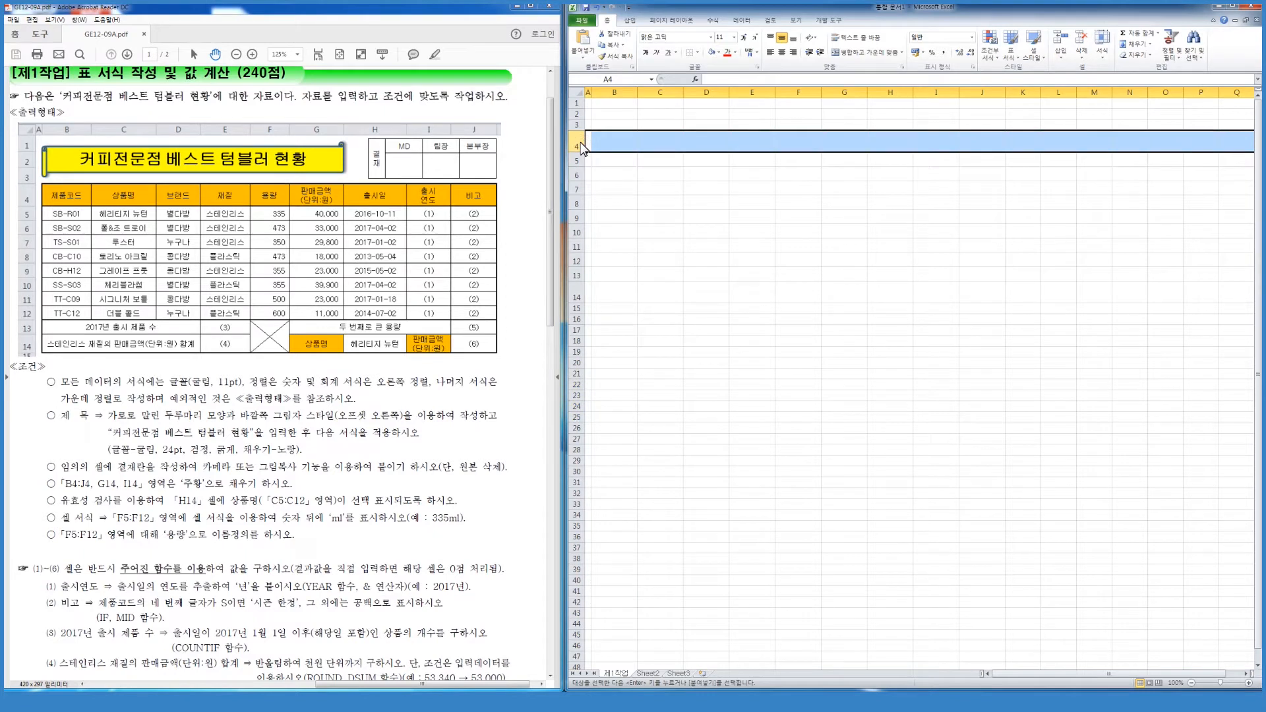
{"action": "left_click", "coordinate": [656, 191]}
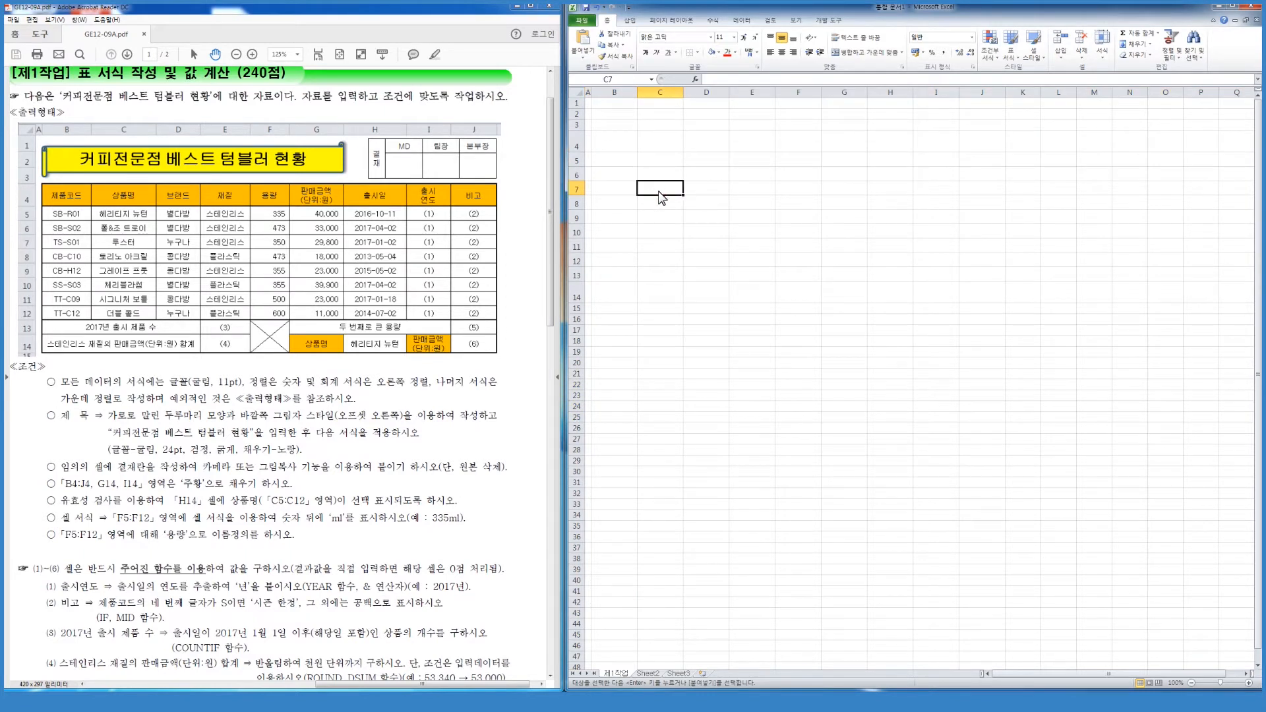
{"action": "left_click", "coordinate": [616, 147]}
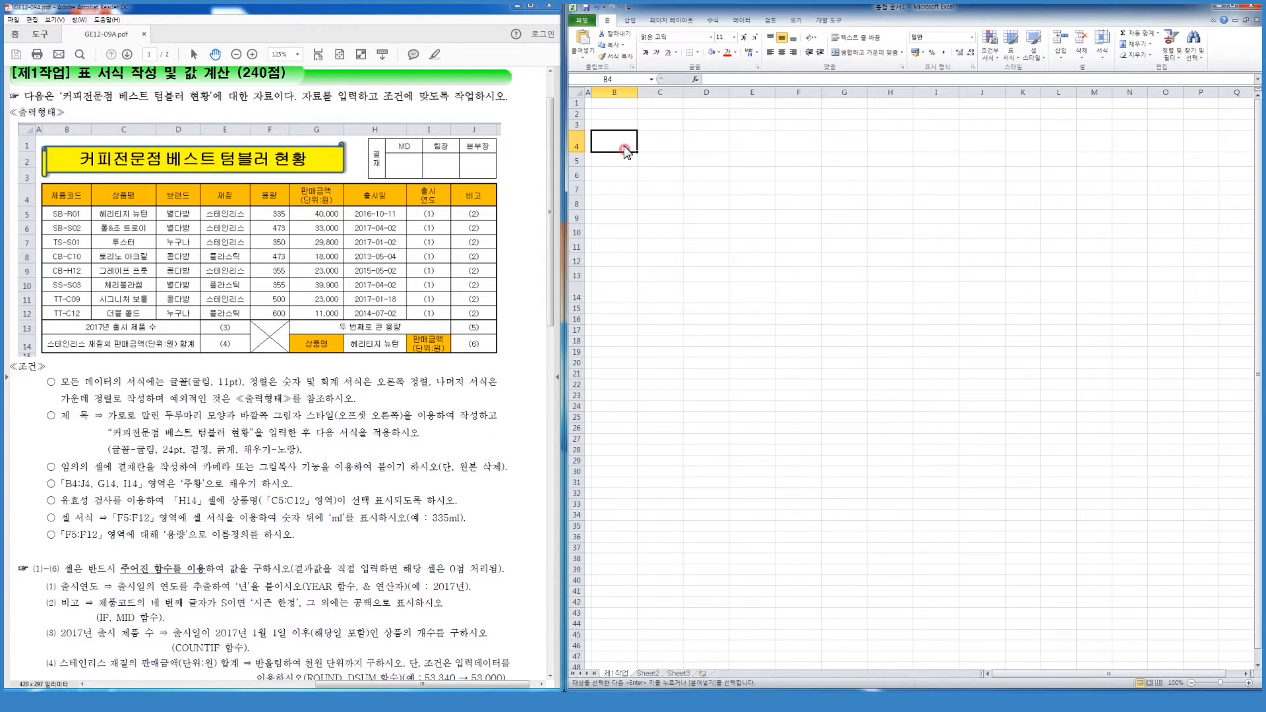
Set the font of the entire worksheet to 굴림.
{"action": "left_click", "coordinate": [580, 94]}
{"action": "left_click", "coordinate": [676, 38]}
{"action": "type", "text": "ㄱ"}
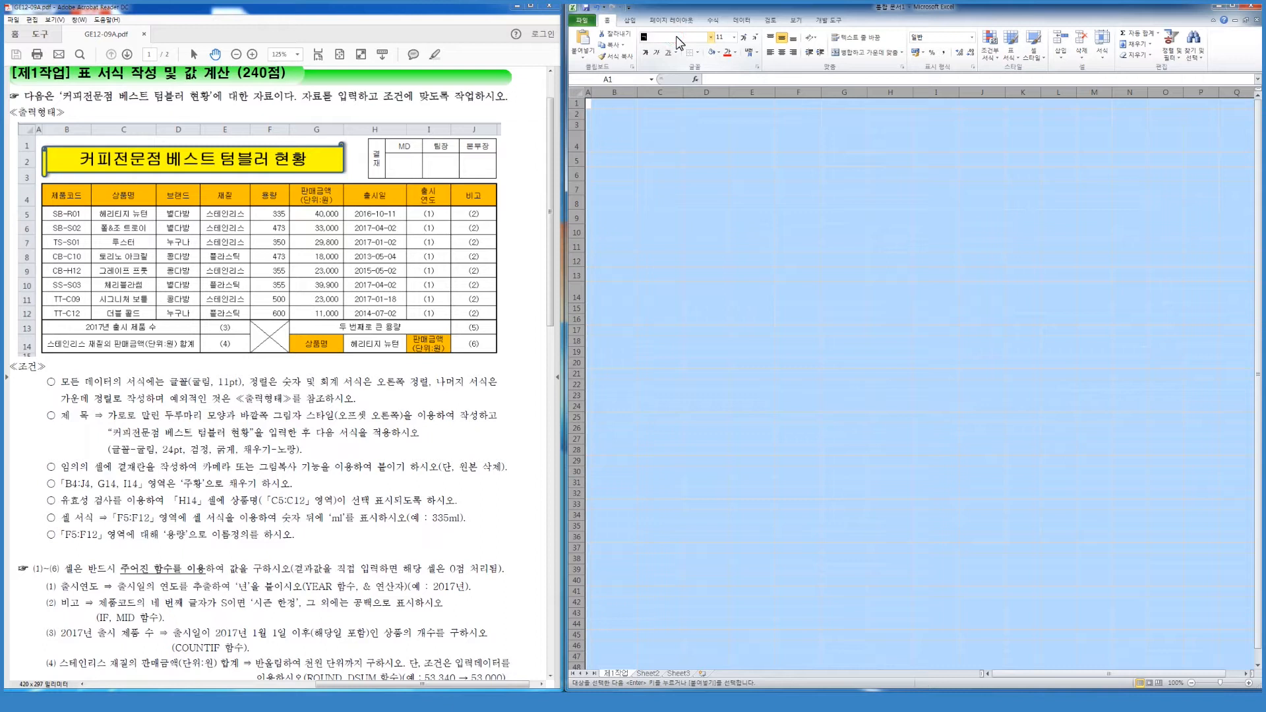
{"action": "key", "text": "Return"}
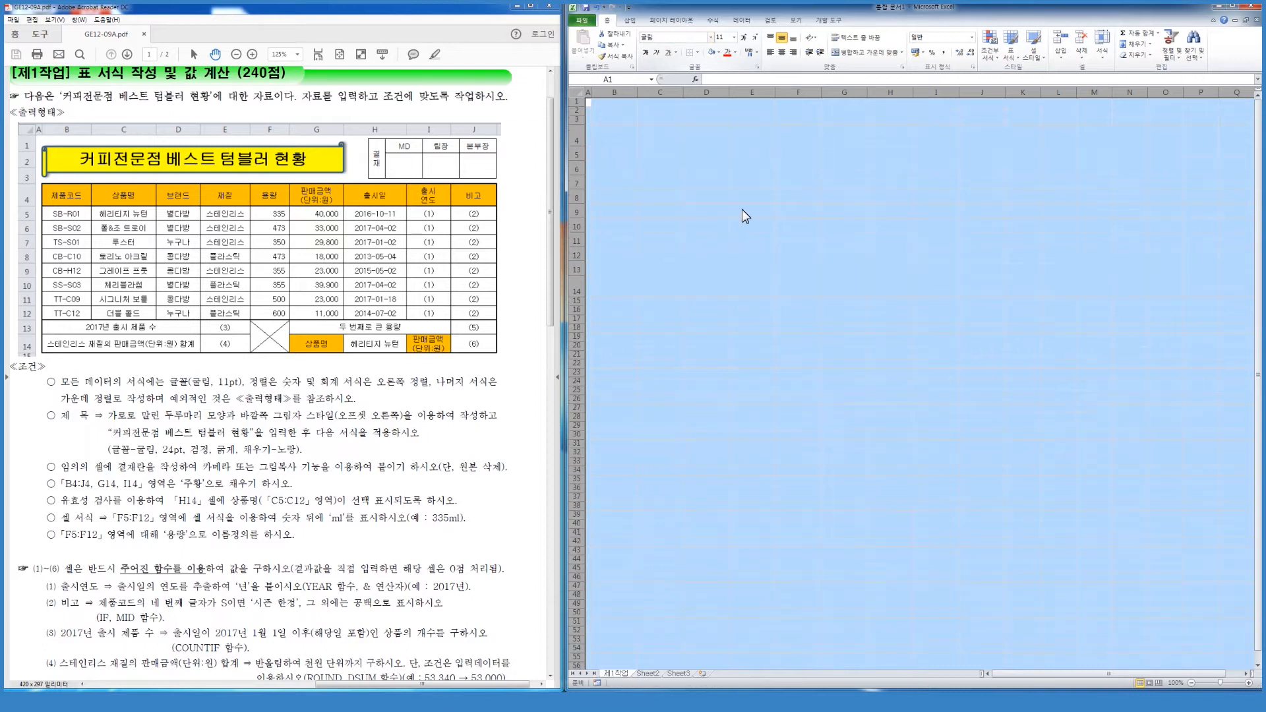
{"action": "left_click", "coordinate": [752, 273]}
{"action": "left_click", "coordinate": [666, 253]}
{"action": "left_click", "coordinate": [674, 418]}
{"action": "left_click", "coordinate": [632, 285]}
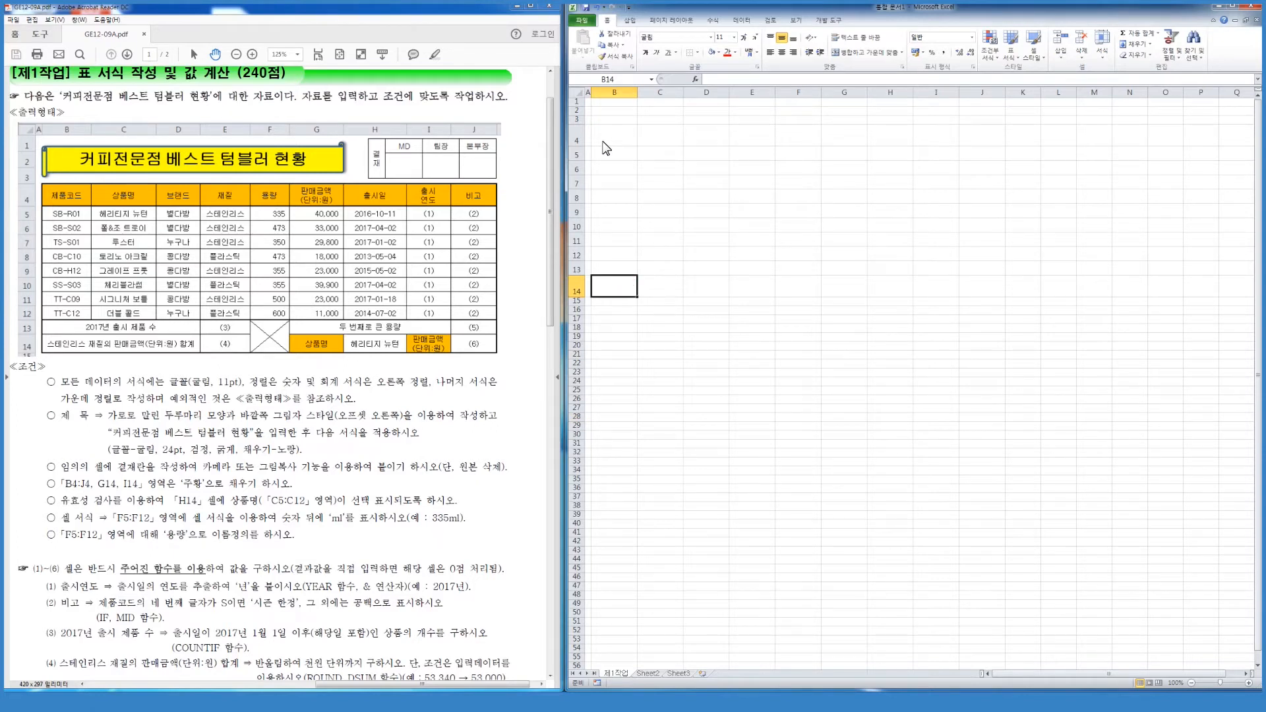
Paste the copied tumbler product table into the sheet starting at cell B4.
{"action": "left_click", "coordinate": [603, 141]}
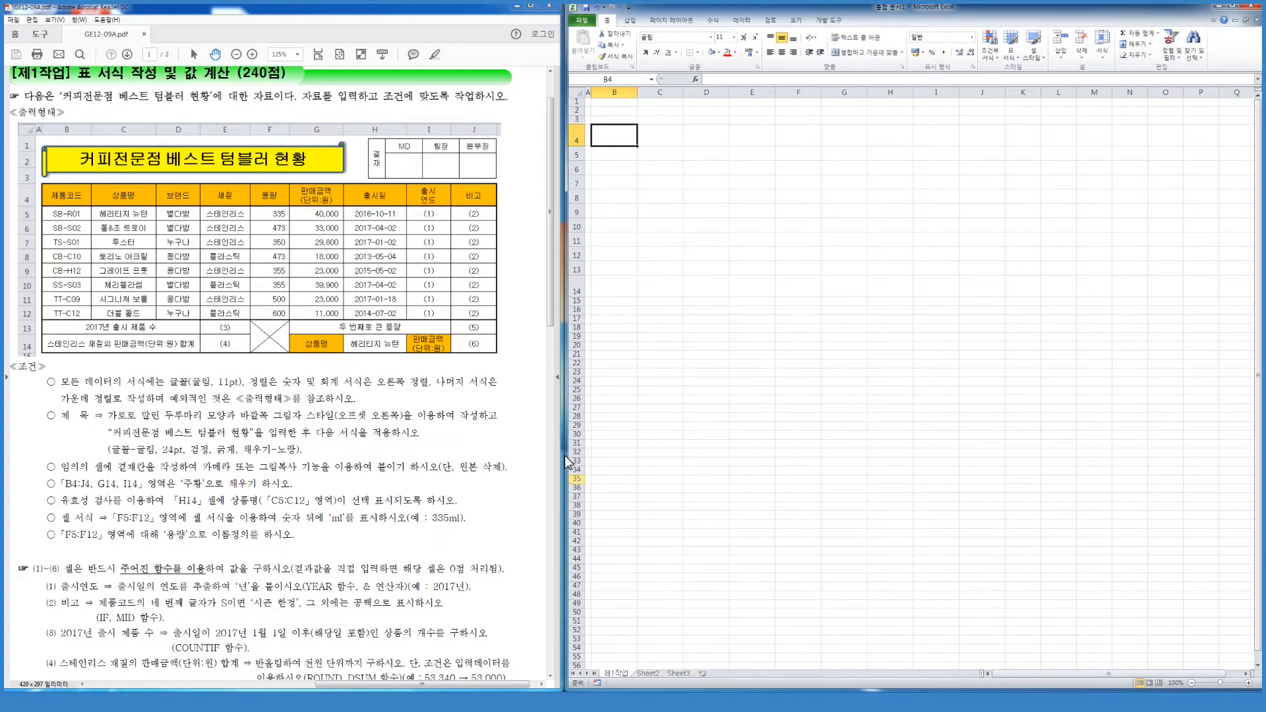
{"action": "key", "text": "ctrl+v"}
{"action": "key", "text": "Escape"}
{"action": "left_click", "coordinate": [785, 252]}
{"action": "key", "text": "Escape"}
{"action": "left_click", "coordinate": [694, 270]}
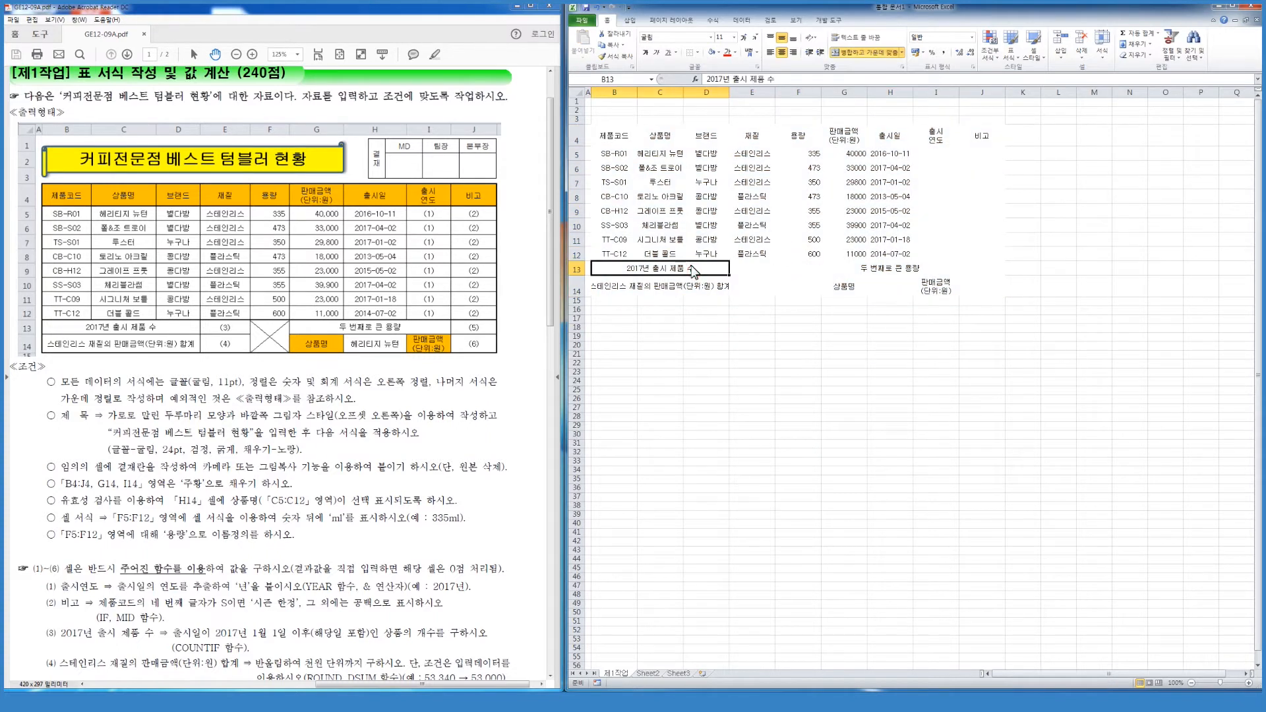
{"action": "left_click_drag", "start_coordinate": [611, 145], "coordinate": [981, 296]}
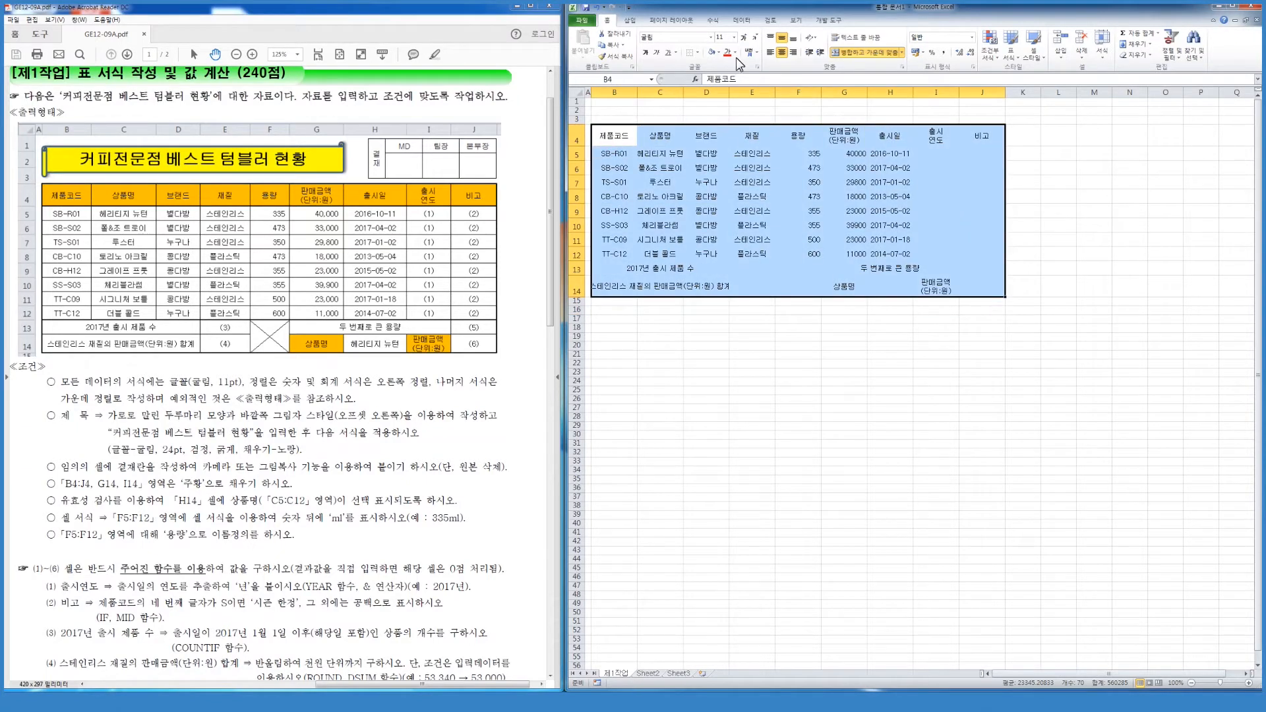
{"action": "left_click", "coordinate": [718, 53]}
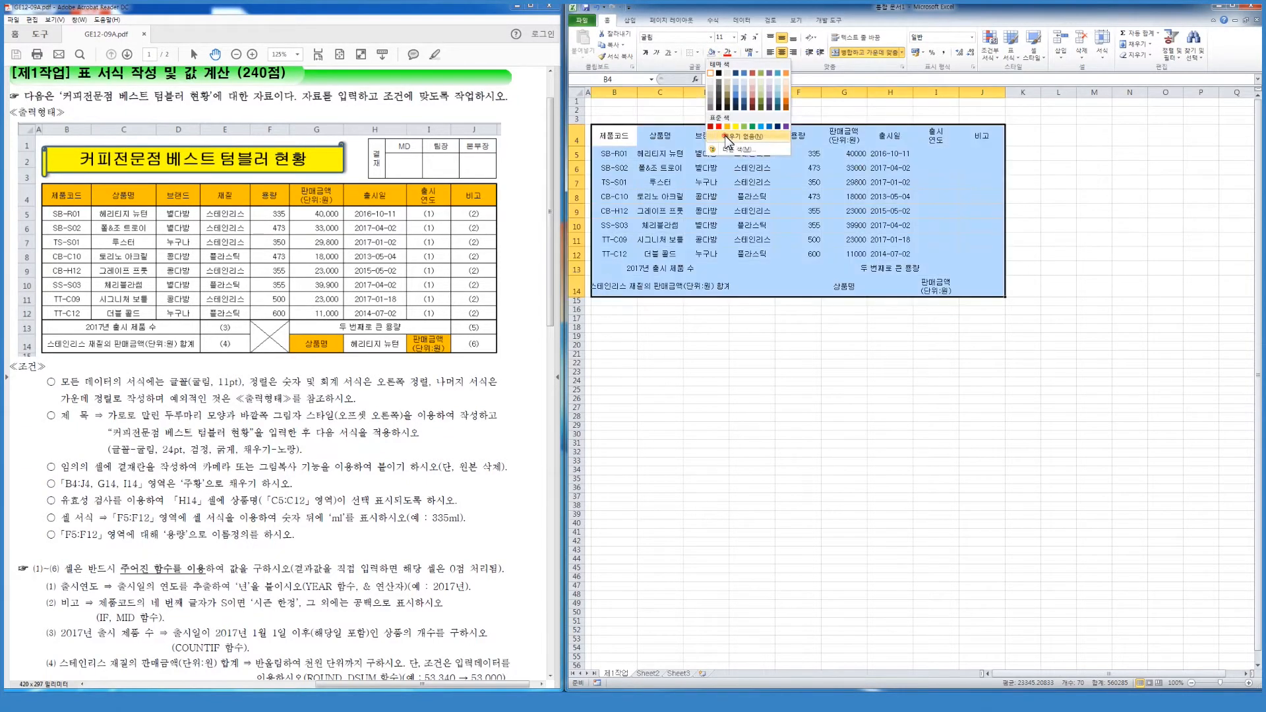
{"action": "left_click", "coordinate": [858, 170]}
Check the merged cells and the alignment of the text, number and date cells in the pasted table.
{"action": "left_click", "coordinate": [807, 283]}
{"action": "left_click", "coordinate": [901, 331]}
{"action": "left_click", "coordinate": [809, 277]}
{"action": "left_click", "coordinate": [644, 270]}
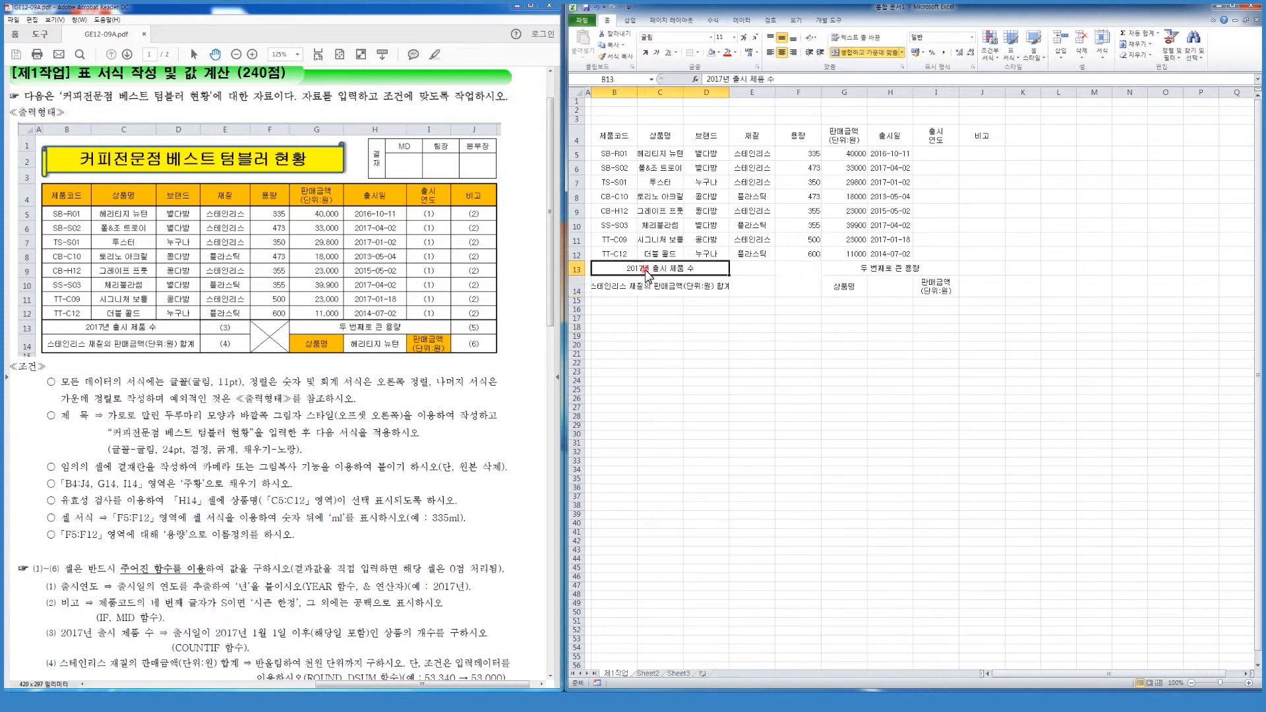
{"action": "left_click", "coordinate": [747, 304]}
{"action": "left_click", "coordinate": [752, 196]}
{"action": "left_click", "coordinate": [660, 196]}
{"action": "left_click", "coordinate": [838, 212]}
{"action": "left_click_drag", "start_coordinate": [800, 153], "coordinate": [849, 261]}
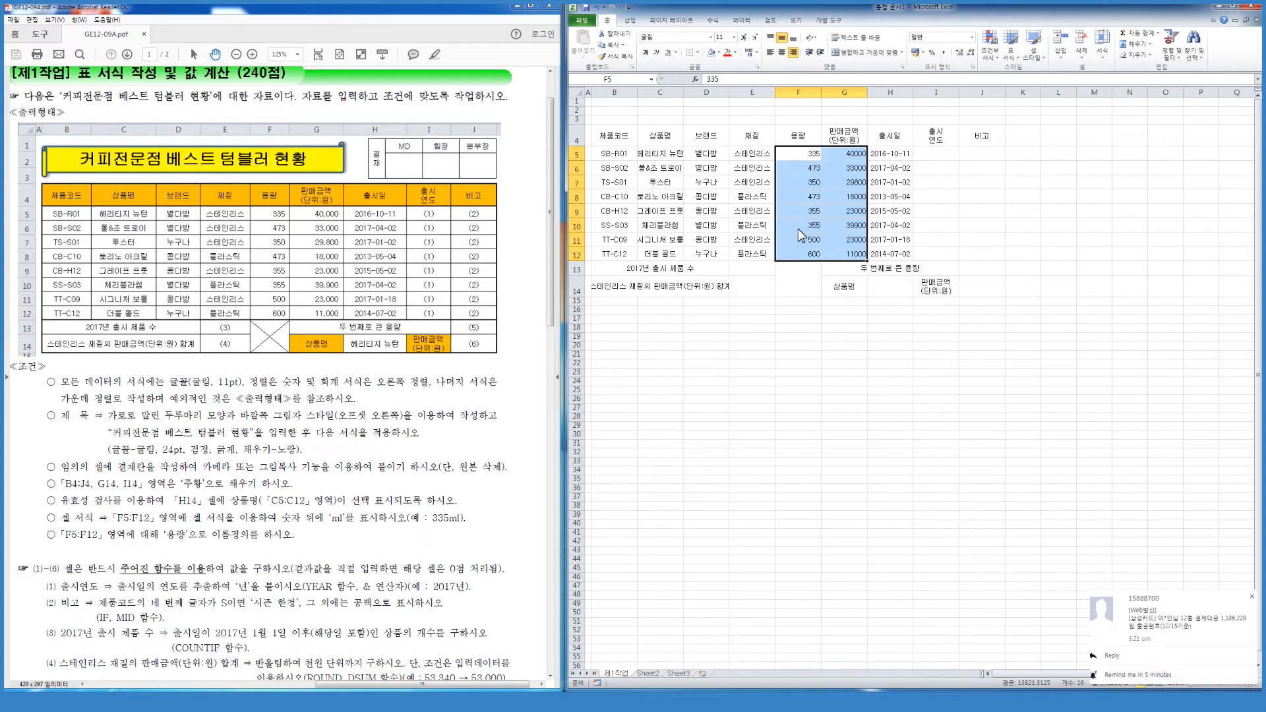
{"action": "left_click", "coordinate": [884, 195]}
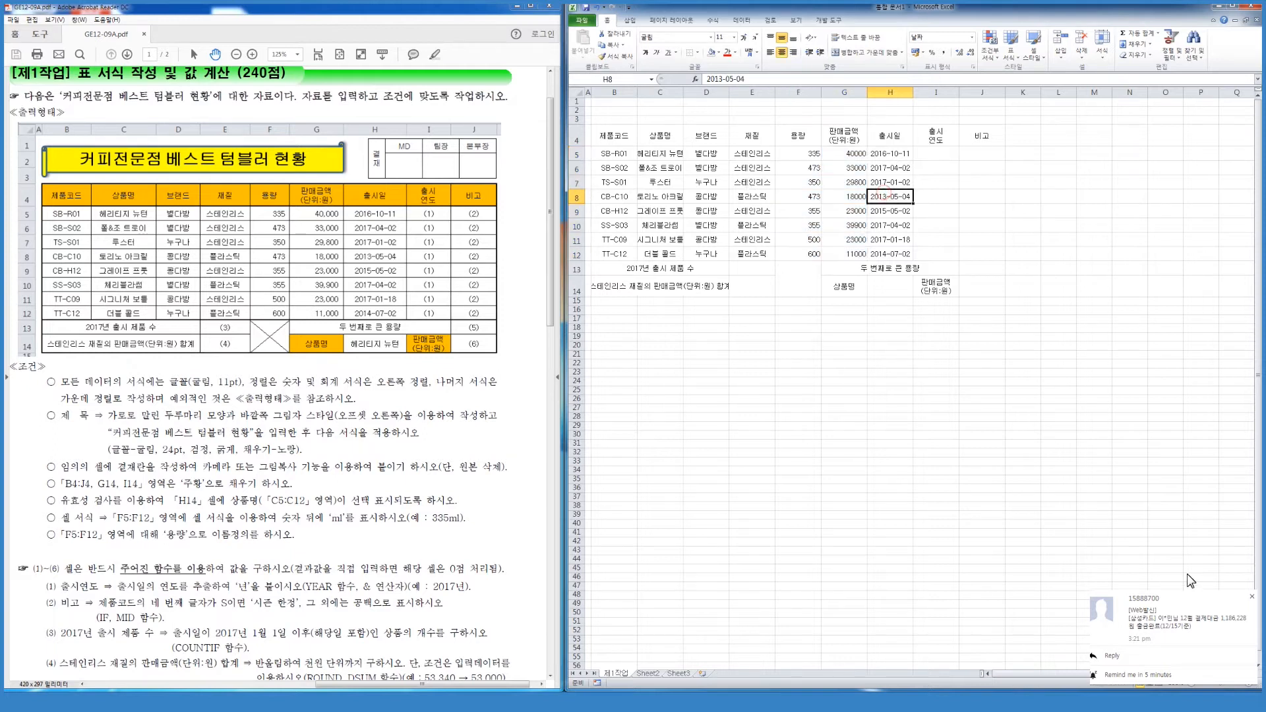
{"action": "left_click", "coordinate": [1253, 599]}
{"action": "left_click", "coordinate": [809, 141]}
{"action": "left_click", "coordinate": [627, 166]}
{"action": "left_click", "coordinate": [594, 129]}
{"action": "left_click", "coordinate": [690, 241]}
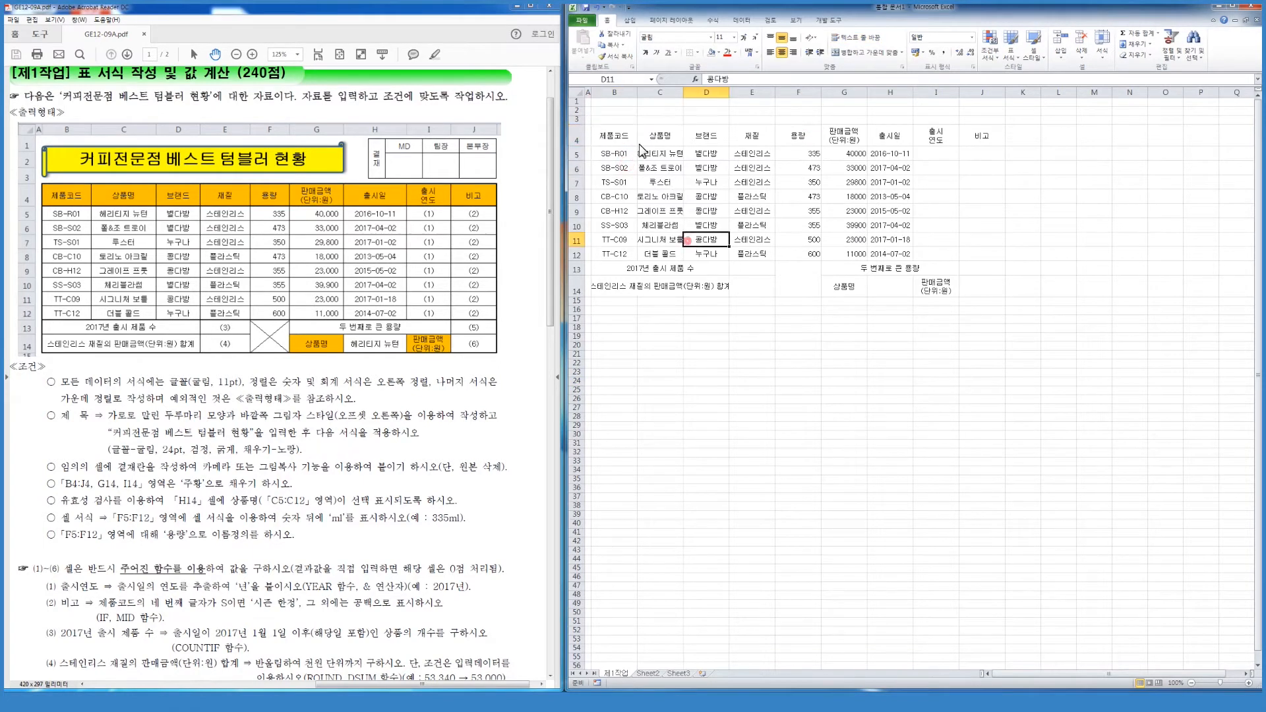
{"action": "left_click", "coordinate": [658, 141]}
{"action": "left_click", "coordinate": [815, 199]}
{"action": "left_click", "coordinate": [894, 135]}
Widen the product name column C and the release date column H.
{"action": "left_click_drag", "start_coordinate": [682, 93], "coordinate": [706, 95]}
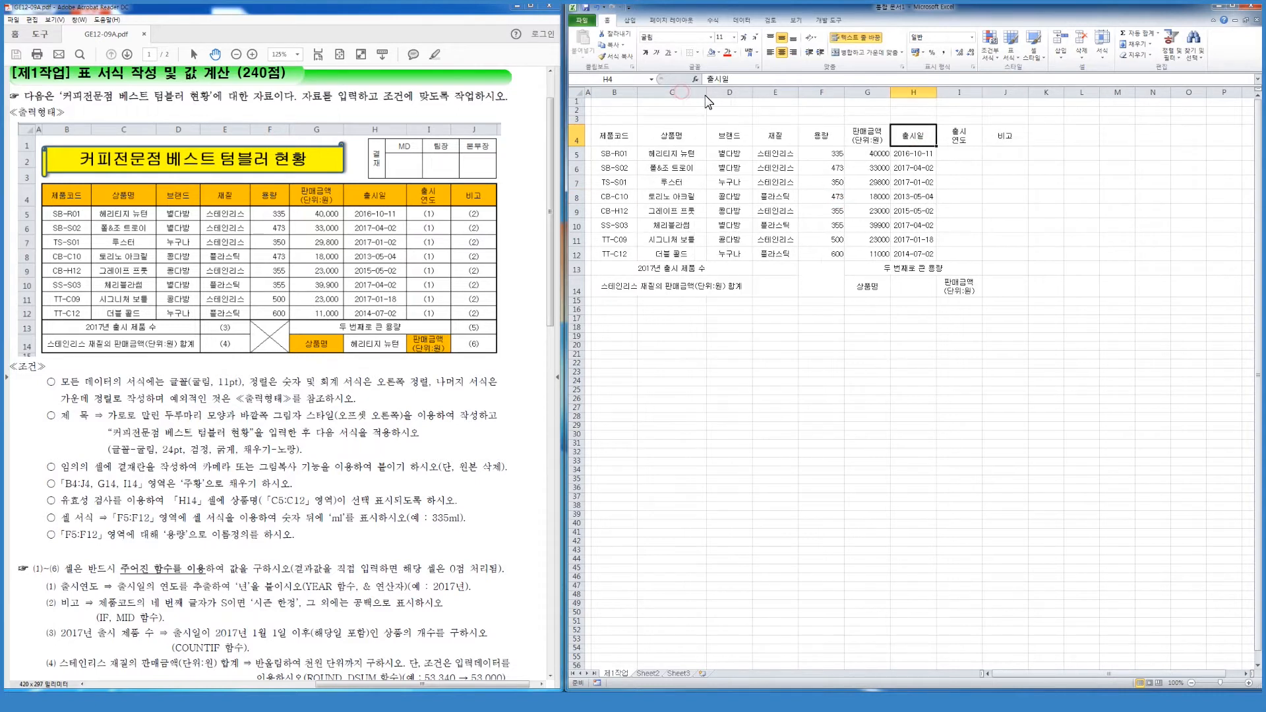
{"action": "left_click", "coordinate": [932, 93]}
{"action": "left_click", "coordinate": [914, 134]}
{"action": "left_click_drag", "start_coordinate": [937, 94], "coordinate": [953, 95]}
{"action": "left_click", "coordinate": [913, 199]}
{"action": "left_click", "coordinate": [783, 196]}
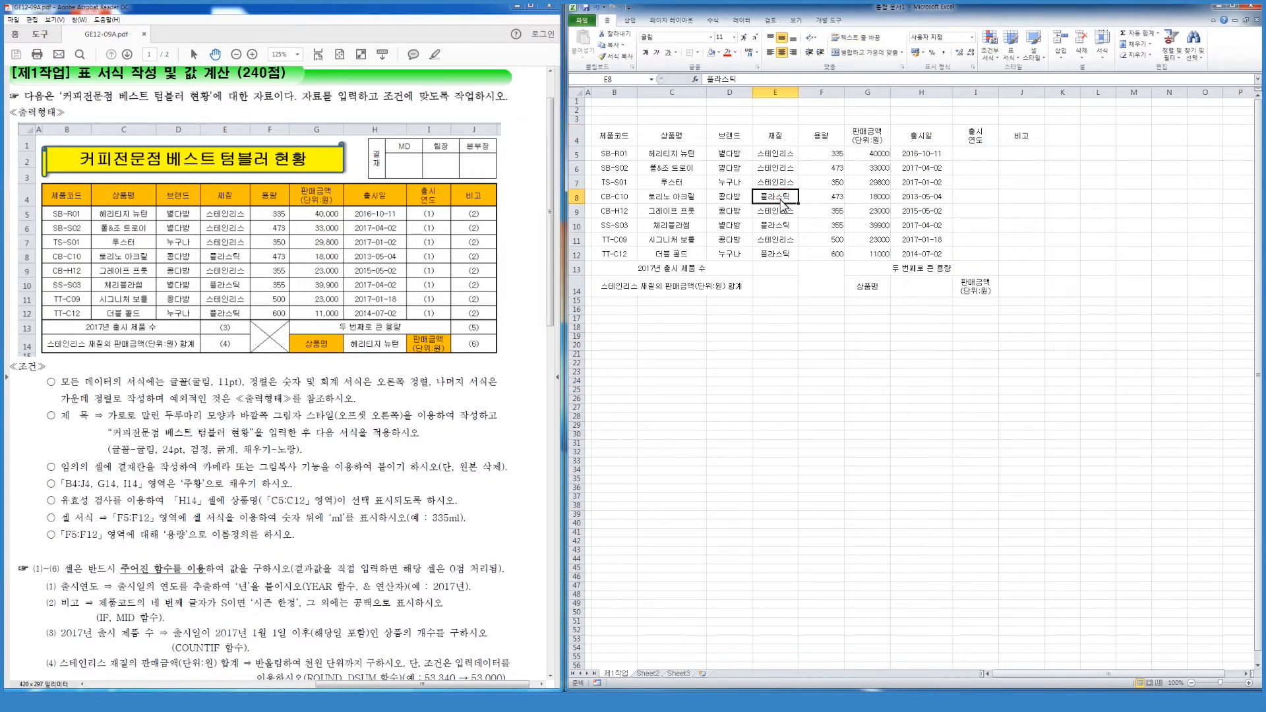
Apply all borders to the table range B4:J14.
{"action": "left_click", "coordinate": [815, 337]}
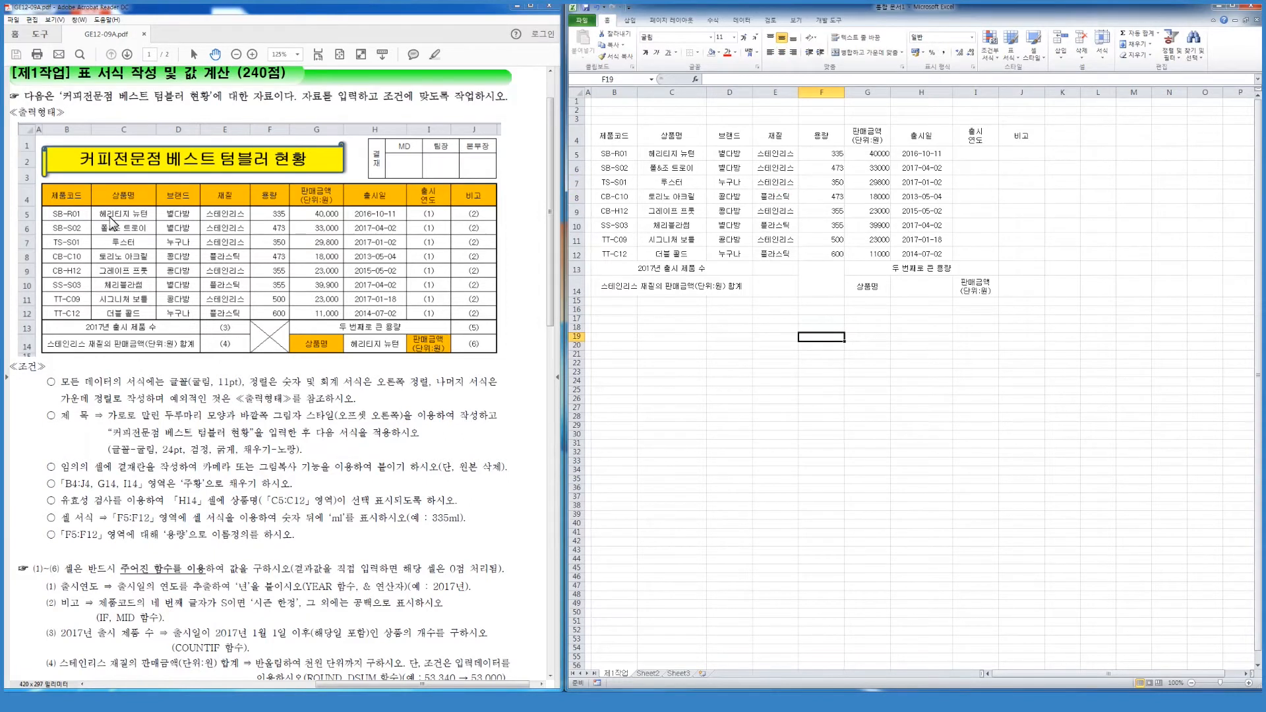
{"action": "left_click", "coordinate": [776, 182]}
{"action": "left_click_drag", "start_coordinate": [613, 137], "coordinate": [1027, 279]}
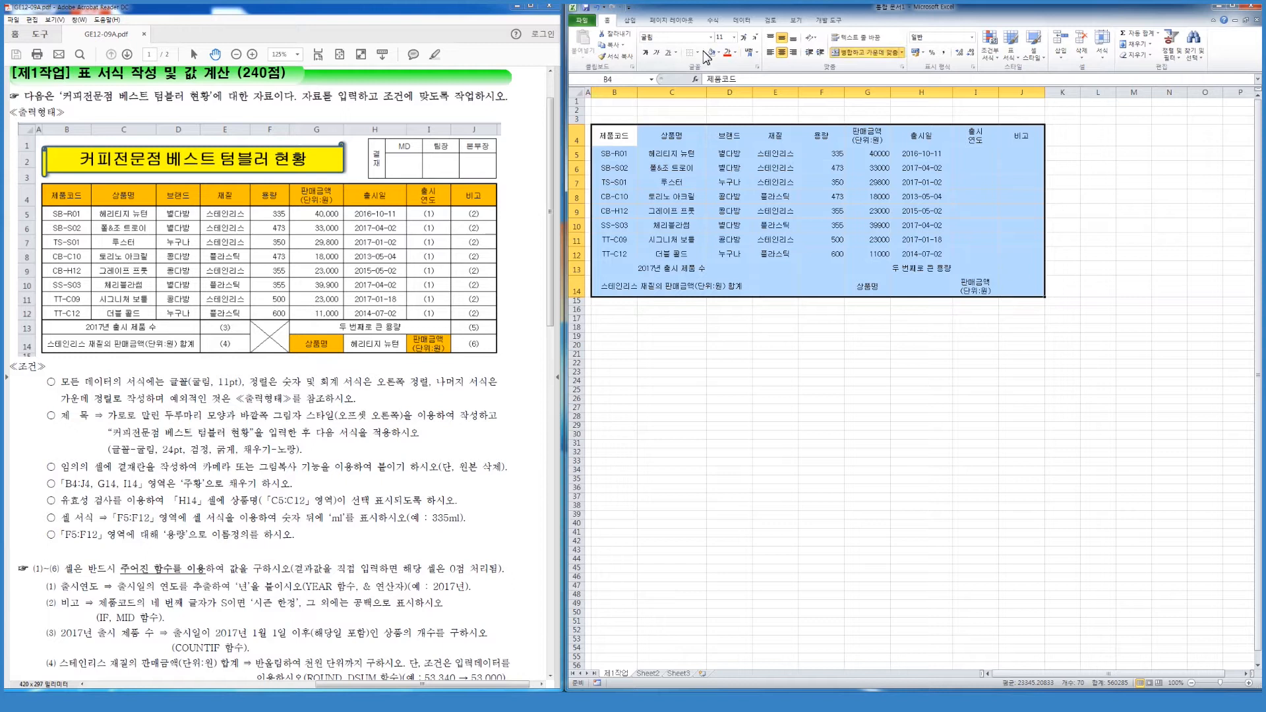
{"action": "left_click", "coordinate": [698, 52]}
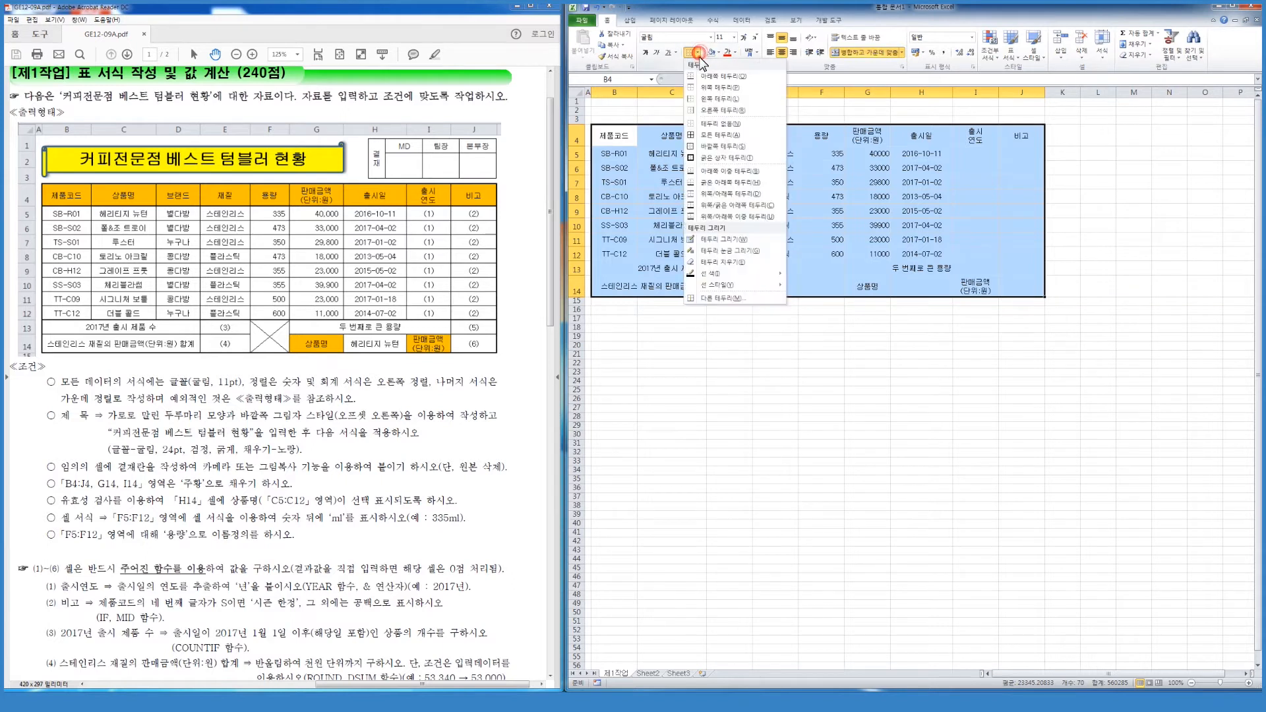
{"action": "left_click", "coordinate": [721, 135]}
{"action": "left_click", "coordinate": [773, 240]}
Add thick box borders around the whole table B4:J14 and around the product rows B5:J12.
{"action": "left_click_drag", "start_coordinate": [614, 136], "coordinate": [1007, 299]}
{"action": "left_click", "coordinate": [698, 52]}
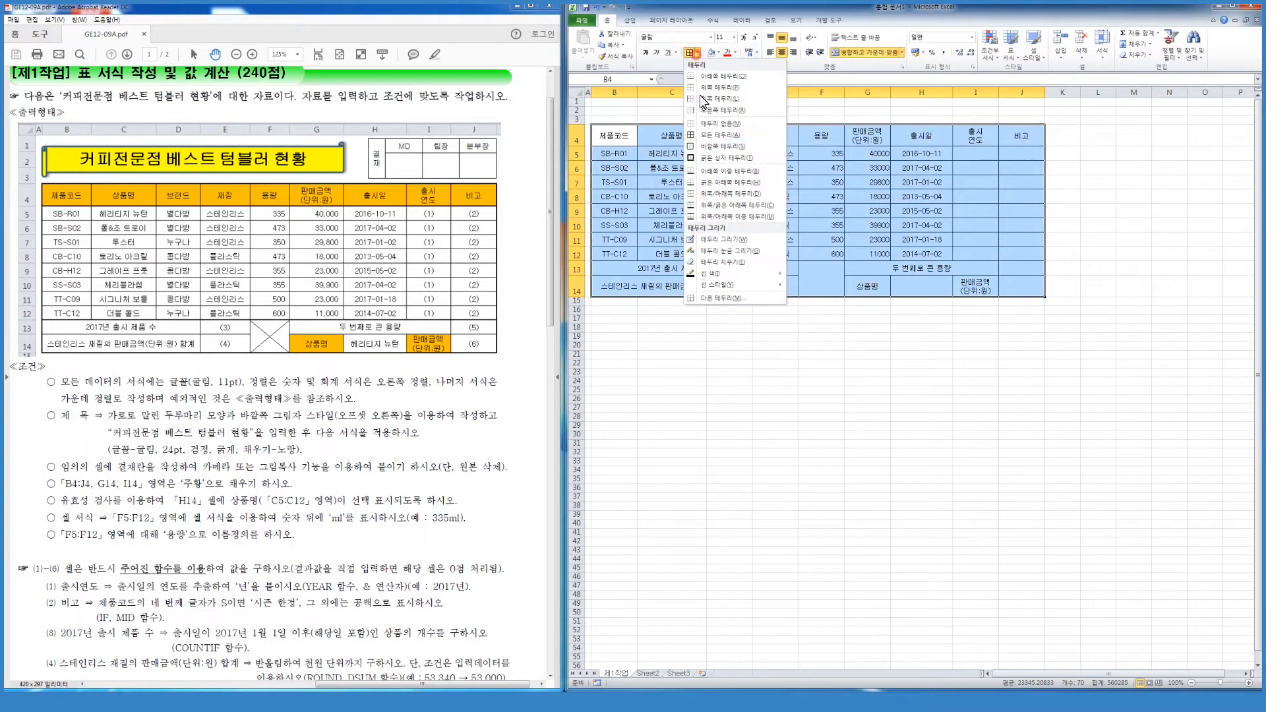
{"action": "left_click", "coordinate": [709, 155]}
{"action": "left_click_drag", "start_coordinate": [617, 152], "coordinate": [1028, 254]}
{"action": "left_click", "coordinate": [690, 52]}
{"action": "left_click", "coordinate": [778, 197]}
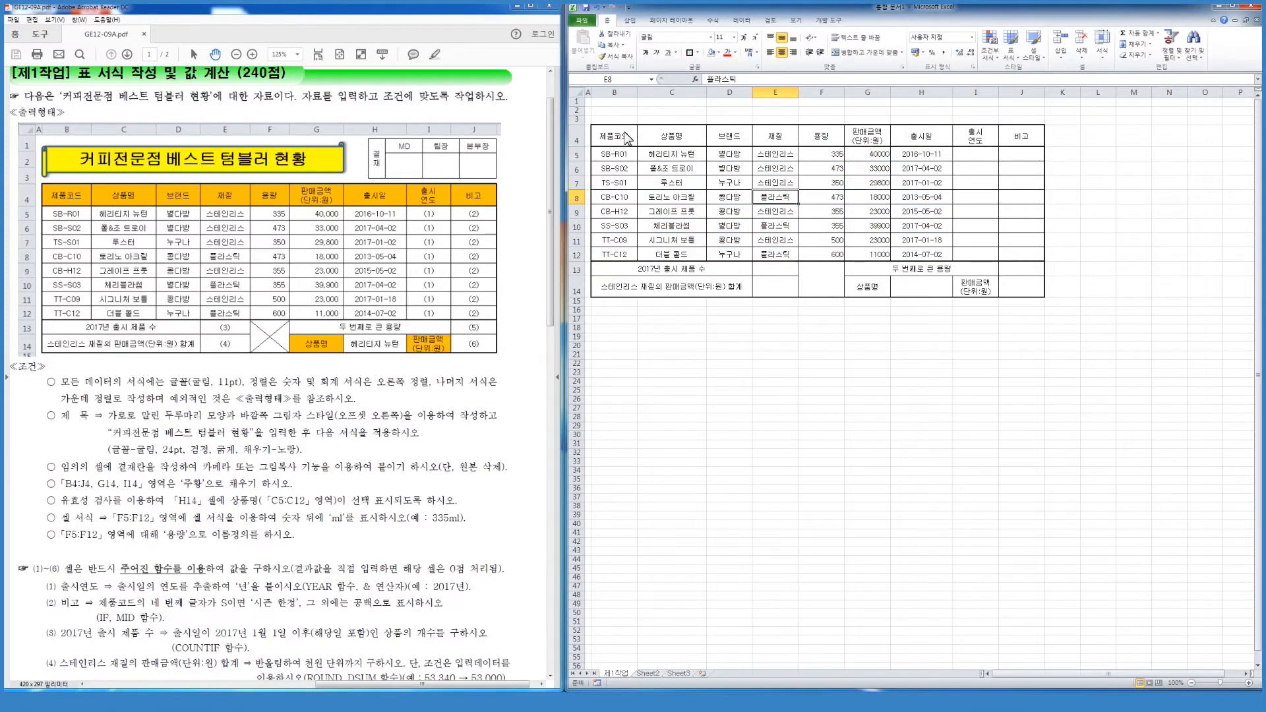
Fill the header cells B4:J4 and the label cells G14 and I14 with orange (주황).
{"action": "left_click_drag", "start_coordinate": [615, 139], "coordinate": [1019, 142]}
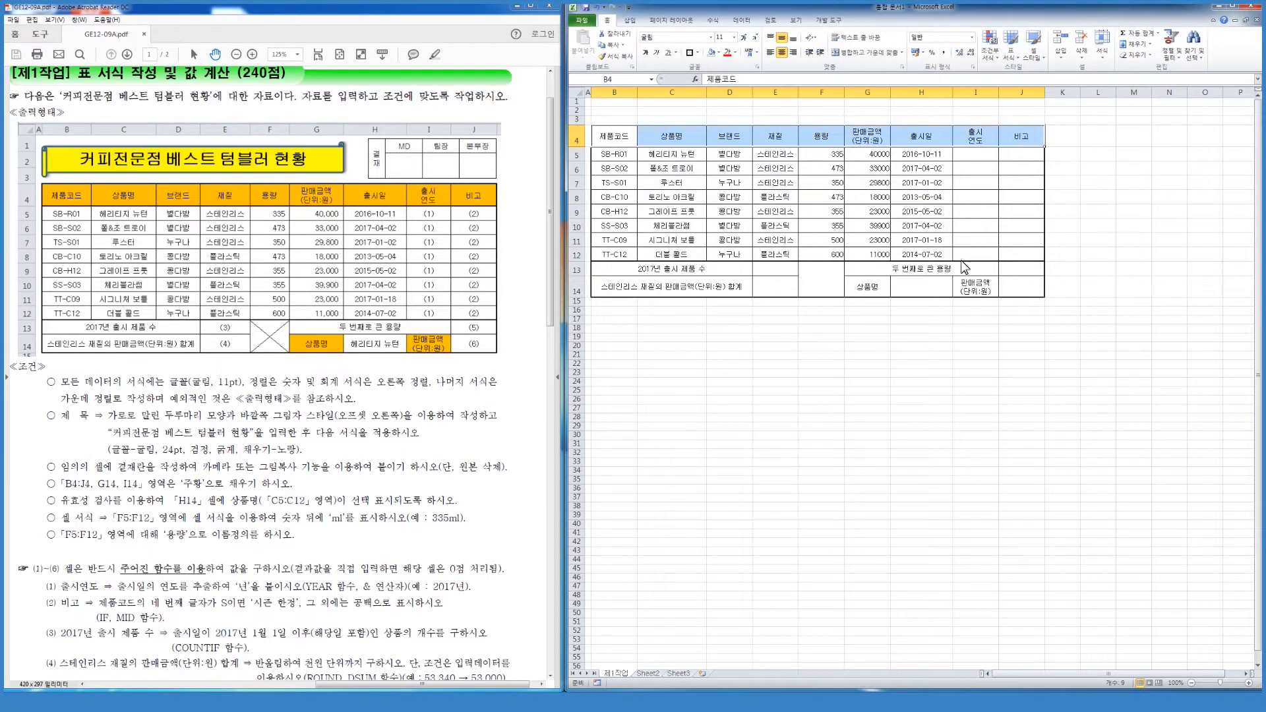
{"action": "left_click", "coordinate": [868, 286], "text": "ctrl"}
{"action": "left_click", "coordinate": [967, 287], "text": "ctrl"}
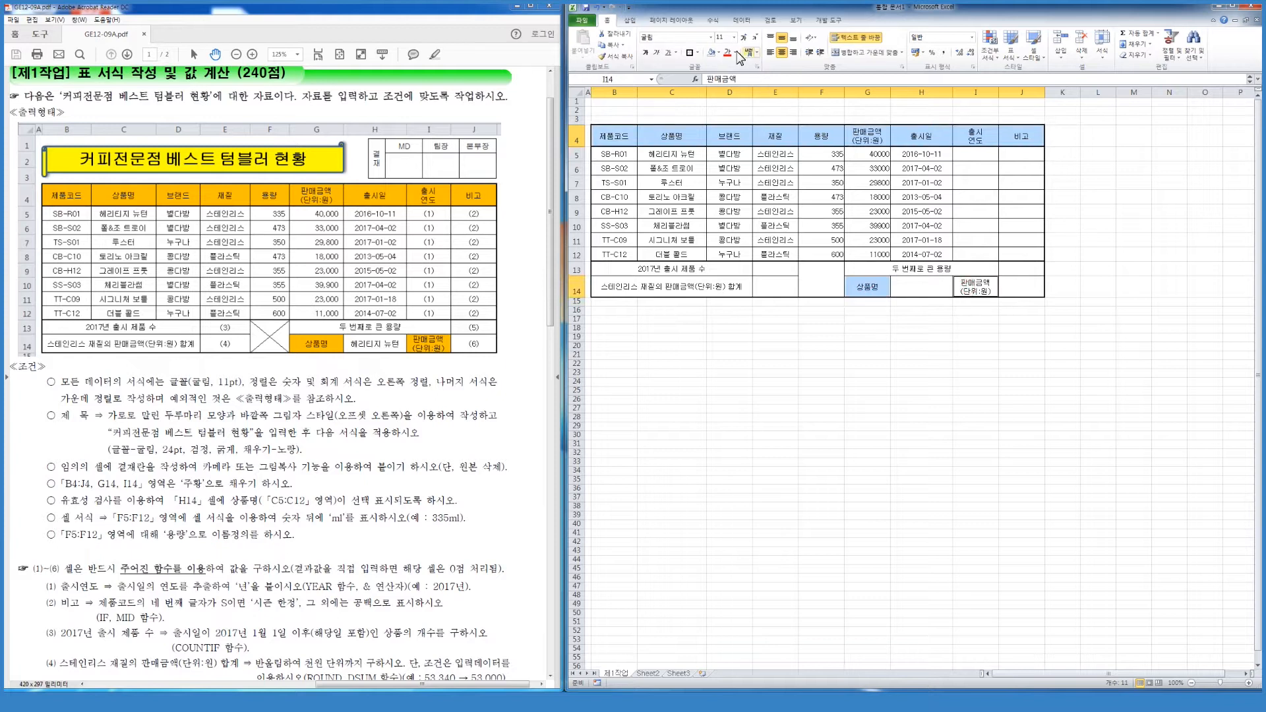
{"action": "left_click", "coordinate": [718, 53]}
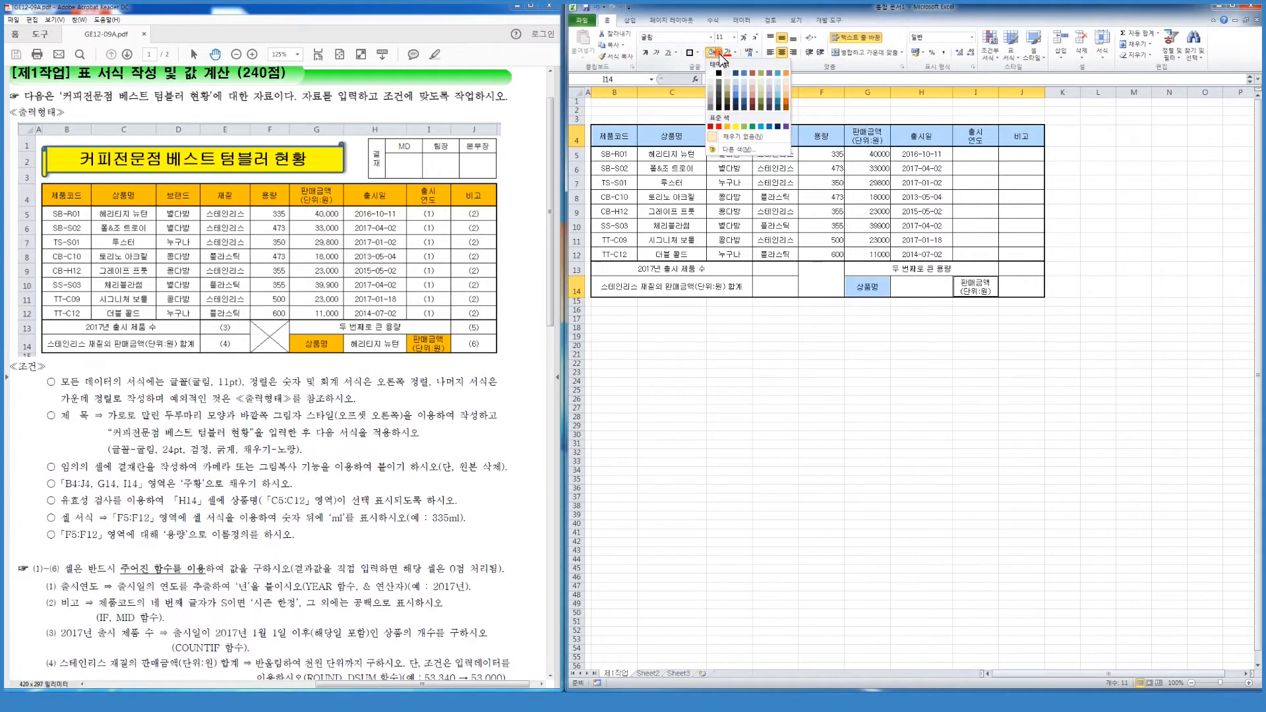
{"action": "left_click", "coordinate": [726, 127]}
{"action": "left_click", "coordinate": [728, 135]}
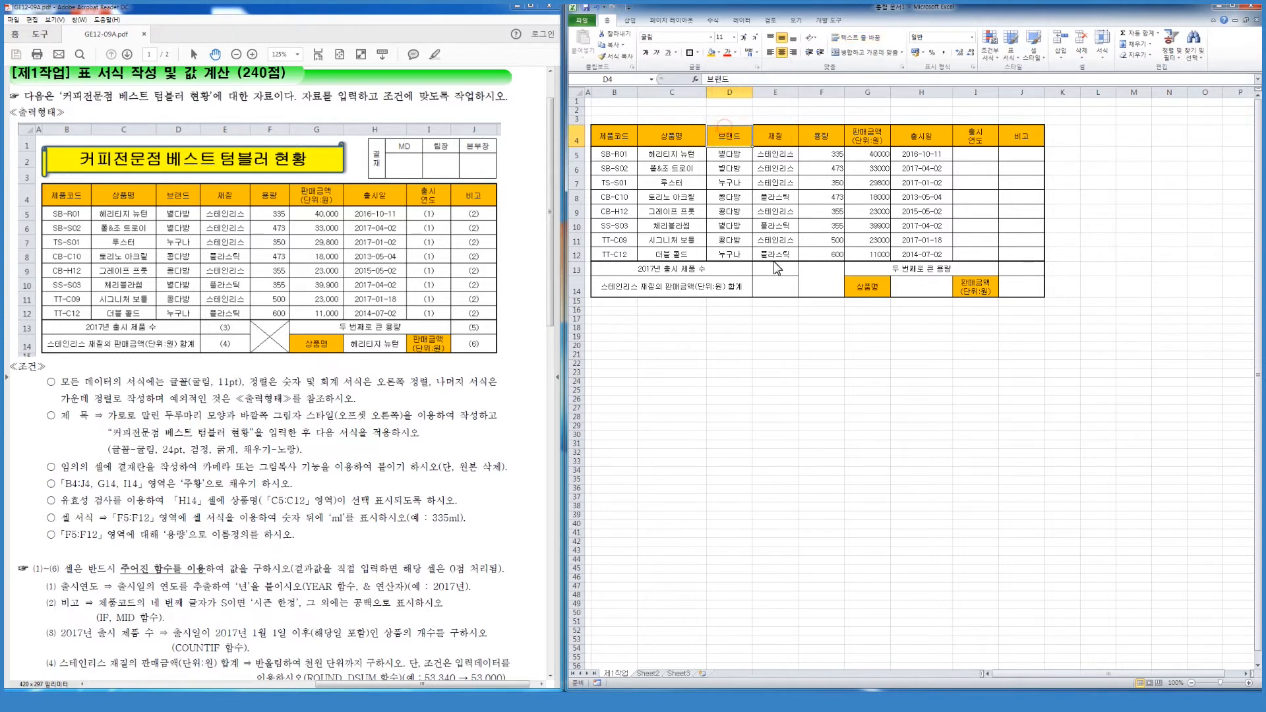
Cross out the merged cell F13:F14 with diagonal borders in both directions.
{"action": "left_click", "coordinate": [822, 292]}
{"action": "right_click", "coordinate": [822, 292]}
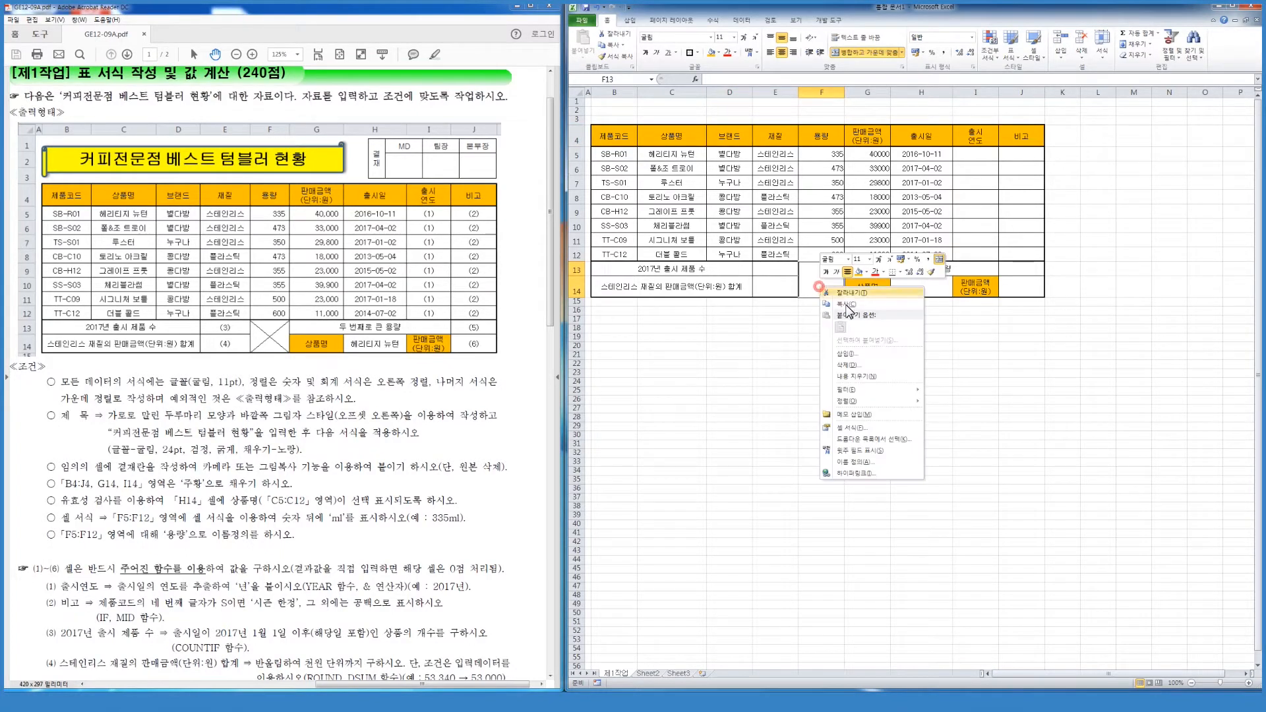
{"action": "left_click", "coordinate": [868, 430]}
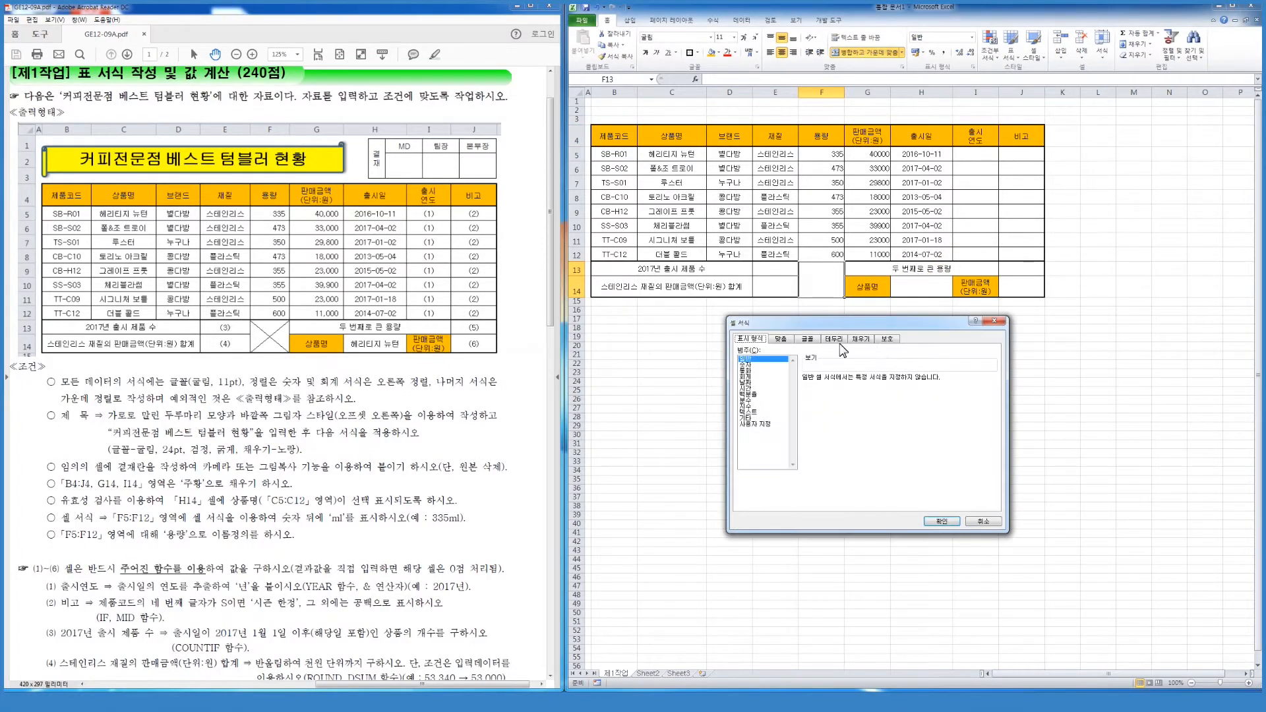
{"action": "left_click", "coordinate": [834, 338]}
{"action": "left_click", "coordinate": [816, 445]}
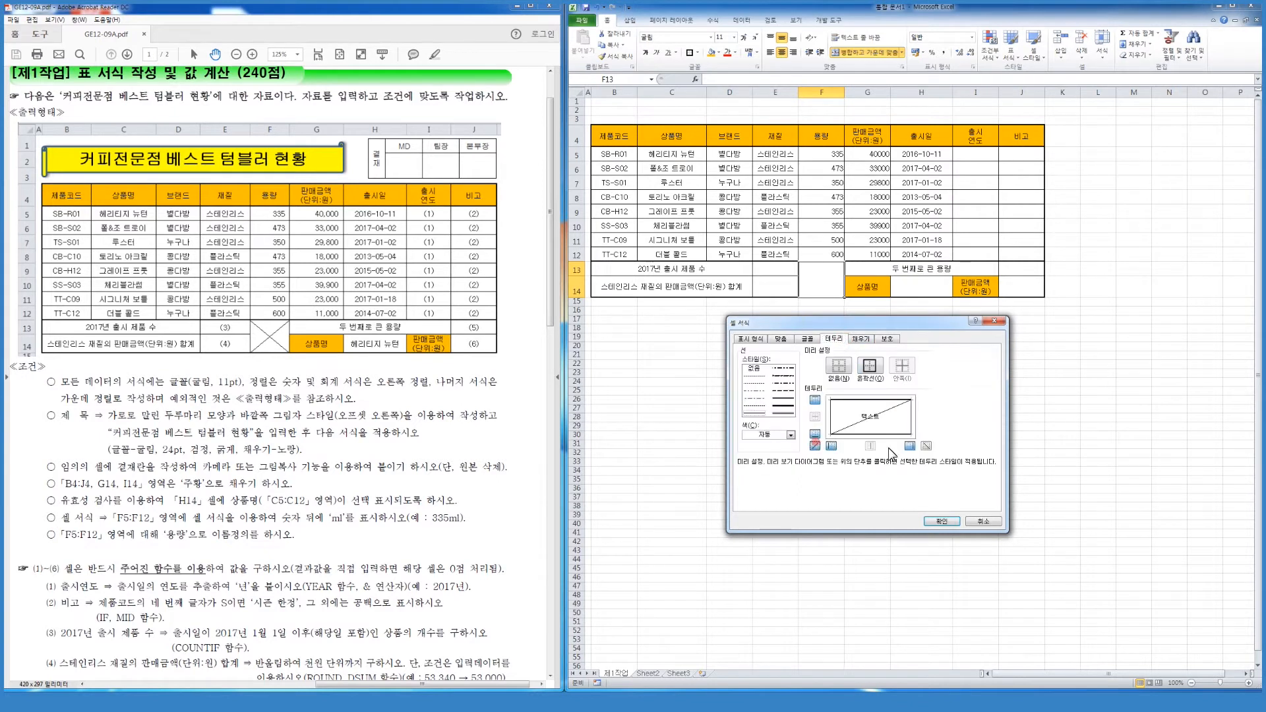
{"action": "left_click", "coordinate": [926, 446]}
{"action": "left_click", "coordinate": [940, 521]}
{"action": "left_click", "coordinate": [811, 436]}
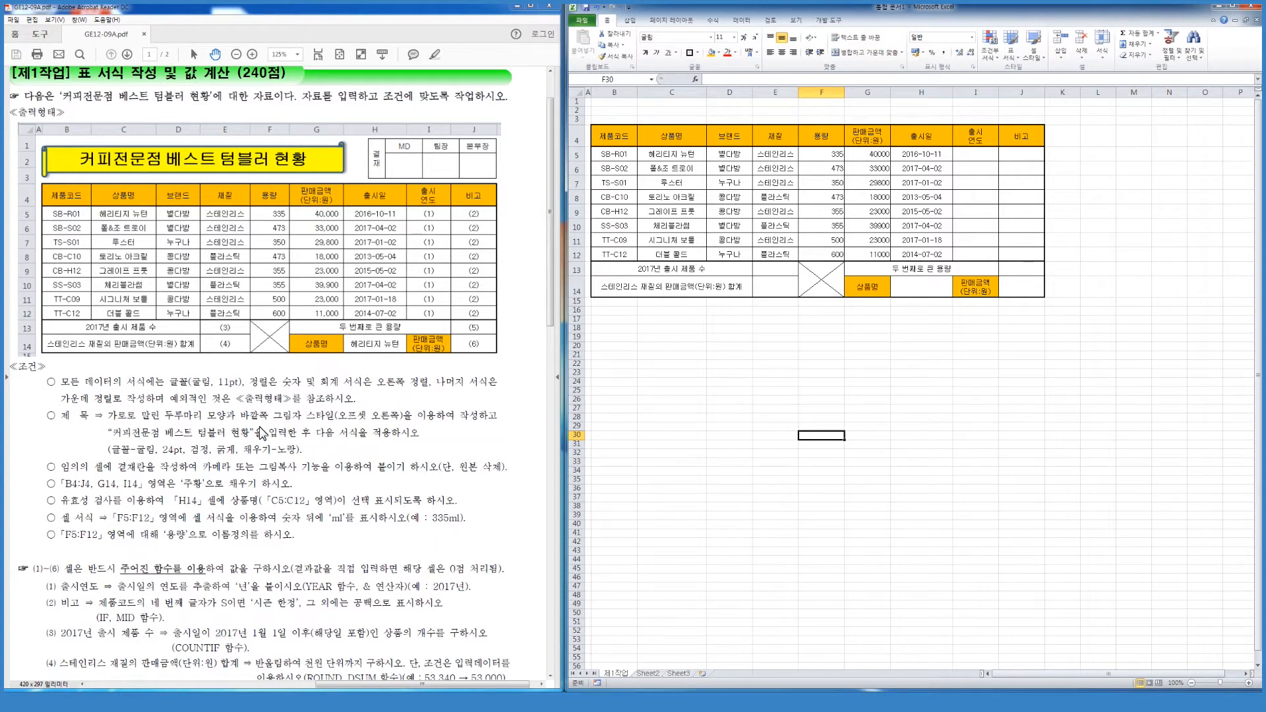
Set the height of rows 1 to 3 to 22.
{"action": "scroll", "coordinate": [264, 422], "scroll_direction": "down", "scroll_amount": 2}
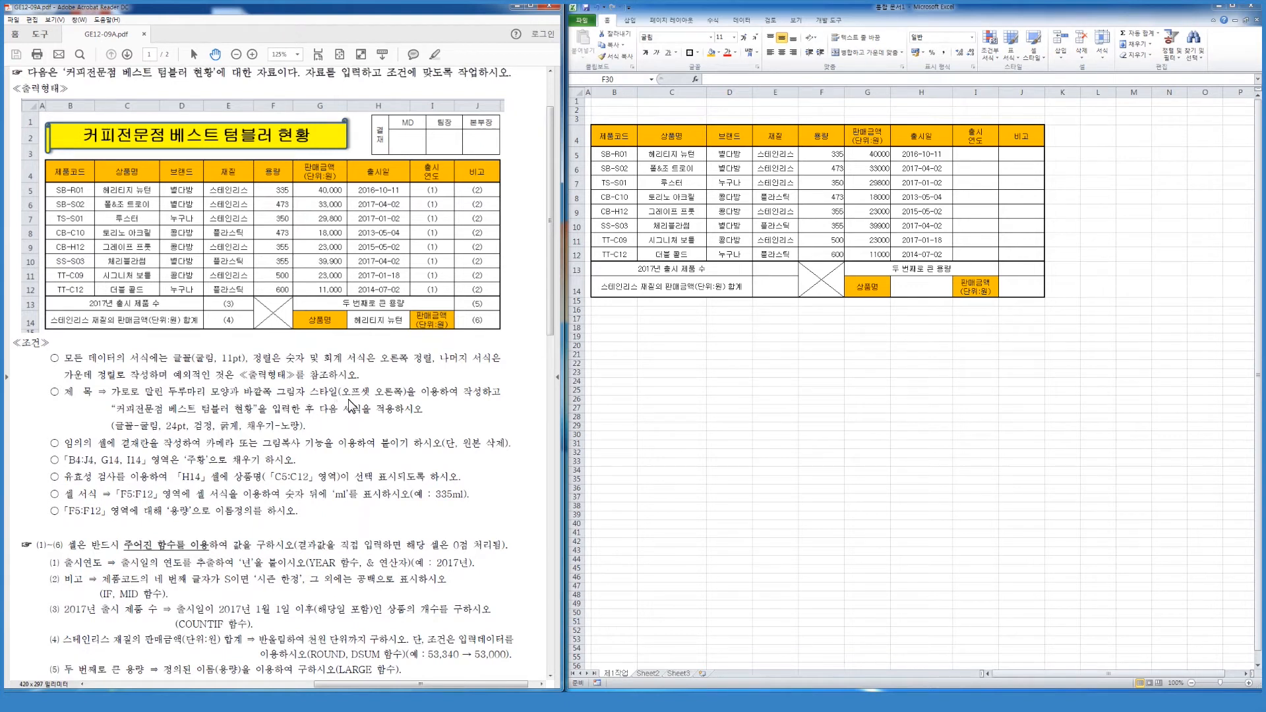
{"action": "left_click", "coordinate": [616, 113]}
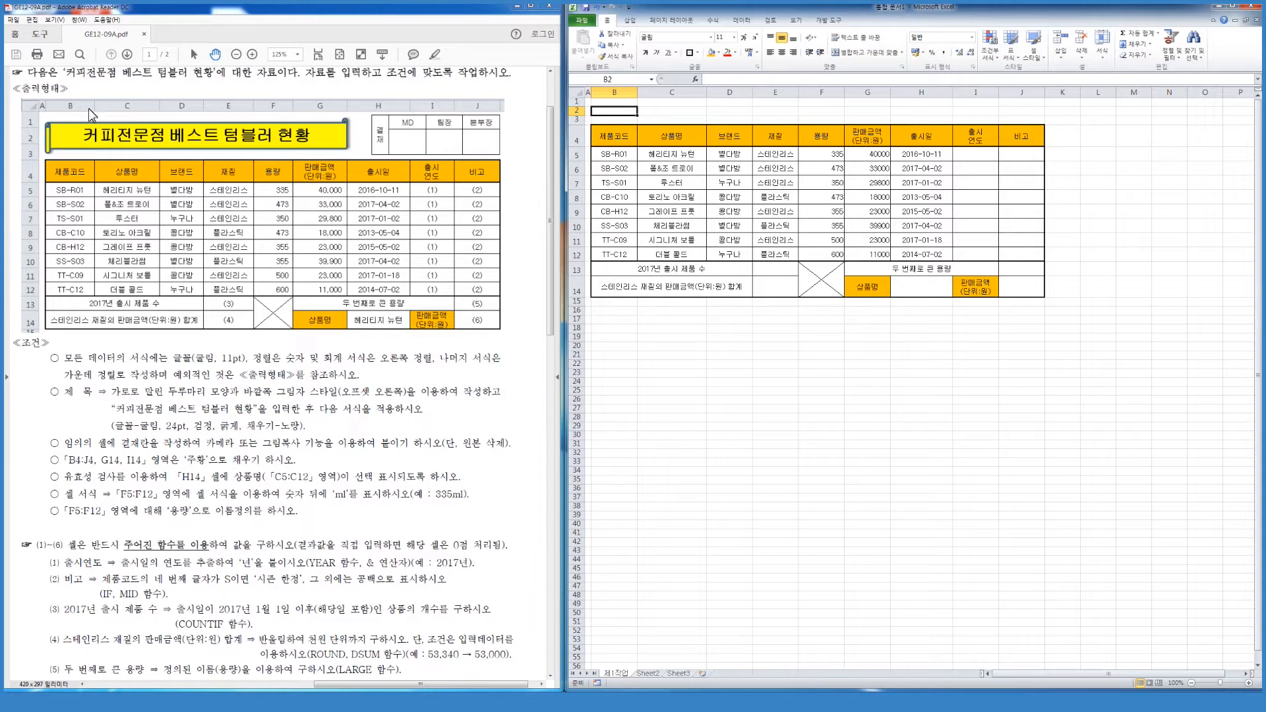
{"action": "left_click_drag", "start_coordinate": [577, 101], "coordinate": [580, 123]}
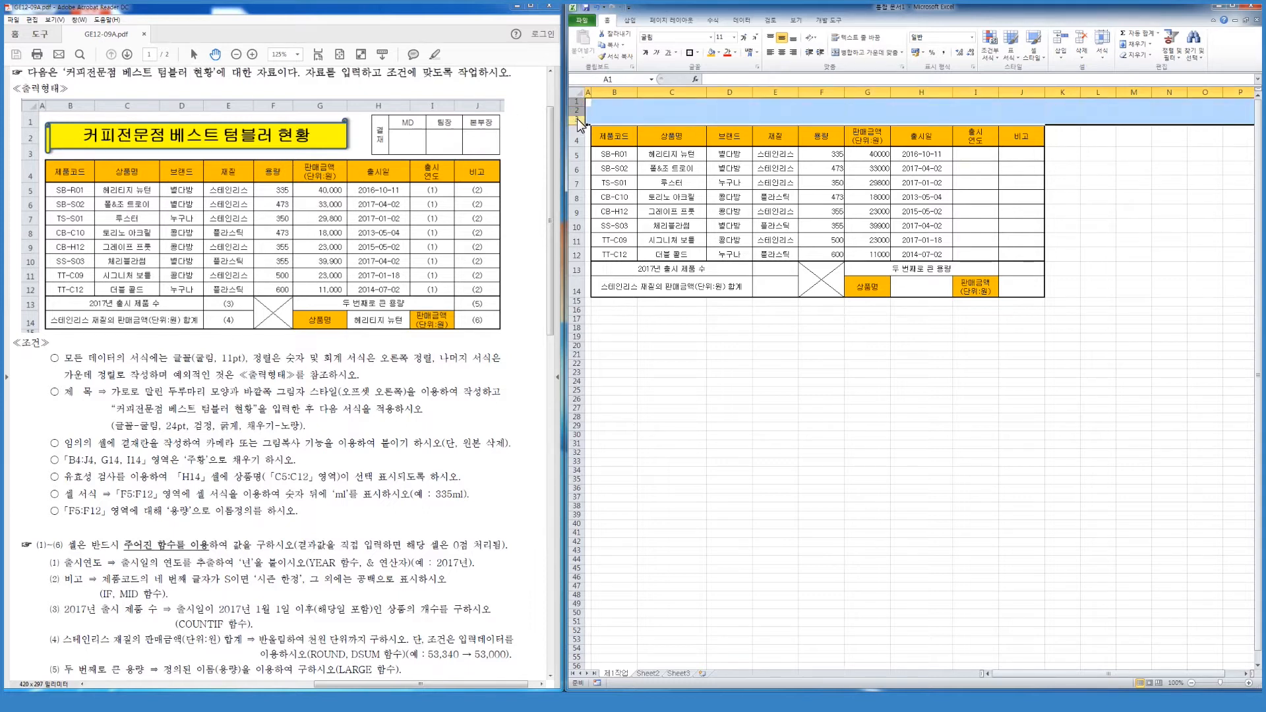
{"action": "right_click", "coordinate": [580, 121]}
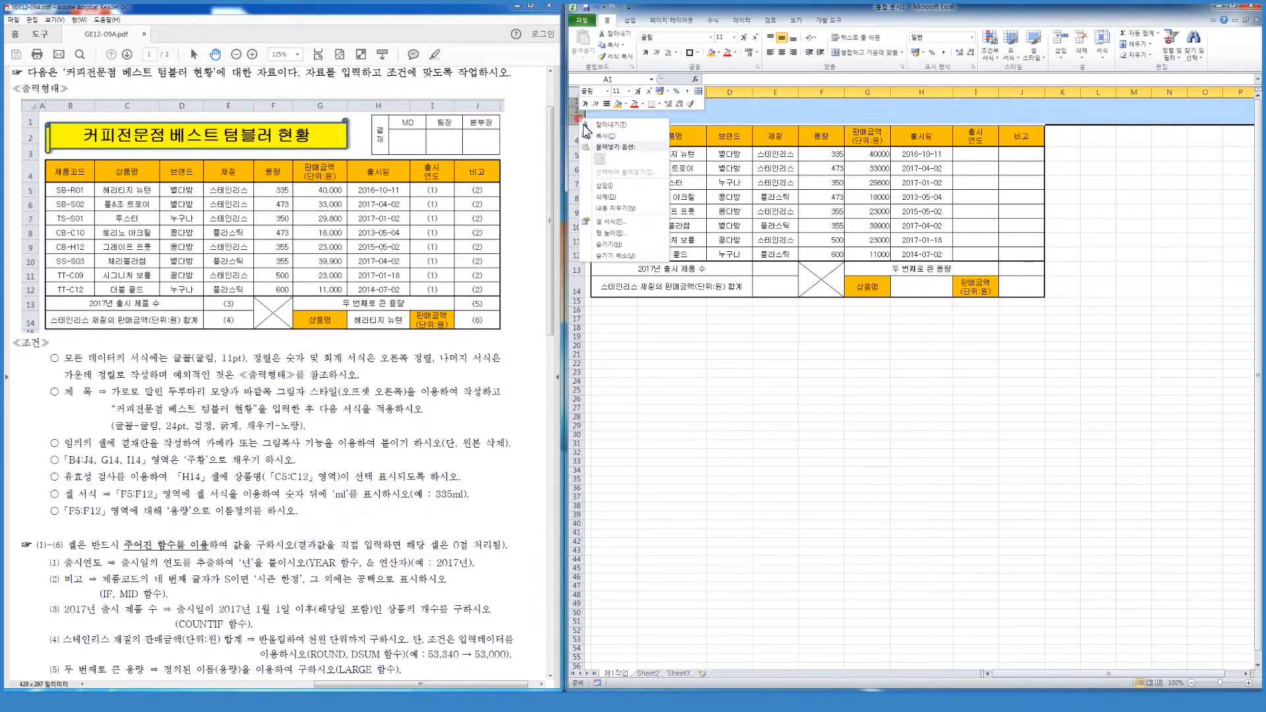
{"action": "left_click", "coordinate": [633, 232]}
{"action": "type", "text": "22"}
{"action": "key", "text": "Return"}
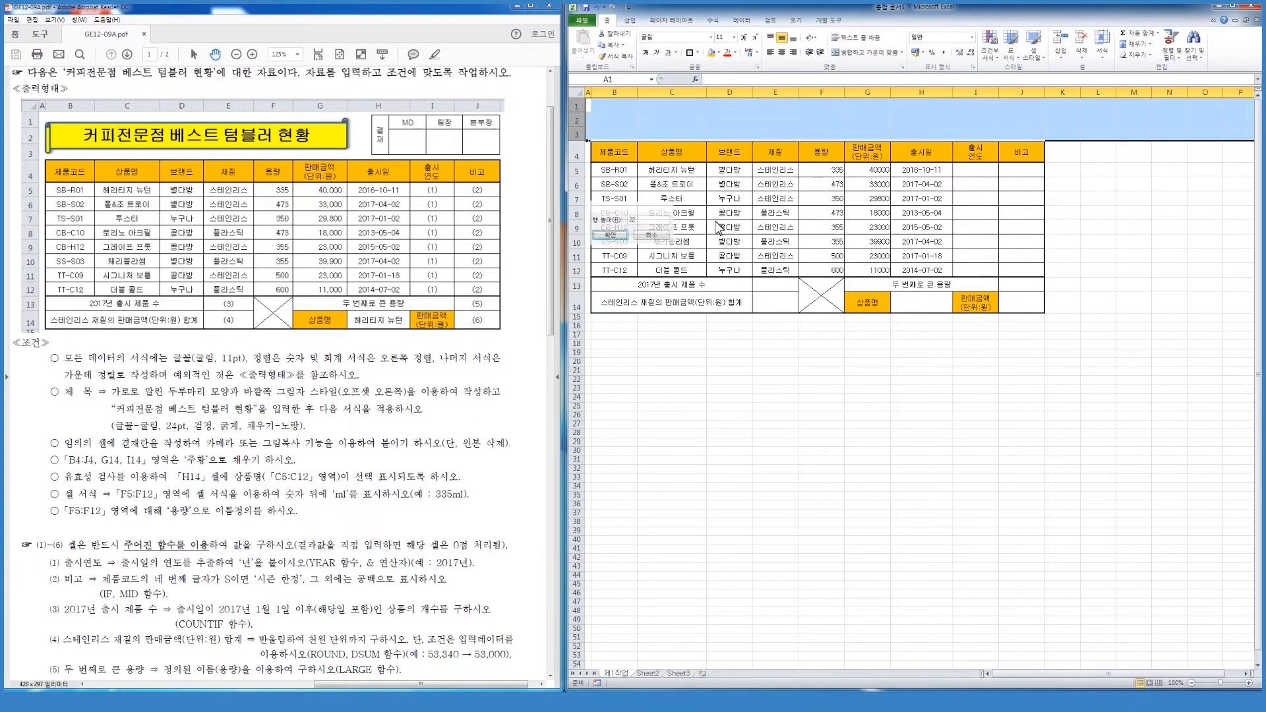
{"action": "left_click", "coordinate": [857, 511]}
{"action": "left_click", "coordinate": [816, 441]}
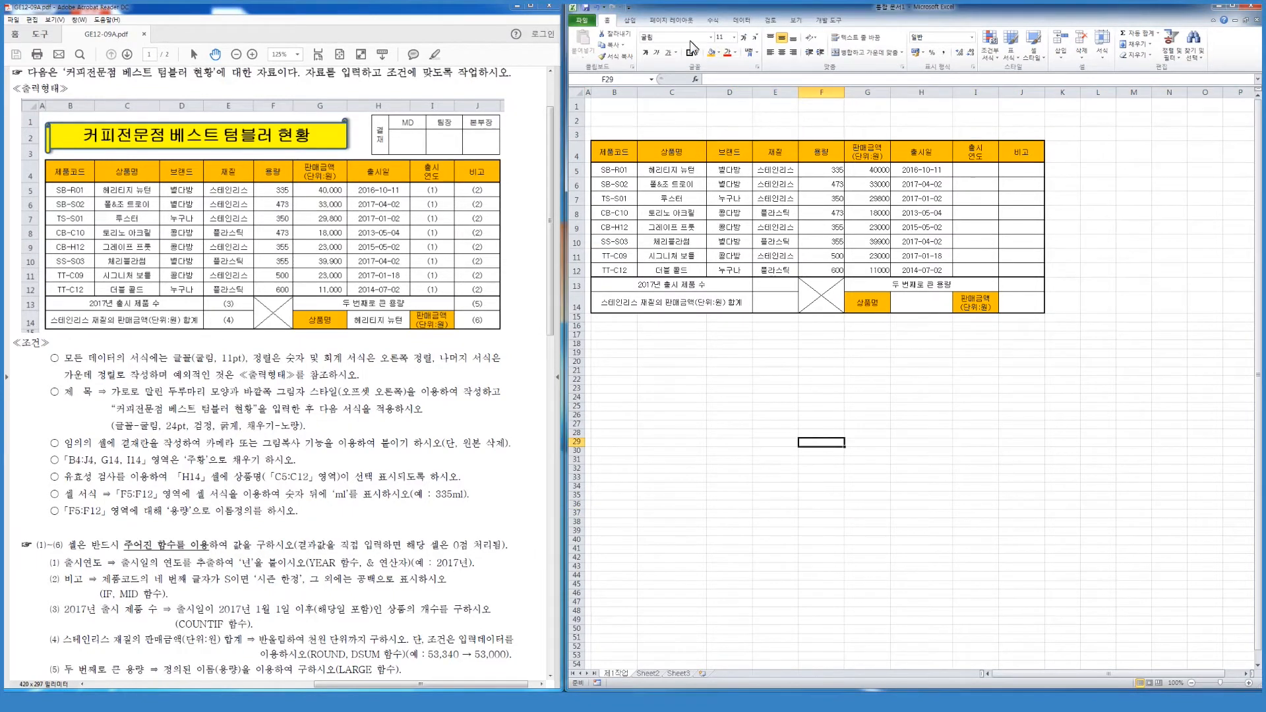
Draw a horizontal scroll shape about 16 cm wide and 1.75 cm high above the table, spanning columns B to G.
{"action": "left_click", "coordinate": [630, 20]}
{"action": "left_click", "coordinate": [672, 44]}
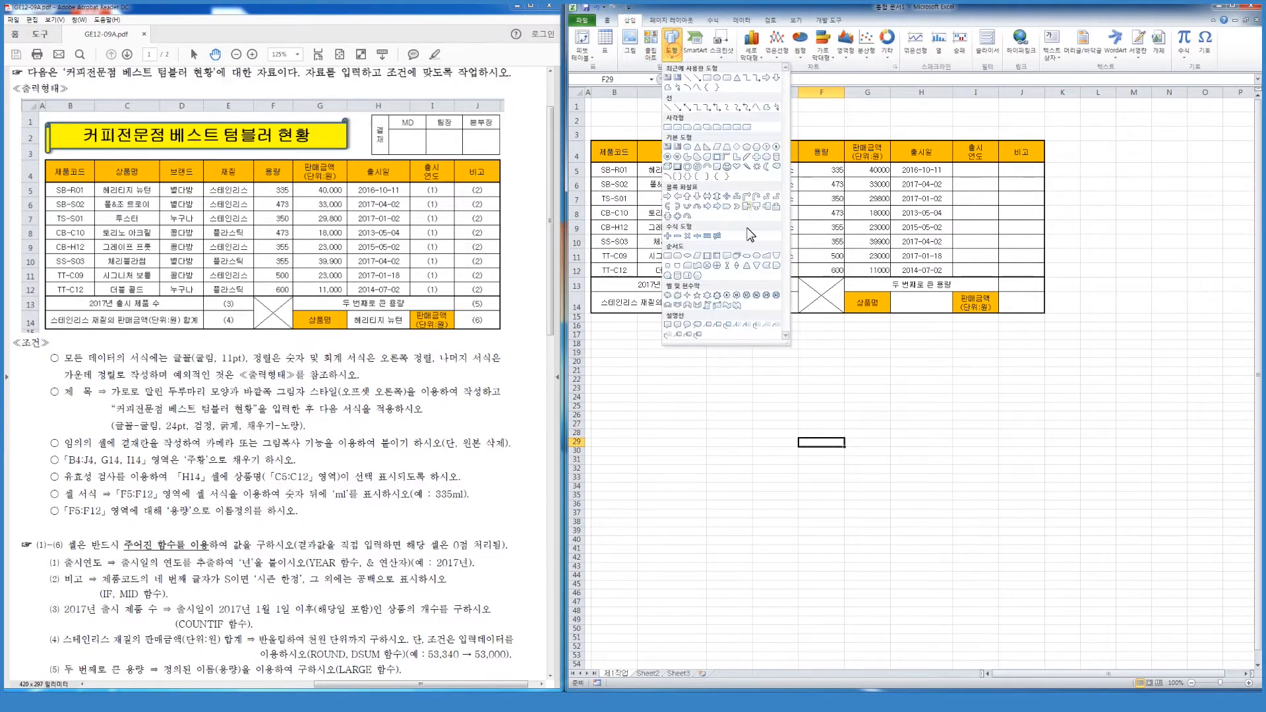
{"action": "left_click", "coordinate": [717, 305]}
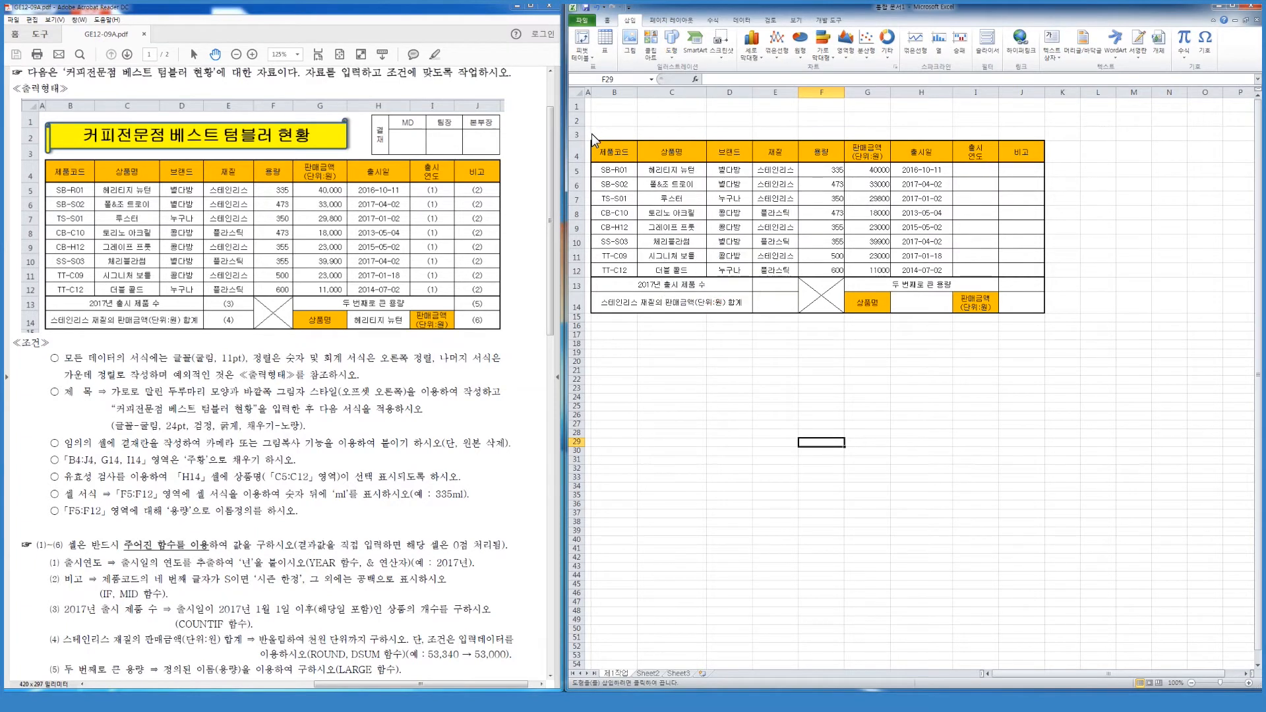
{"action": "left_click_drag", "start_coordinate": [592, 136], "coordinate": [832, 115]}
{"action": "left_click_drag", "start_coordinate": [875, 111], "coordinate": [892, 110]}
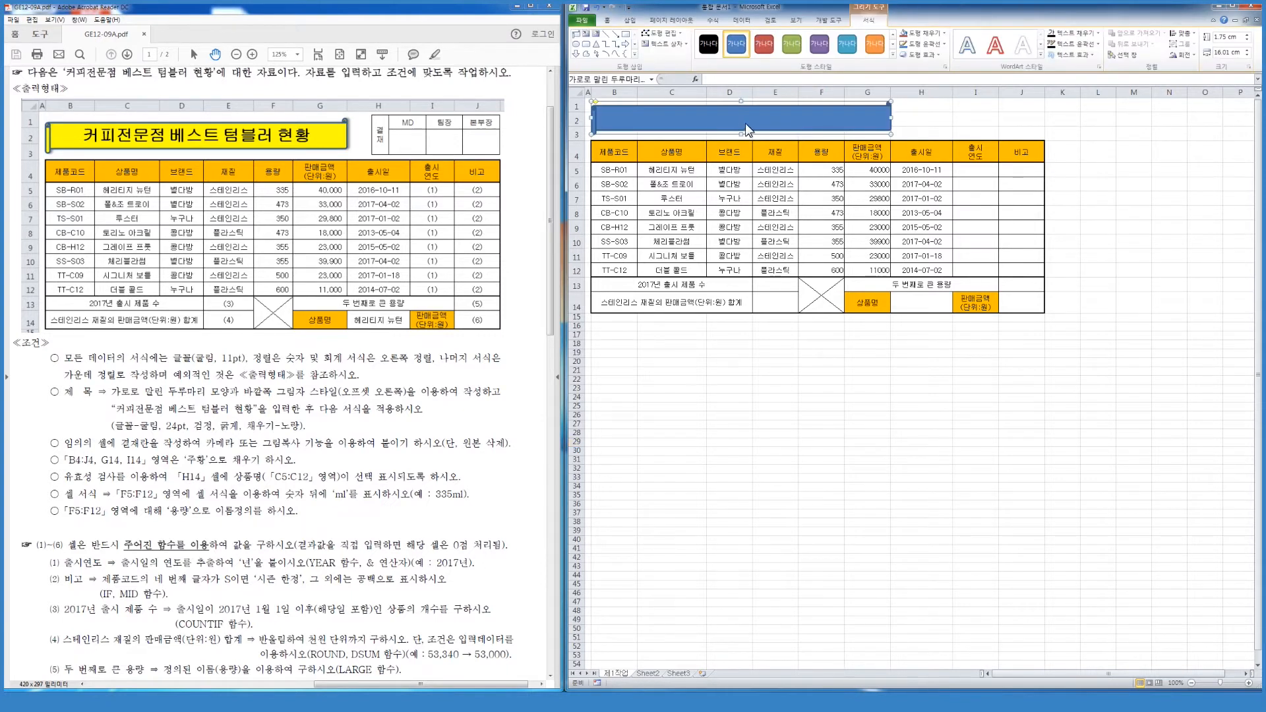
Fill the scroll shape with yellow and give it the outer shadow 오프셋 오른쪽.
{"action": "left_click", "coordinate": [940, 33]}
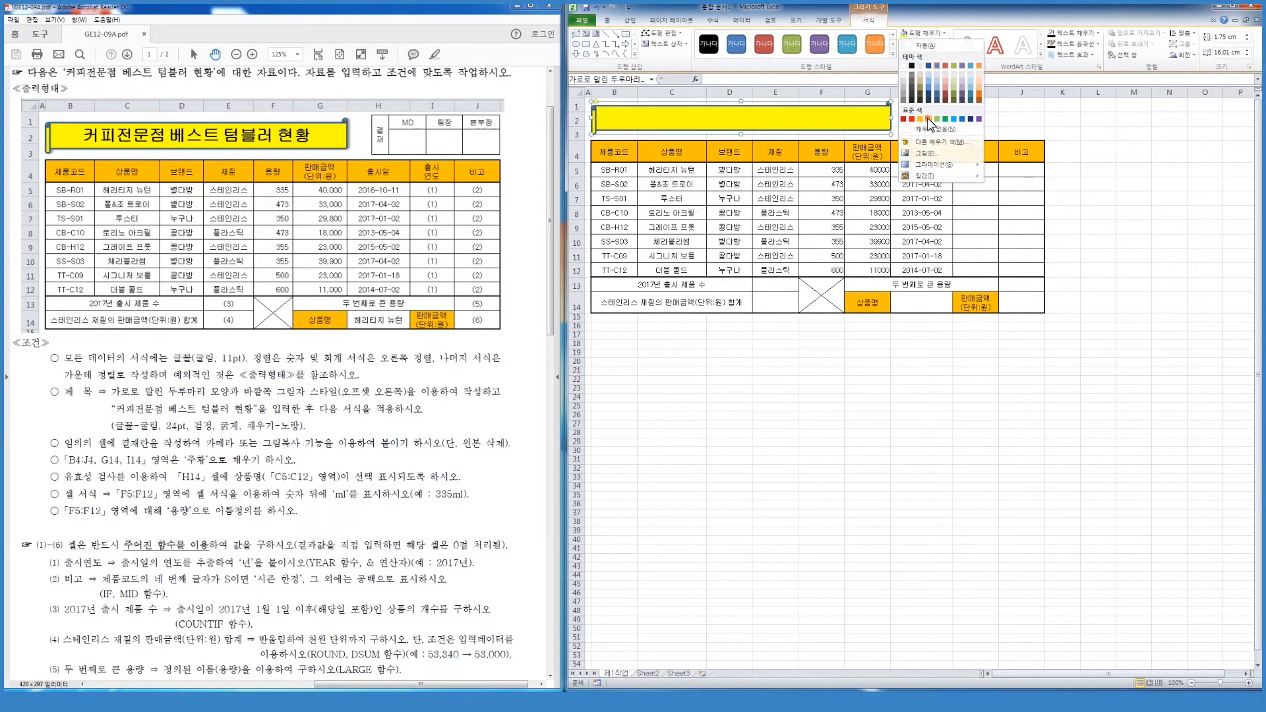
{"action": "left_click", "coordinate": [929, 119]}
{"action": "left_click", "coordinate": [924, 55]}
{"action": "mouse_move", "coordinate": [944, 97]}
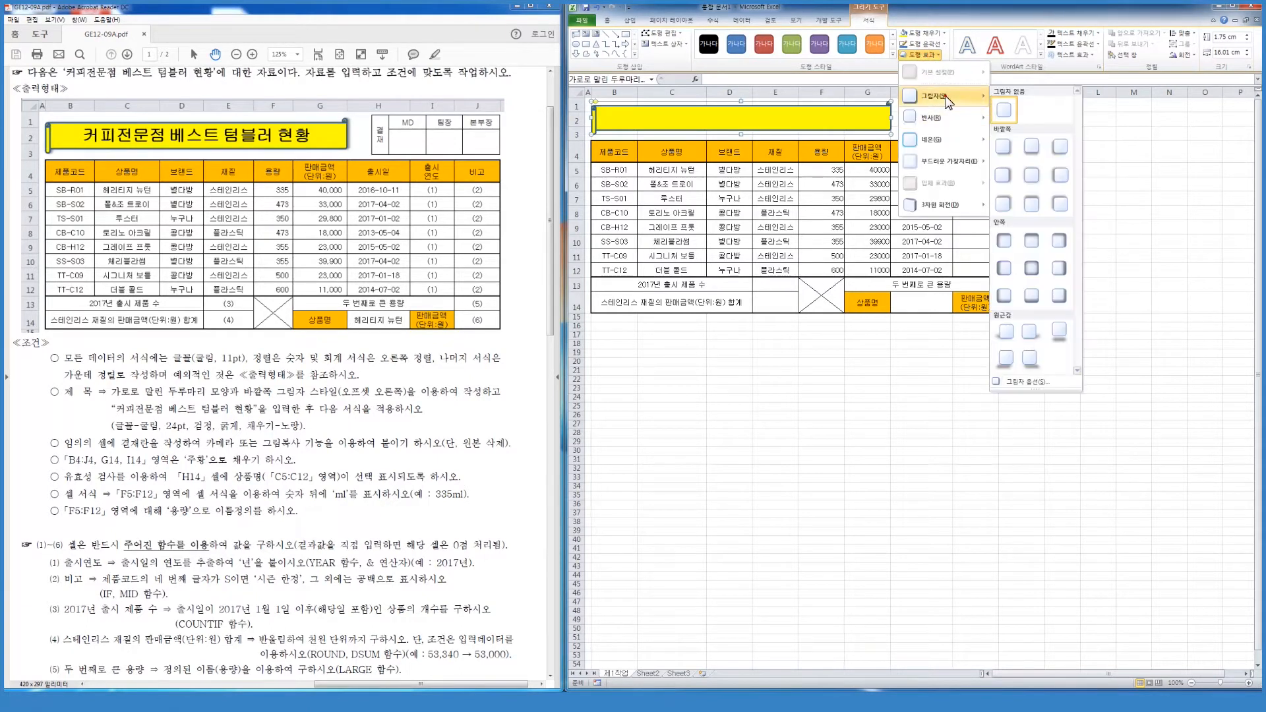
{"action": "left_click", "coordinate": [1005, 172]}
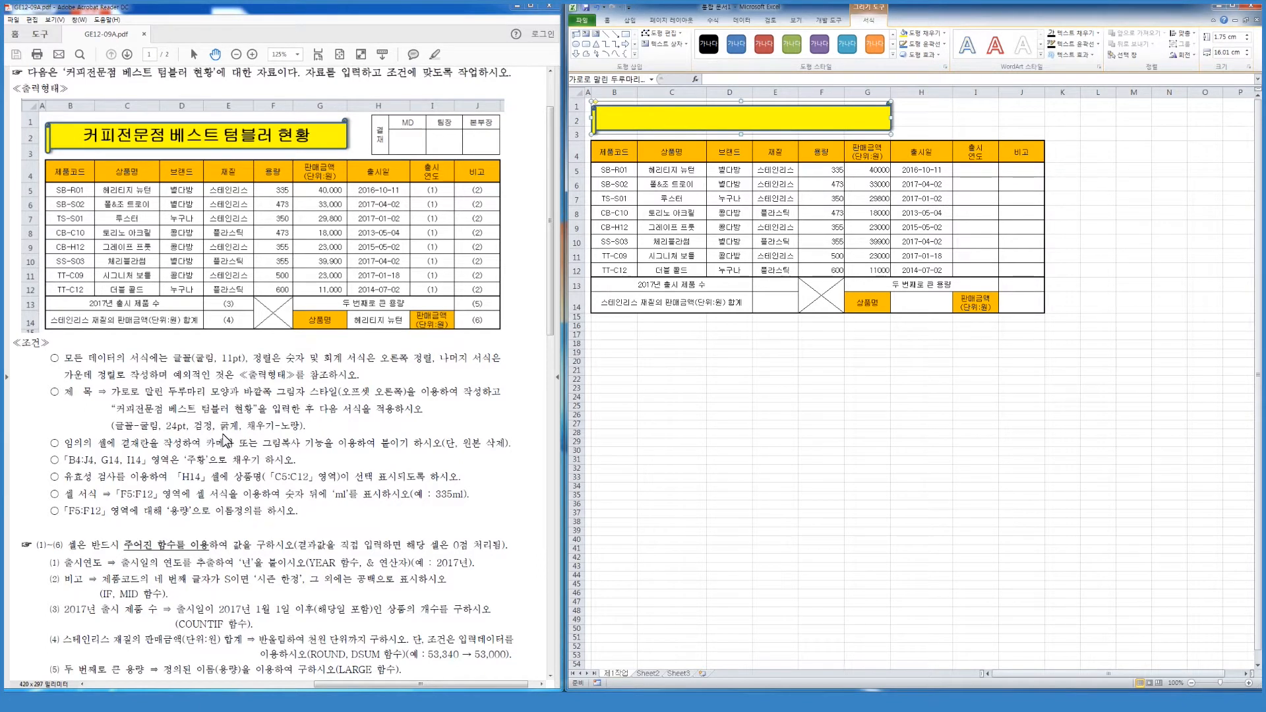
Set the scroll shape's text to 굴림, 24 pt, and center it horizontally.
{"action": "left_click", "coordinate": [608, 20]}
{"action": "left_click", "coordinate": [702, 38]}
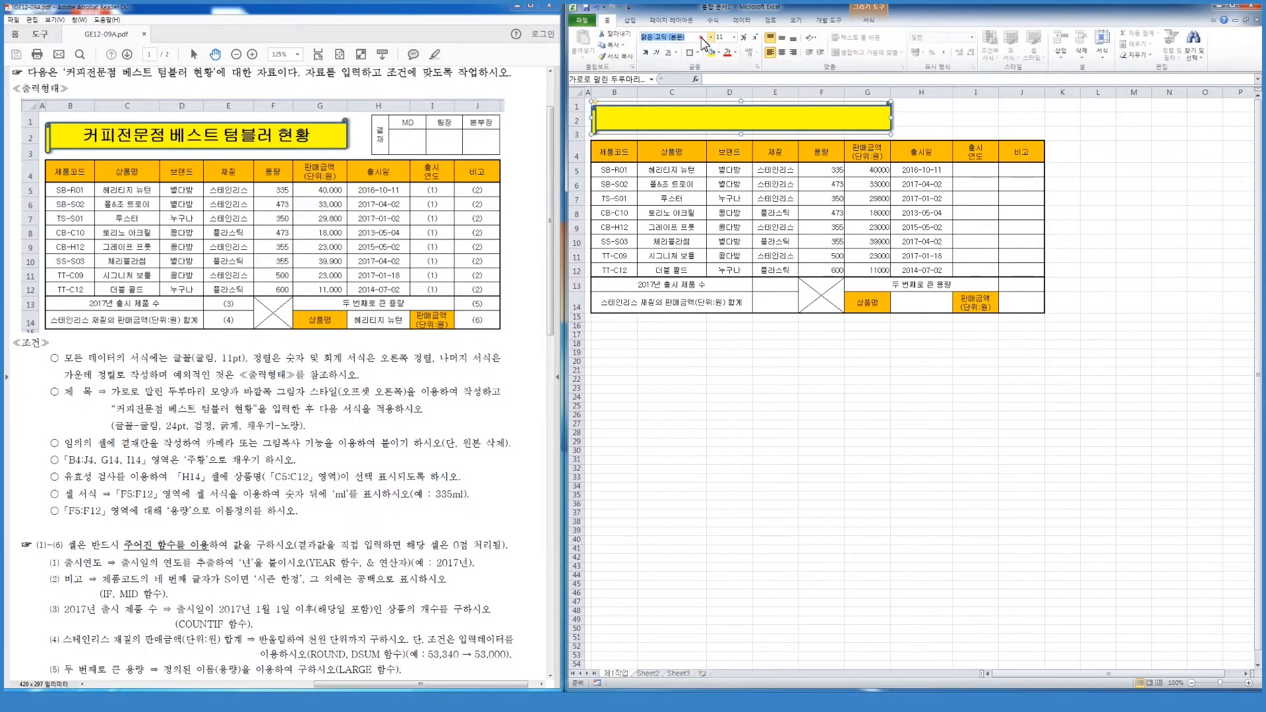
{"action": "type", "text": "ㄱ"}
{"action": "left_click", "coordinate": [734, 38]}
{"action": "left_click", "coordinate": [724, 144]}
{"action": "left_click", "coordinate": [781, 52]}
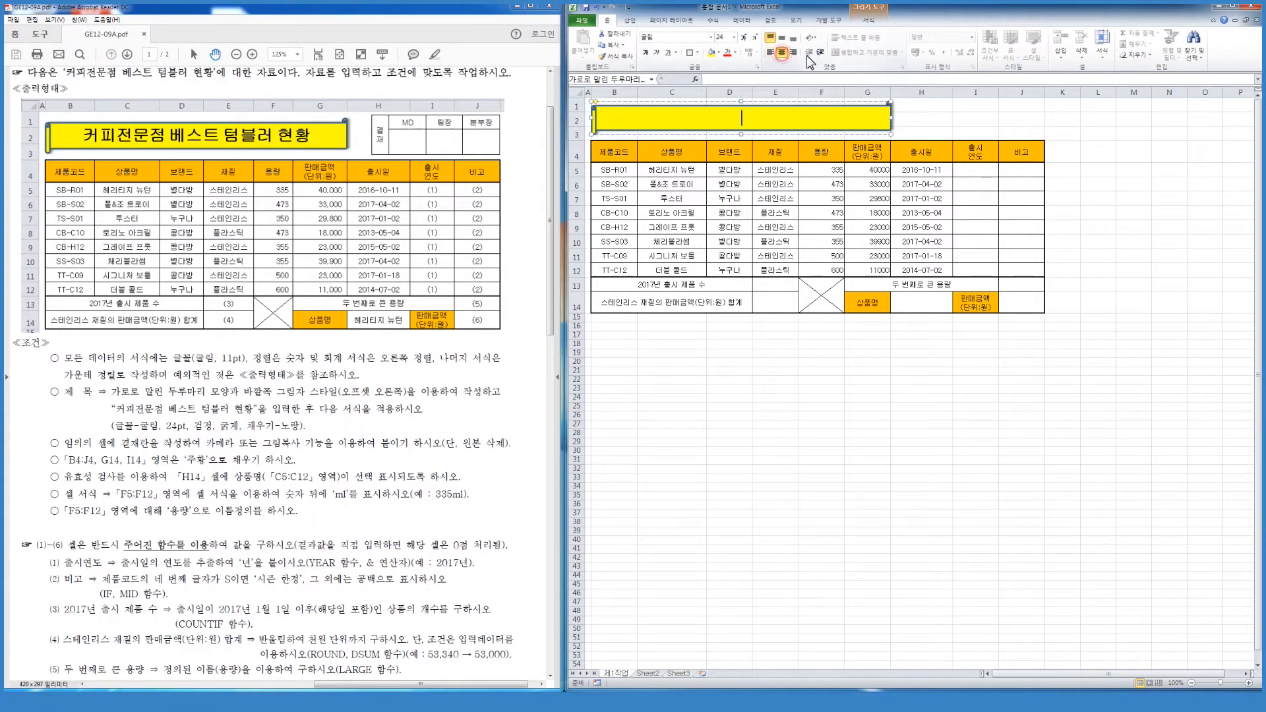
Enter 커피 as the start of the shape's title and format the text black and bold.
{"action": "type", "text": "커피"}
{"action": "left_click", "coordinate": [735, 53]}
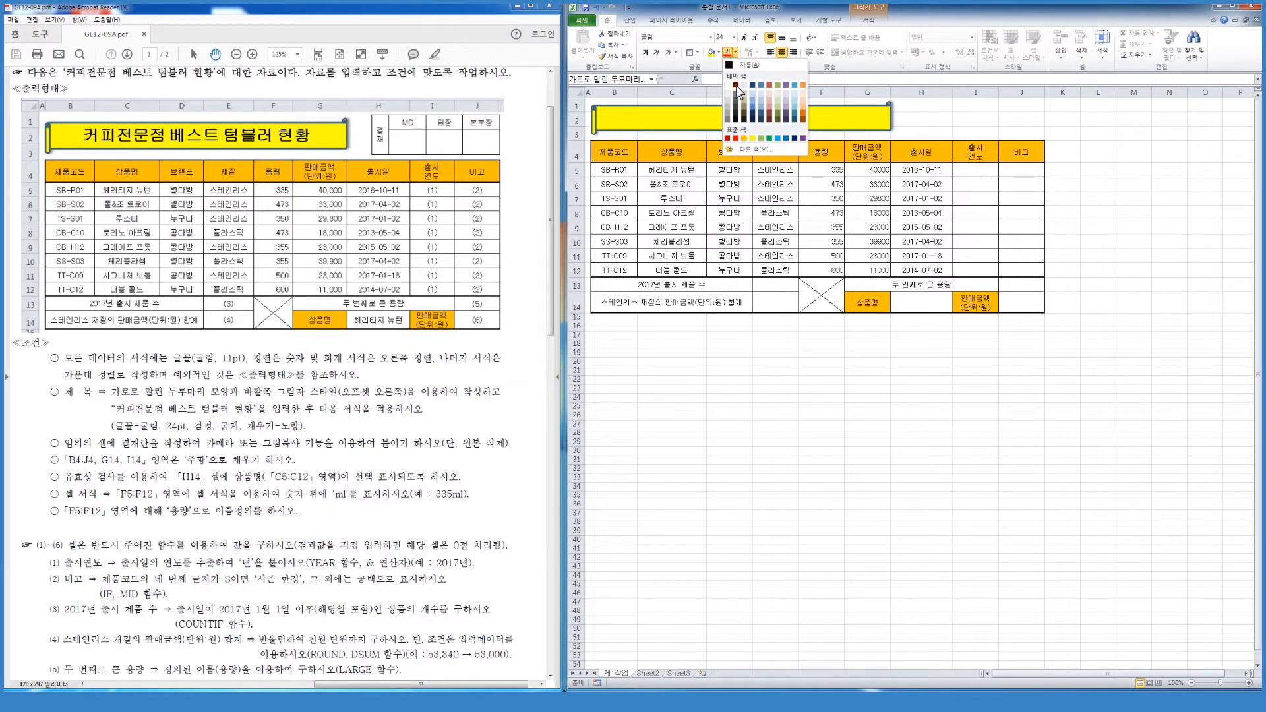
{"action": "left_click", "coordinate": [736, 85]}
{"action": "key", "text": "Escape"}
{"action": "key", "text": "ctrl+b"}
{"action": "left_click", "coordinate": [755, 123]}
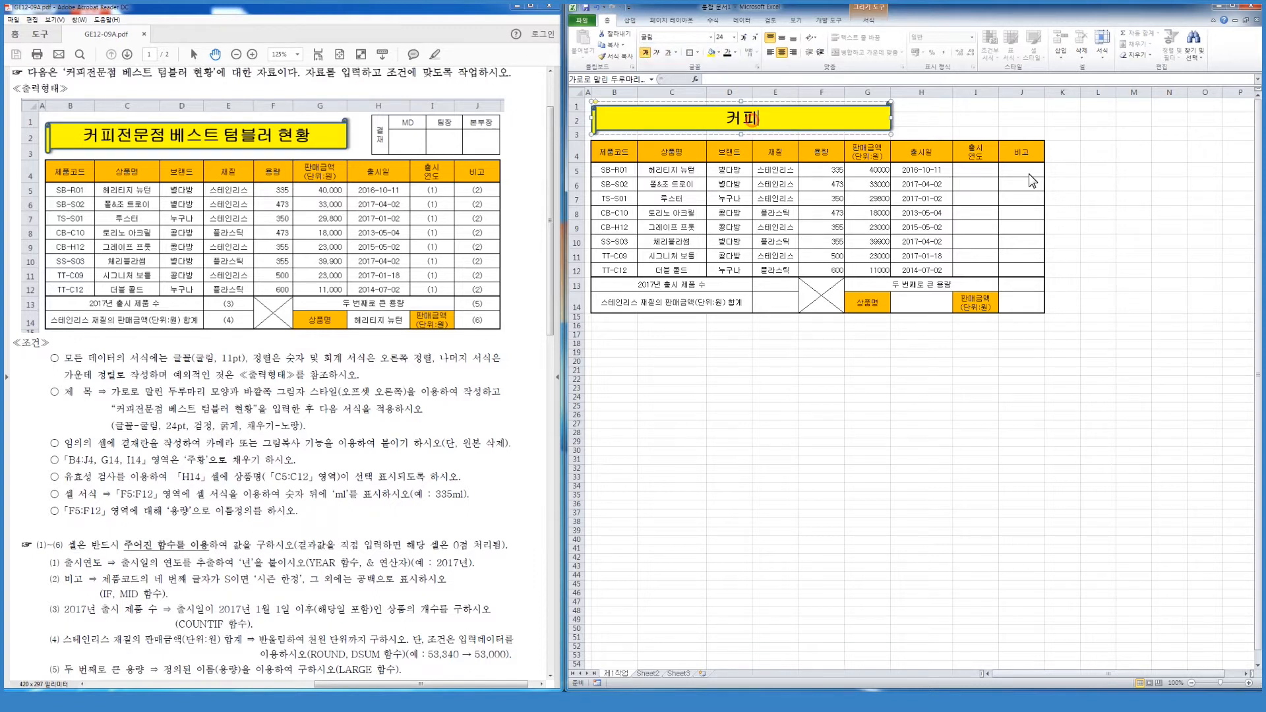
Complete the shape's title so it reads 커피전문점 베스트 텀블러 현황.
{"action": "type", "text": "전문저"}
{"action": "type", "text": " 베스트 터"}
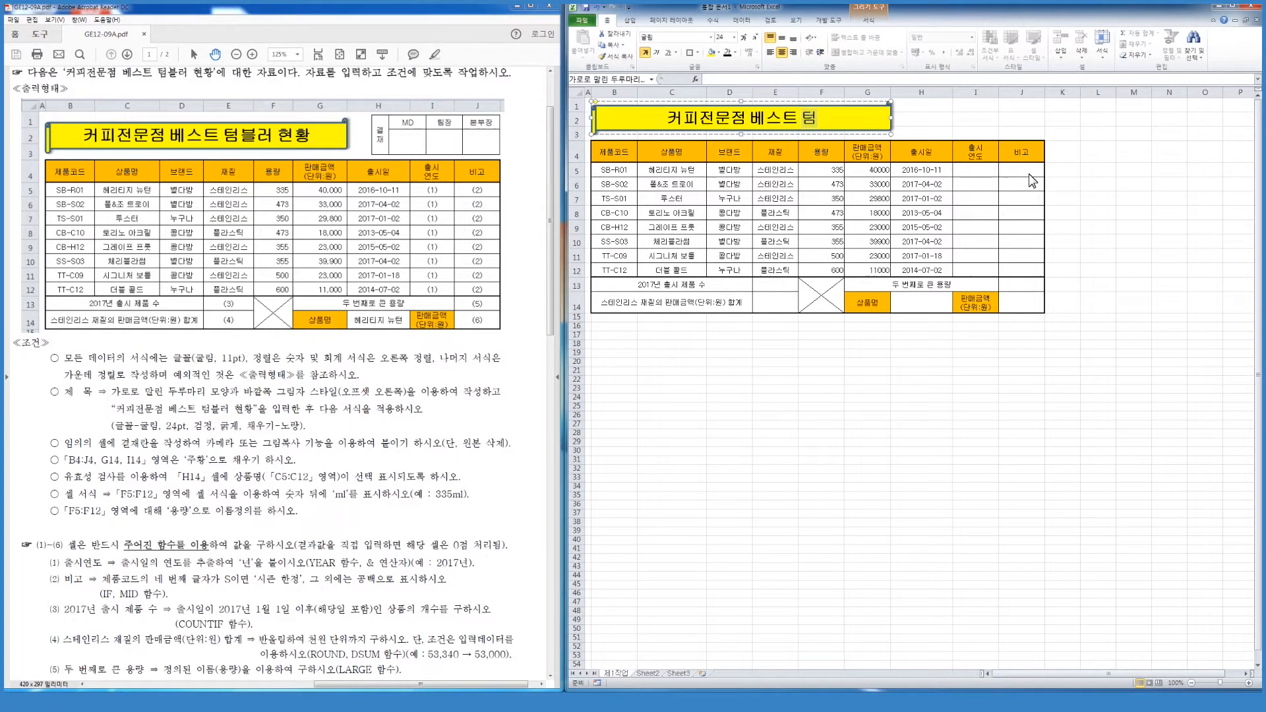
{"action": "type", "text": "블"}
{"action": "type", "text": "러 현화"}
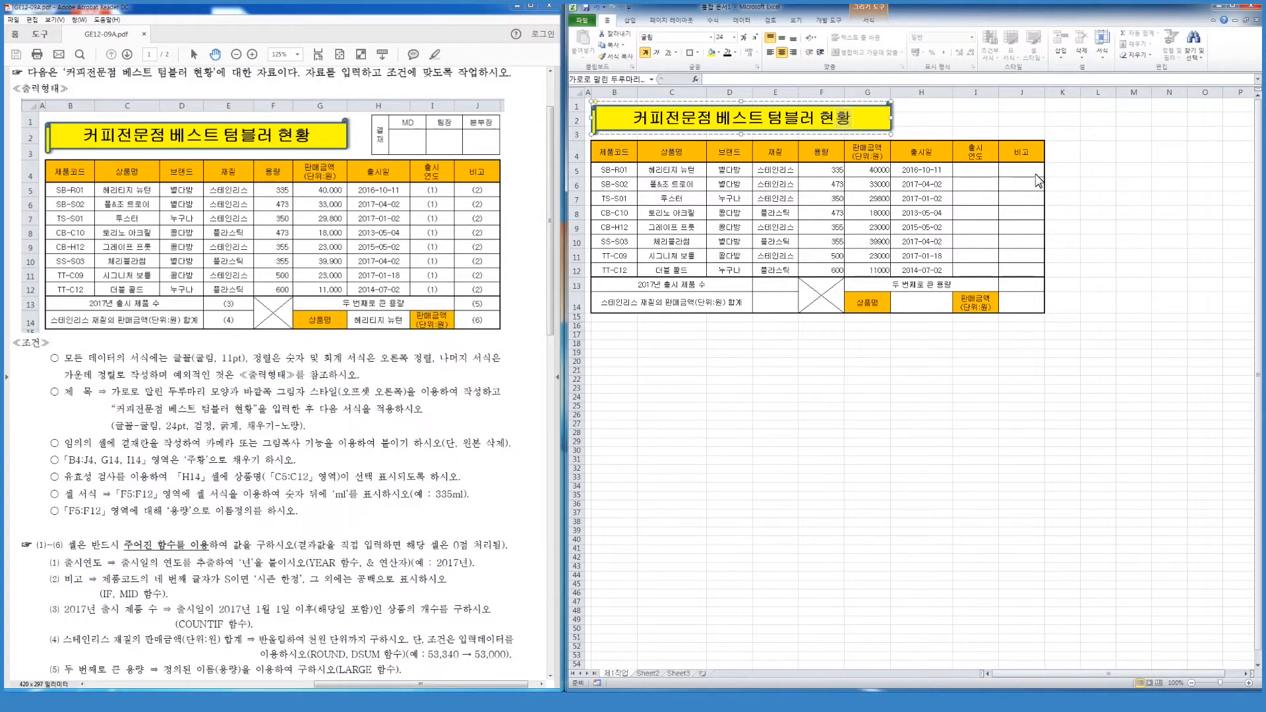
{"action": "key", "text": "Escape"}
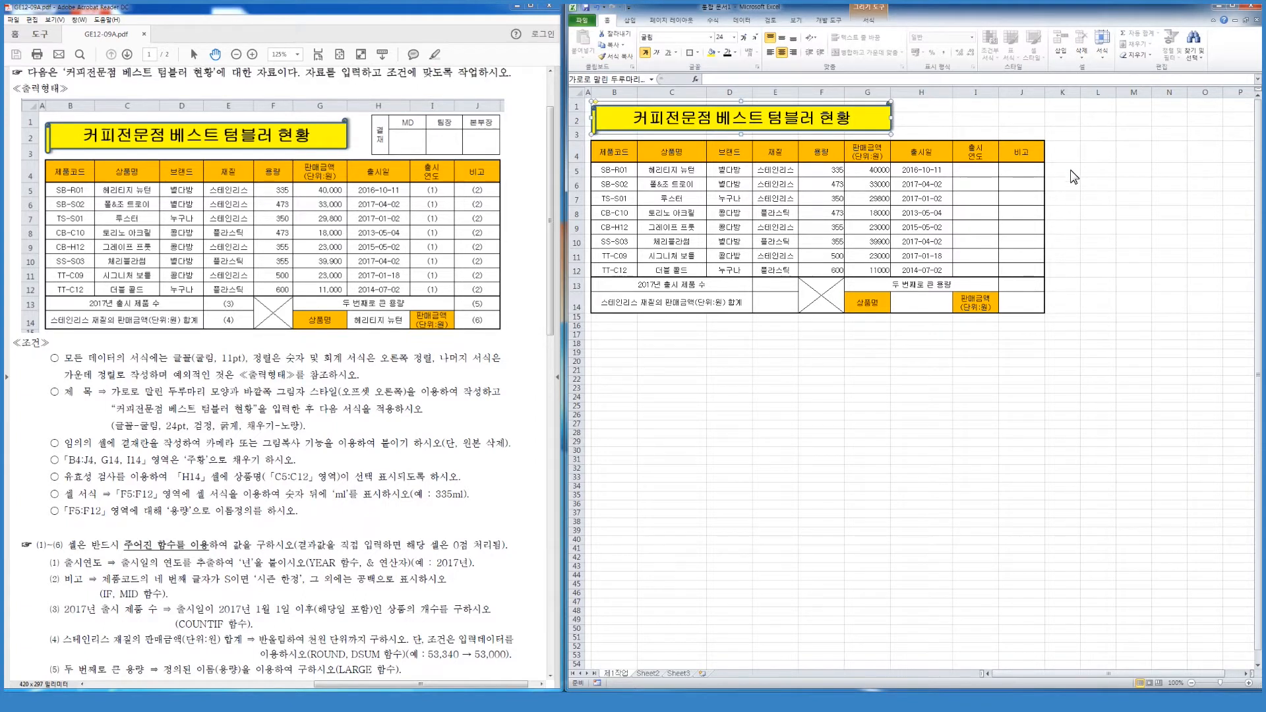
{"action": "left_click", "coordinate": [1135, 321]}
{"action": "left_click", "coordinate": [960, 407]}
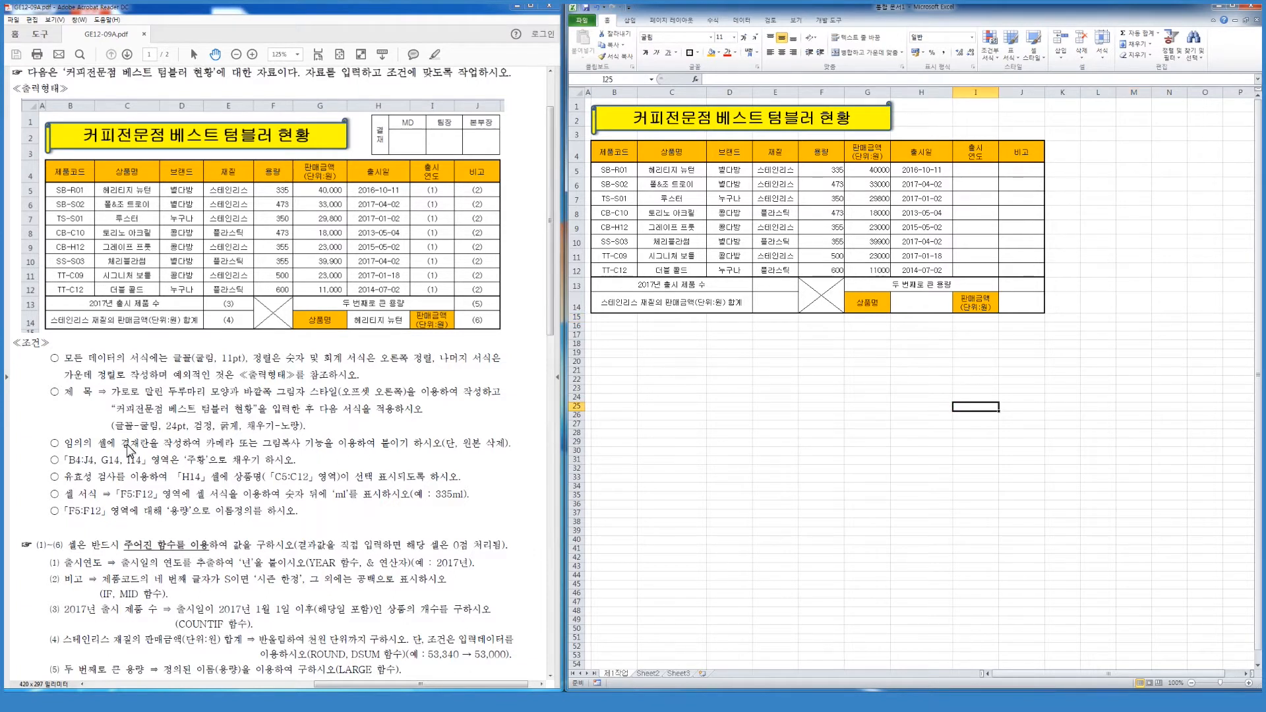
{"action": "left_click", "coordinate": [1001, 392]}
{"action": "left_click_drag", "start_coordinate": [1061, 319], "coordinate": [1201, 486]}
{"action": "left_click_drag", "start_coordinate": [1065, 167], "coordinate": [1167, 308]}
{"action": "left_click_drag", "start_coordinate": [1024, 321], "coordinate": [908, 461]}
{"action": "left_click", "coordinate": [1075, 424]}
{"action": "left_click_drag", "start_coordinate": [1055, 318], "coordinate": [1166, 432]}
Merge and center L17:L18 for the approval box and enter 결재 with one character per line.
{"action": "left_click_drag", "start_coordinate": [1095, 335], "coordinate": [1099, 346]}
{"action": "left_click", "coordinate": [866, 58]}
{"action": "type", "text": "거"}
{"action": "key", "text": "alt+Return"}
{"action": "type", "text": "재"}
Enter the approval box headings MD, 팀장 and 본부장 in cells M17, N17 and O17.
{"action": "key", "text": "Tab"}
{"action": "key", "text": "Up"}
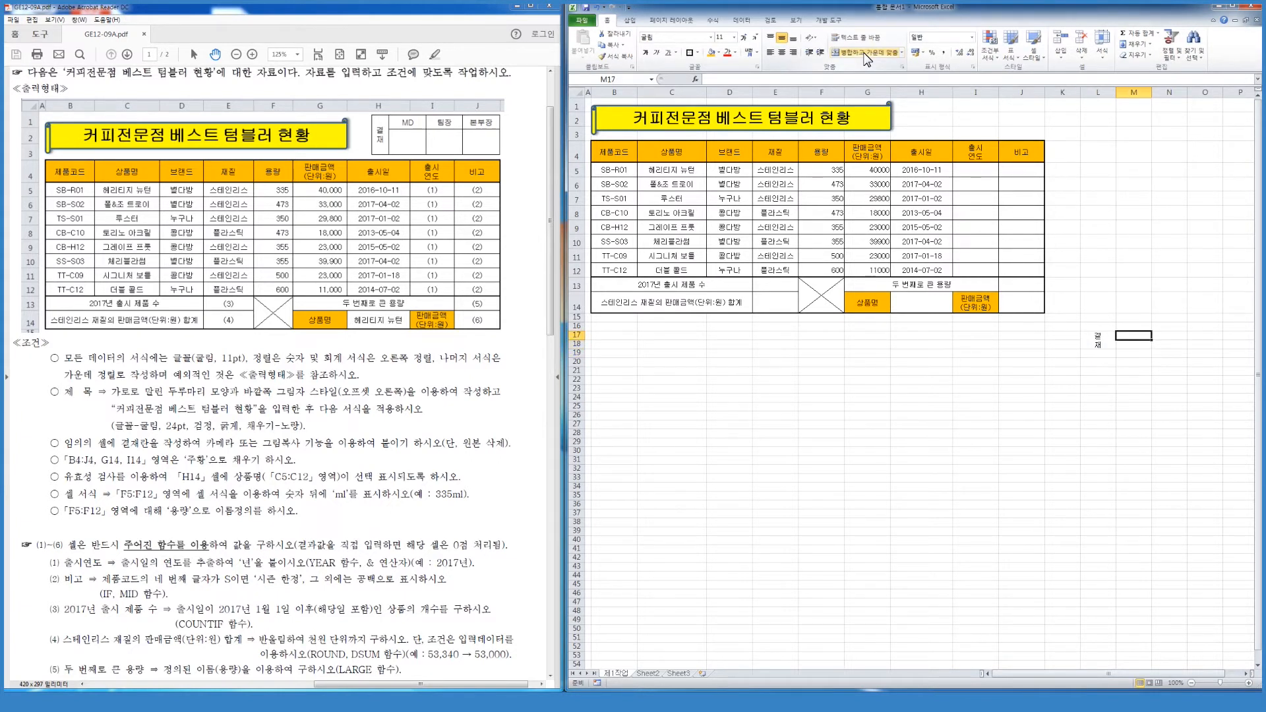
{"action": "type", "text": "MD"}
{"action": "key", "text": "Tab"}
{"action": "type", "text": "xla"}
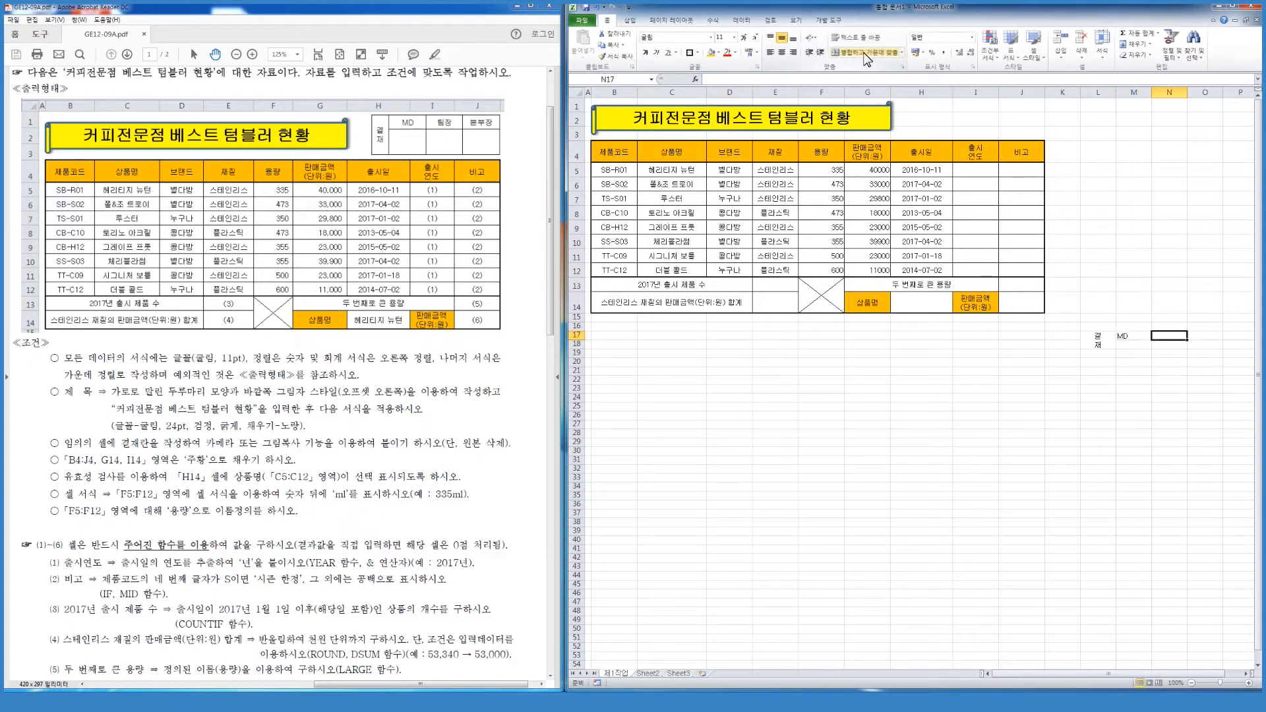
{"action": "type", "text": "wkd"}
{"action": "key", "text": "Tab"}
{"action": "type", "text": "qhsqnw"}
{"action": "key", "text": "BackSpace"}
{"action": "key", "text": "BackSpace"}
{"action": "key", "text": "BackSpace"}
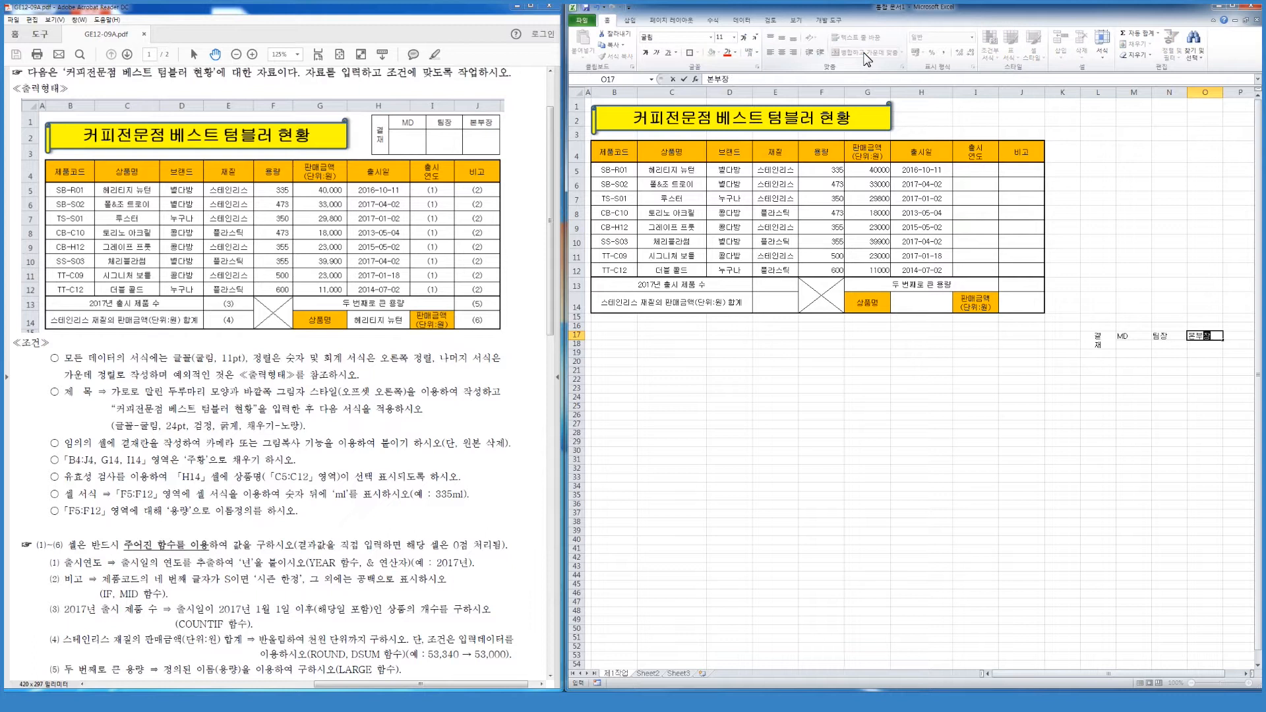
{"action": "type", "text": "qnwkd"}
{"action": "key", "text": "Return"}
Apply all borders to the approval box range L17:O18.
{"action": "left_click_drag", "start_coordinate": [1098, 336], "coordinate": [1217, 346]}
{"action": "left_click", "coordinate": [698, 52]}
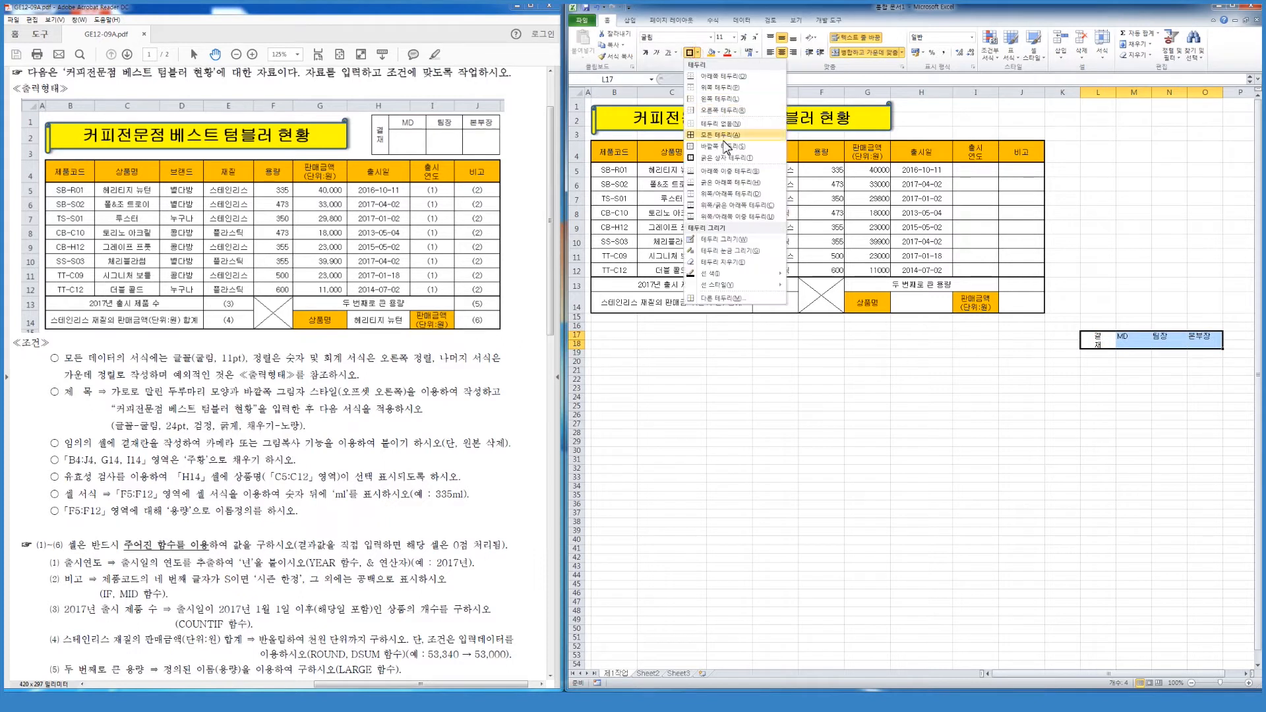
{"action": "left_click", "coordinate": [729, 132]}
{"action": "left_click", "coordinate": [1198, 377]}
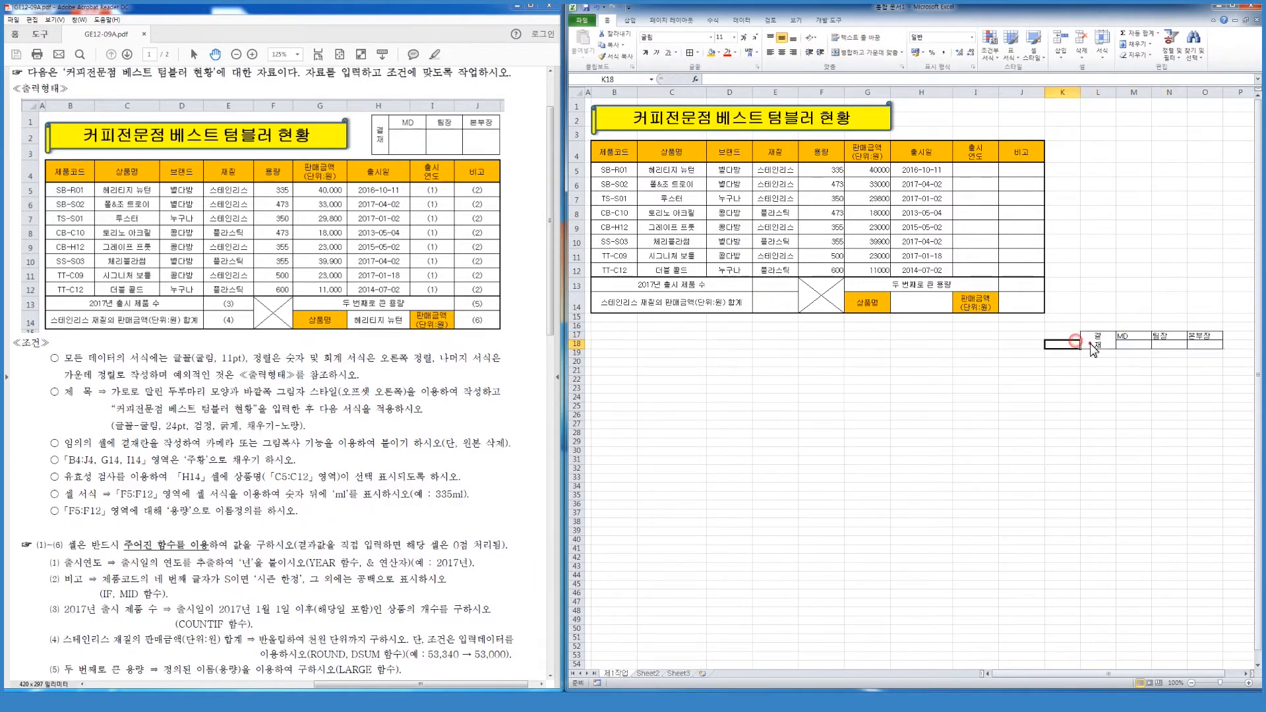
Make row 18 taller and column L narrower to proportion the approval box.
{"action": "left_click", "coordinate": [1097, 340]}
{"action": "left_click_drag", "start_coordinate": [578, 353], "coordinate": [578, 363]}
{"action": "left_click", "coordinate": [1112, 93]}
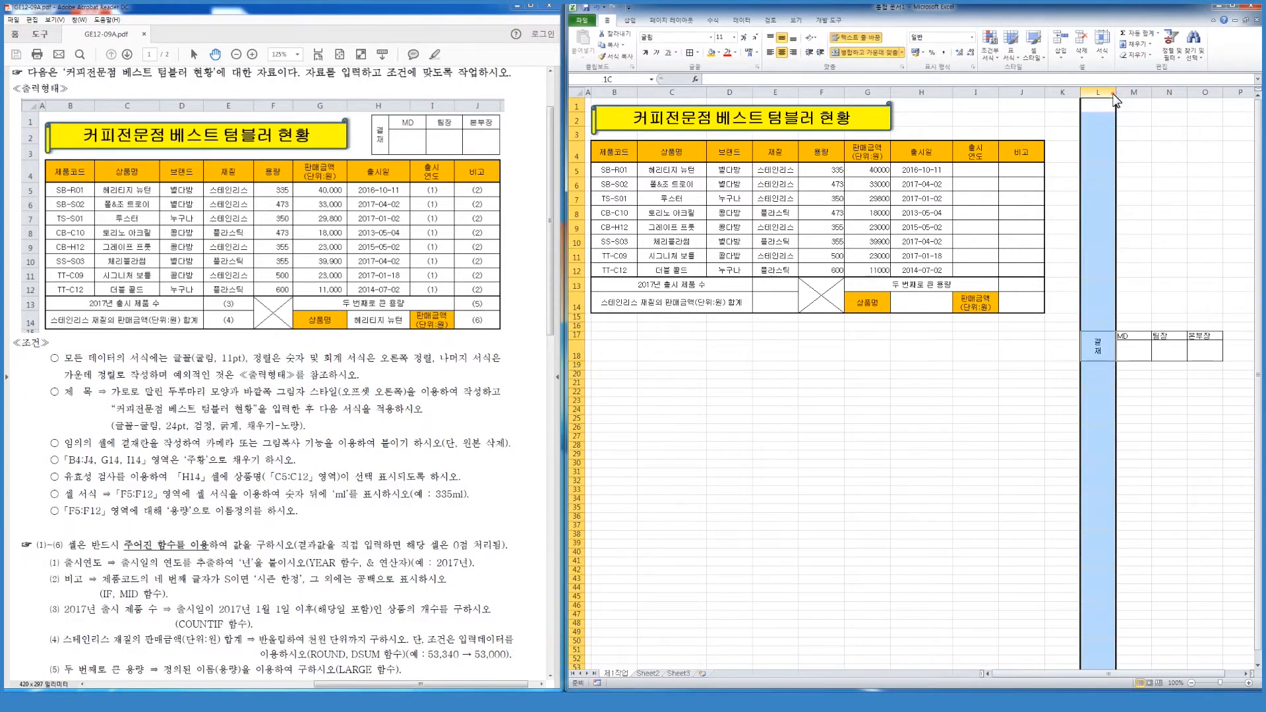
{"action": "left_click_drag", "start_coordinate": [1114, 93], "coordinate": [1098, 94]}
Center the text in L17:O18 horizontally and make row 17 slightly taller.
{"action": "left_click_drag", "start_coordinate": [1092, 346], "coordinate": [1182, 342]}
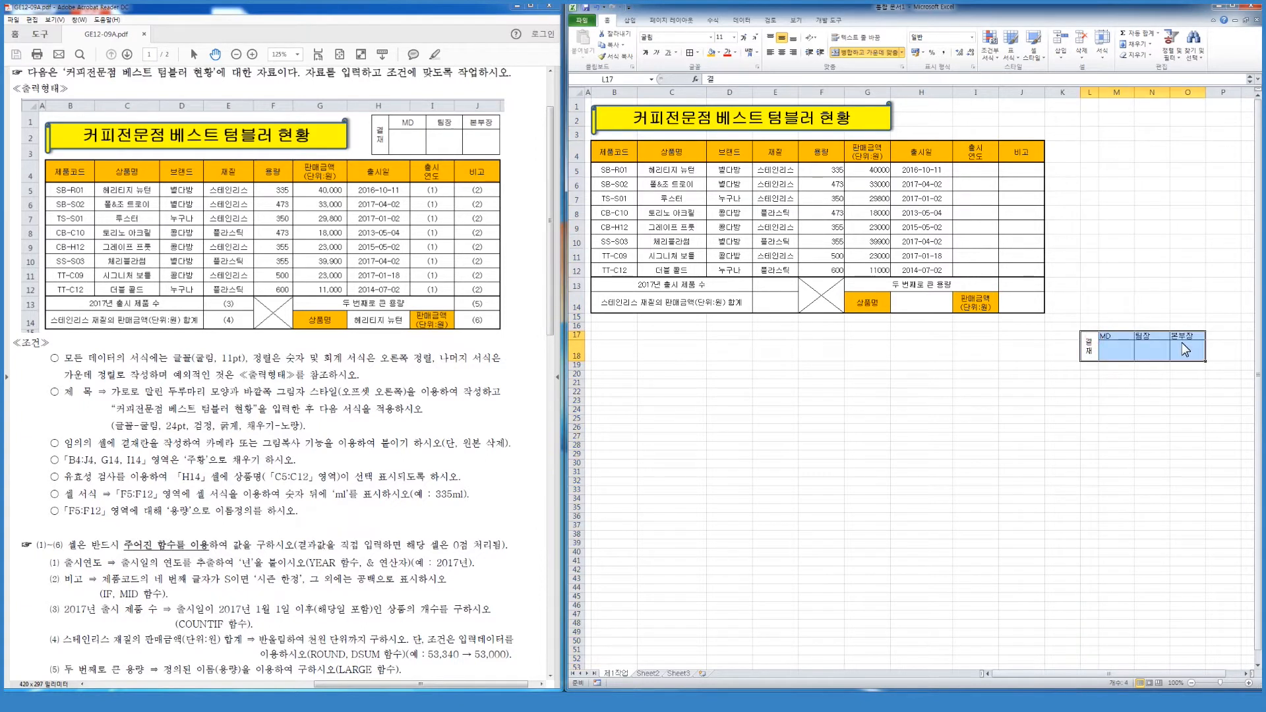
{"action": "left_click", "coordinate": [782, 52]}
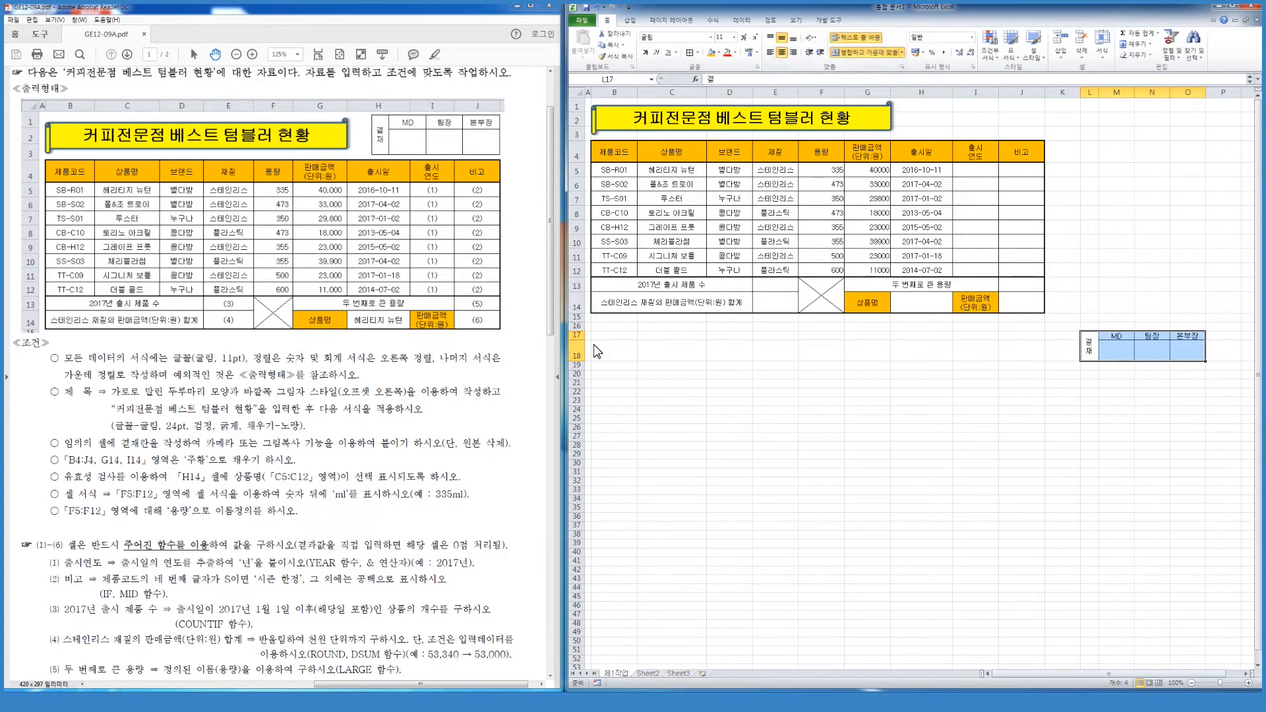
{"action": "left_click_drag", "start_coordinate": [579, 339], "coordinate": [580, 344]}
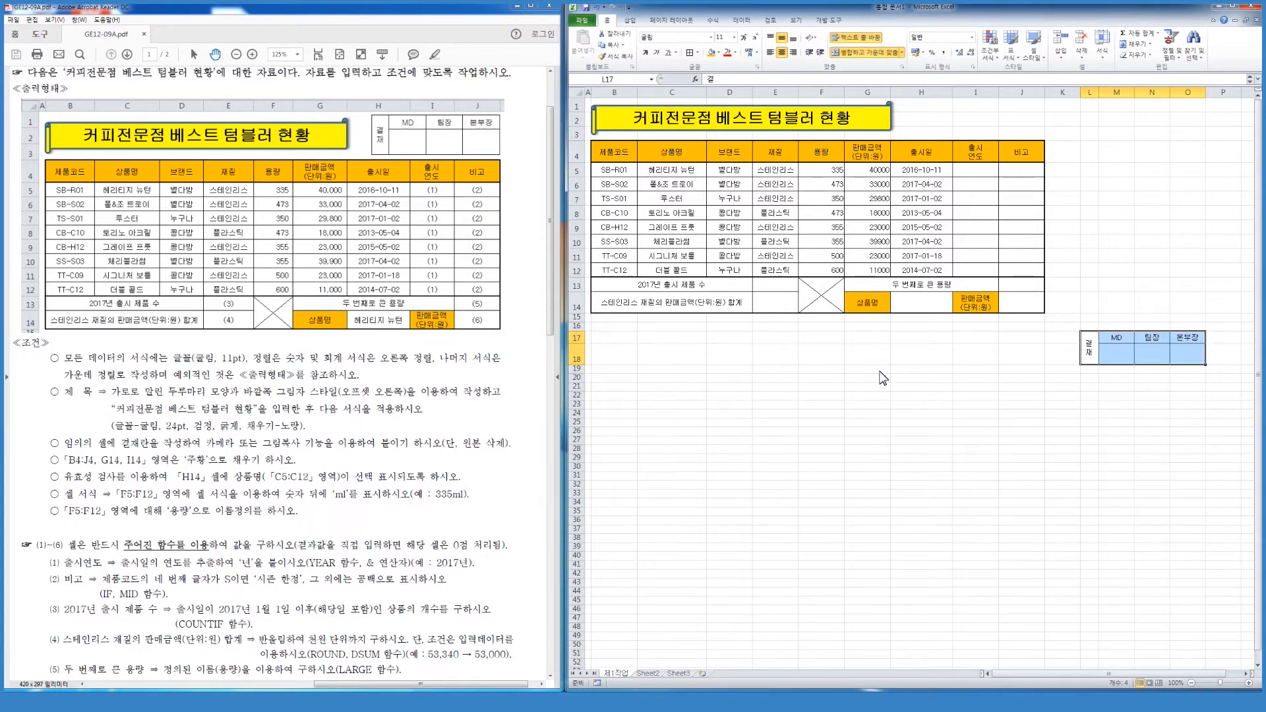
{"action": "left_click", "coordinate": [916, 376]}
Copy the approval box L17:O18, paste it as a picture at H1, and position it above columns H to J beside the title.
{"action": "left_click_drag", "start_coordinate": [1095, 351], "coordinate": [1198, 350]}
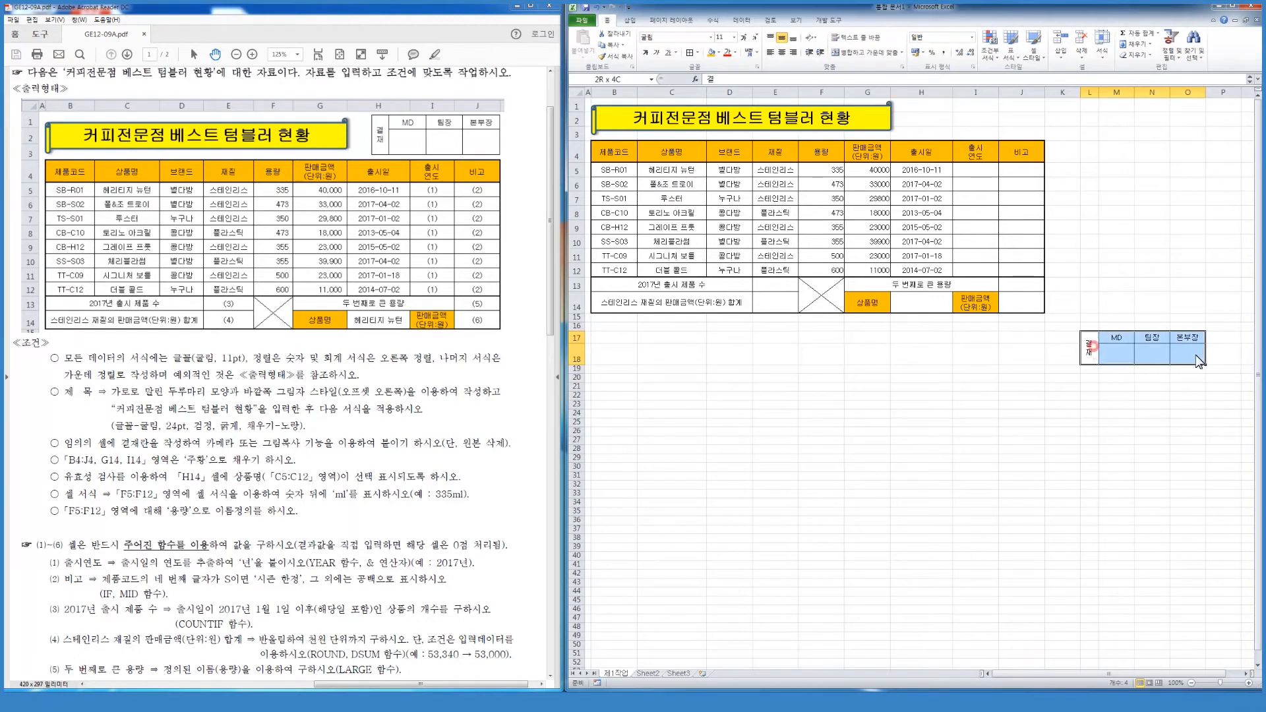
{"action": "key", "text": "ctrl+c"}
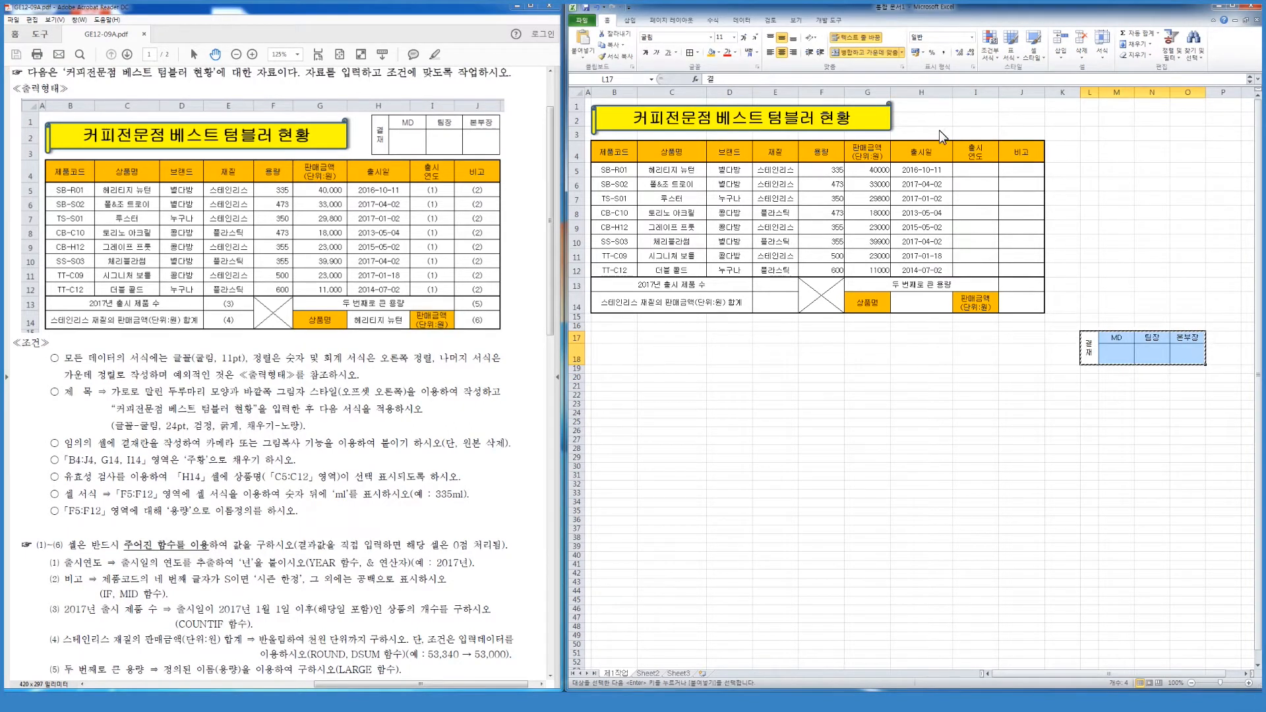
{"action": "right_click", "coordinate": [926, 106]}
{"action": "mouse_move", "coordinate": [1007, 160]}
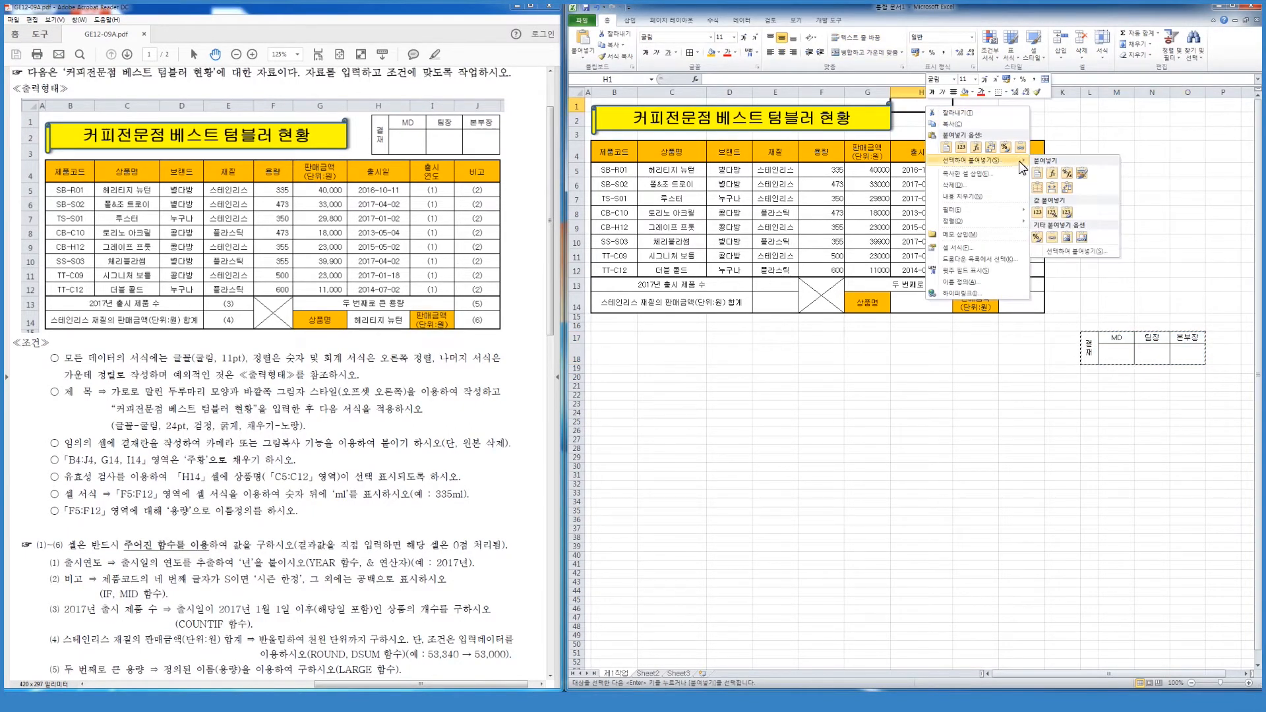
{"action": "left_click", "coordinate": [1067, 238]}
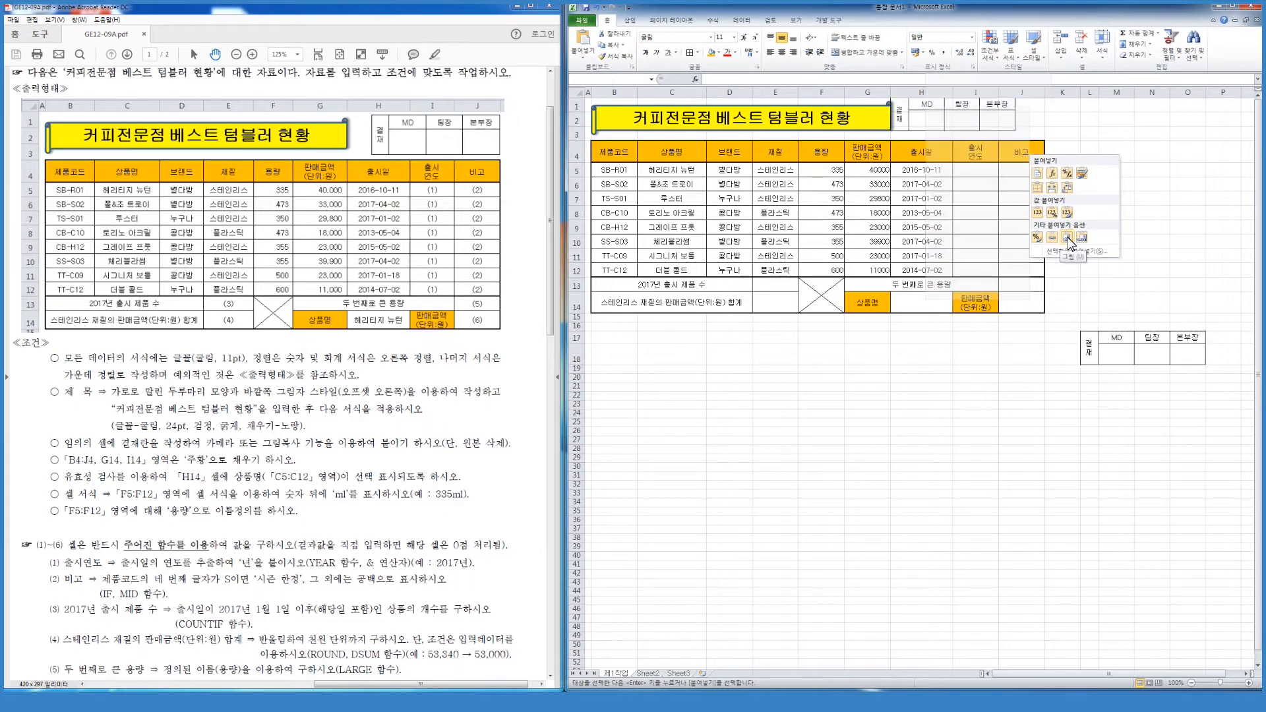
{"action": "left_click", "coordinate": [1067, 239]}
{"action": "left_click_drag", "start_coordinate": [975, 124], "coordinate": [999, 132]}
{"action": "left_click", "coordinate": [1153, 292]}
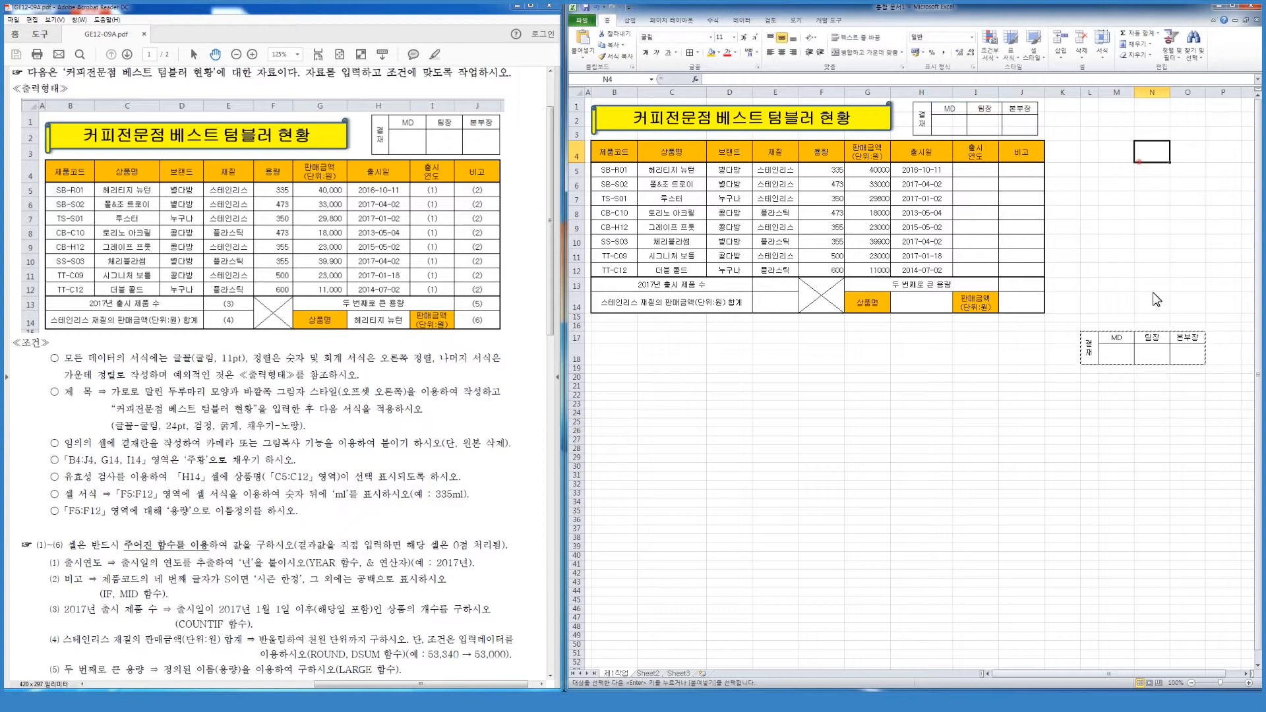
Delete columns L through O to remove the original approval box.
{"action": "left_click", "coordinate": [1089, 92]}
{"action": "left_click_drag", "start_coordinate": [1090, 93], "coordinate": [1189, 94]}
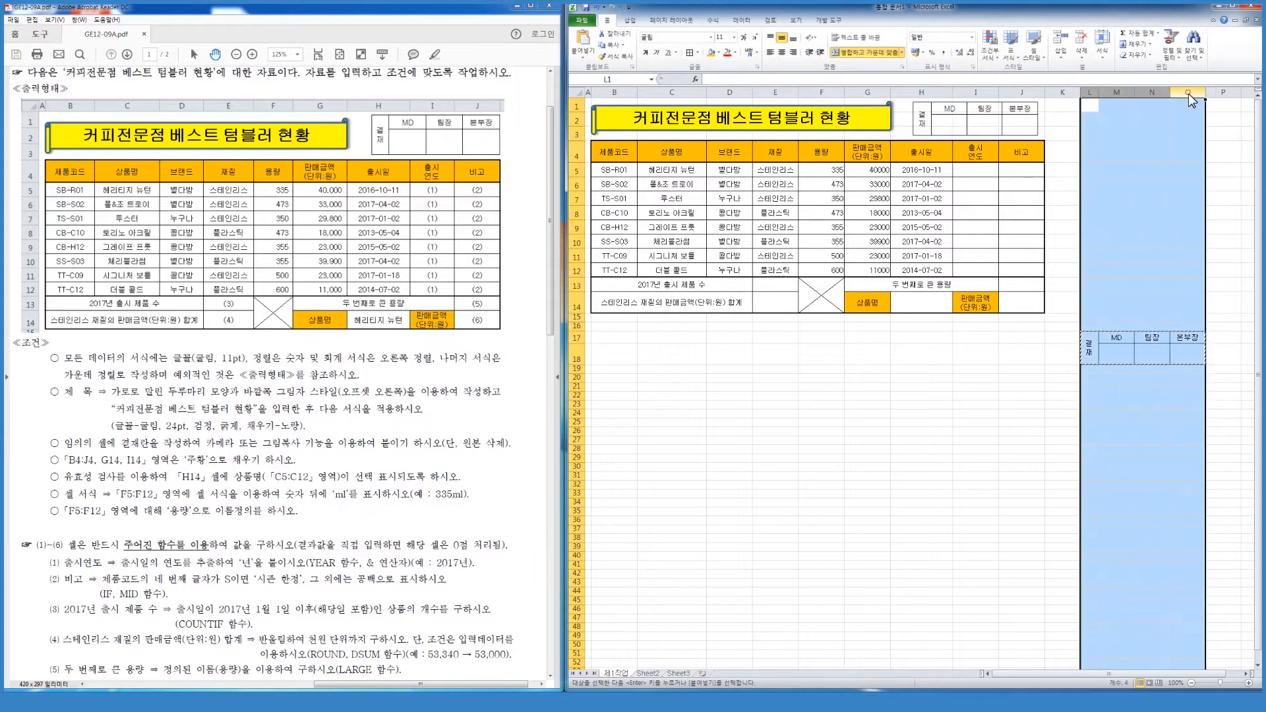
{"action": "right_click", "coordinate": [1189, 94]}
{"action": "left_click", "coordinate": [1130, 173]}
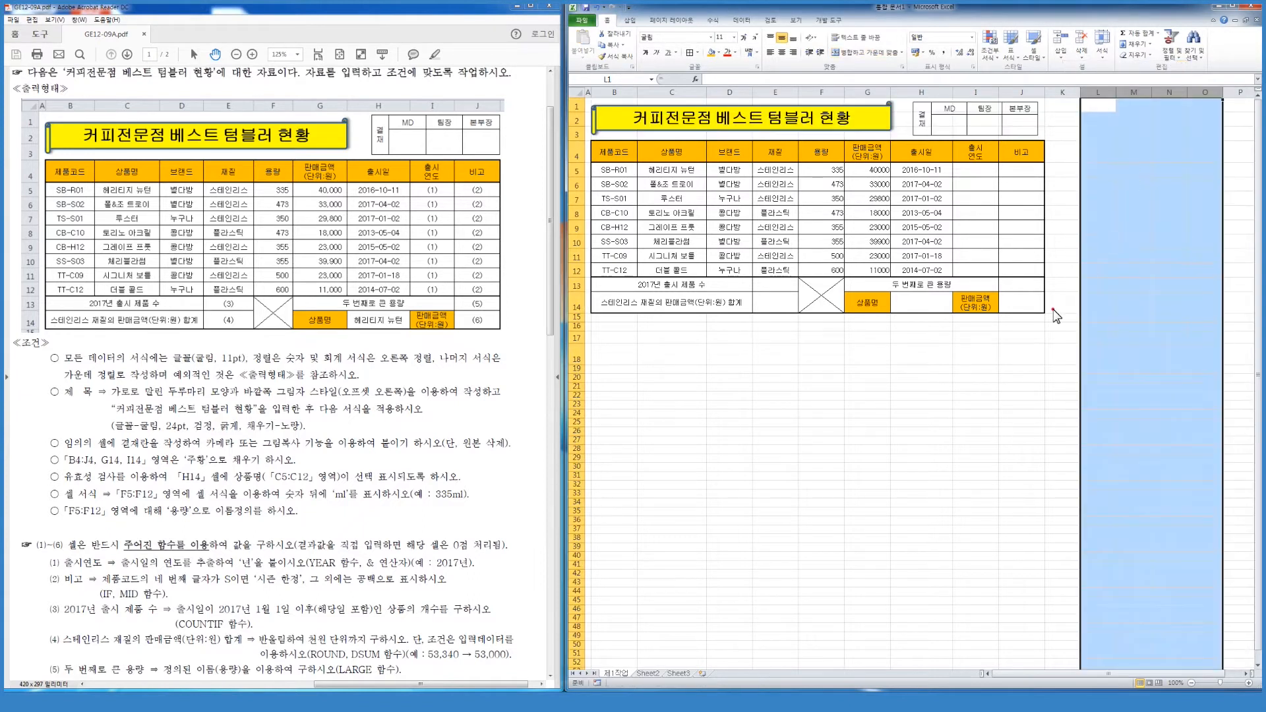
{"action": "left_click", "coordinate": [1055, 414]}
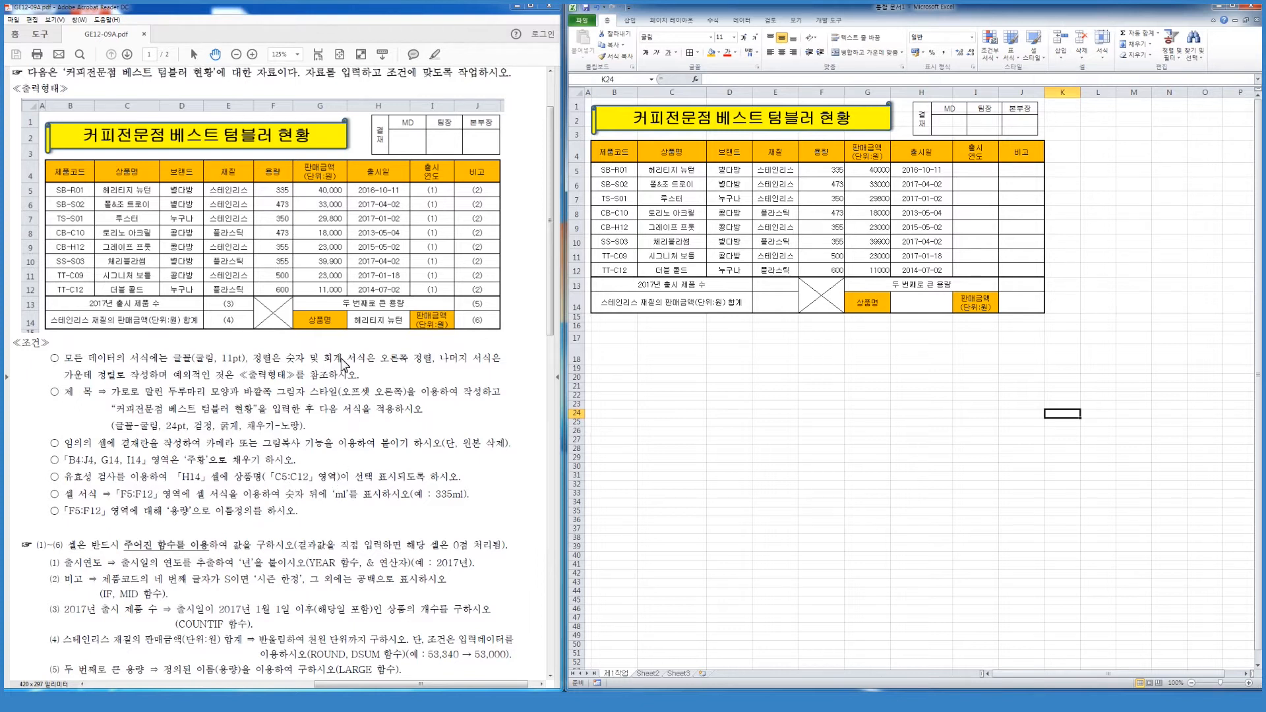
Add list-type data validation to cell H14 with C5:C12 as the source.
{"action": "left_click", "coordinate": [872, 303]}
{"action": "left_click", "coordinate": [923, 310]}
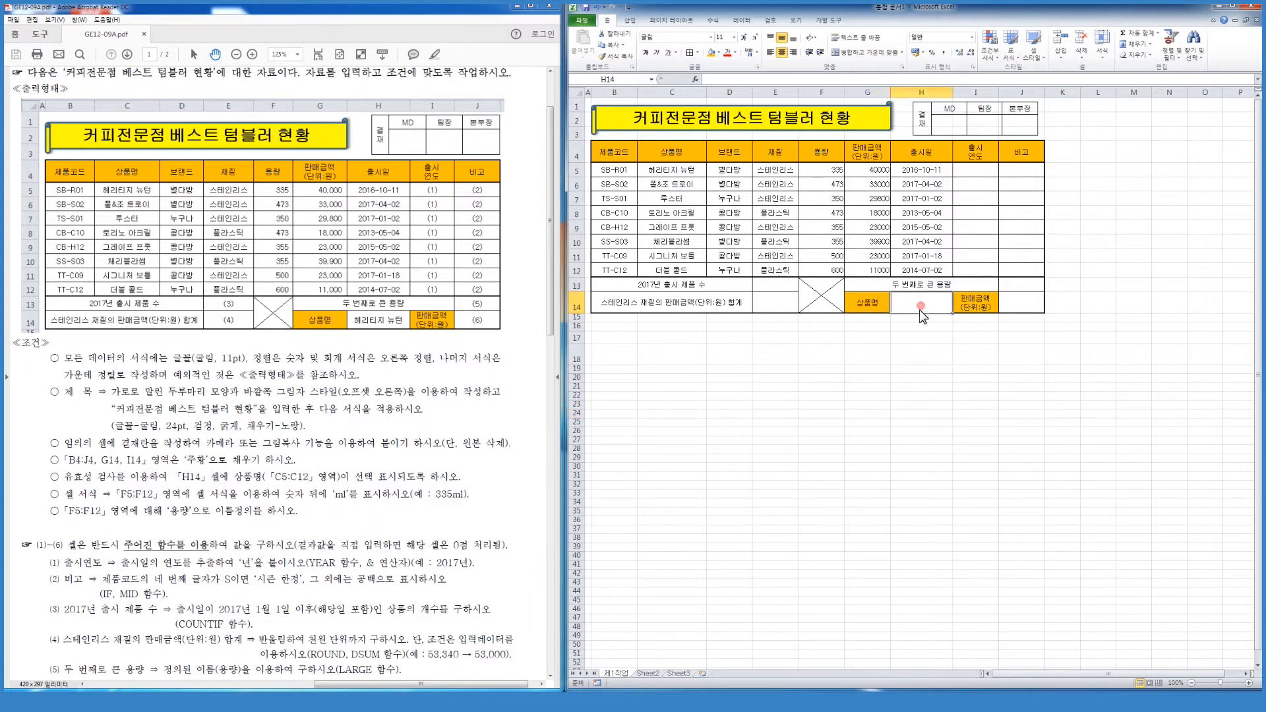
{"action": "left_click", "coordinate": [871, 305]}
{"action": "left_click", "coordinate": [673, 153]}
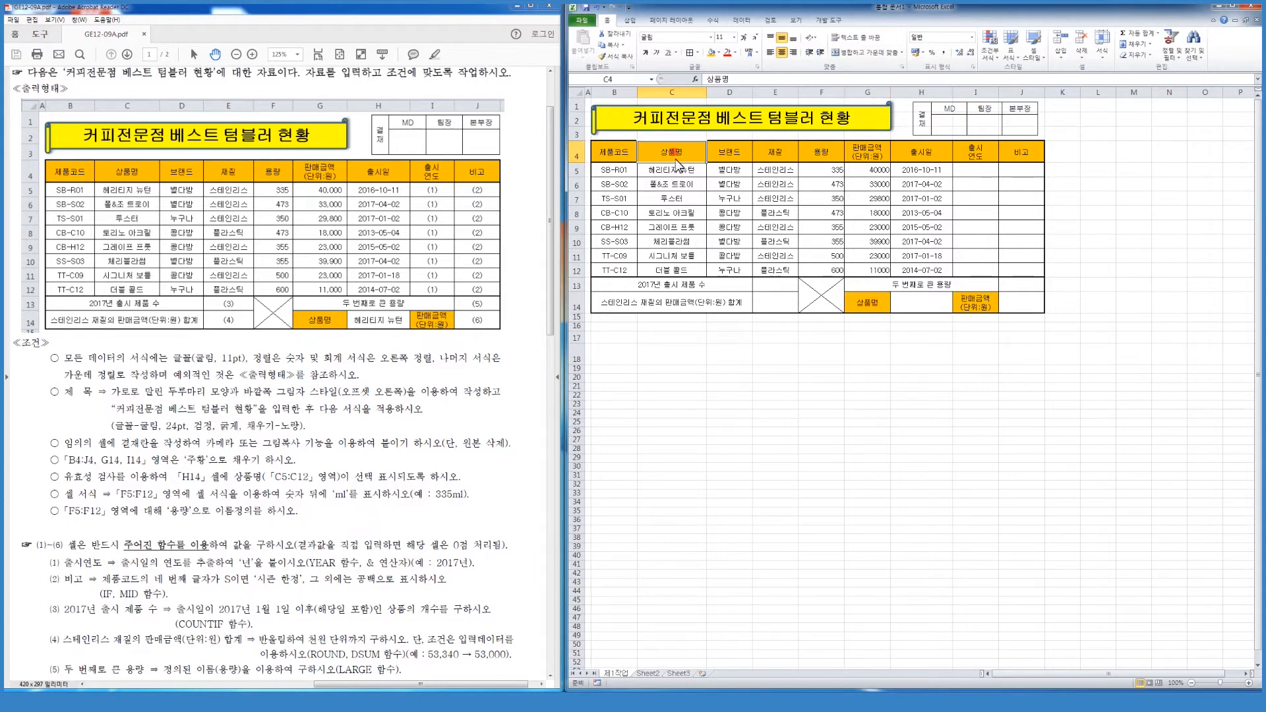
{"action": "left_click", "coordinate": [930, 313]}
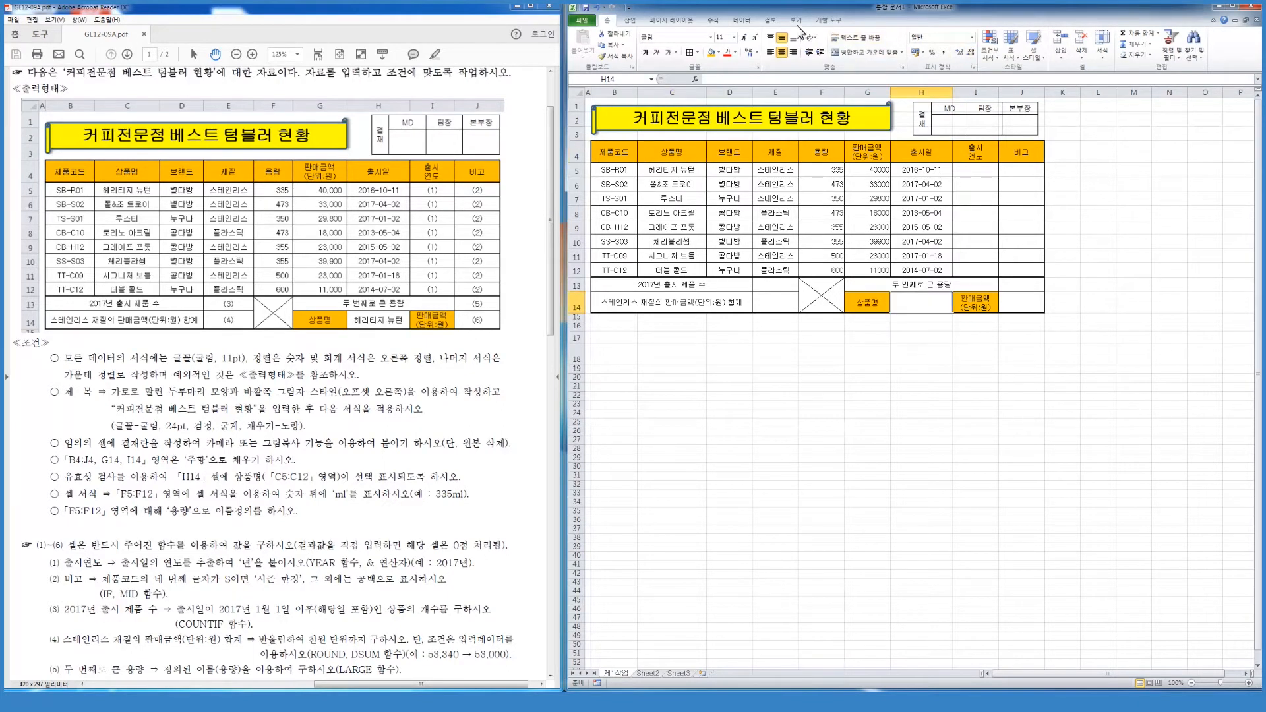
{"action": "left_click", "coordinate": [752, 23]}
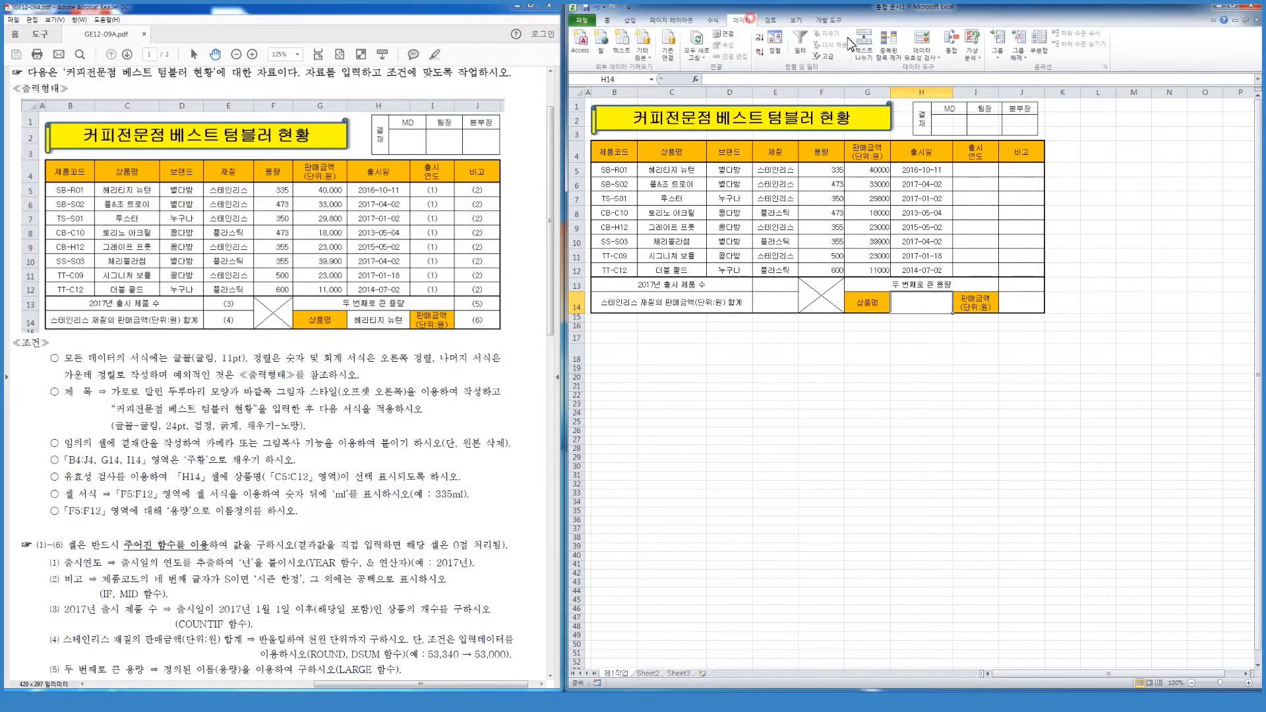
{"action": "left_click", "coordinate": [921, 56]}
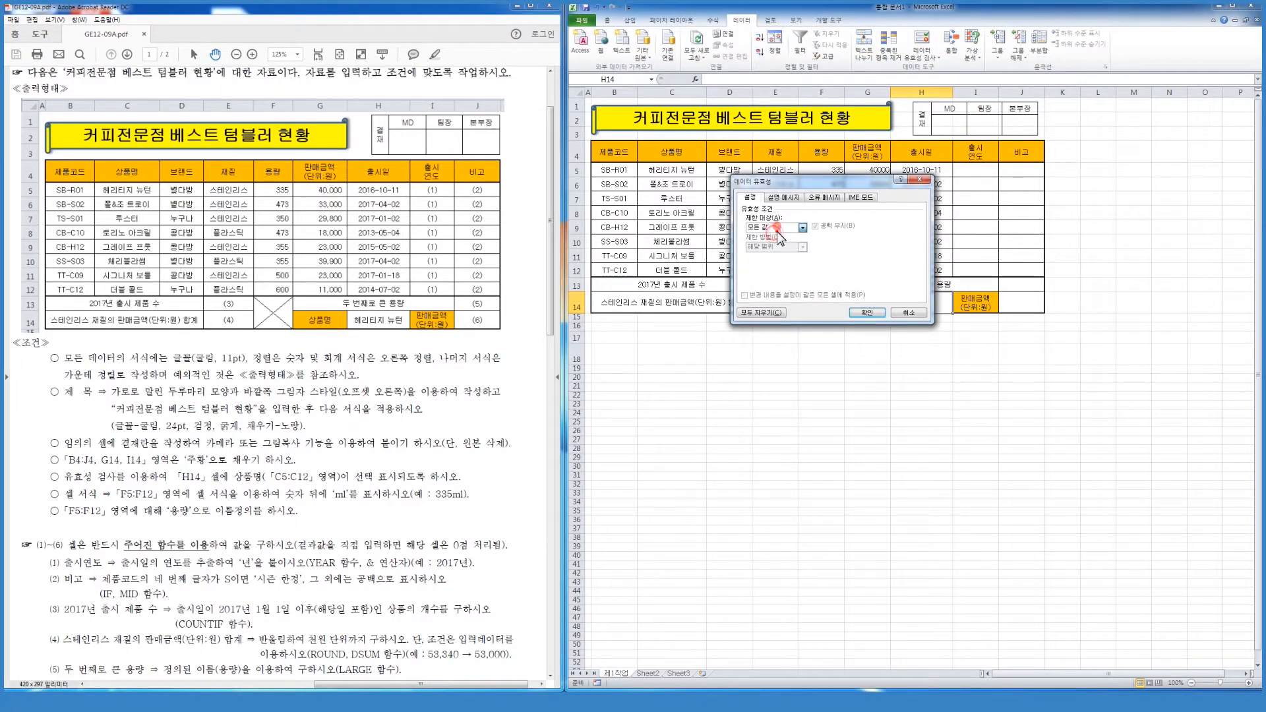
{"action": "left_click", "coordinate": [777, 228]}
{"action": "left_click", "coordinate": [783, 263]}
{"action": "left_click_drag", "start_coordinate": [816, 187], "coordinate": [824, 366]}
{"action": "left_click_drag", "start_coordinate": [686, 170], "coordinate": [686, 277]}
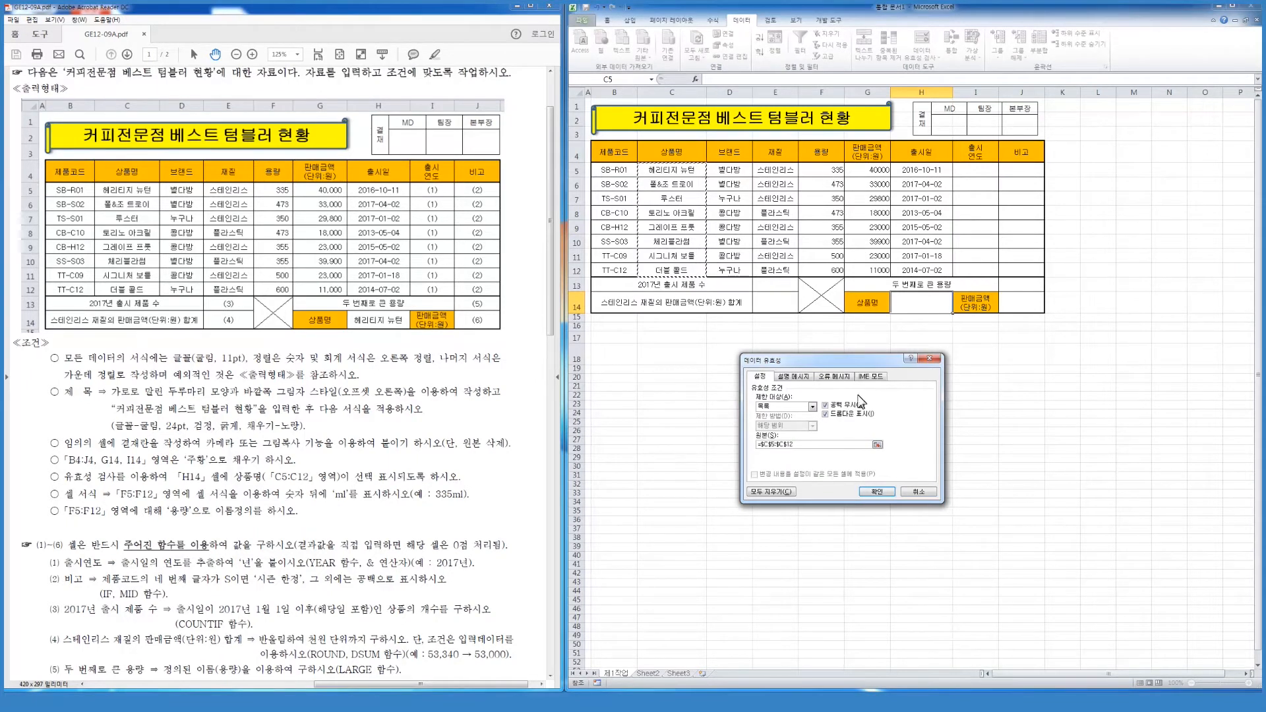
{"action": "left_click", "coordinate": [876, 492]}
Choose 헤리티지 뉴턴 from the validation list in cell H14.
{"action": "left_click", "coordinate": [957, 309]}
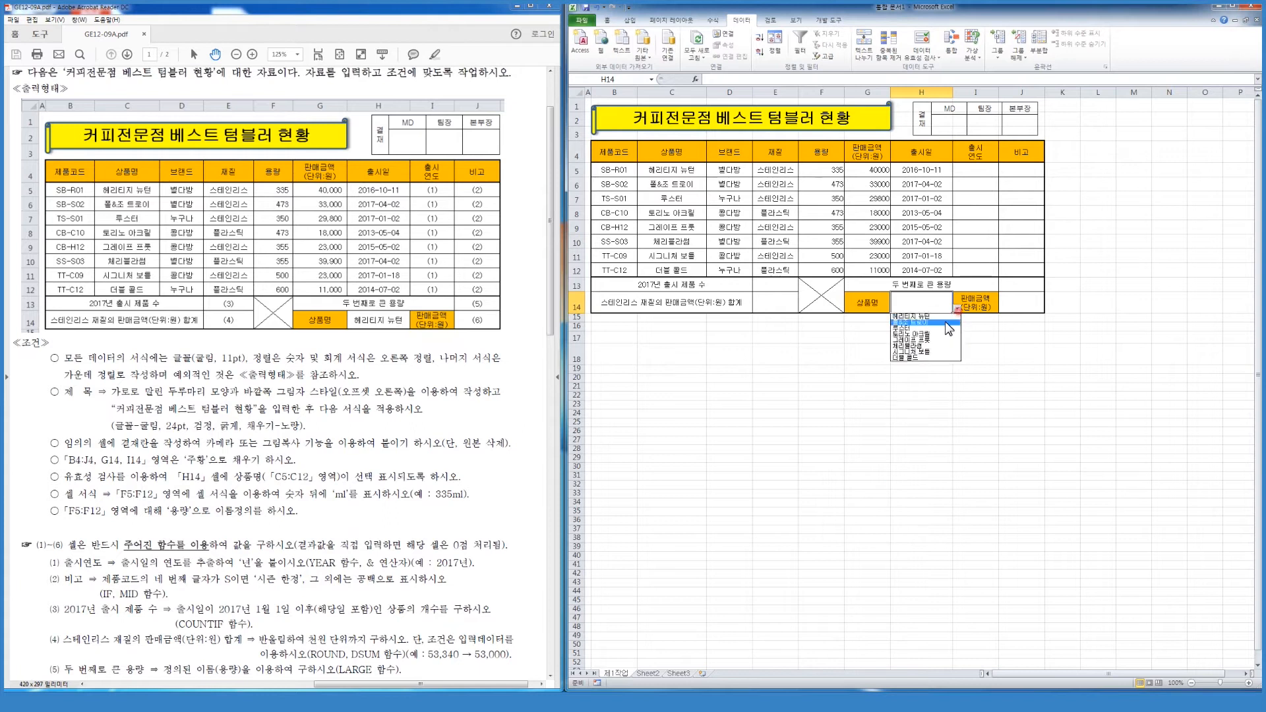
{"action": "left_click", "coordinate": [911, 316]}
{"action": "left_click", "coordinate": [868, 354]}
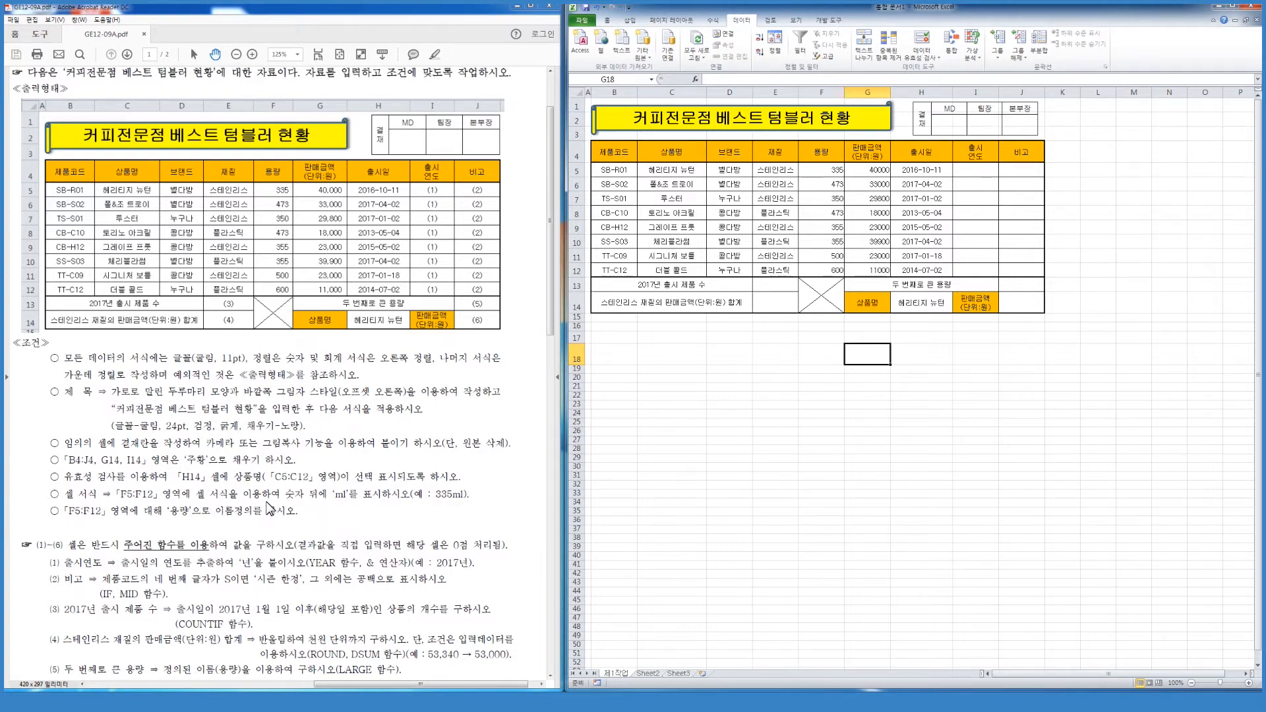
Apply the custom number format #"ml" to the capacities in F5:F12.
{"action": "left_click_drag", "start_coordinate": [821, 169], "coordinate": [839, 273]}
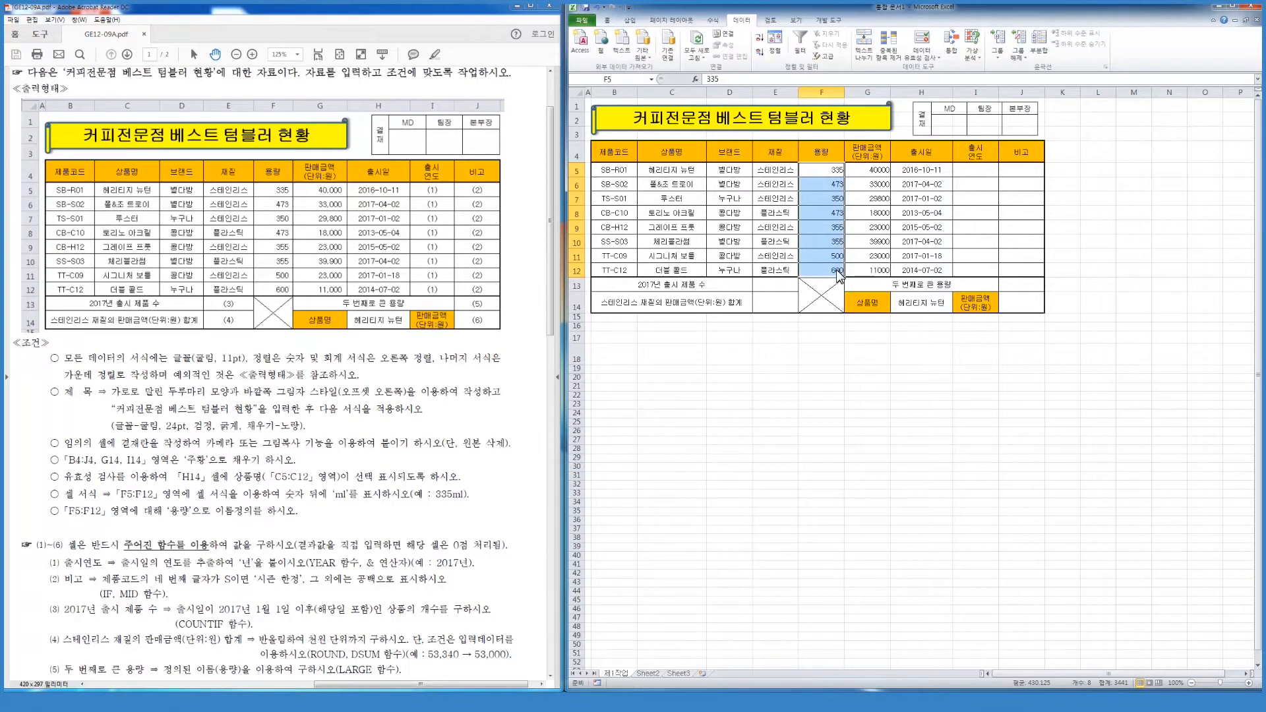
{"action": "right_click", "coordinate": [838, 273]}
{"action": "left_click", "coordinate": [889, 412]}
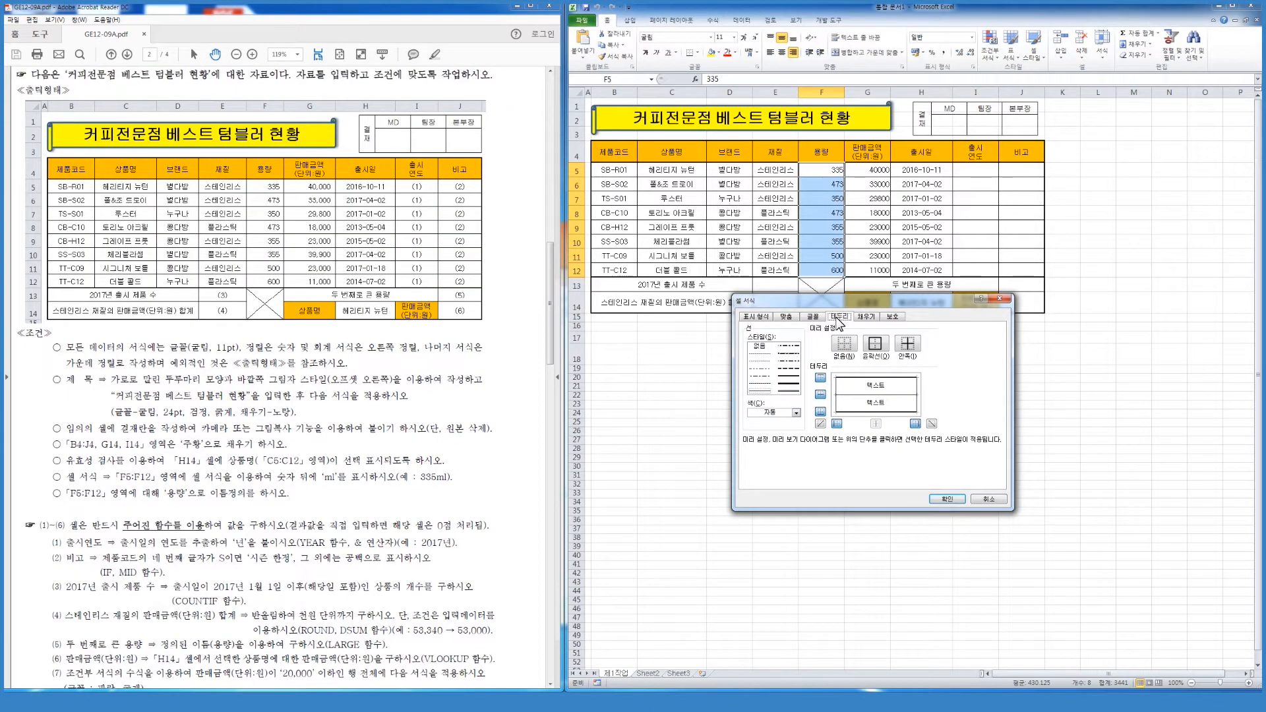
{"action": "left_click", "coordinate": [757, 317]}
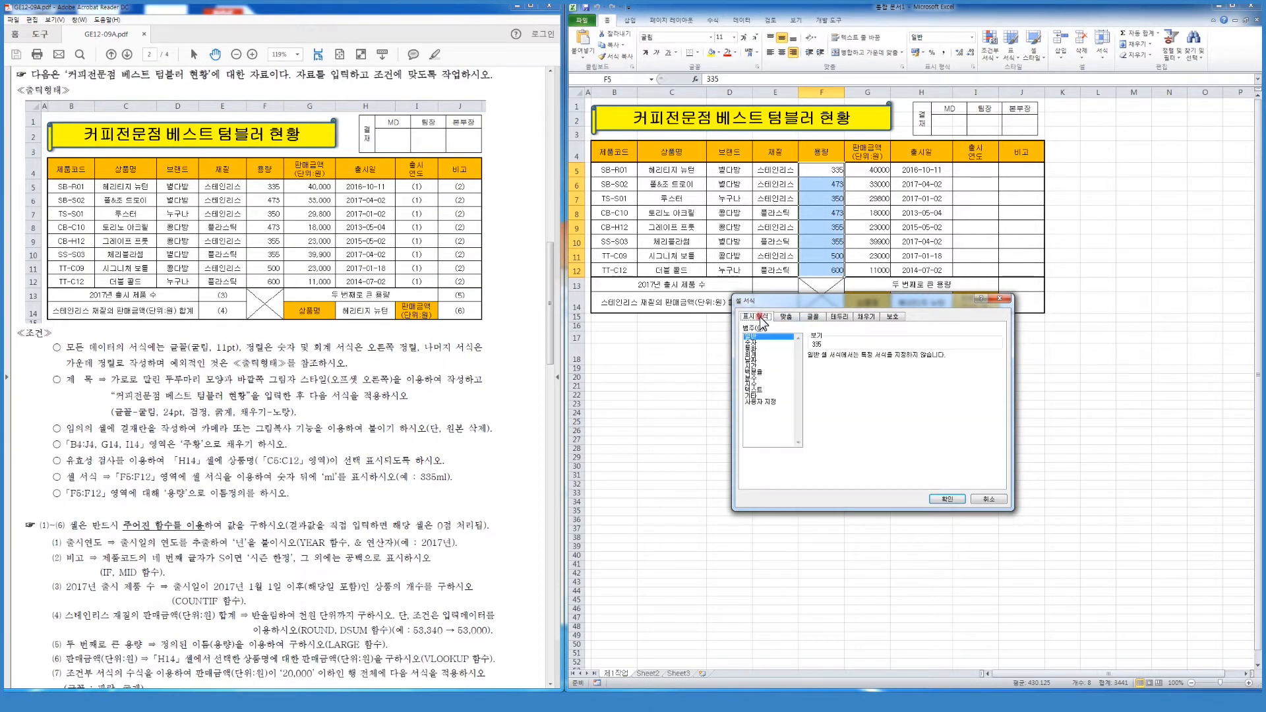
{"action": "left_click", "coordinate": [772, 402]}
{"action": "left_click_drag", "start_coordinate": [845, 362], "coordinate": [687, 362]}
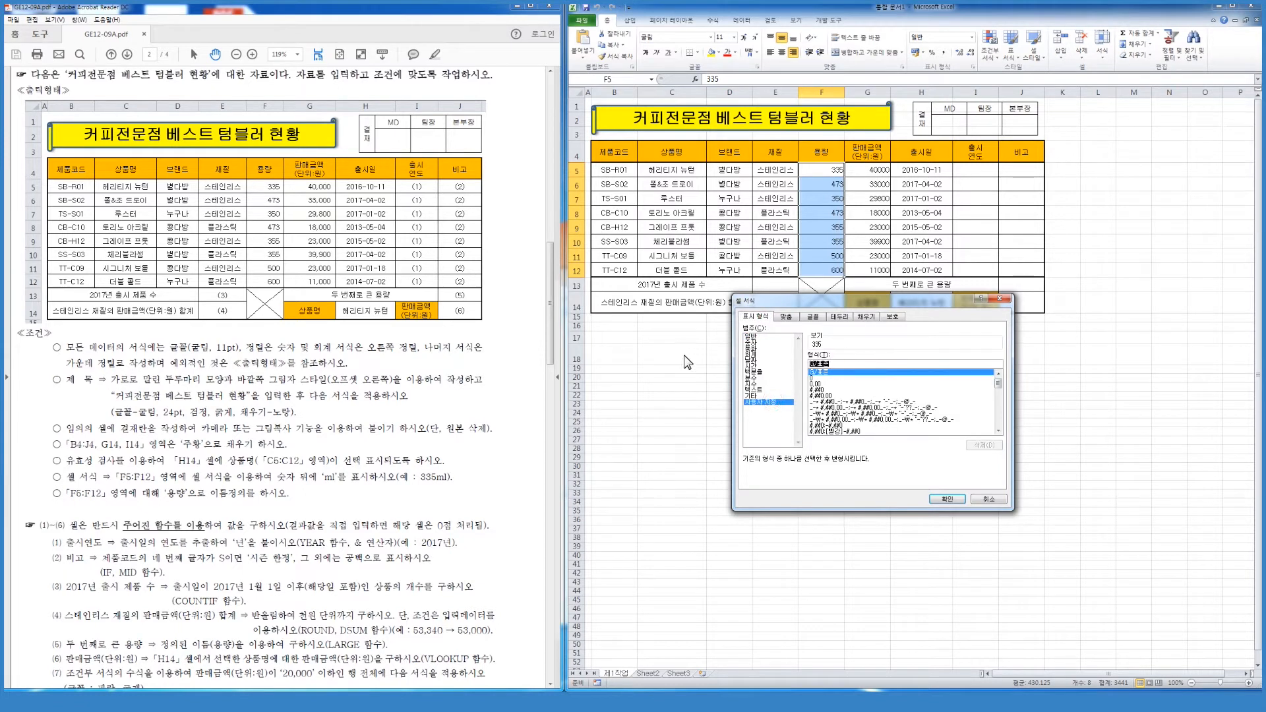
{"action": "type", "text": "#\"ml"}
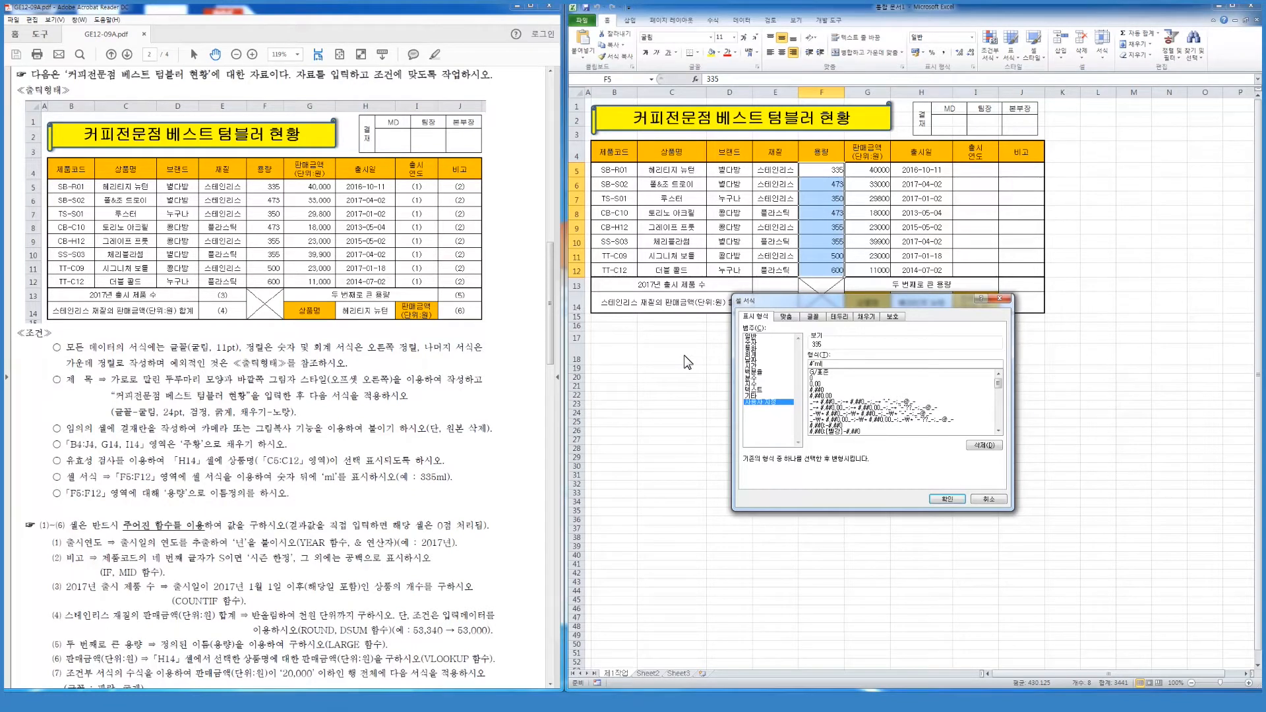
{"action": "left_click", "coordinate": [948, 500]}
Apply the comma style to the sales prices in G5:G12.
{"action": "left_click_drag", "start_coordinate": [877, 175], "coordinate": [869, 271]}
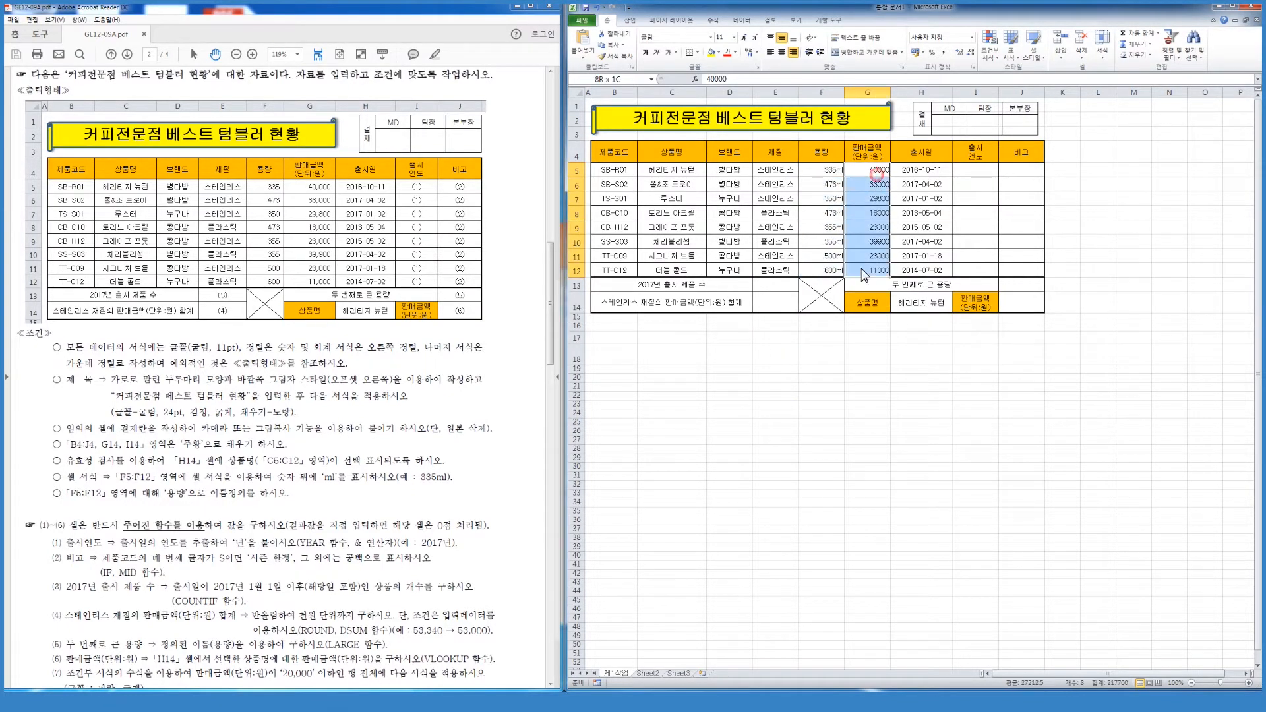
{"action": "left_click", "coordinate": [945, 58]}
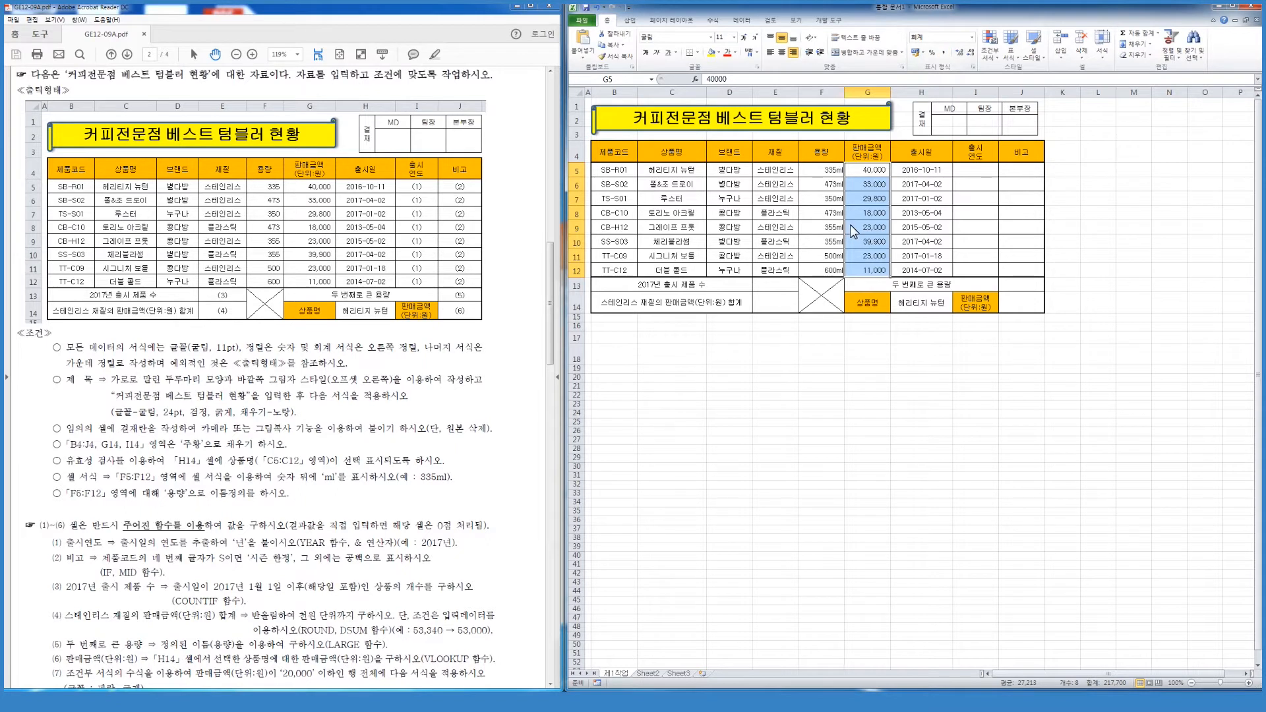
{"action": "left_click", "coordinate": [859, 242]}
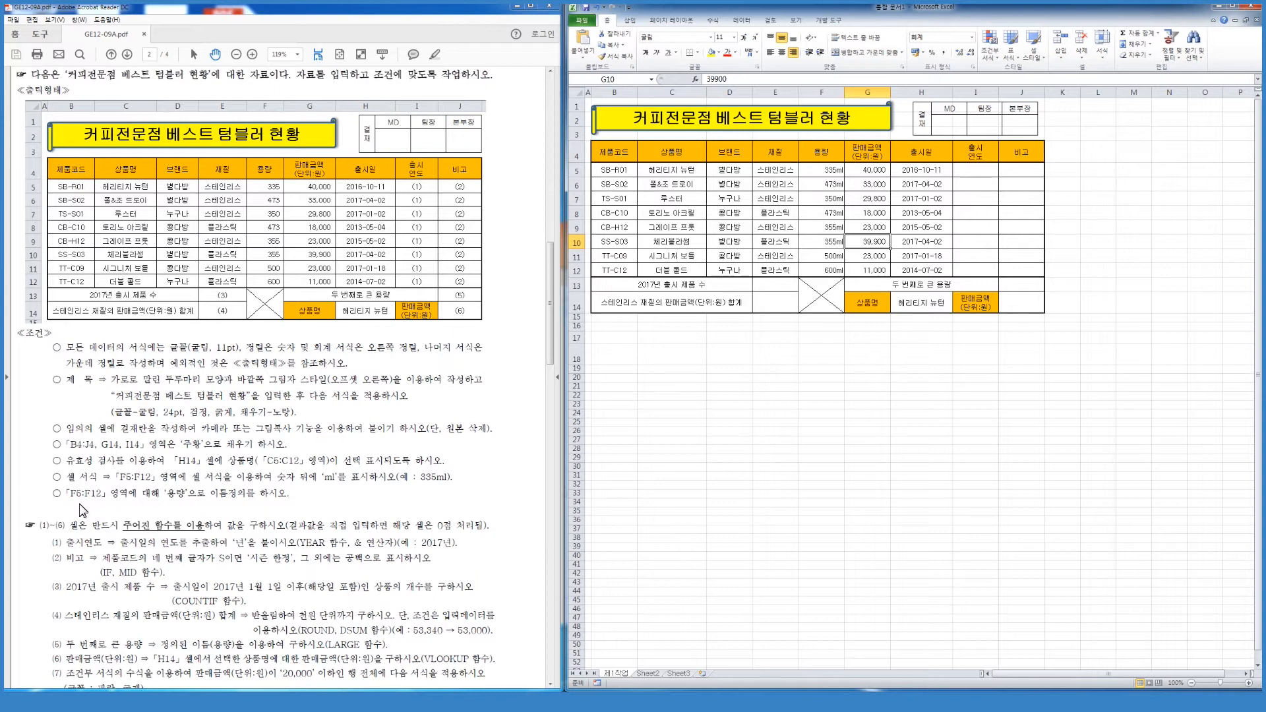
Define the name 용량 for the range F5:F12.
{"action": "left_click_drag", "start_coordinate": [825, 173], "coordinate": [815, 276]}
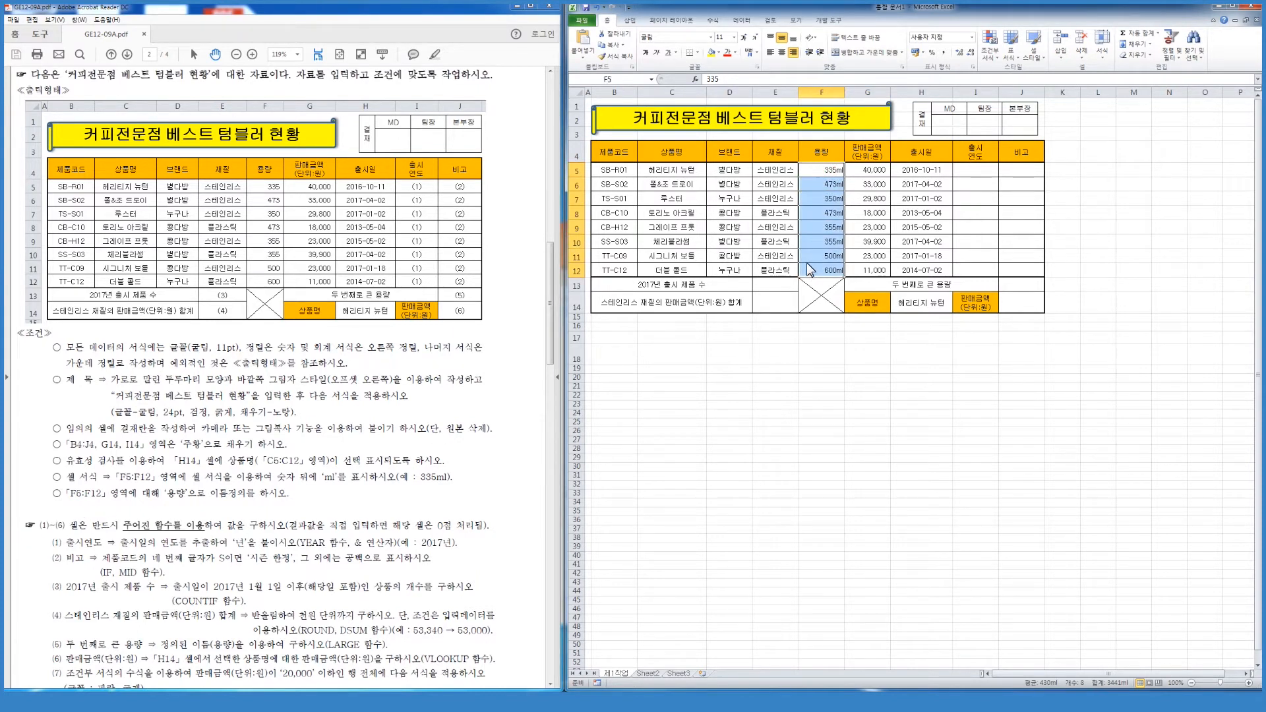
{"action": "left_click", "coordinate": [610, 78]}
{"action": "mouse_move", "coordinate": [352, 438]}
{"action": "left_mouse_down"}
{"action": "mouse_move", "coordinate": [344, 350]}
{"action": "mouse_move", "coordinate": [340, 434]}
{"action": "mouse_move", "coordinate": [351, 436]}
{"action": "left_mouse_up"}
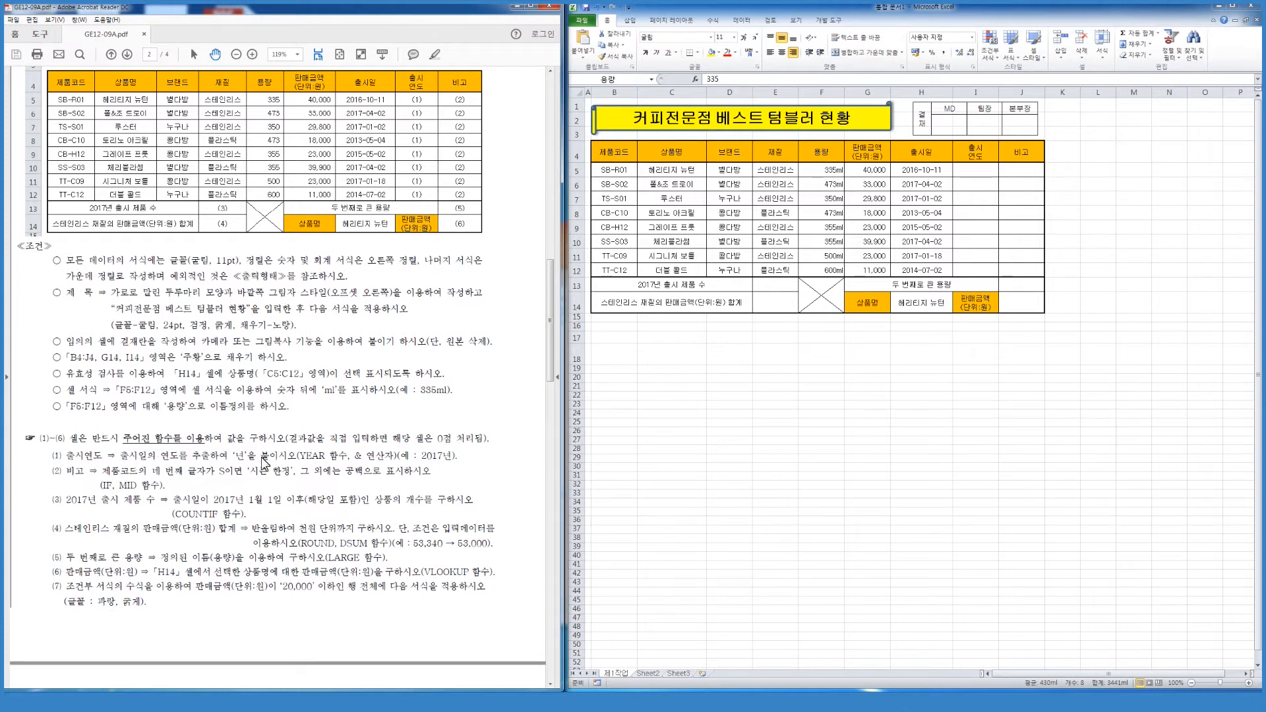
Start the 출시연도 formula in I5 by extracting the year of the release date with =YEAR(H5).
{"action": "left_click", "coordinate": [1000, 173]}
{"action": "left_click", "coordinate": [964, 171]}
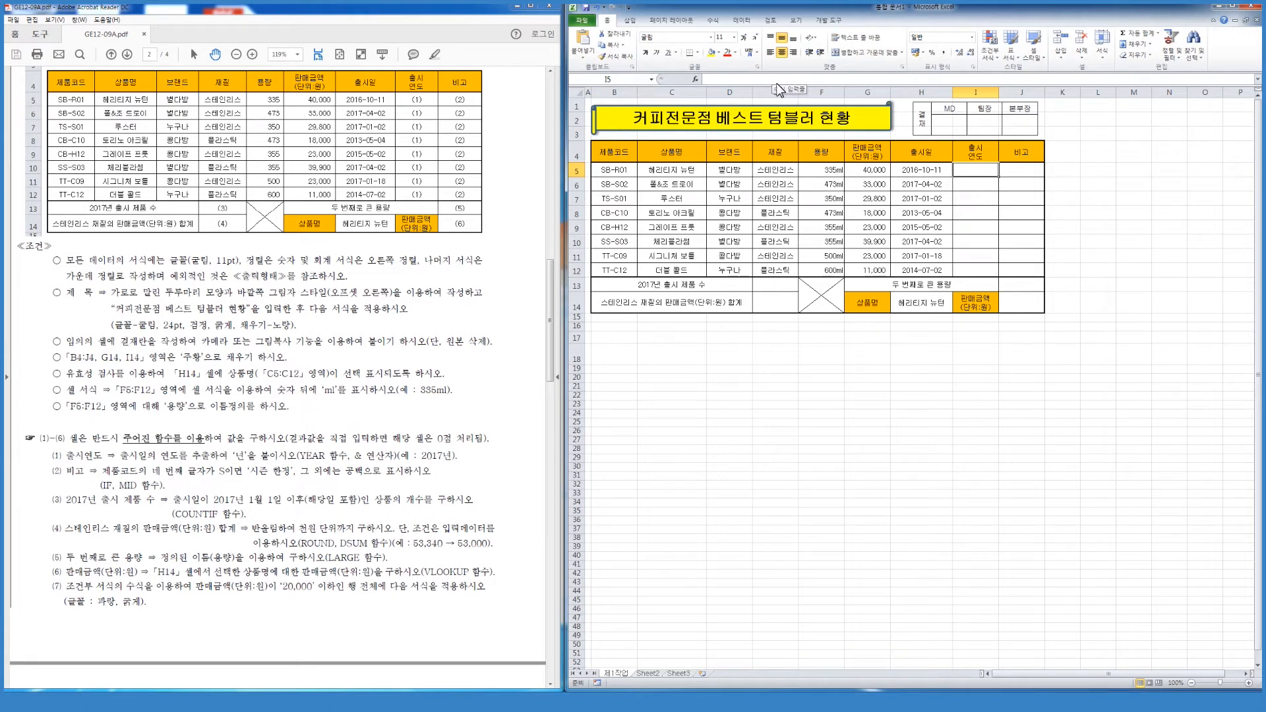
{"action": "type", "text": "="}
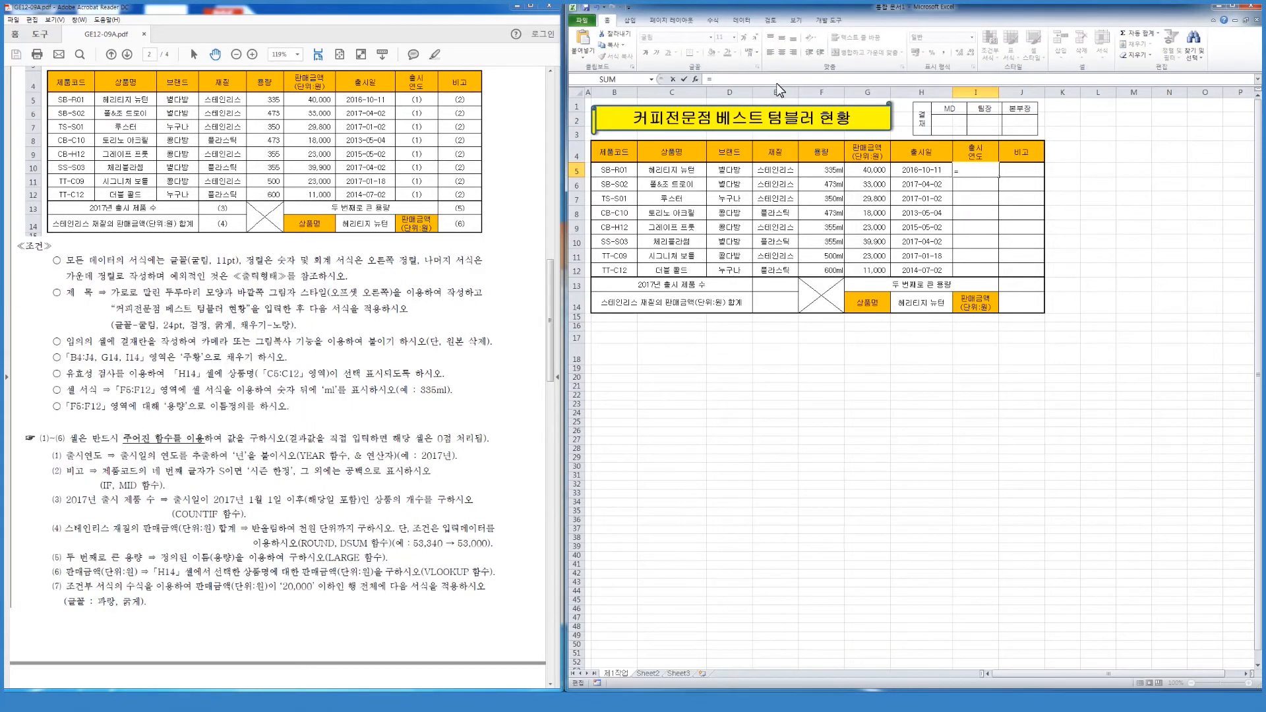
{"action": "type", "text": "y"}
{"action": "key", "text": "Tab"}
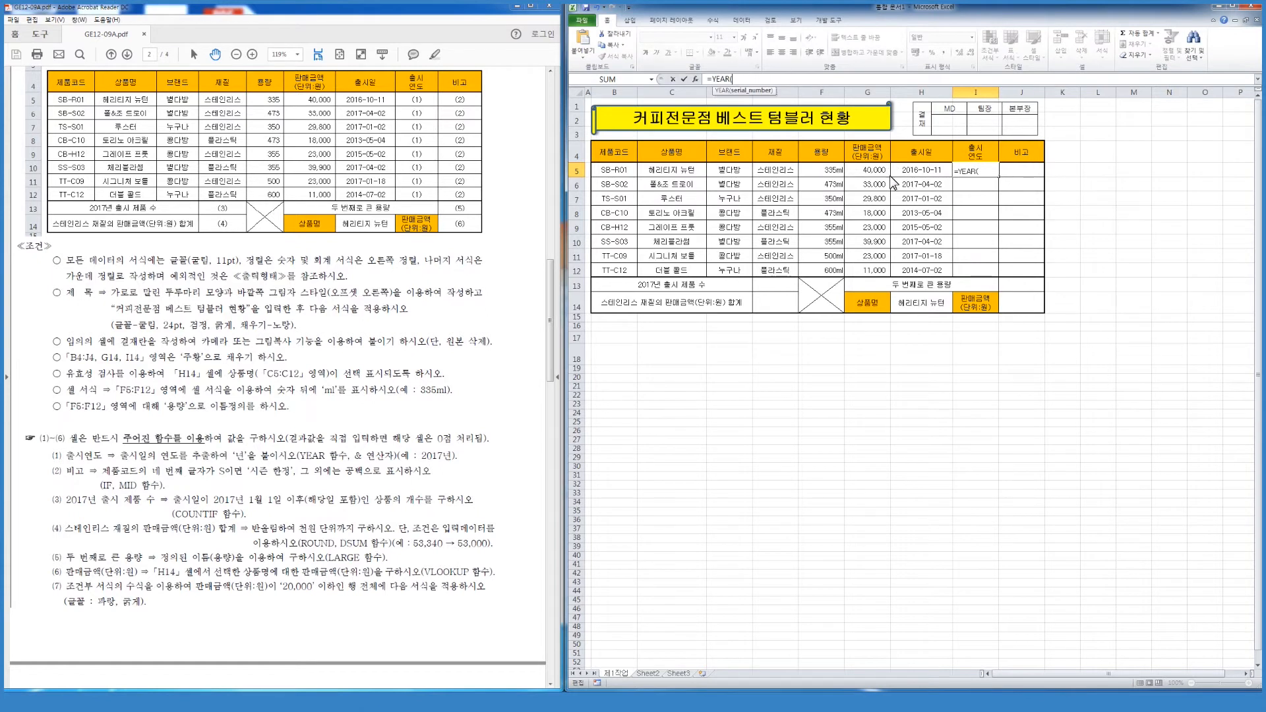
{"action": "left_click", "coordinate": [918, 172]}
{"action": "type", "text": ")"}
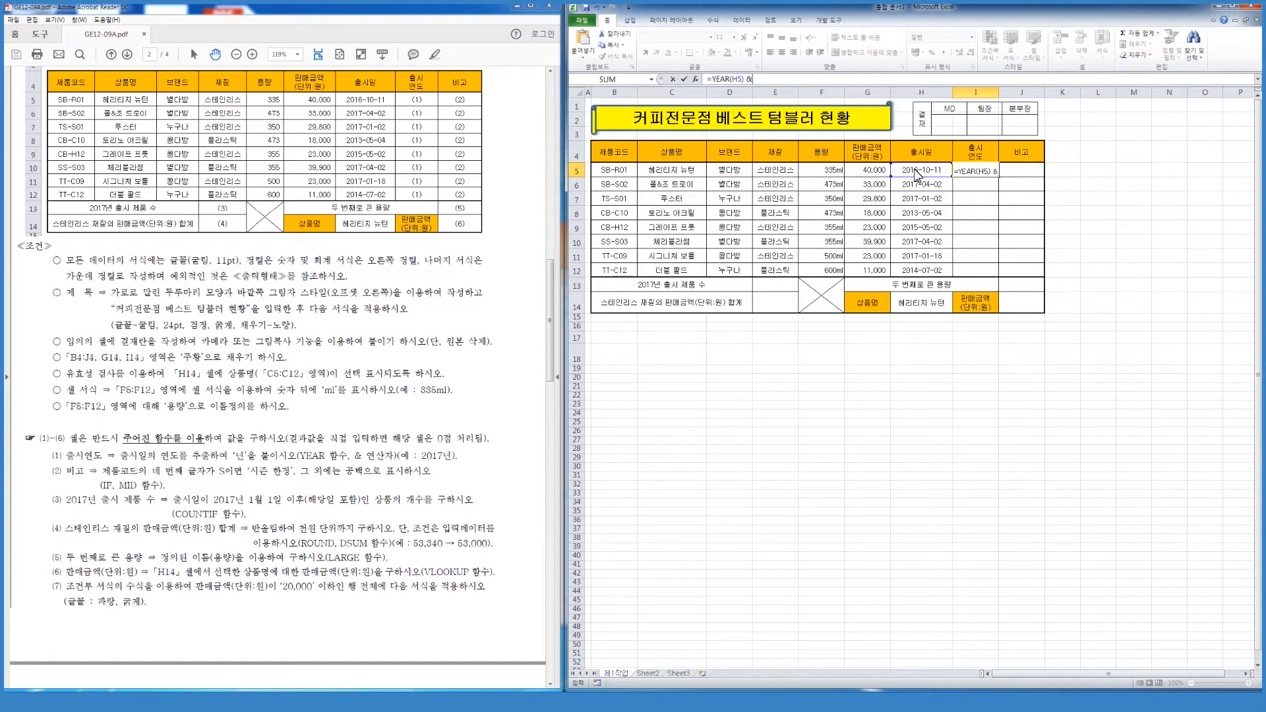
Append &"년" to the YEAR formula in I5 and enter it.
{"action": "type", "text": " &\"sus"}
{"action": "key", "text": "BackSpace"}
{"action": "type", "text": "년"}
{"action": "key", "text": "Return"}
{"action": "key", "text": "Tab"}
{"action": "key", "text": "Return"}
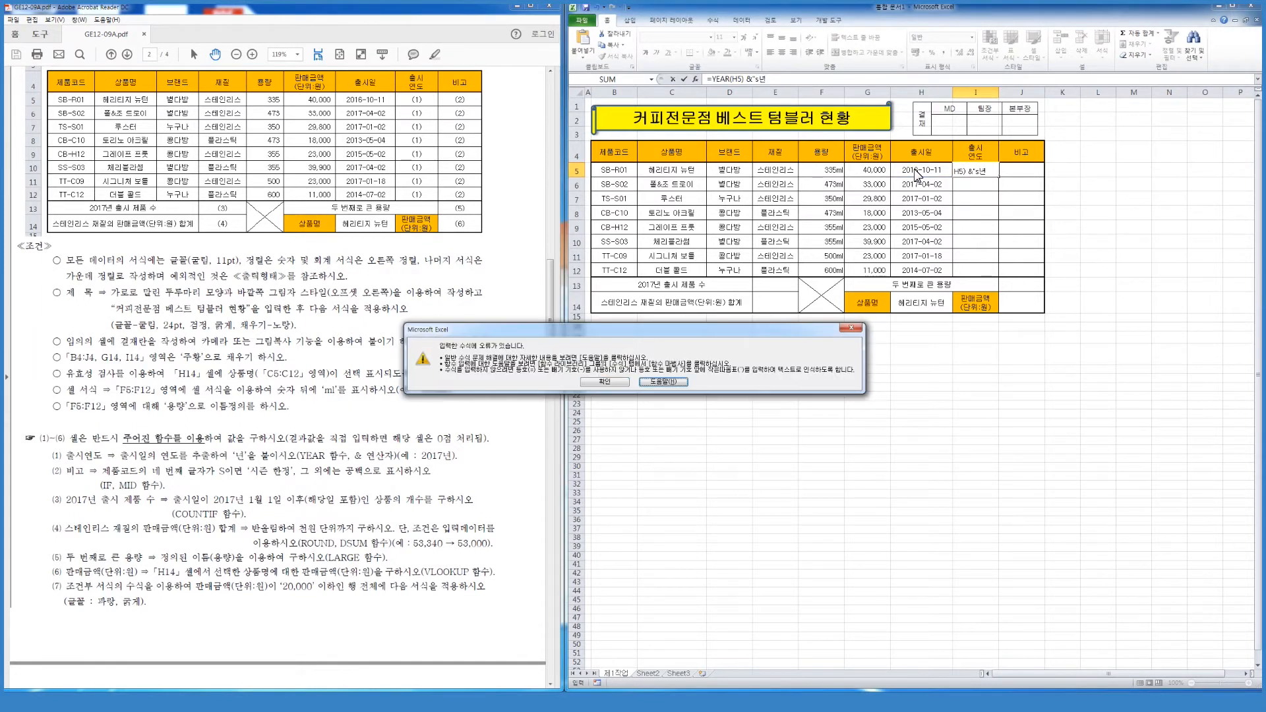
{"action": "key", "text": "Tab"}
{"action": "key", "text": "Return"}
{"action": "key", "text": "Left"}
{"action": "key", "text": "BackSpace"}
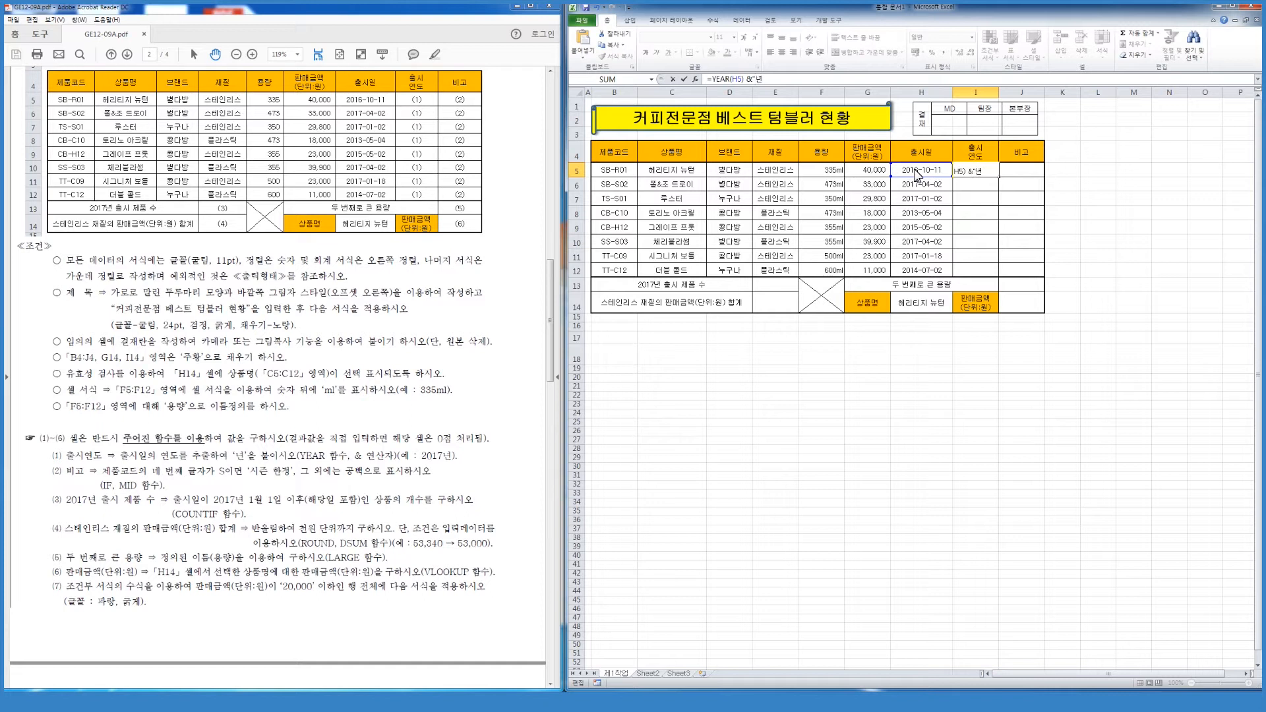
{"action": "type", "text": "\""}
{"action": "key", "text": "ctrl+Return"}
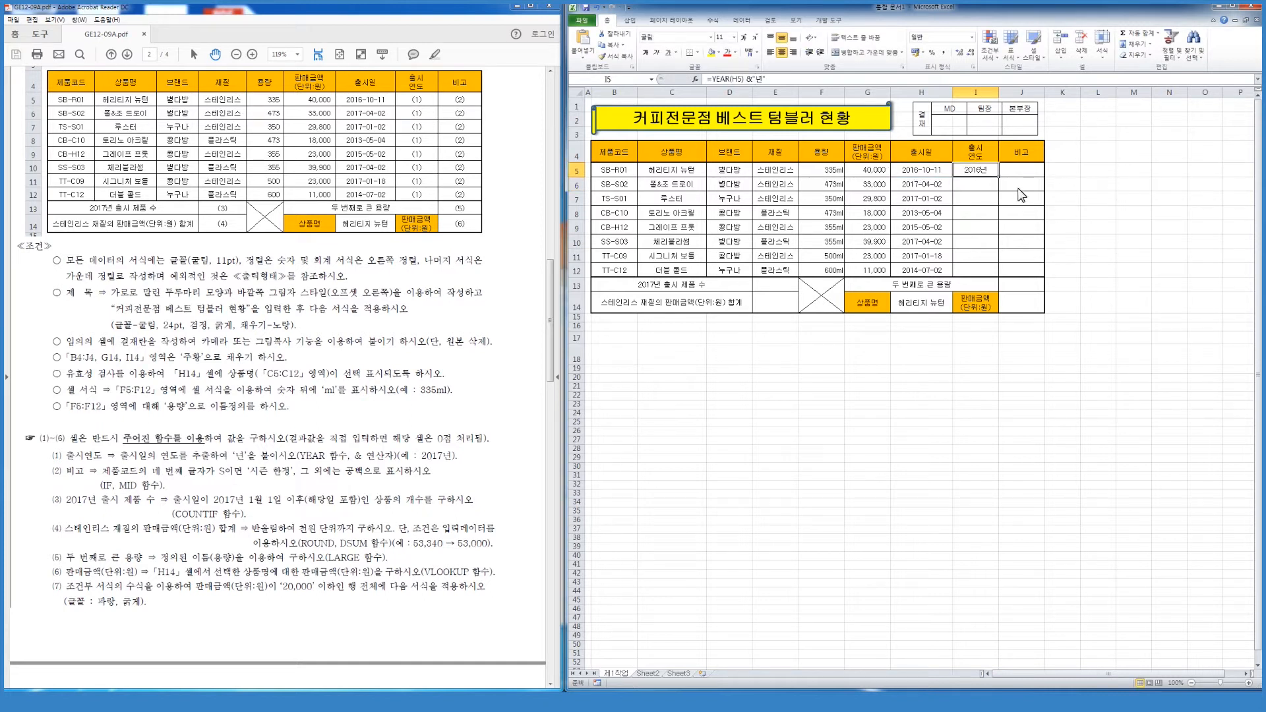
Fill the 출시연도 formula from I5 down to I12 without formatting.
{"action": "left_click_drag", "start_coordinate": [998, 177], "coordinate": [999, 275]}
{"action": "left_click", "coordinate": [1012, 286]}
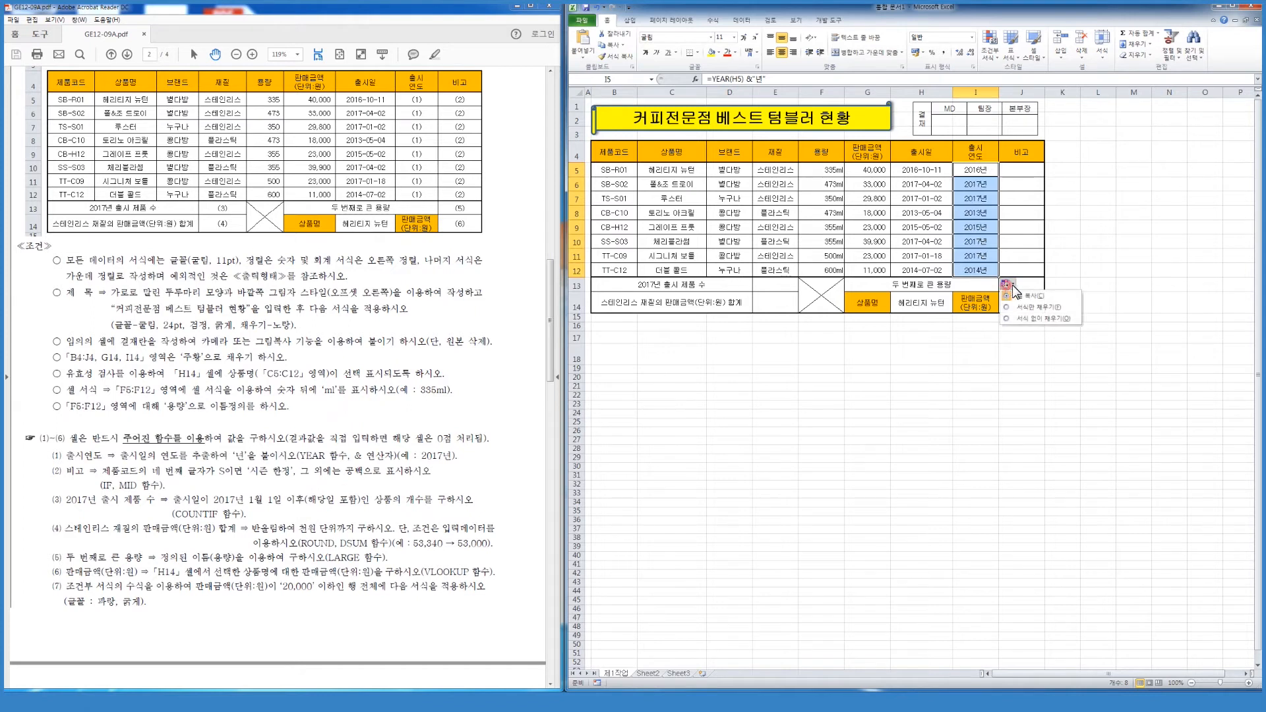
{"action": "left_click", "coordinate": [1042, 320]}
Start an IF formula in J5 with an empty condition, "시즌 한정" as the true value and "" as the false value.
{"action": "left_click", "coordinate": [1015, 174]}
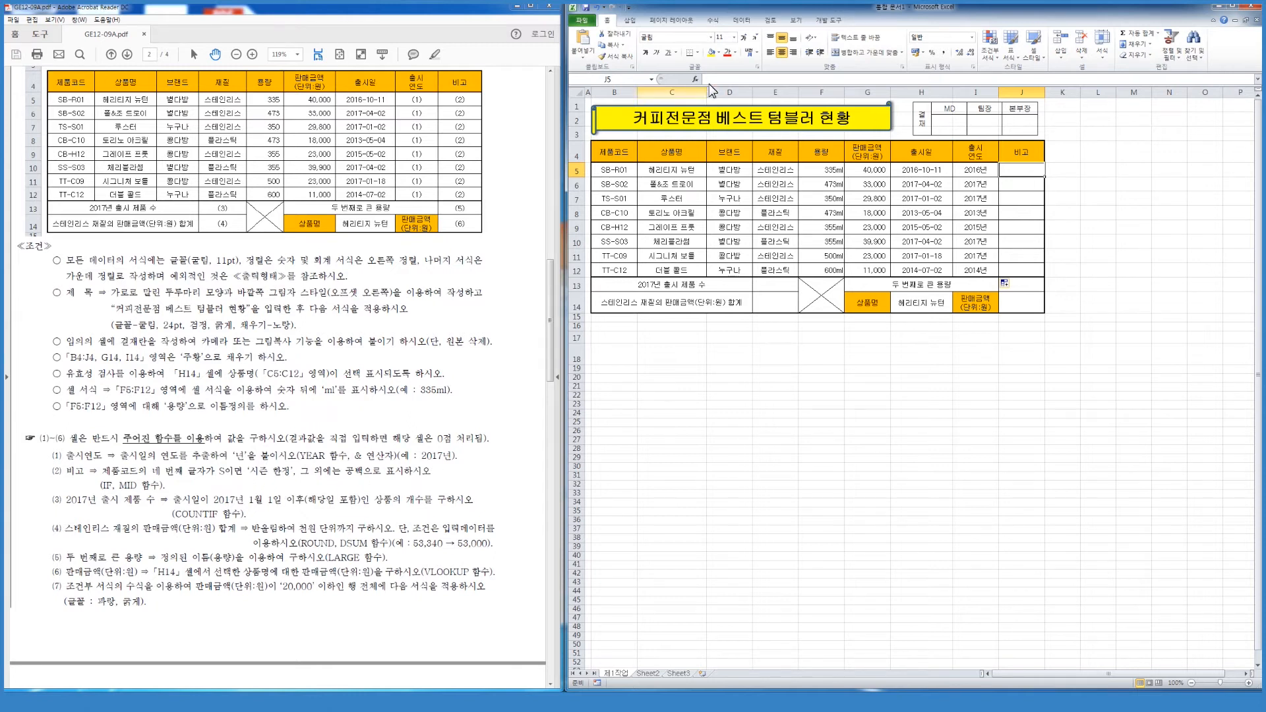
{"action": "type", "text": "=ㅑ"}
{"action": "key", "text": "BackSpace"}
{"action": "key", "text": "Hangul"}
{"action": "type", "text": "IF("}
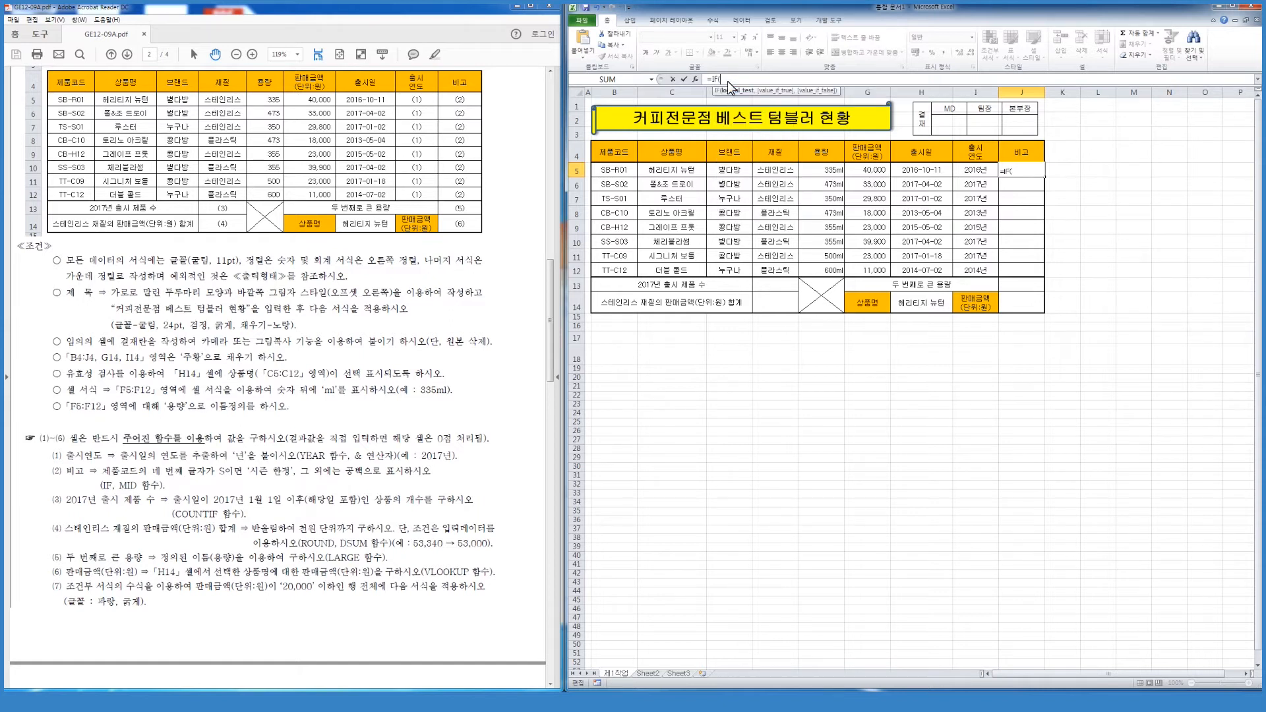
{"action": "type", "text": " ,"}
{"action": "type", "text": "\"시"}
{"action": "type", "text": "즌 한ㅈ"}
{"action": "type", "text": "정\""}
{"action": "type", "text": ","}
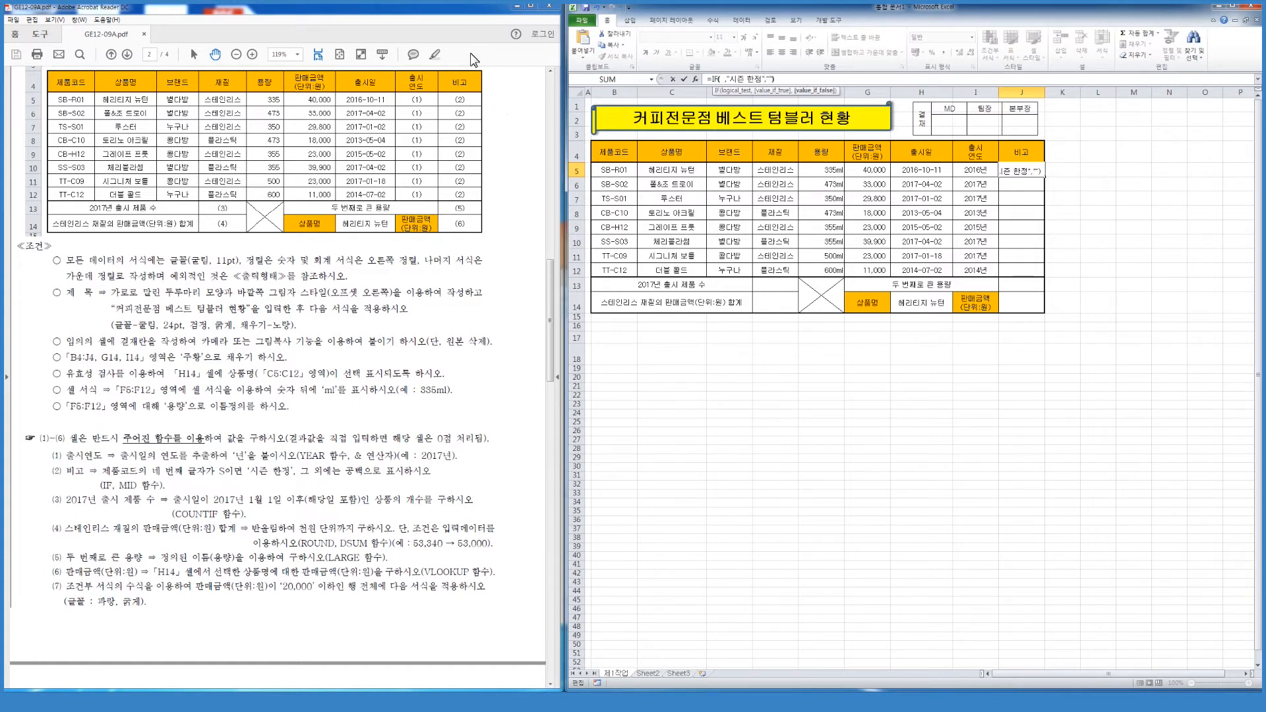
Insert the condition MID(B5,4,1)="S" into the IF formula in J5 and enter it.
{"action": "left_click", "coordinate": [748, 80]}
{"action": "left_click", "coordinate": [725, 80]}
{"action": "type", "text": "mid"}
{"action": "key", "text": "Tab"}
{"action": "left_click", "coordinate": [612, 173]}
{"action": "type", "text": ",4,1"}
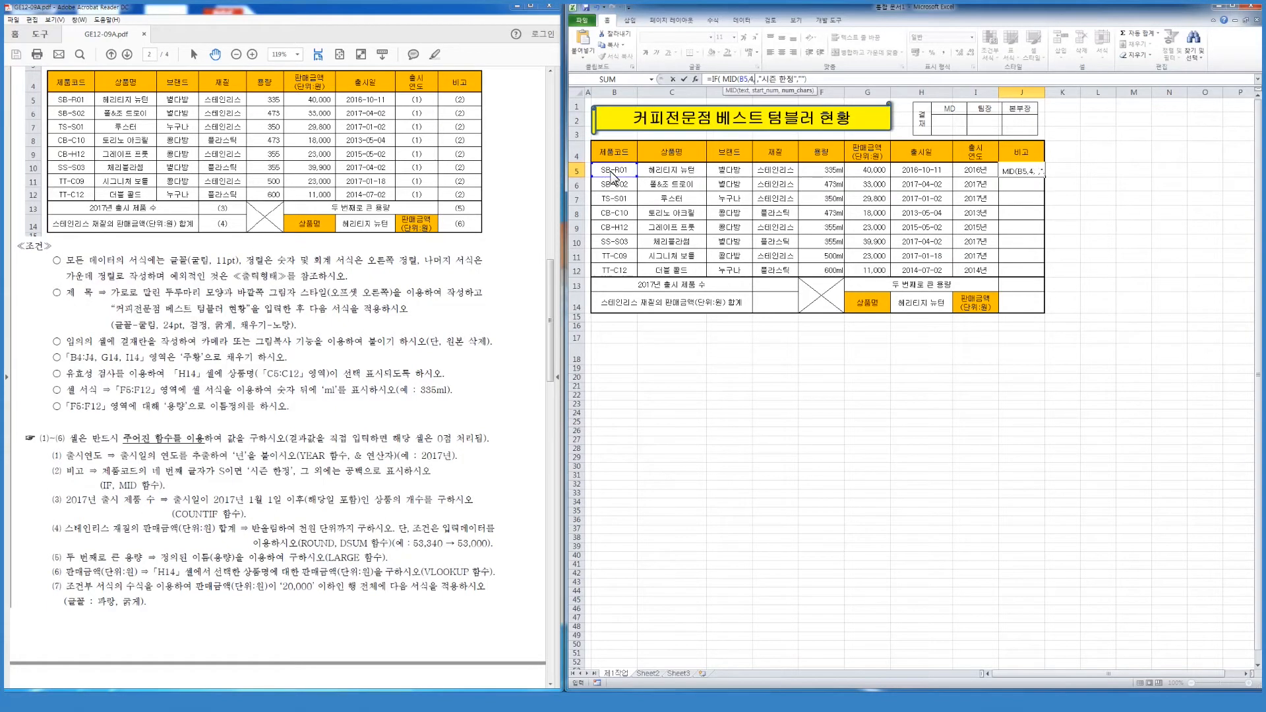
{"action": "type", "text": ")=\"S\""}
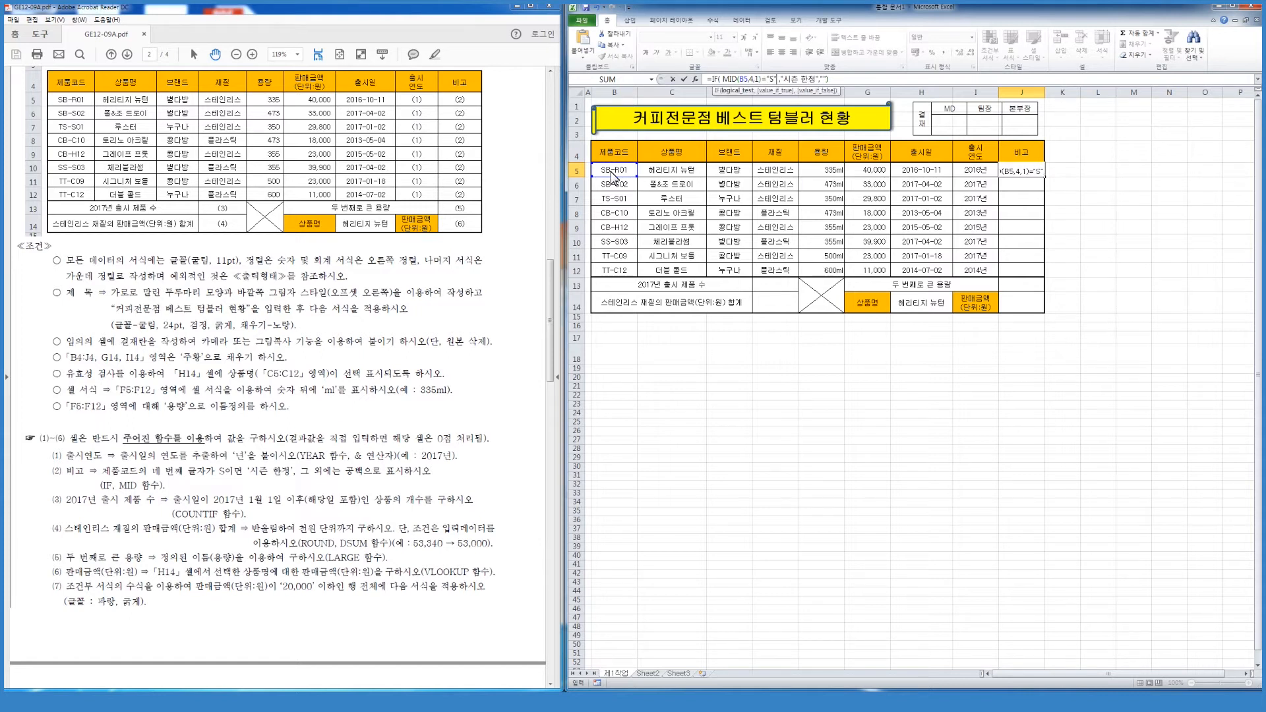
{"action": "key", "text": "shift+Left"}
{"action": "key", "text": "shift+Left"}
{"action": "key", "text": "shift+Left"}
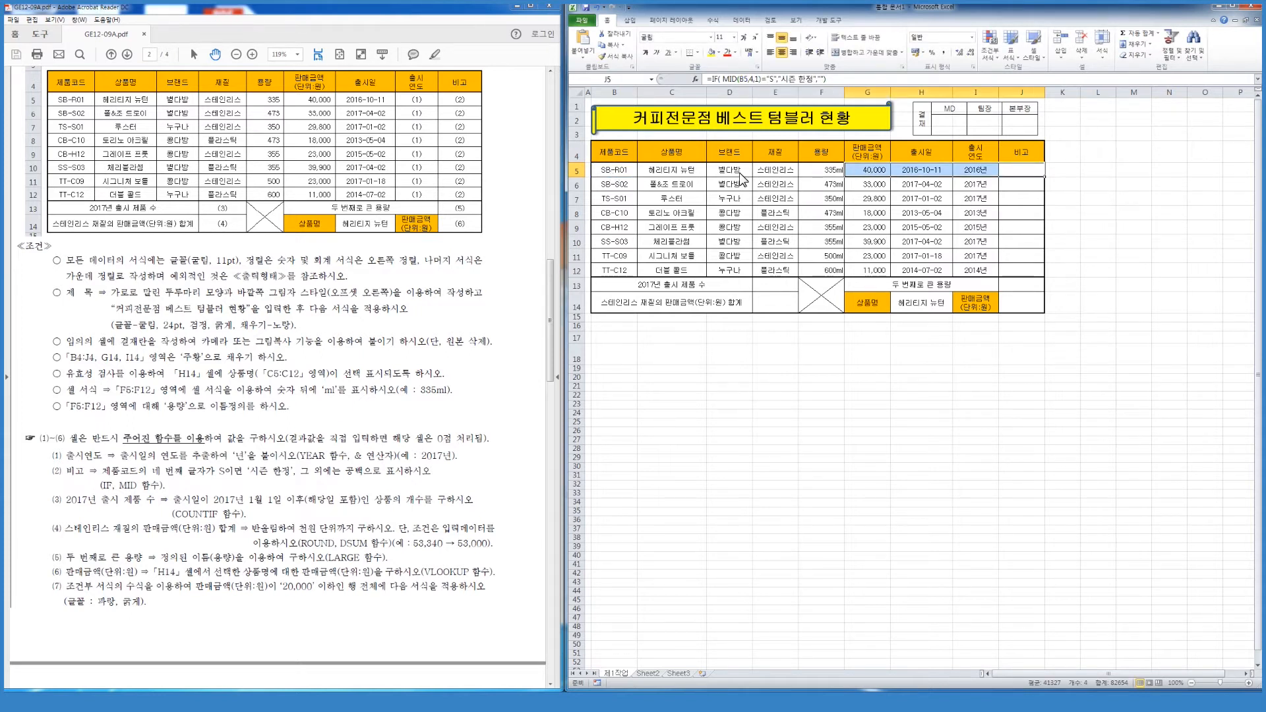
{"action": "double_click", "coordinate": [1041, 174]}
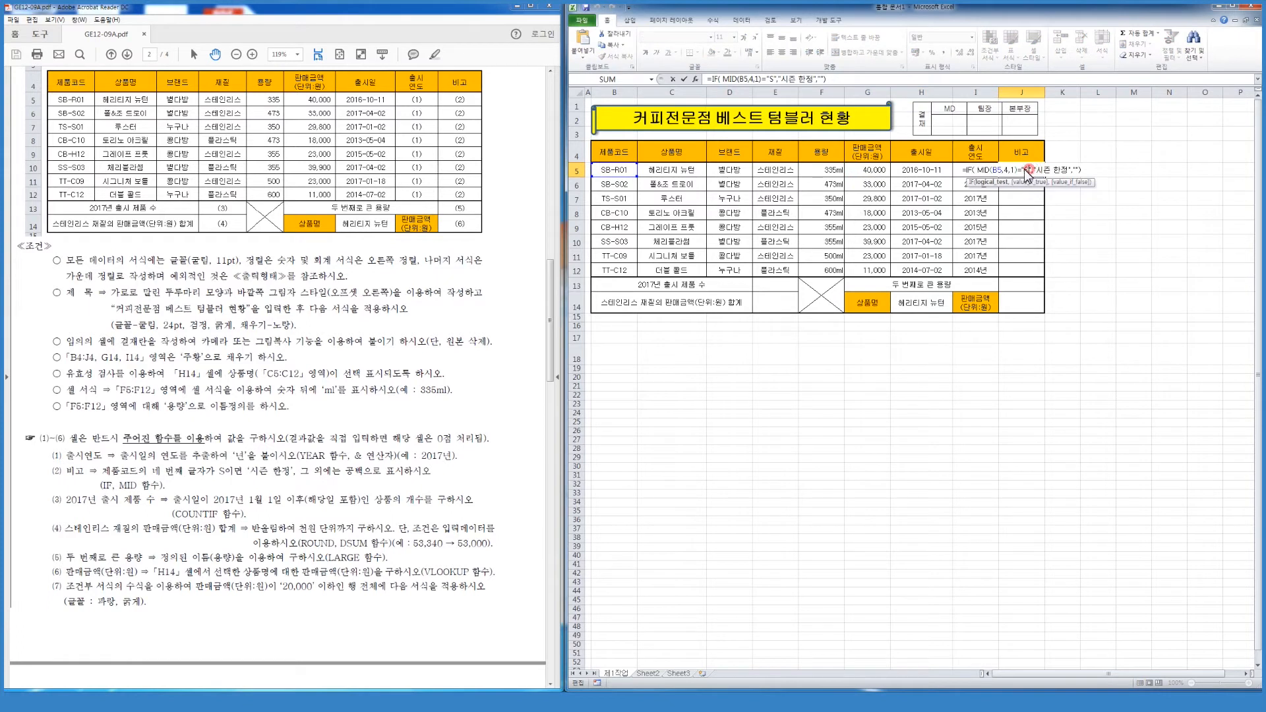
{"action": "key", "text": "Escape"}
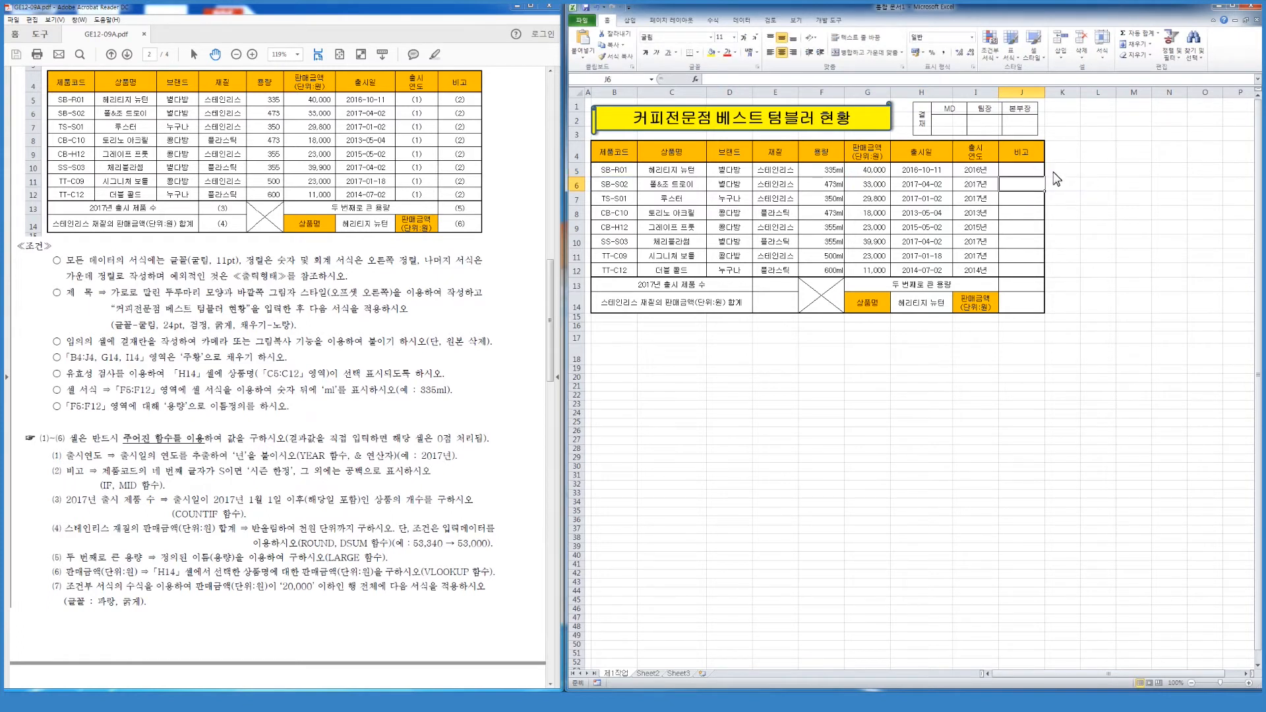
Fill the 비고 formula from J5 down to J12 without formatting.
{"action": "left_click_drag", "start_coordinate": [1044, 176], "coordinate": [1038, 276]}
{"action": "left_click", "coordinate": [1053, 284]}
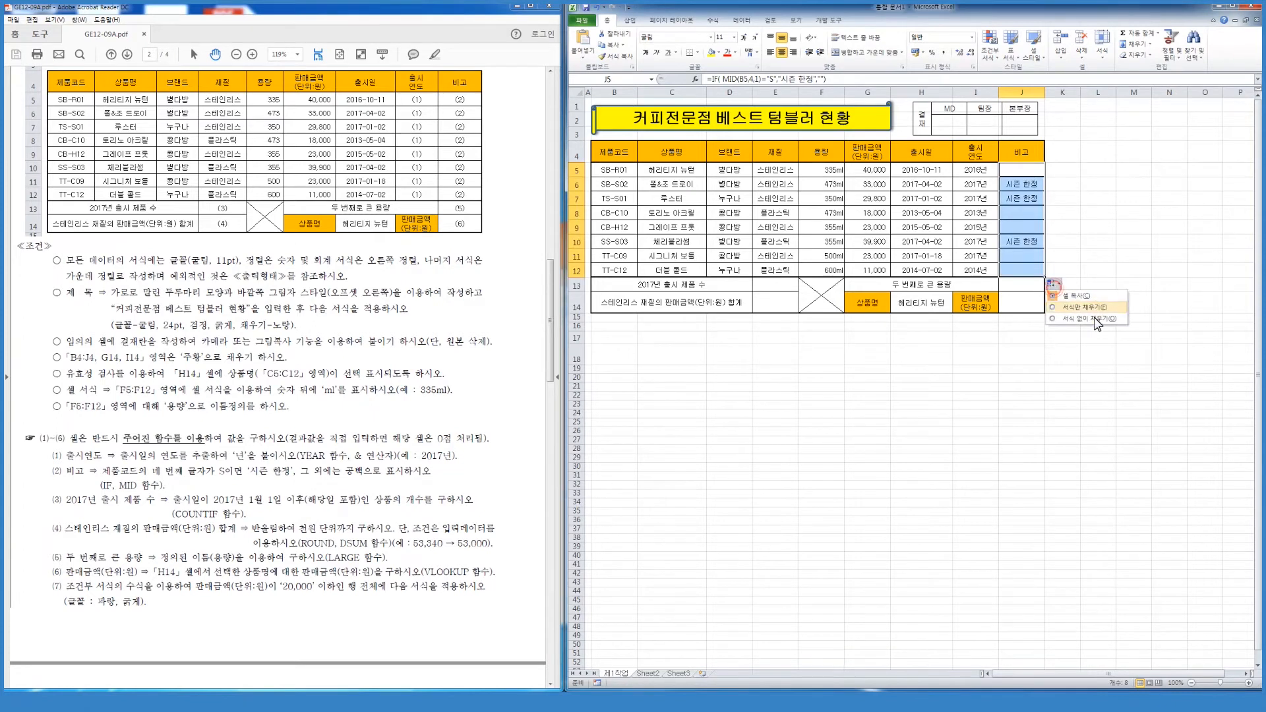
{"action": "left_click", "coordinate": [1095, 320]}
{"action": "left_click", "coordinate": [1012, 190]}
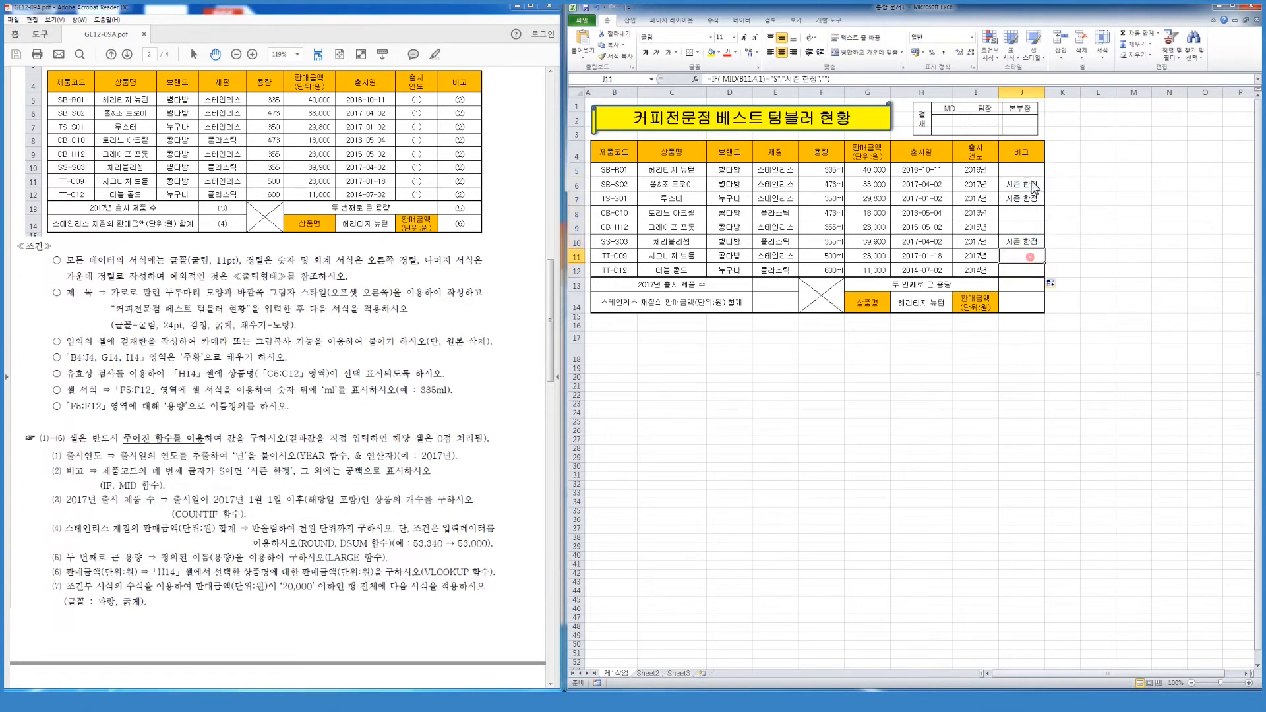
{"action": "left_click", "coordinate": [920, 231]}
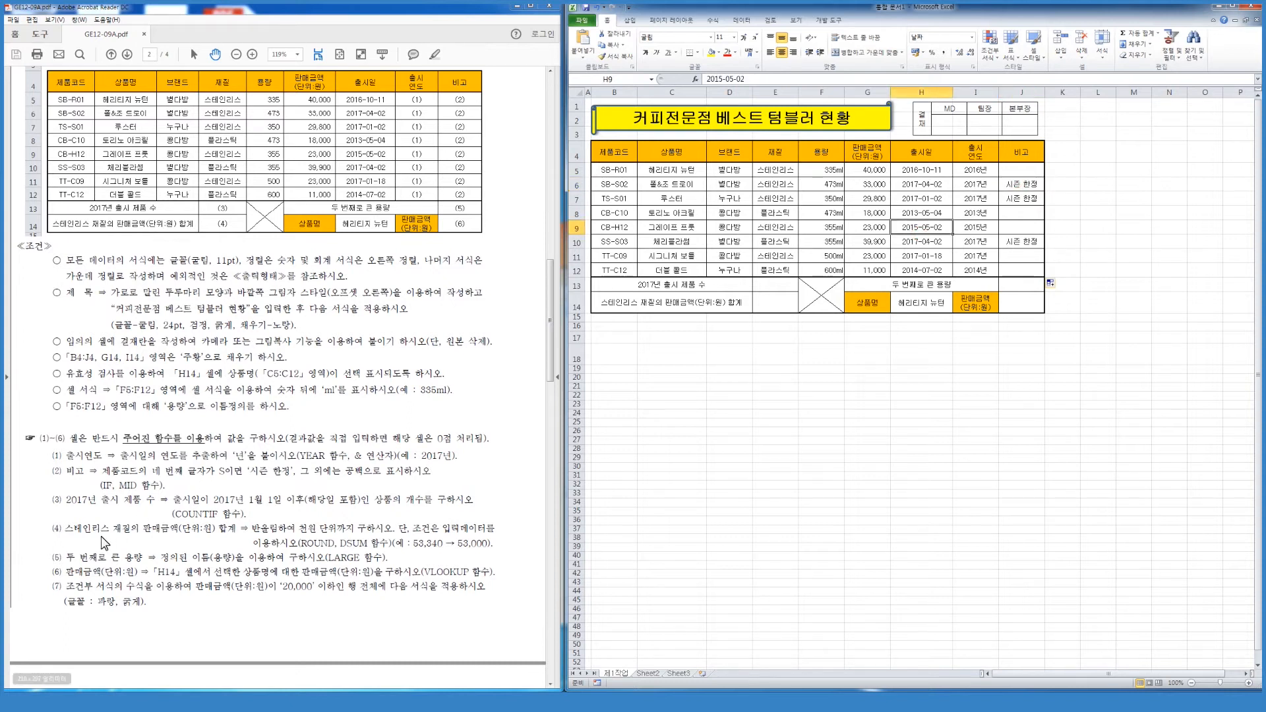
Enter =COUNTIF(H5:H12,">=2017-1-1") in E13 for the 2017년 출시 제품 수 and right-align the cell.
{"action": "left_click", "coordinate": [768, 291]}
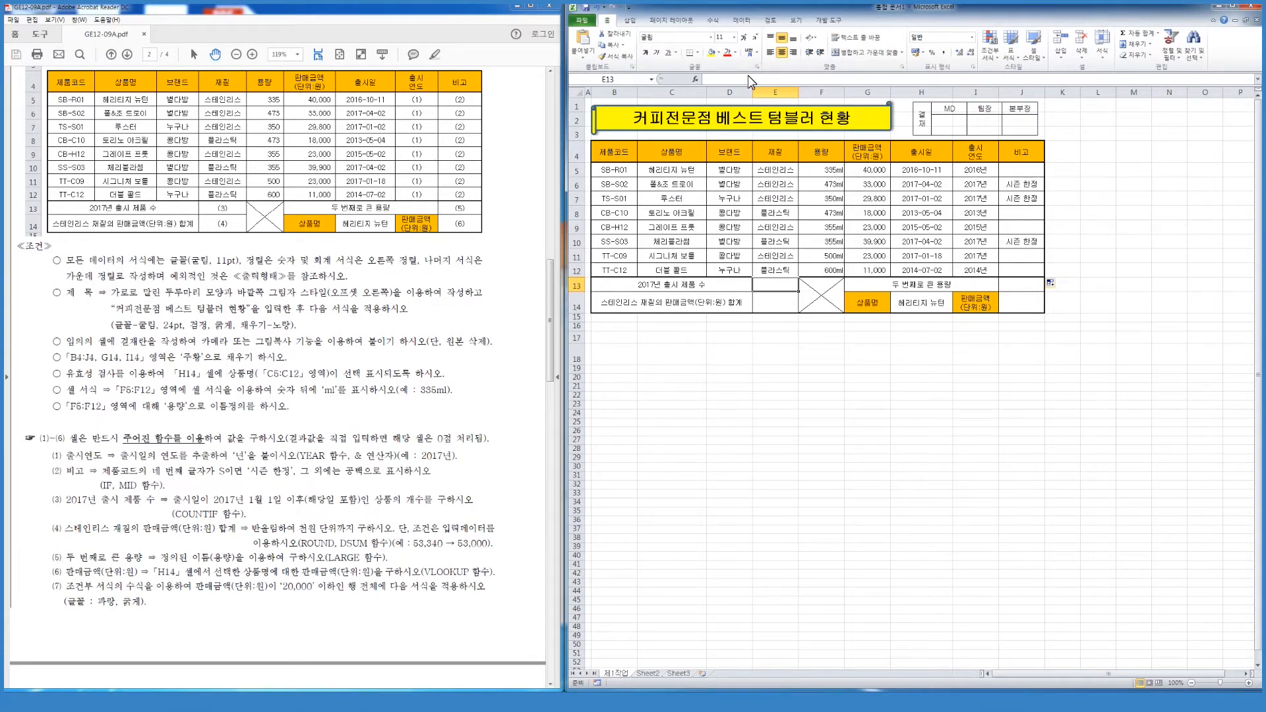
{"action": "type", "text": "=cou"}
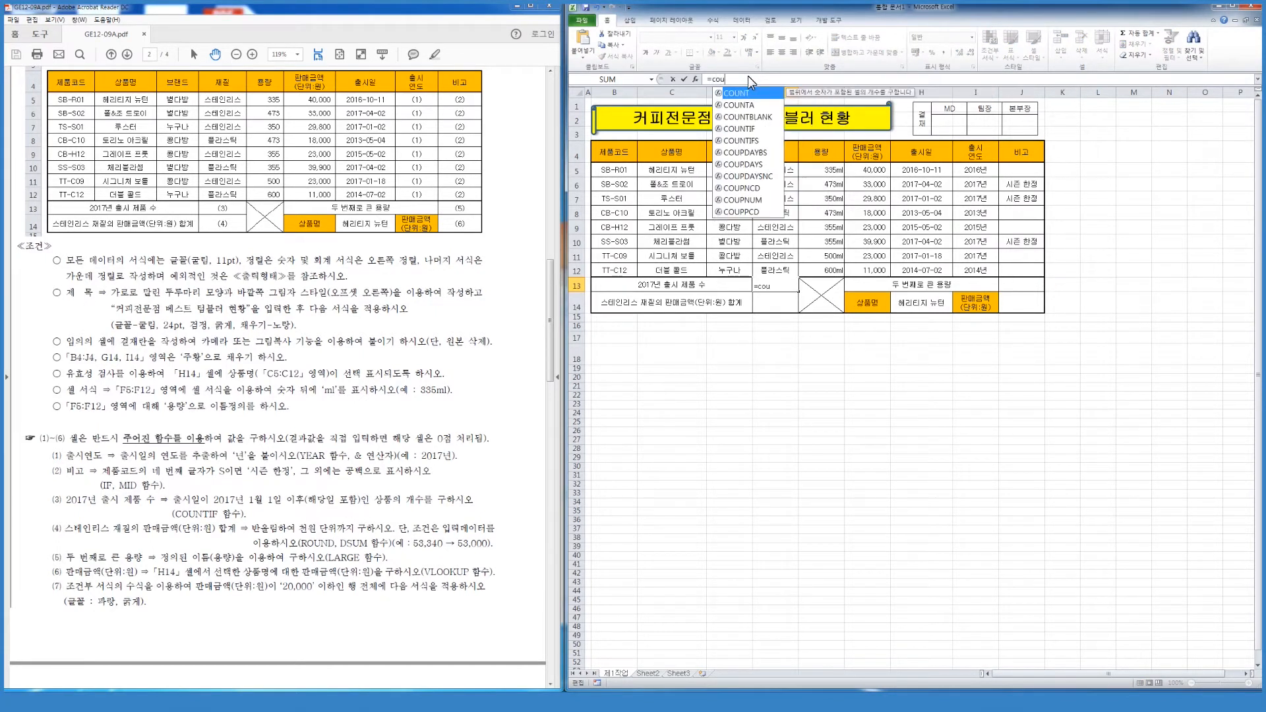
{"action": "key", "text": "Down"}
{"action": "key", "text": "Down"}
{"action": "key", "text": "Down"}
{"action": "key", "text": "Tab"}
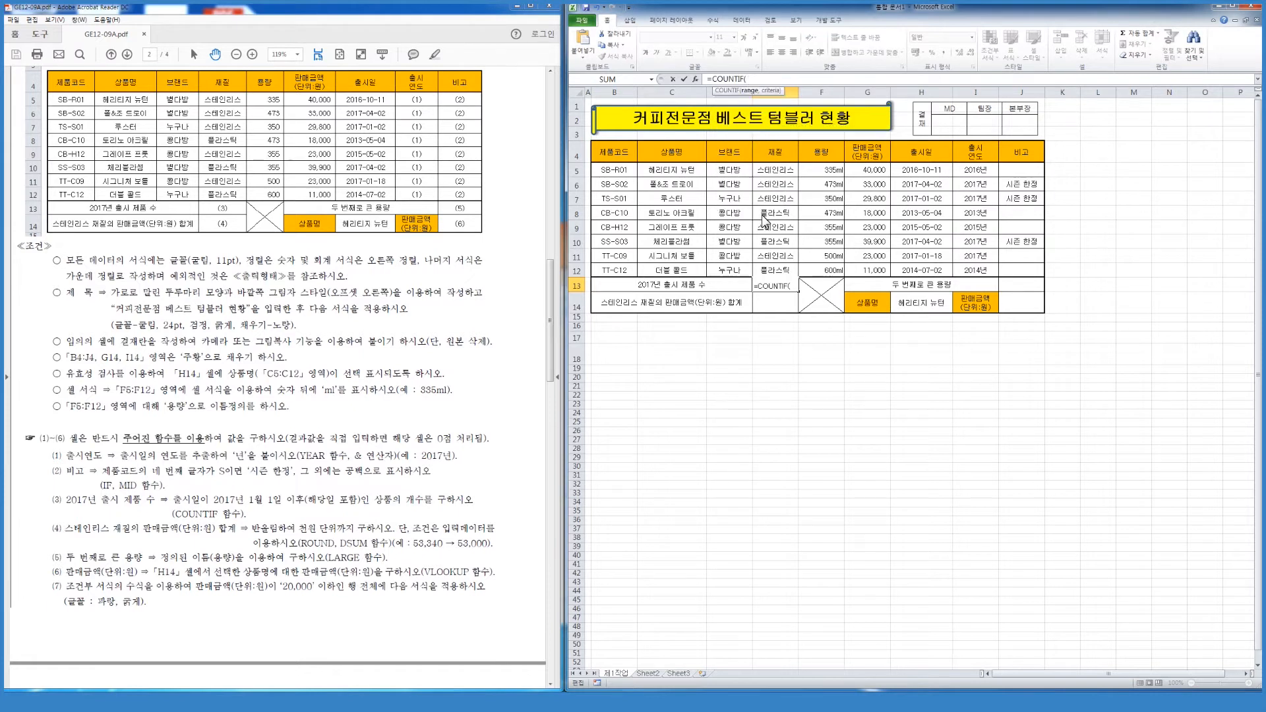
{"action": "left_click", "coordinate": [931, 171]}
{"action": "left_click_drag", "start_coordinate": [934, 185], "coordinate": [945, 269]}
{"action": "type", "text": ",\">=2017-1-1\")"}
{"action": "key", "text": "Return"}
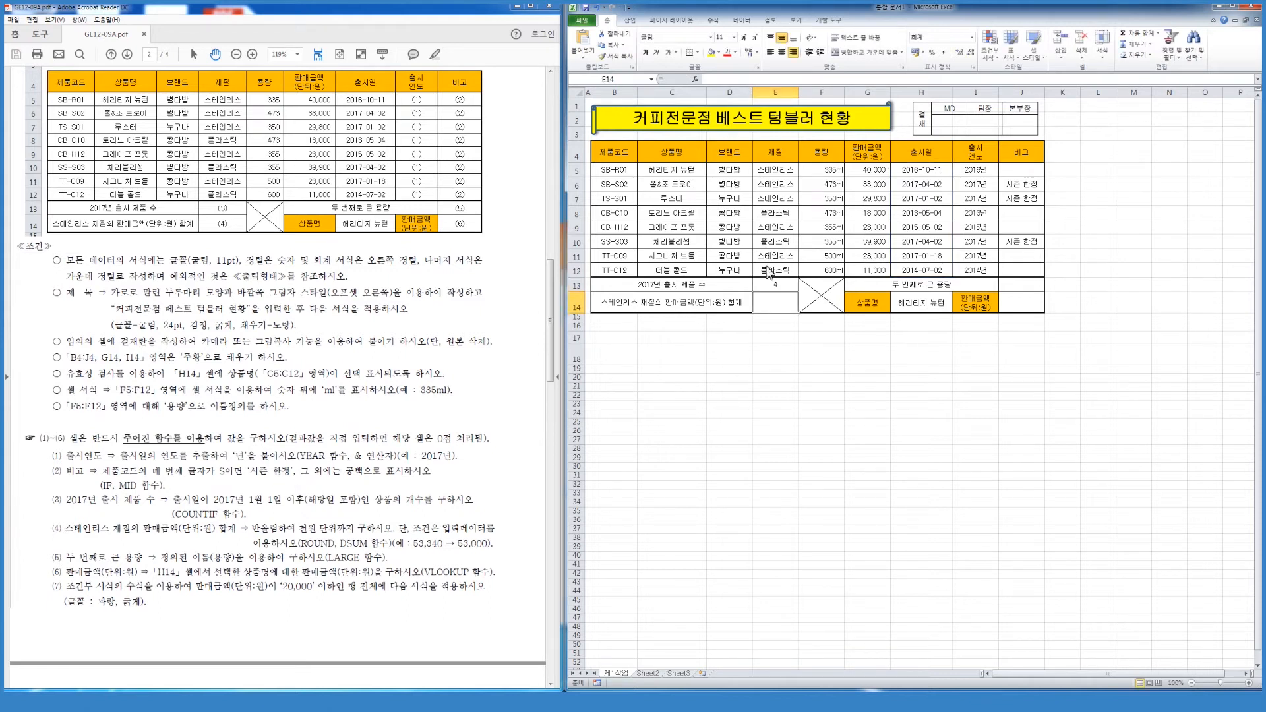
{"action": "left_click", "coordinate": [778, 285]}
Start a ROUND formula in E14 with the number left blank and -3 as the digits argument.
{"action": "left_click", "coordinate": [776, 303]}
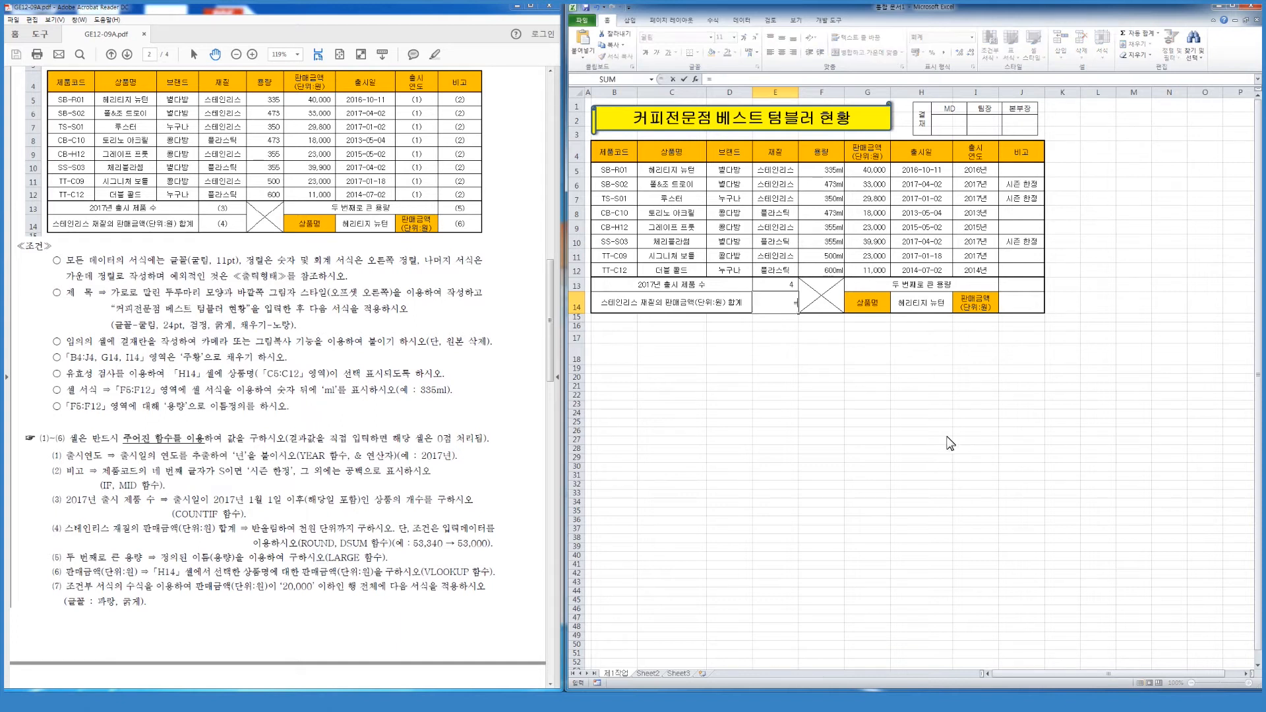
{"action": "left_click", "coordinate": [764, 80]}
{"action": "type", "text": "=ROUND("}
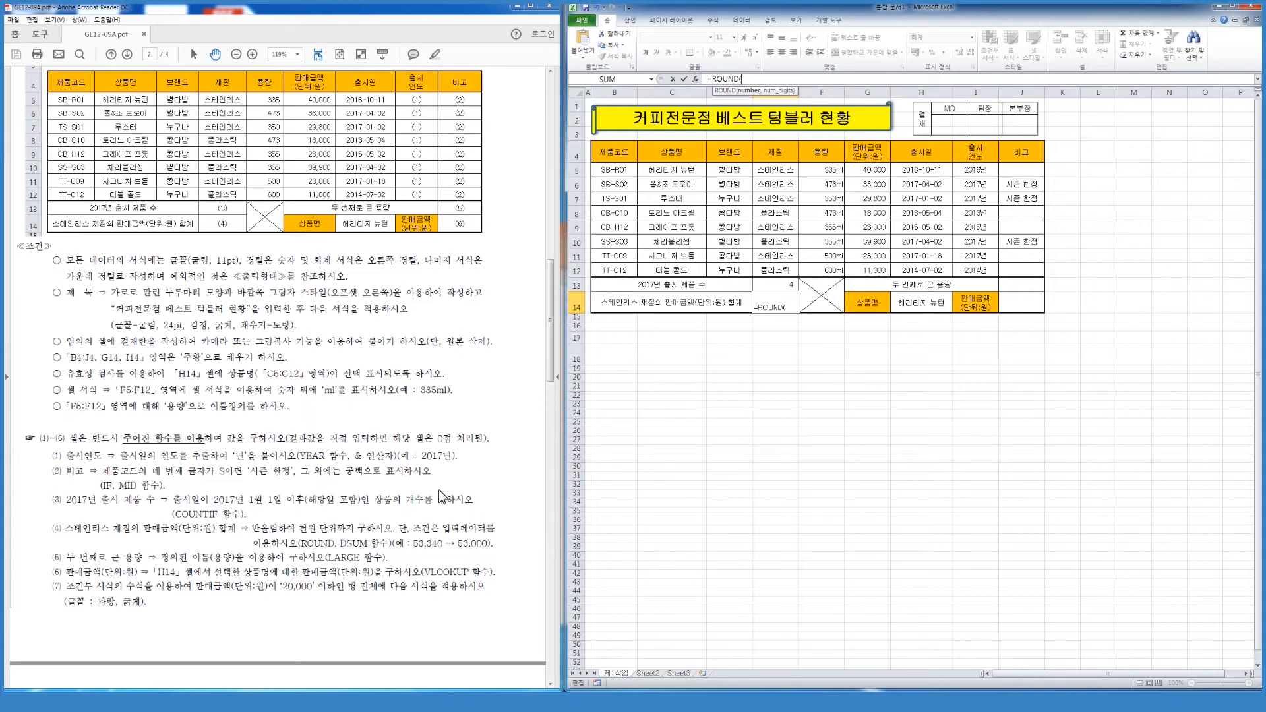
{"action": "type", "text": ","}
{"action": "type", "text": "-3"}
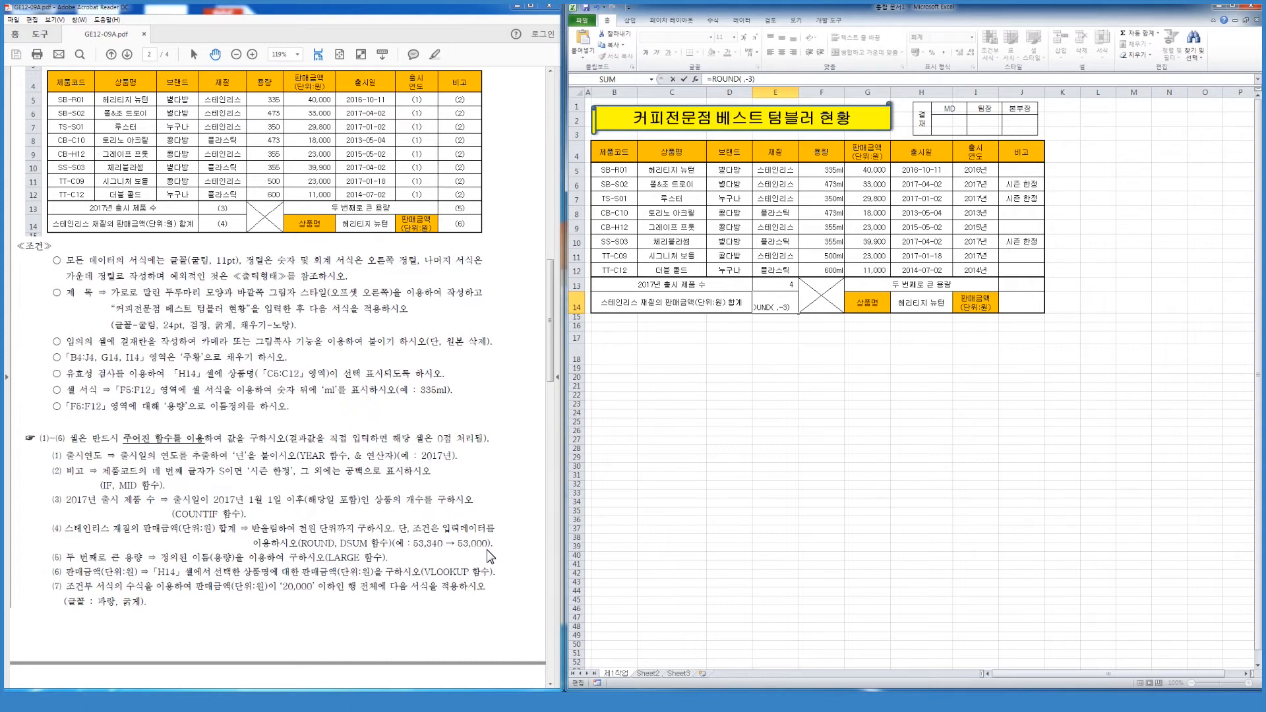
Nest DSUM(B4:J12,G4,E4:E5) as the number in the ROUND formula in E14 and enter it.
{"action": "key", "text": "Left"}
{"action": "key", "text": "Left"}
{"action": "key", "text": "Left"}
{"action": "type", "text": "DSUM("}
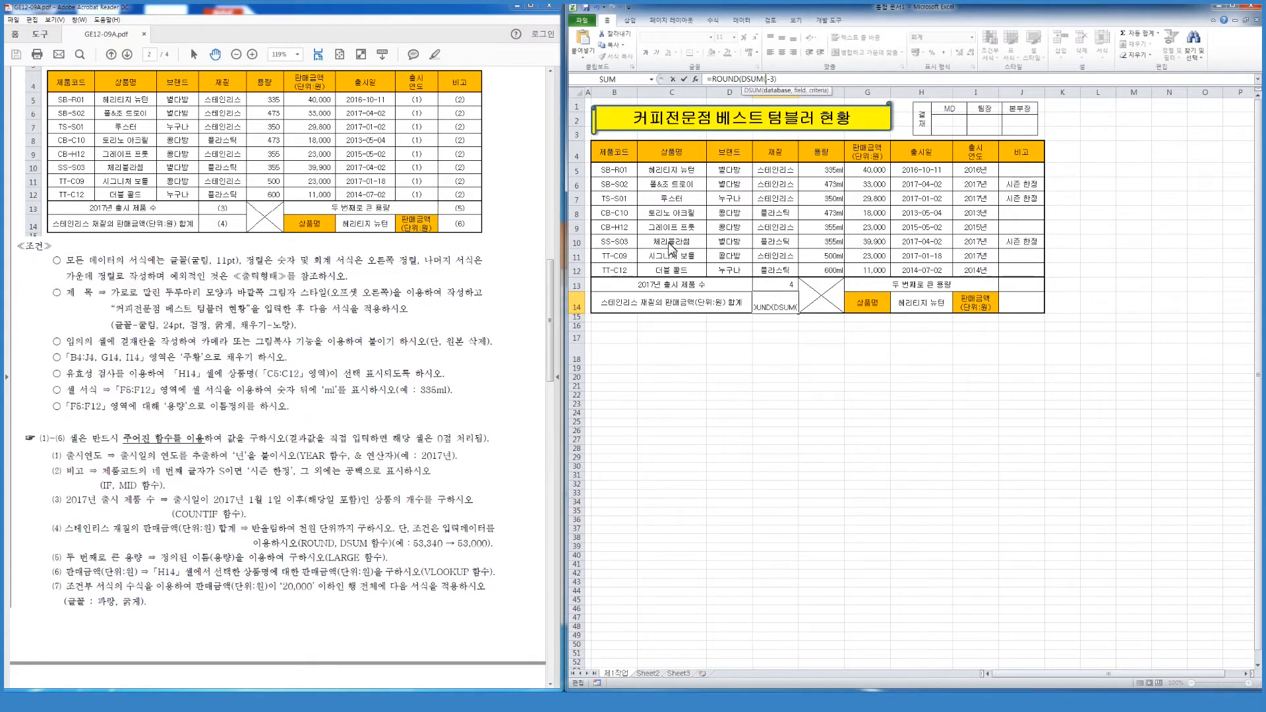
{"action": "left_click_drag", "start_coordinate": [613, 153], "coordinate": [1034, 282]}
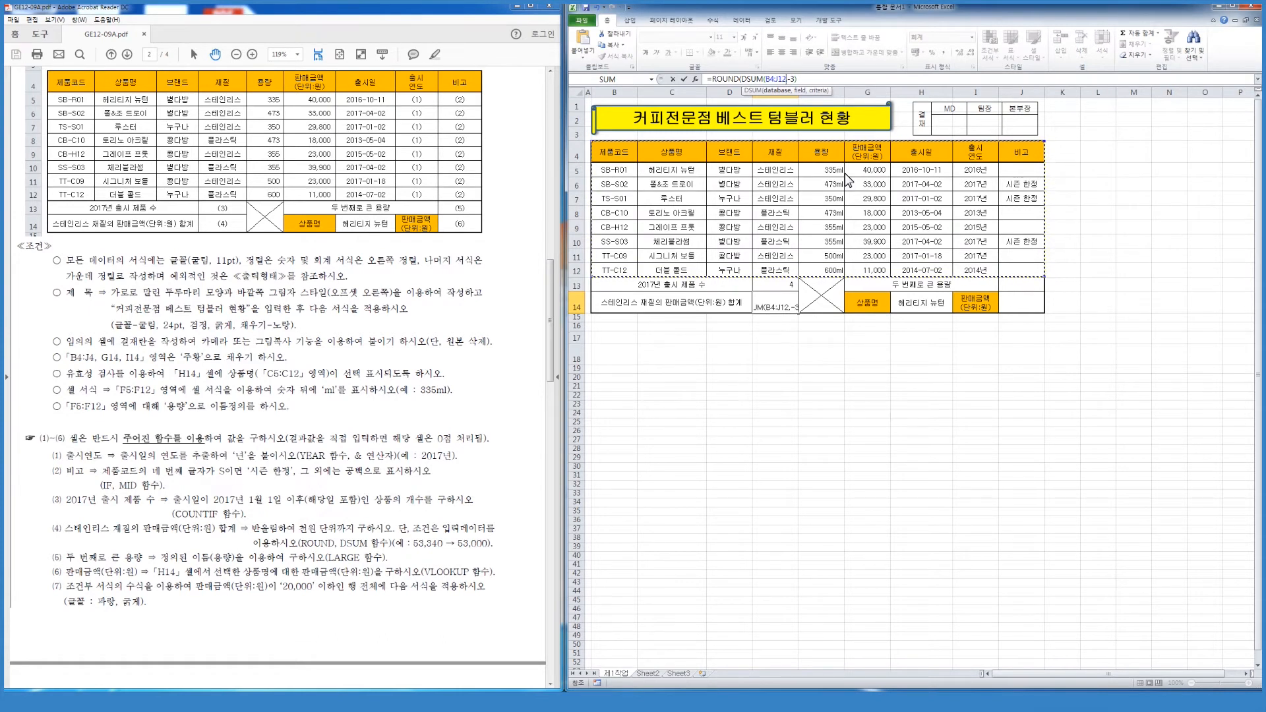
{"action": "type", "text": ","}
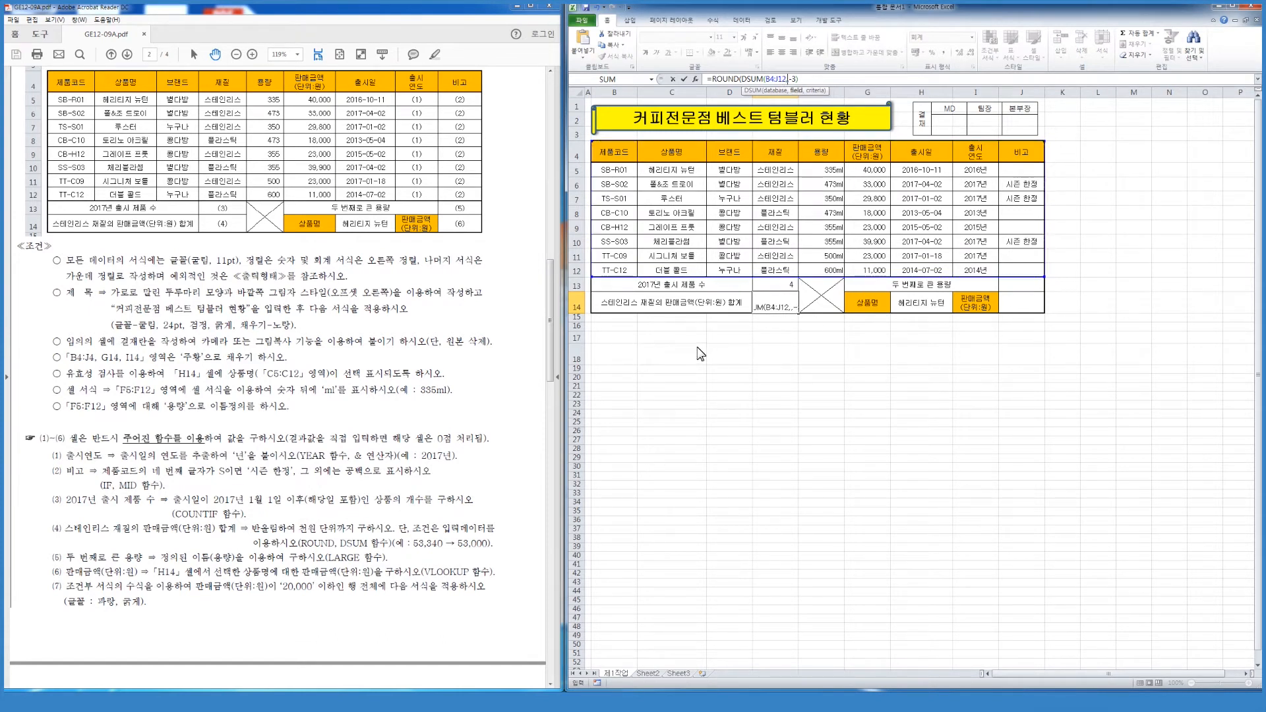
{"action": "left_click", "coordinate": [866, 158]}
{"action": "type", "text": ","}
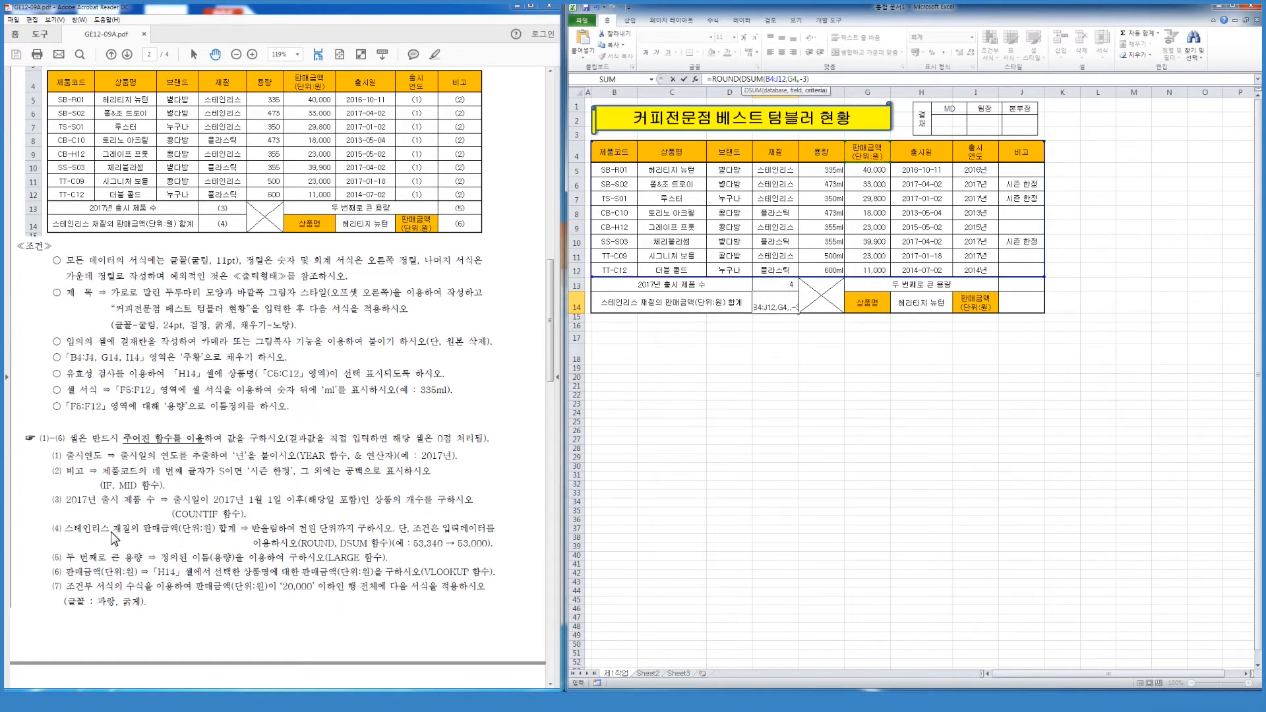
{"action": "left_click_drag", "start_coordinate": [777, 173], "coordinate": [780, 156]}
{"action": "type", "text": ")"}
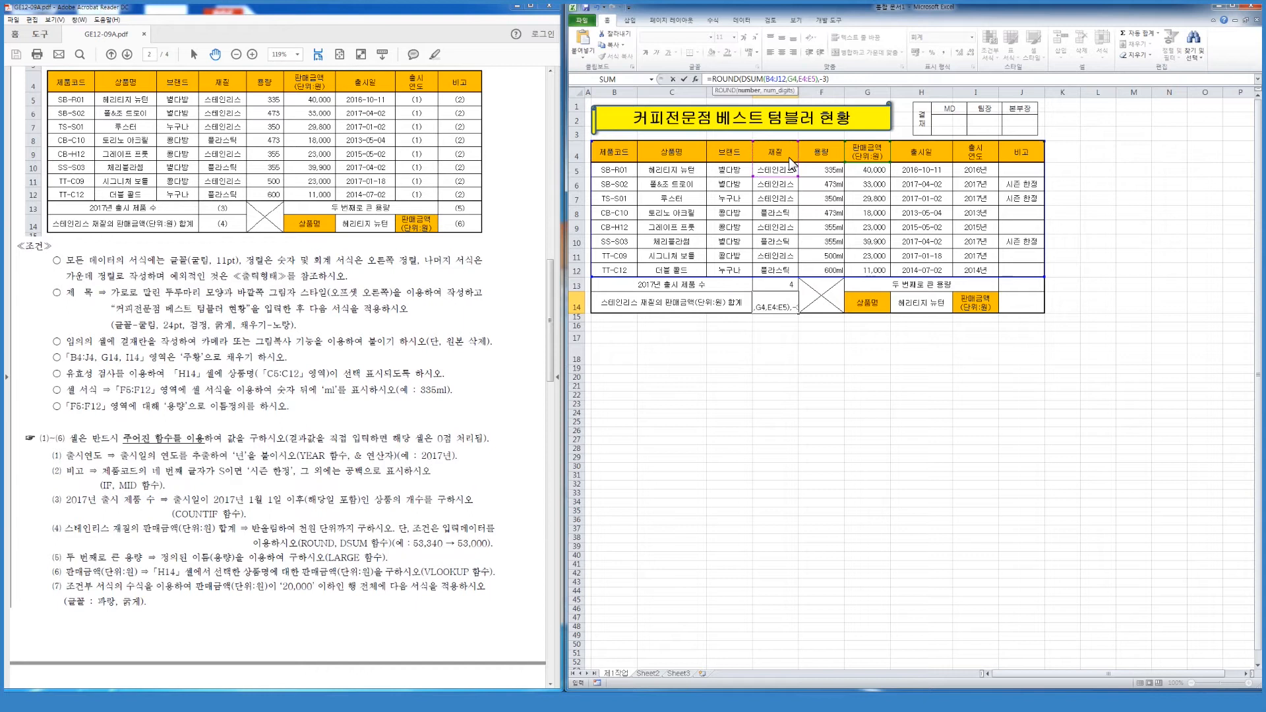
{"action": "key", "text": "Return"}
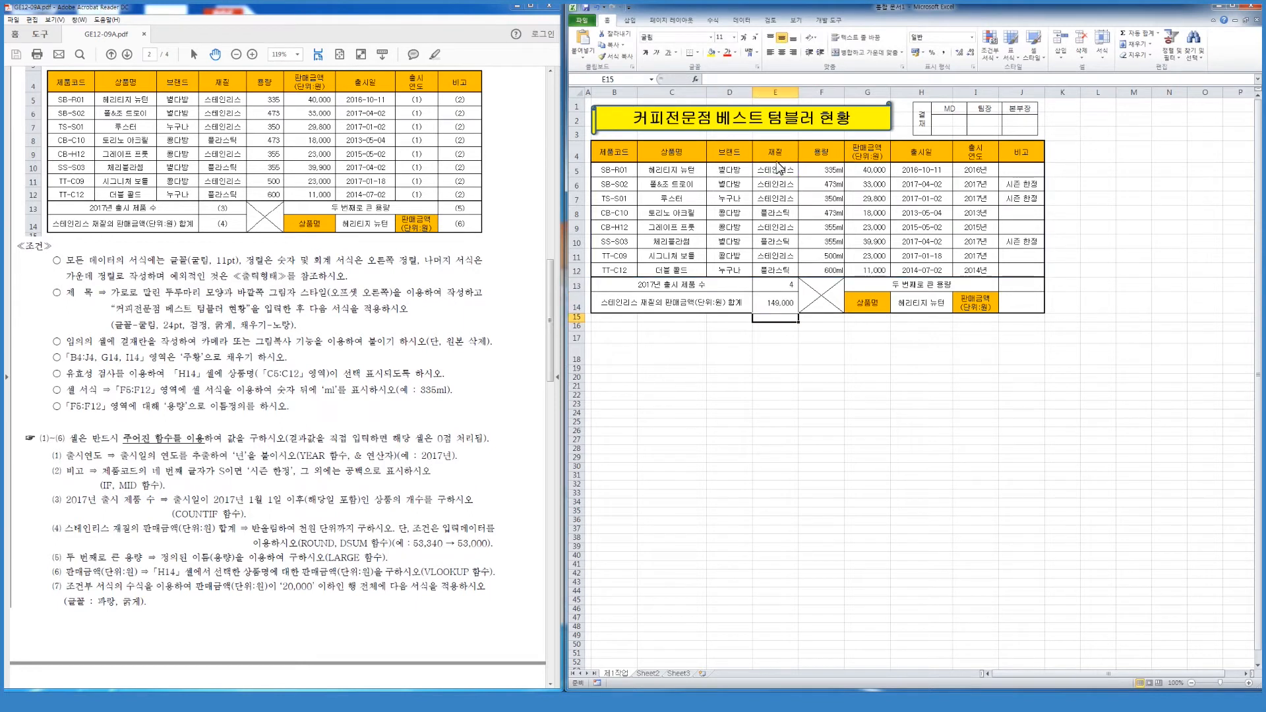
{"action": "left_click", "coordinate": [774, 310]}
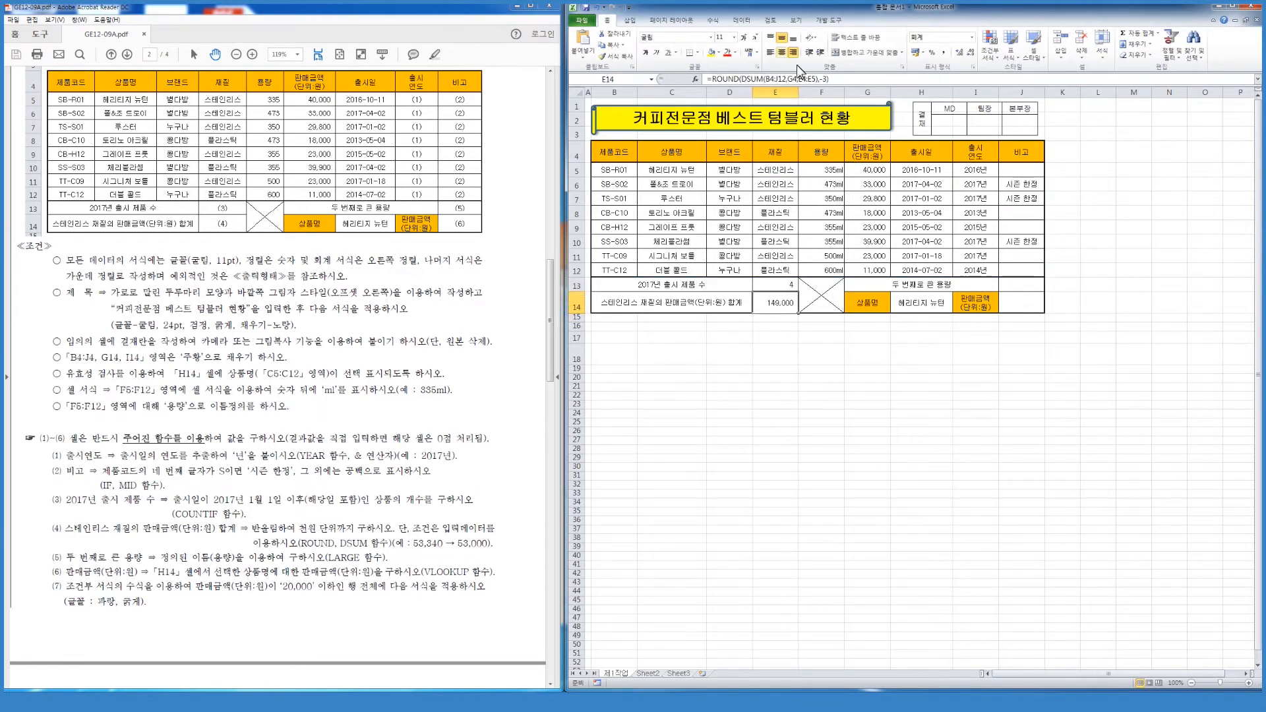
{"action": "left_click", "coordinate": [786, 386]}
Enter a LARGE formula in J13 that returns the second-largest value (k = 2) of the 용량 range F5:F12.
{"action": "left_click", "coordinate": [1021, 284]}
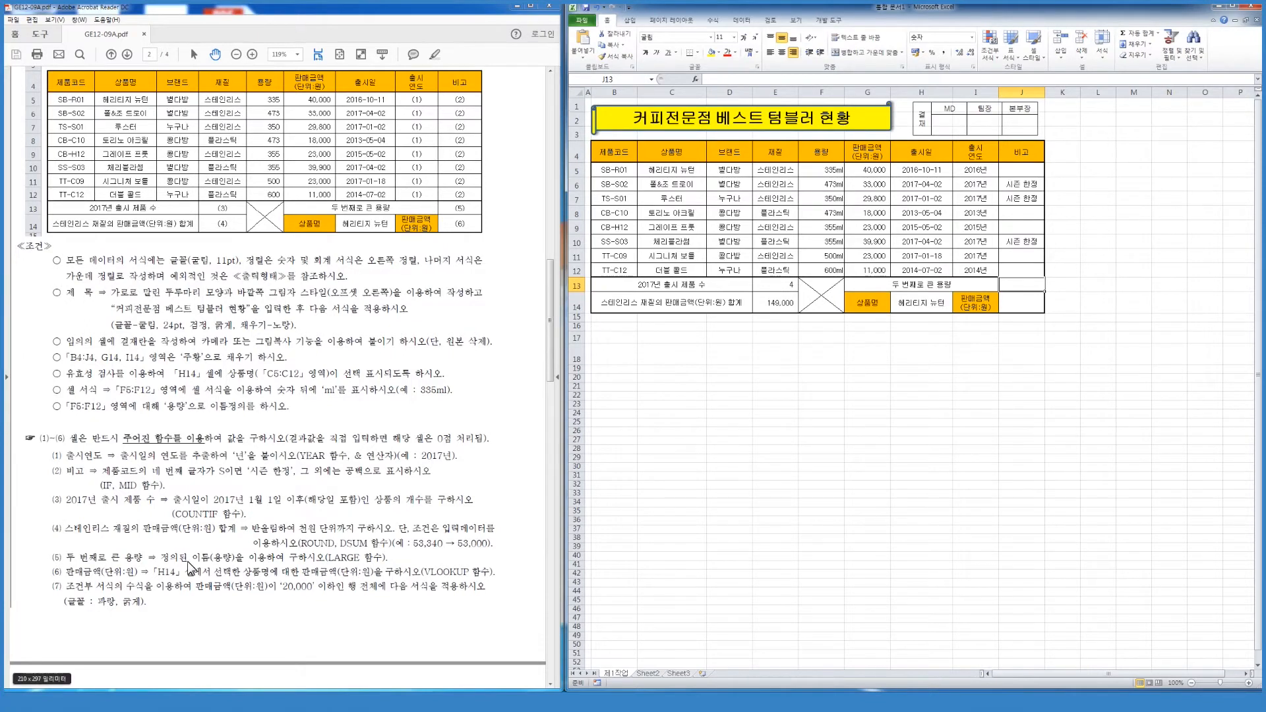
{"action": "left_click", "coordinate": [839, 80]}
{"action": "type", "text": "=l"}
{"action": "key", "text": "Tab"}
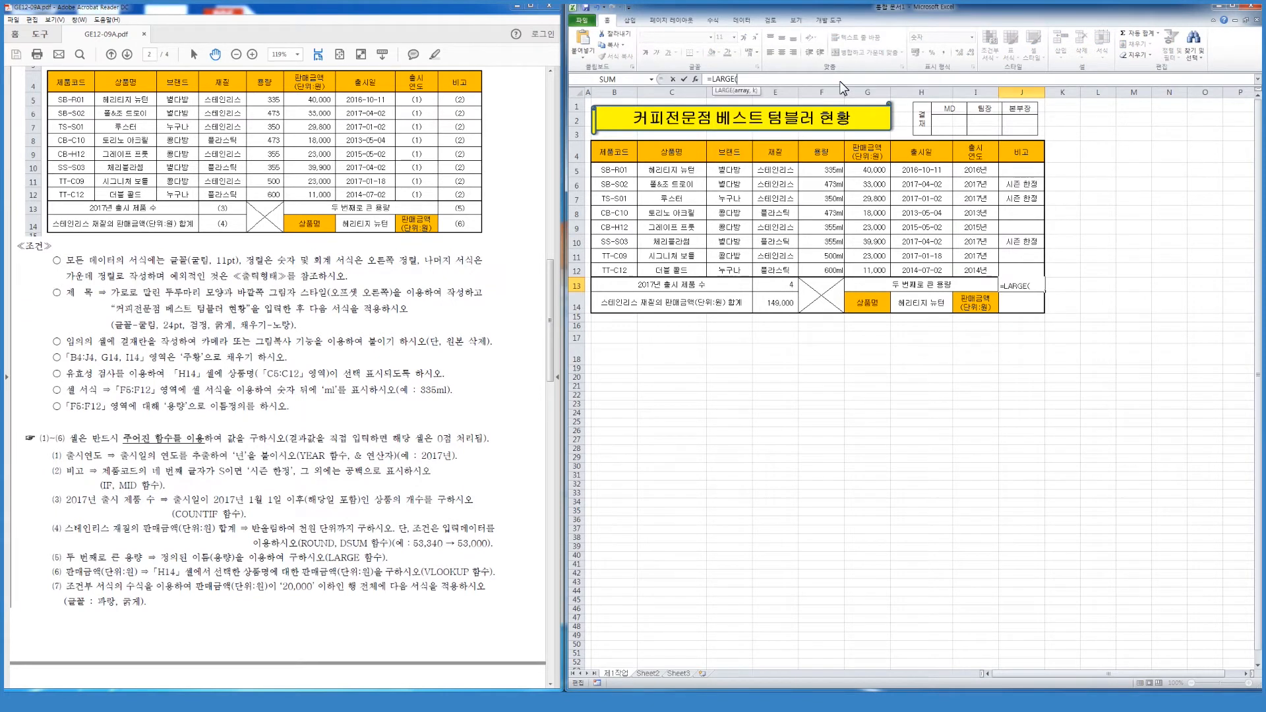
{"action": "left_click_drag", "start_coordinate": [834, 172], "coordinate": [820, 272]}
{"action": "type", "text": ",2"}
{"action": "key", "text": "Return"}
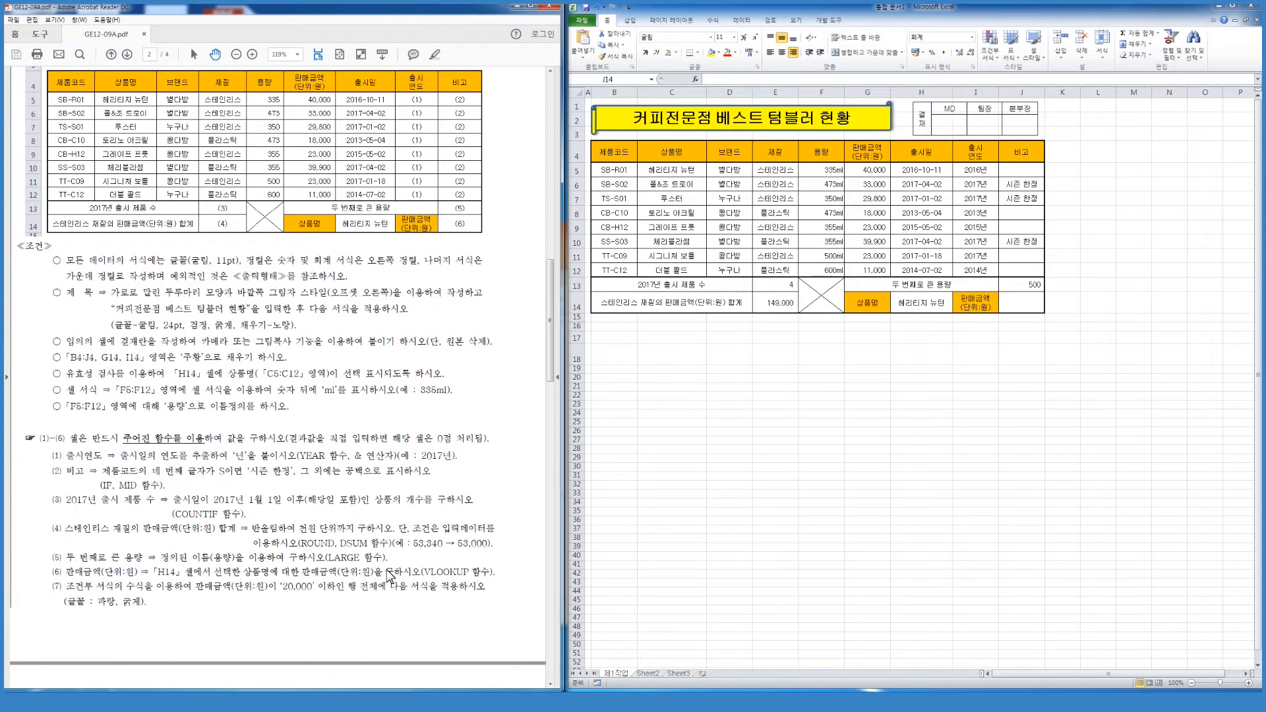
Start a VLOOKUP formula in J14 with H14 as the lookup value.
{"action": "scroll", "coordinate": [369, 575], "scroll_direction": "down", "scroll_amount": 1}
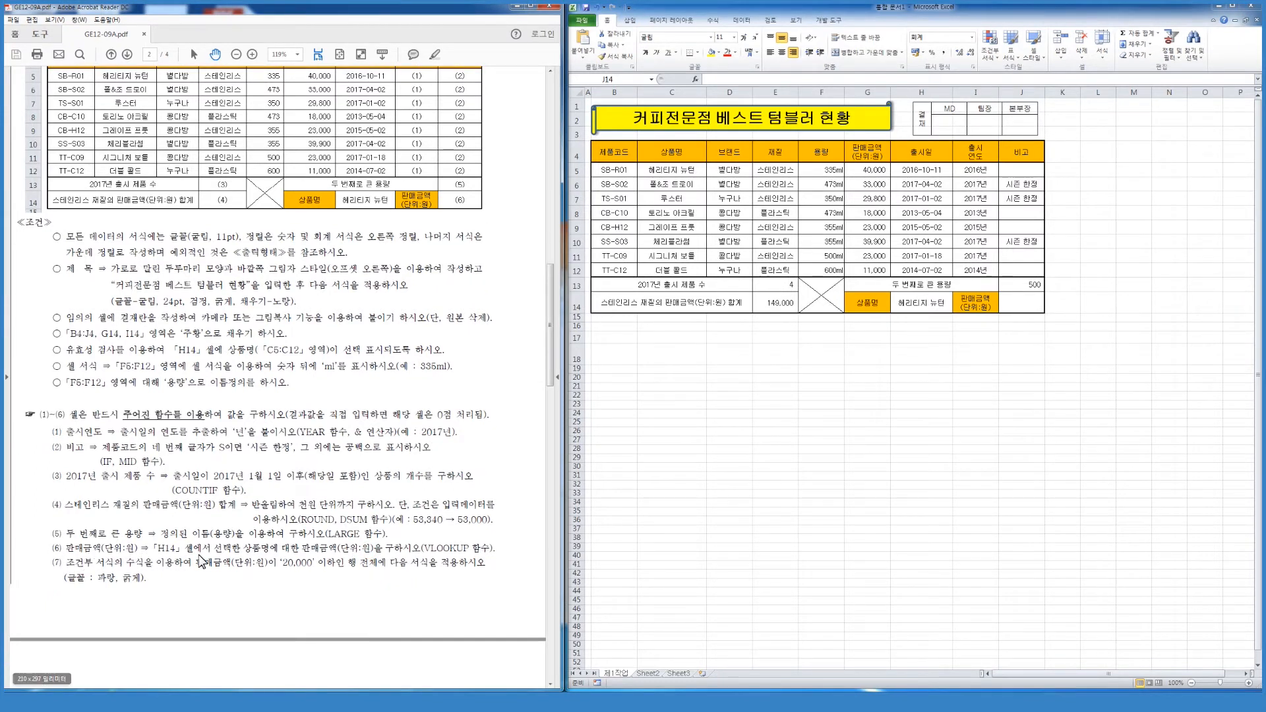
{"action": "left_click", "coordinate": [1018, 302]}
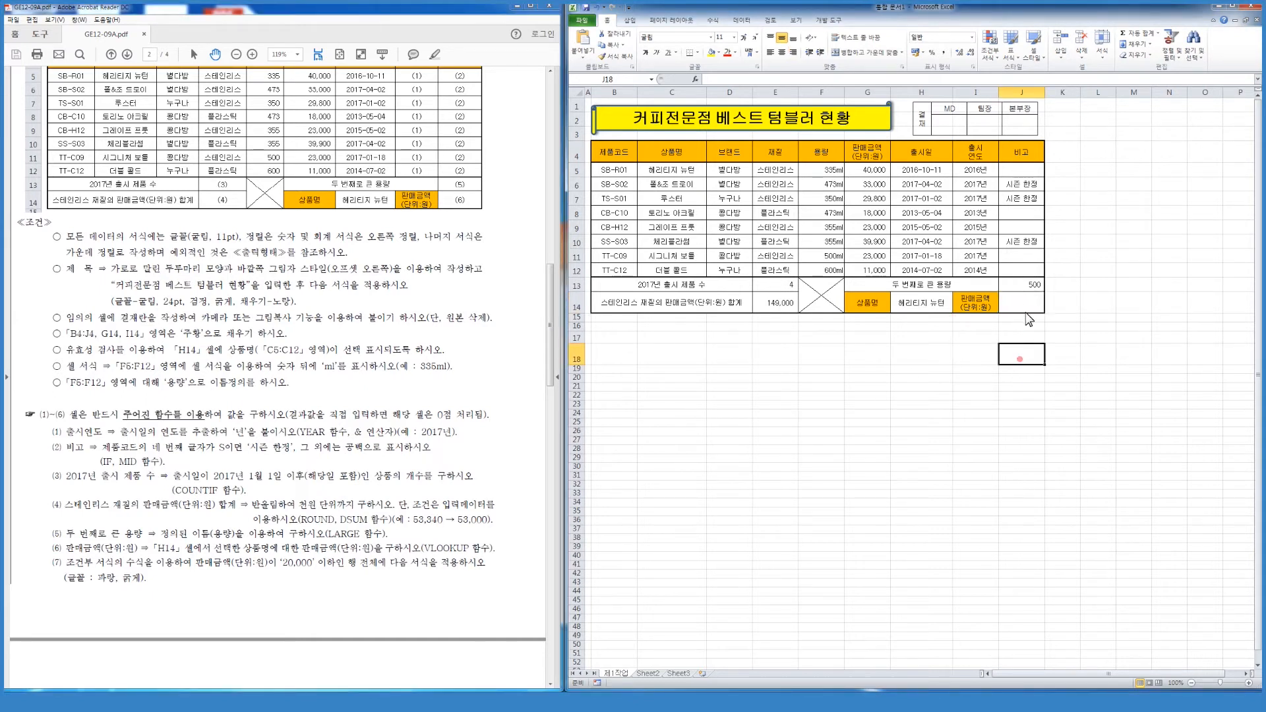
{"action": "left_click", "coordinate": [847, 82]}
{"action": "type", "text": "=VLOOKUP("}
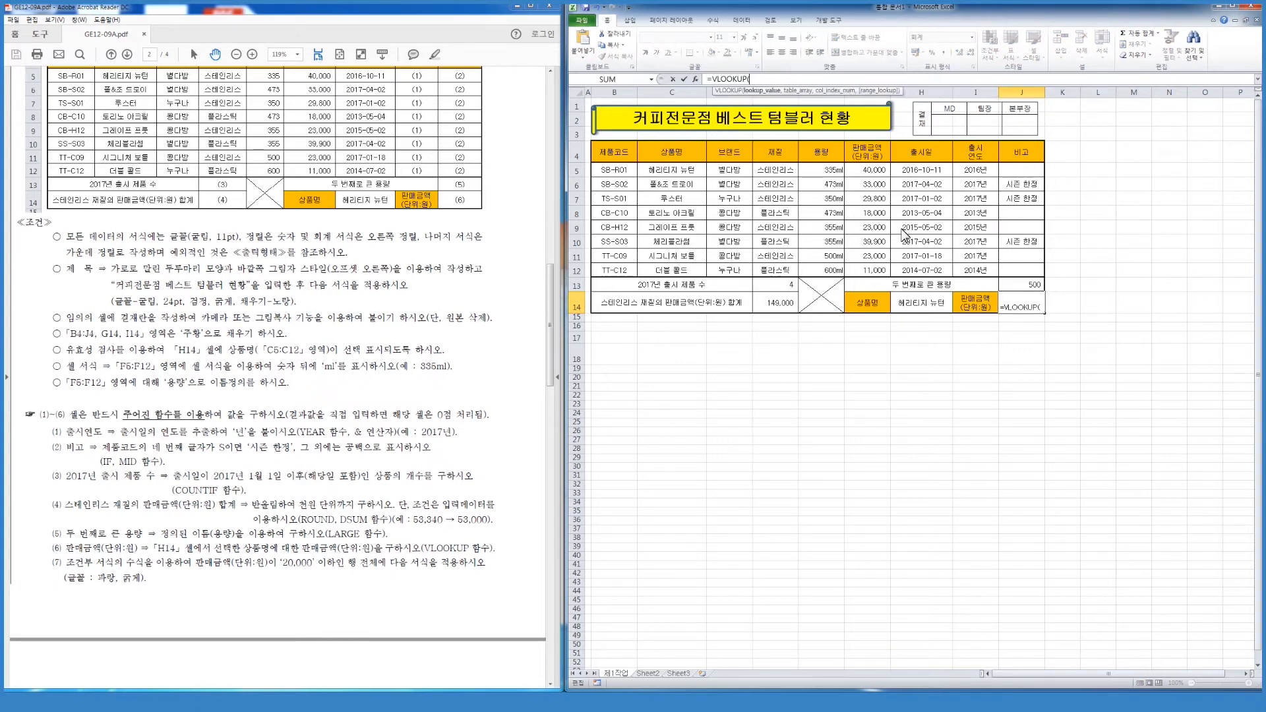
{"action": "left_click", "coordinate": [915, 309]}
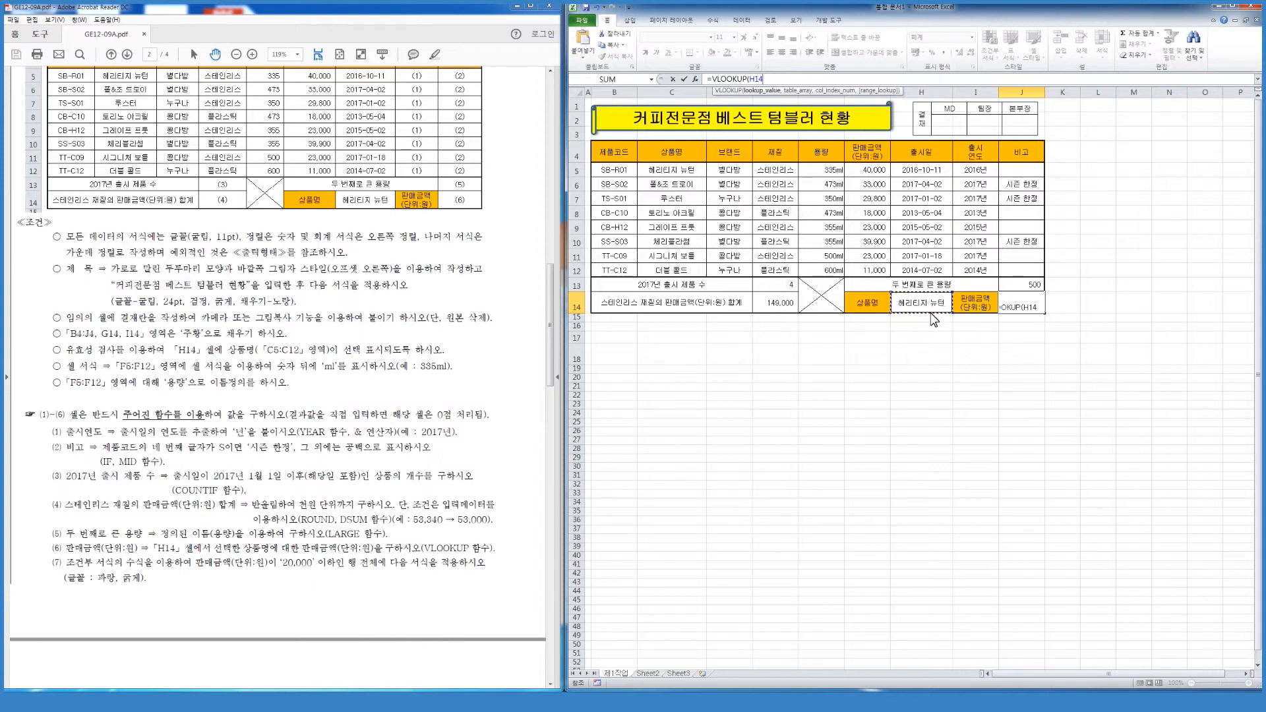
{"action": "type", "text": ","}
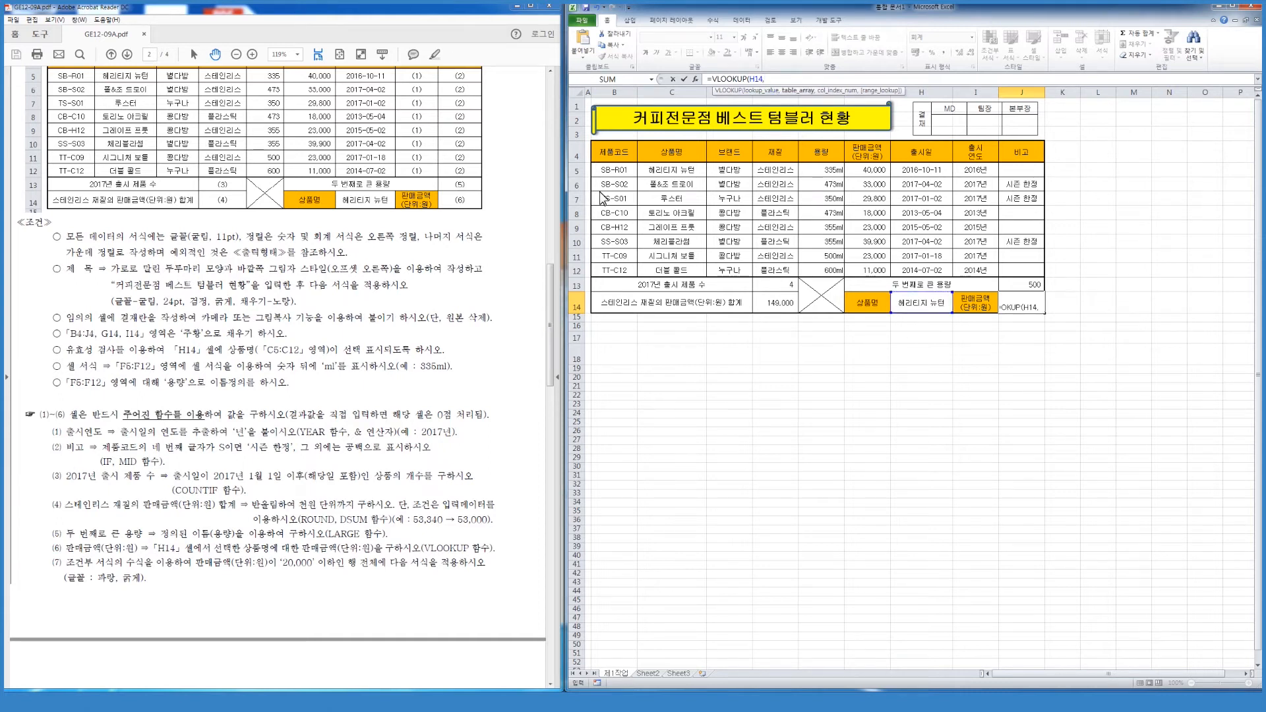
{"action": "left_click_drag", "start_coordinate": [608, 173], "coordinate": [1019, 270]}
{"action": "key", "text": "BackSpace"}
{"action": "key", "text": "BackSpace"}
{"action": "key", "text": "BackSpace"}
{"action": "key", "text": "BackSpace"}
{"action": "key", "text": "BackSpace"}
{"action": "key", "text": "BackSpace"}
Complete the VLOOKUP formula in J14 with table range C5:G12, column index 5 and range lookup 0.
{"action": "left_click", "coordinate": [678, 172]}
{"action": "left_click_drag", "start_coordinate": [678, 172], "coordinate": [876, 276]}
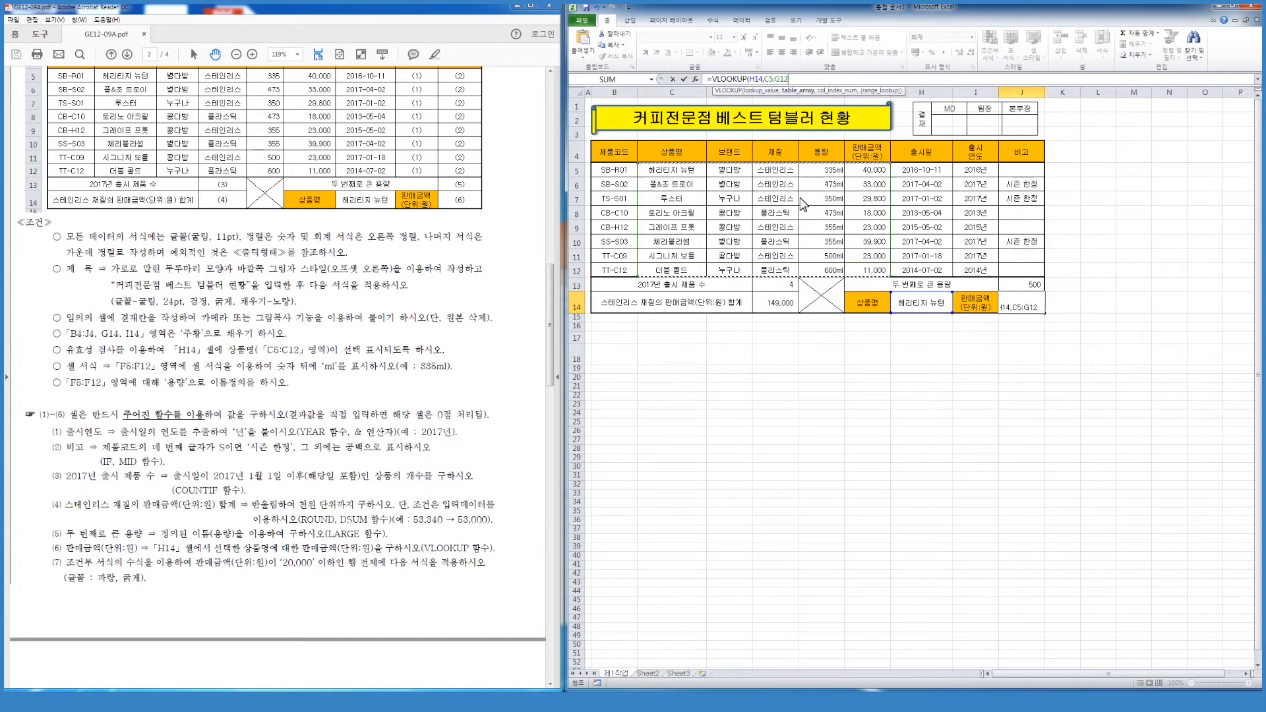
{"action": "type", "text": ","}
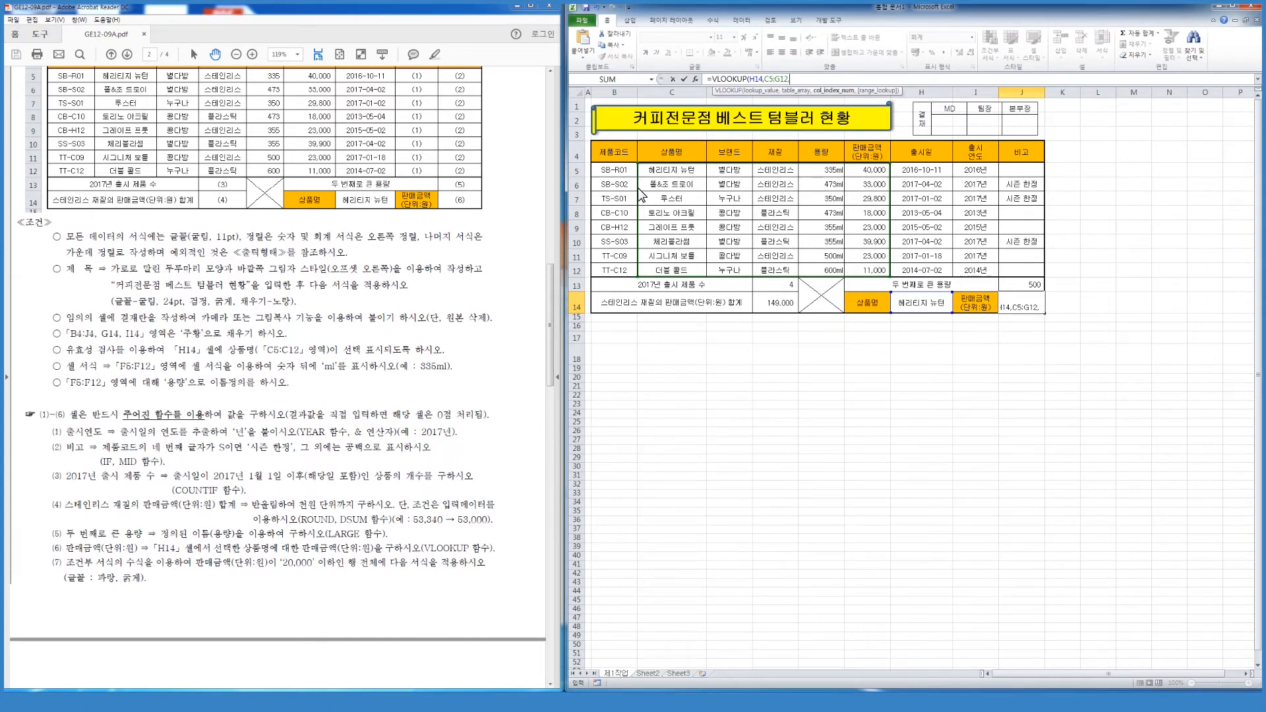
{"action": "type", "text": "5,0"}
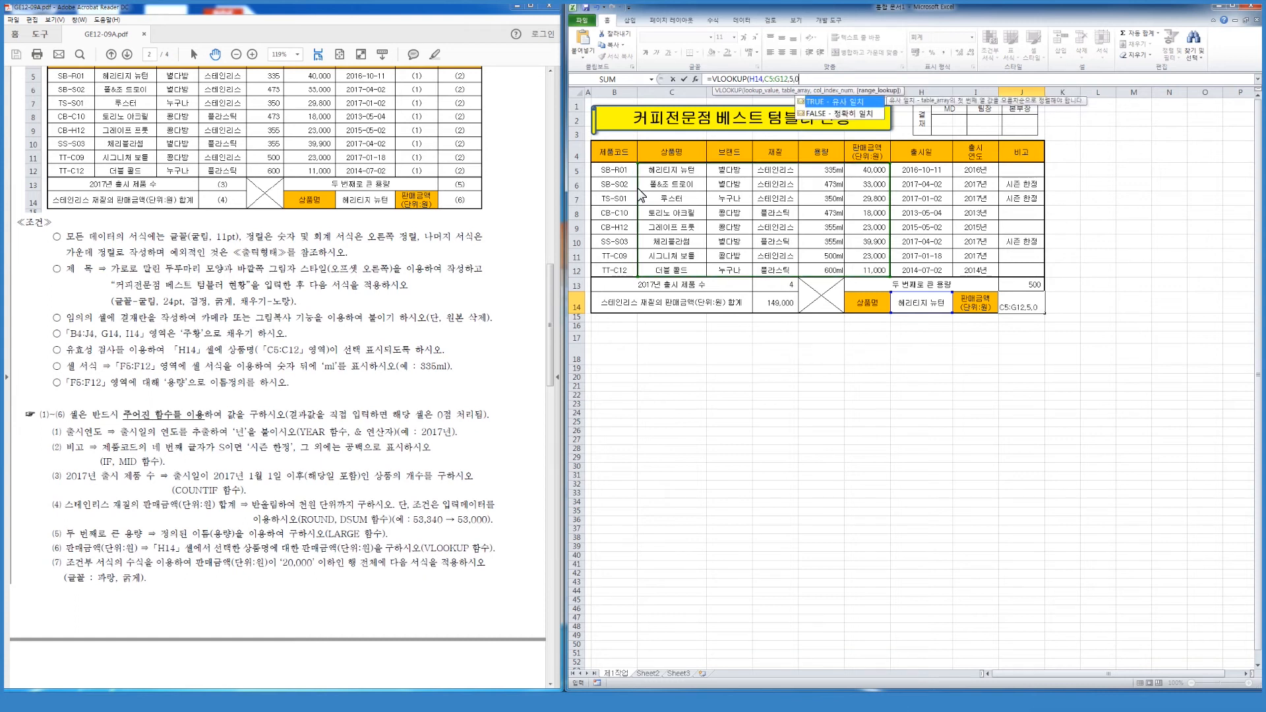
{"action": "type", "text": ")"}
{"action": "key", "text": "Return"}
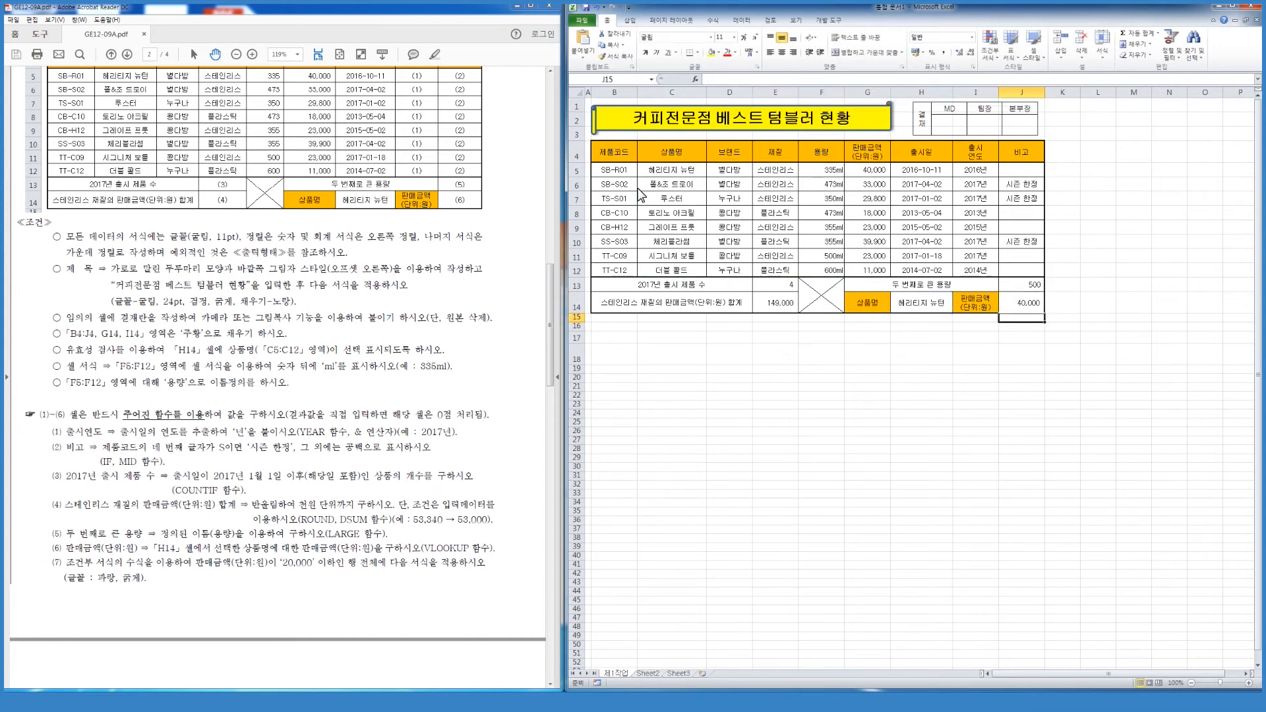
Test the J14 lookup by choosing another 상품명 in H14, and set H14 back to 헤리티지 뉴턴.
{"action": "left_click", "coordinate": [935, 307]}
{"action": "left_click", "coordinate": [957, 308]}
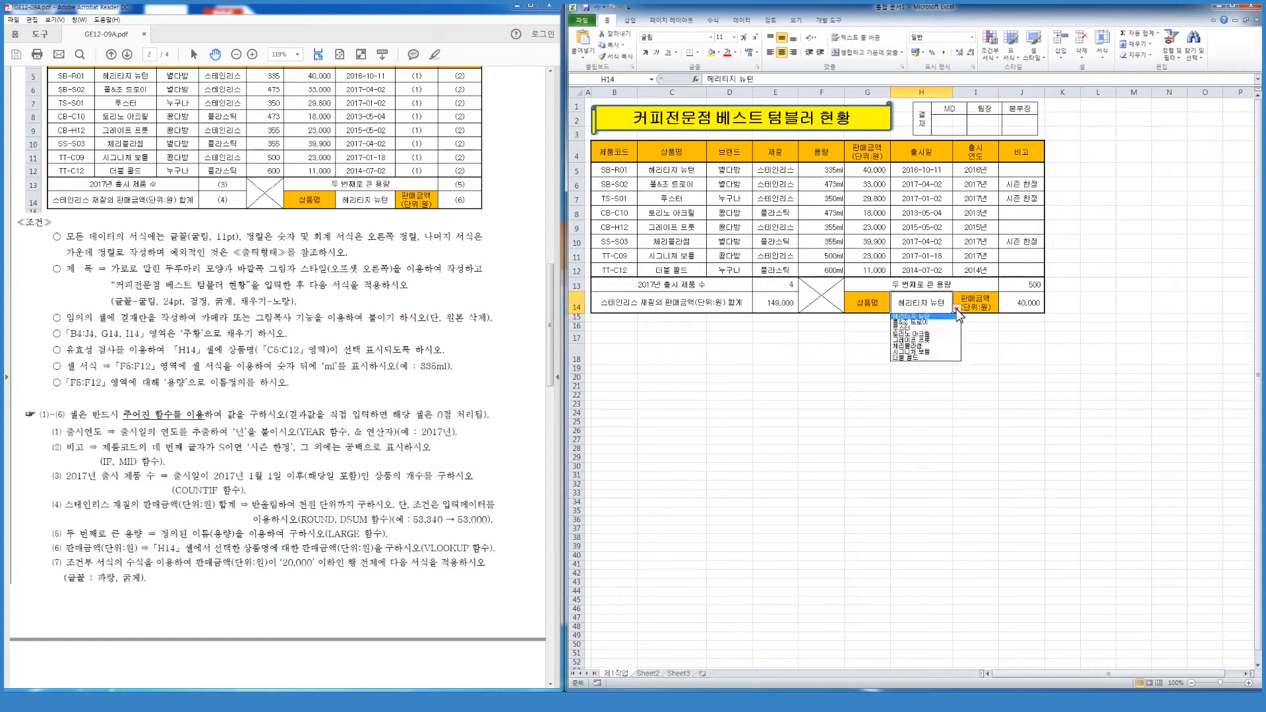
{"action": "left_click", "coordinate": [943, 335]}
{"action": "left_click", "coordinate": [957, 308]}
{"action": "left_click", "coordinate": [934, 317]}
{"action": "key", "text": "Right"}
{"action": "key", "text": "Right"}
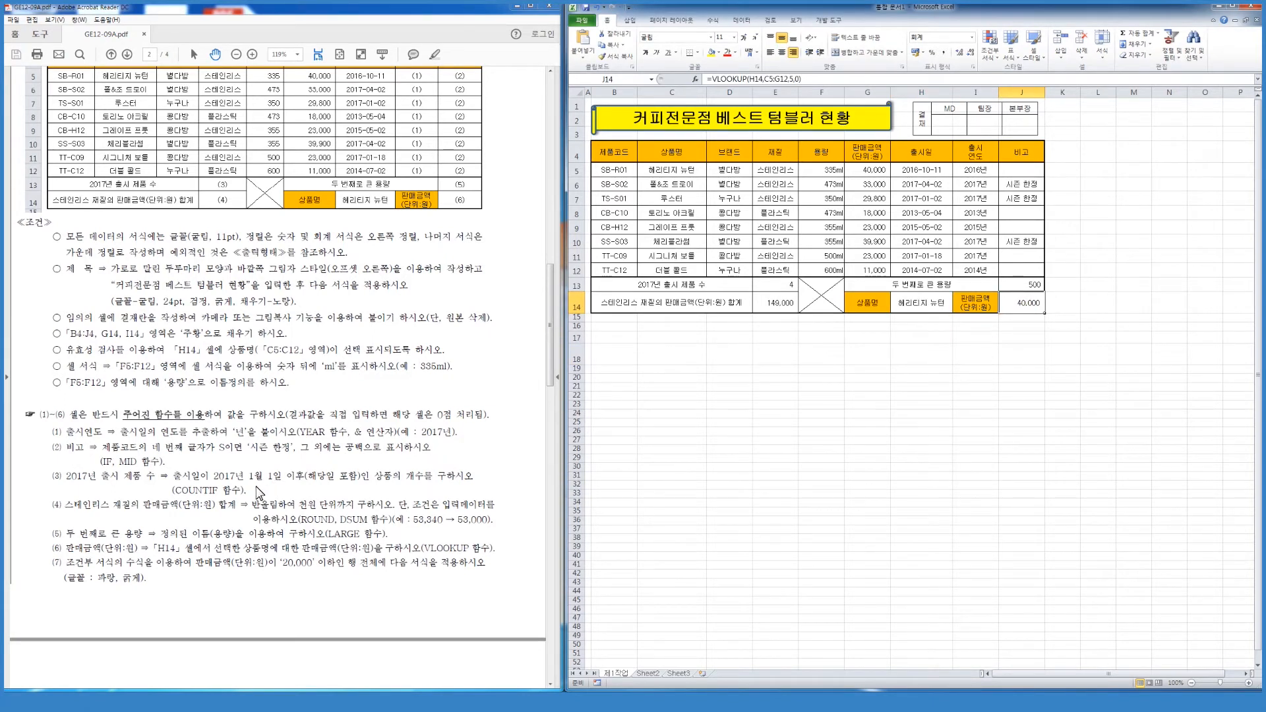
Create a formula-based conditional formatting rule for B5:J12 with the condition =$G5<=20000.
{"action": "scroll", "coordinate": [257, 494], "scroll_direction": "down", "scroll_amount": 3}
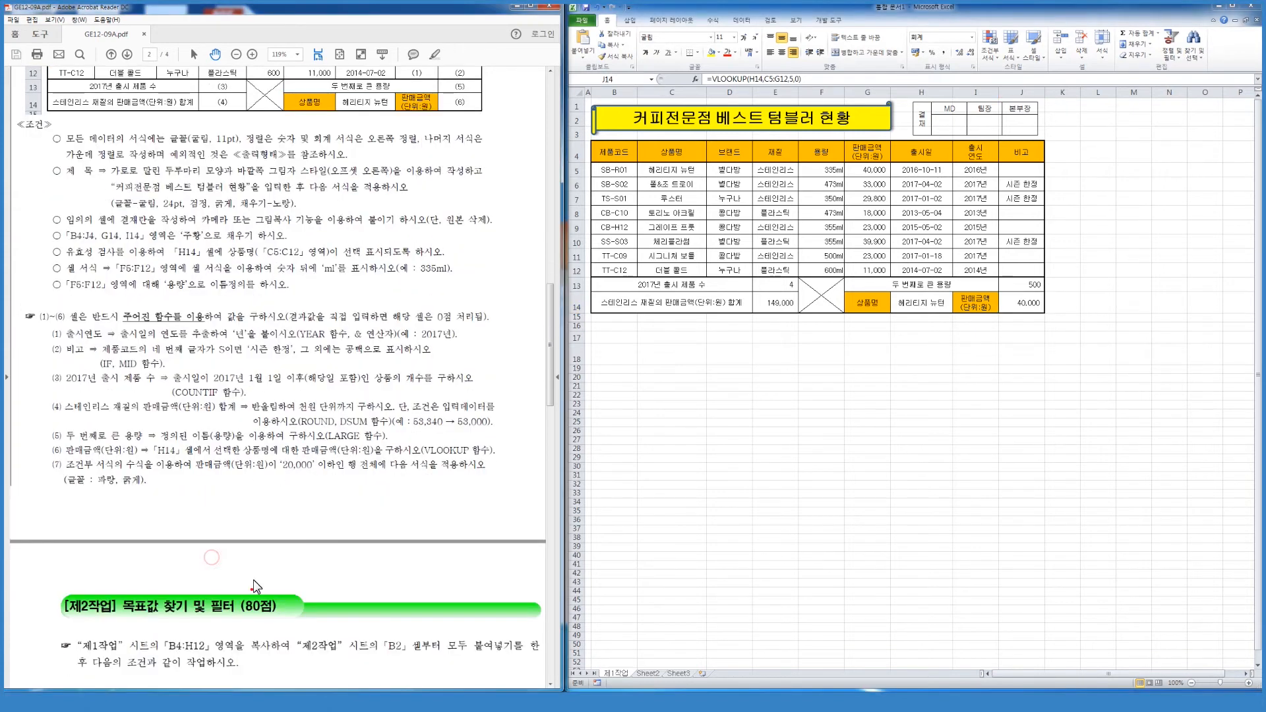
{"action": "scroll", "coordinate": [316, 527], "scroll_direction": "up", "scroll_amount": 4}
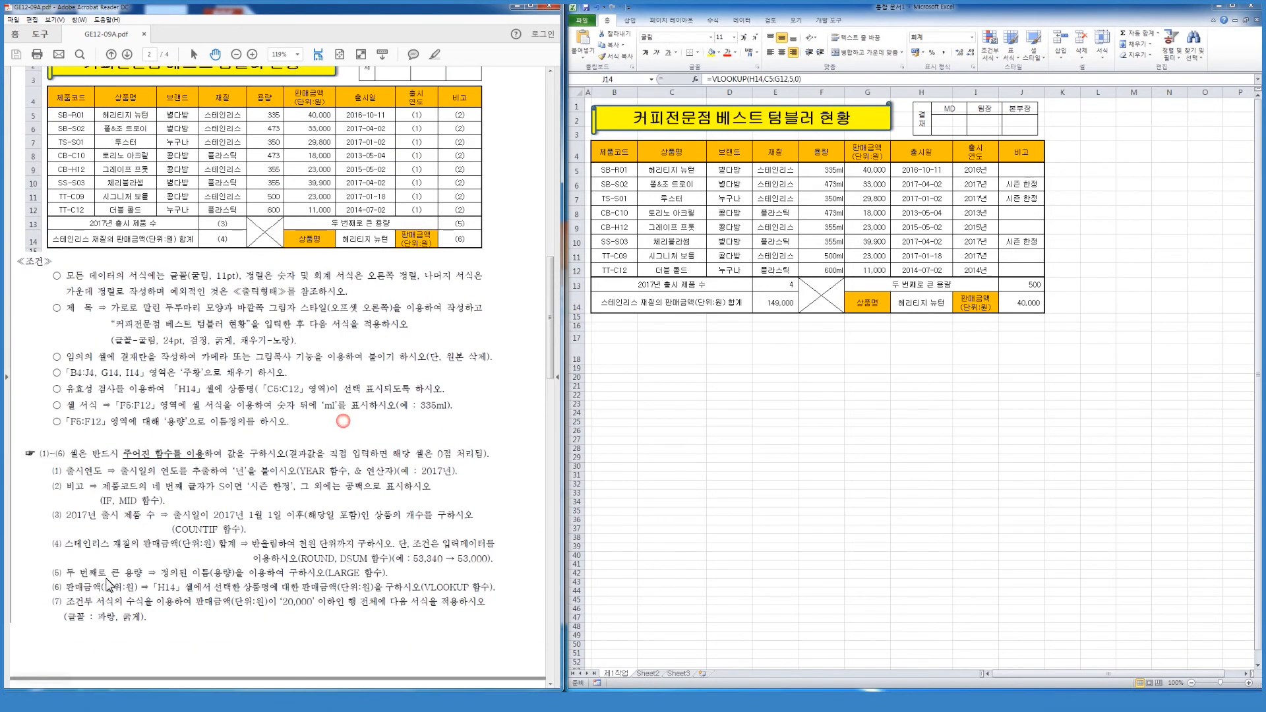
{"action": "left_click_drag", "start_coordinate": [610, 170], "coordinate": [1022, 273]}
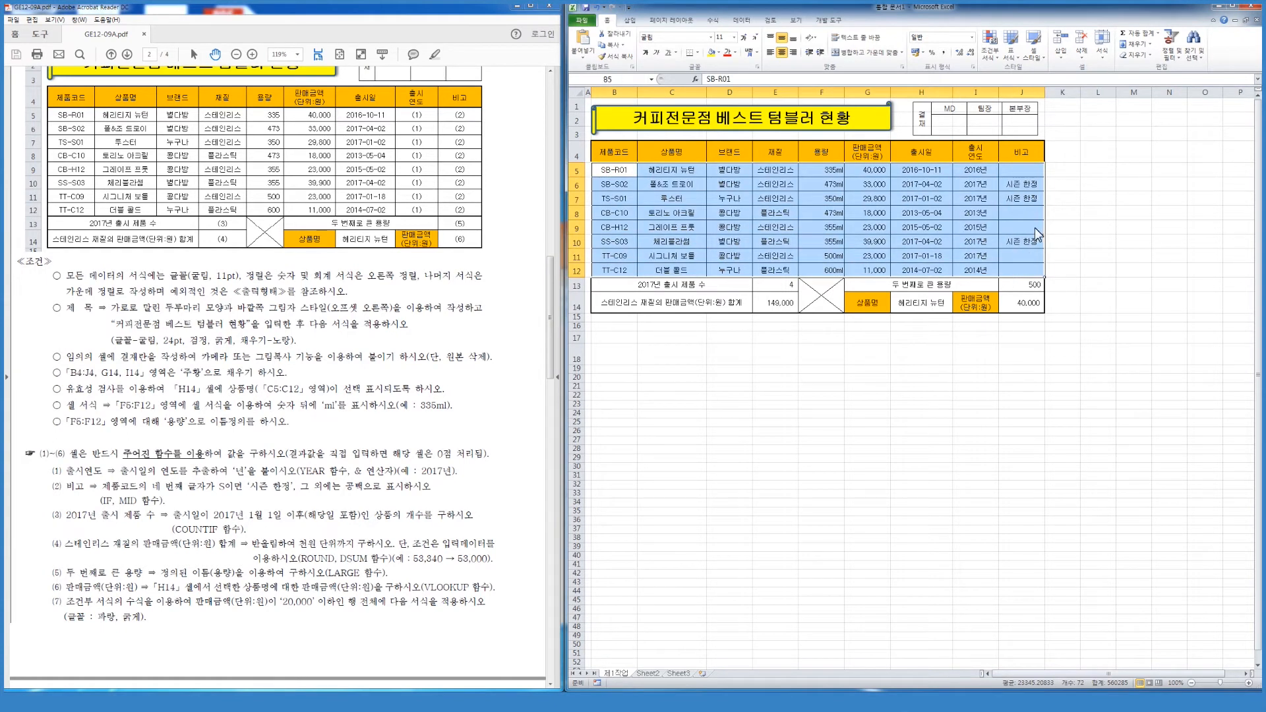
{"action": "left_click", "coordinate": [991, 48]}
{"action": "left_click", "coordinate": [1009, 190]}
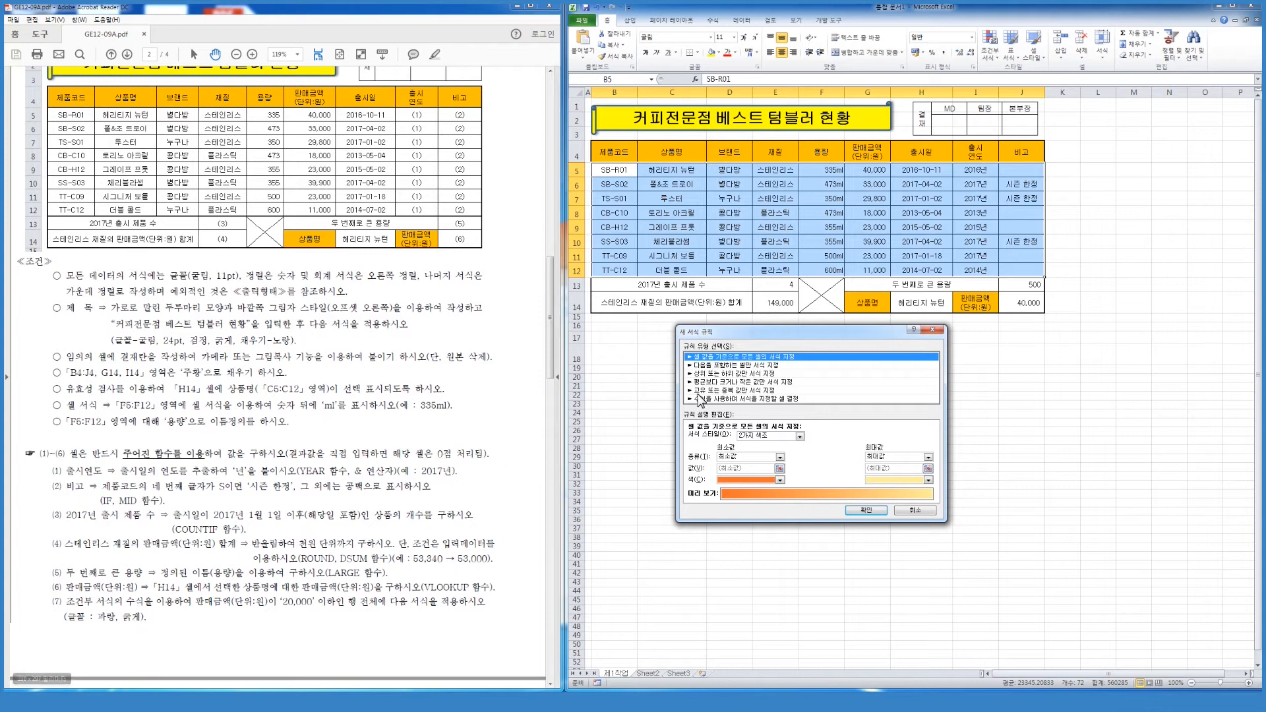
{"action": "left_click", "coordinate": [716, 399]}
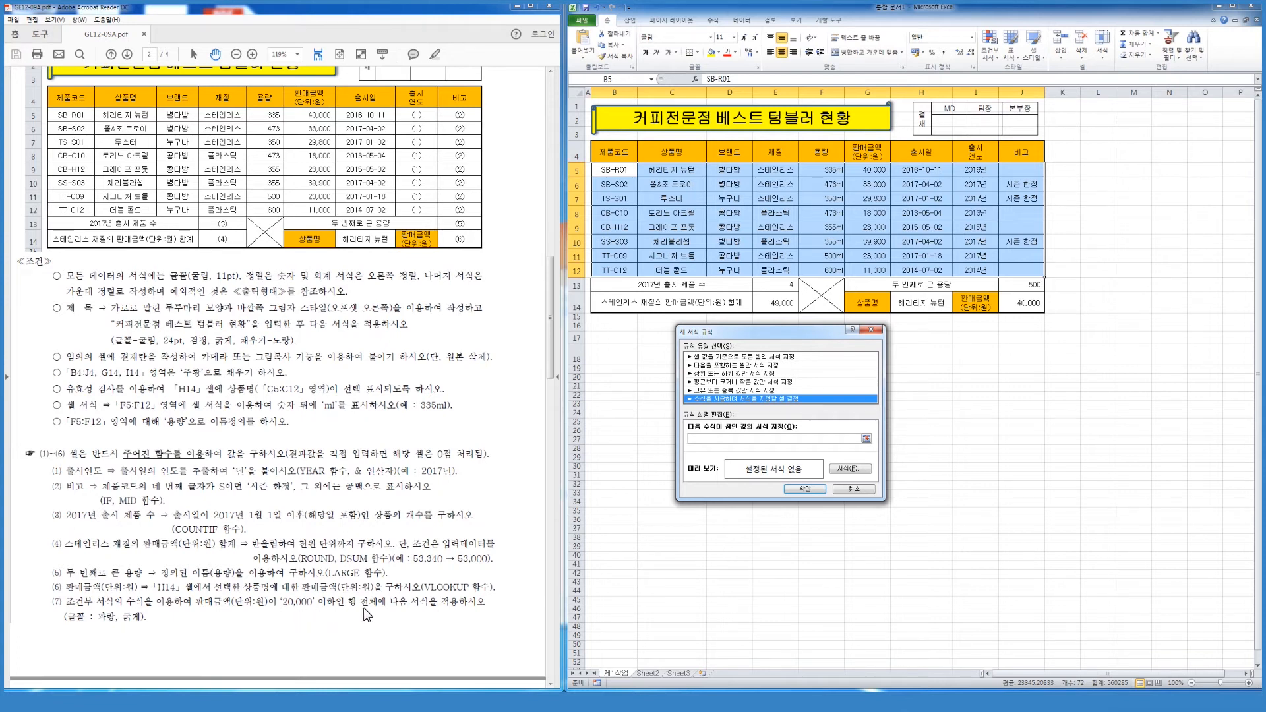
{"action": "left_click", "coordinate": [805, 438]}
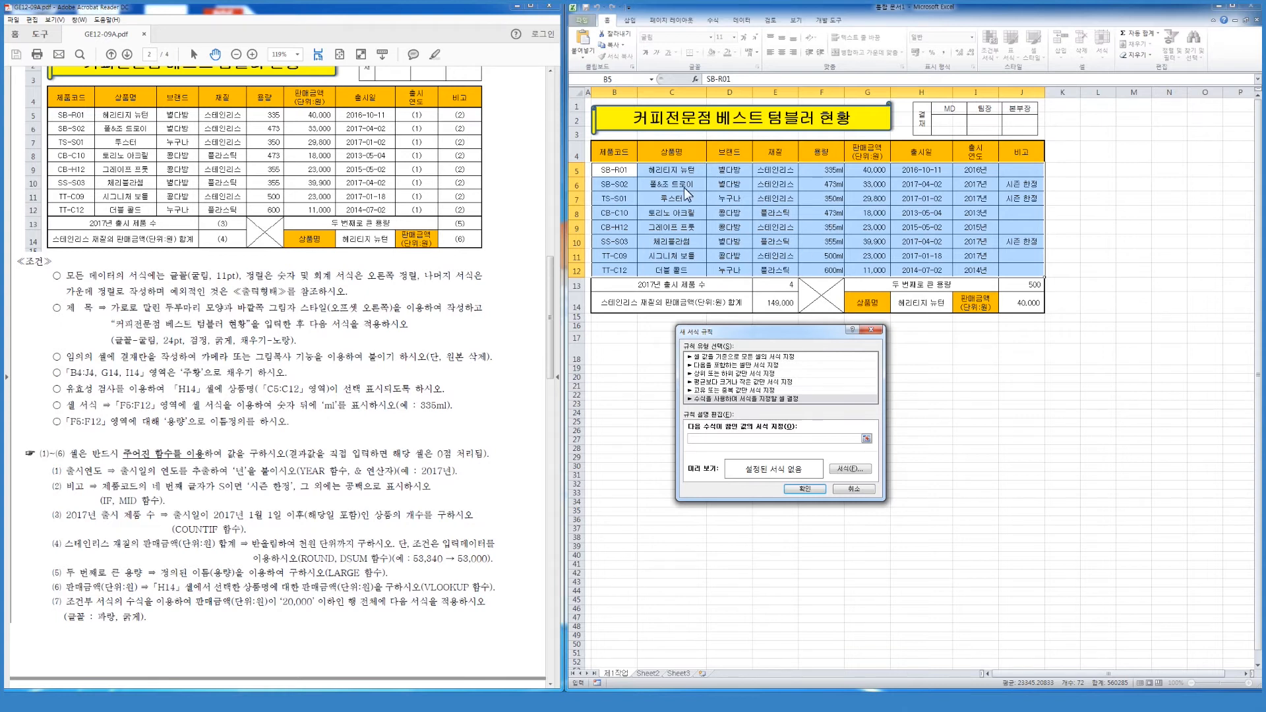
{"action": "left_click", "coordinate": [877, 172]}
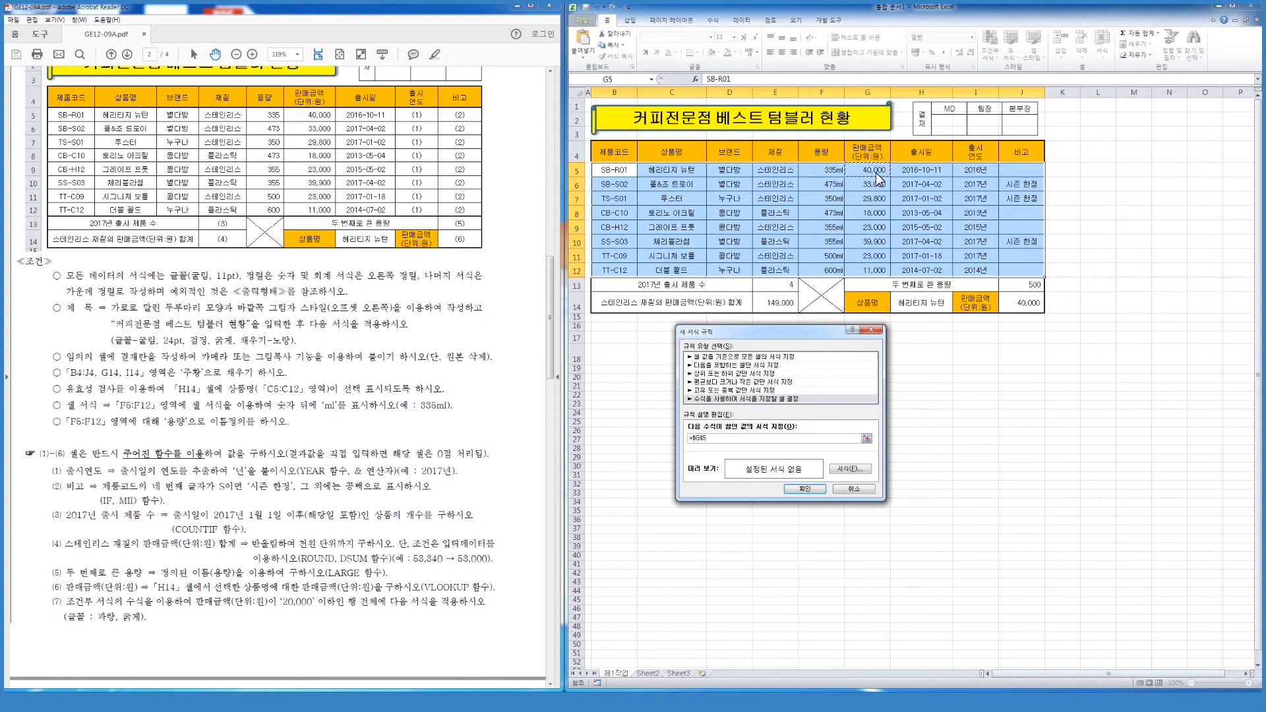
{"action": "key", "text": "F4"}
{"action": "key", "text": "F4"}
{"action": "type", "text": "<=2"}
Give the conditional formatting rule a bold, blue font and apply it to the table rows.
{"action": "left_click", "coordinate": [854, 469]}
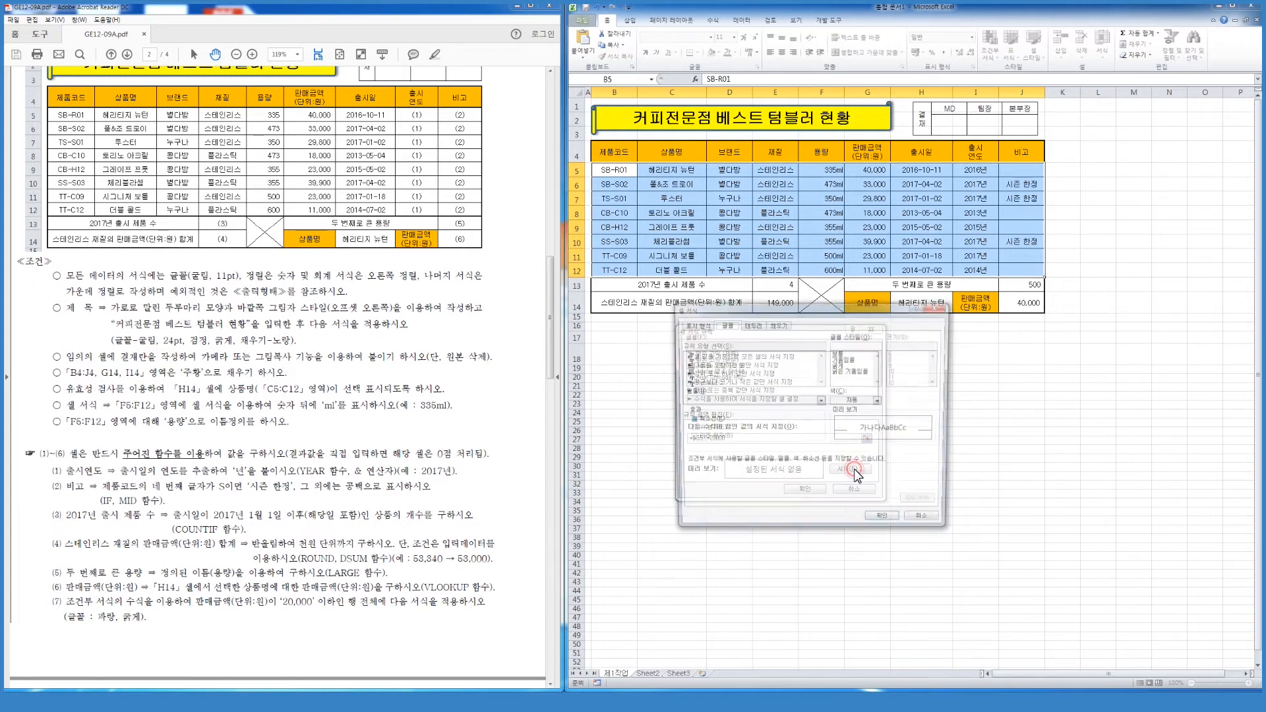
{"action": "left_click", "coordinate": [844, 365]}
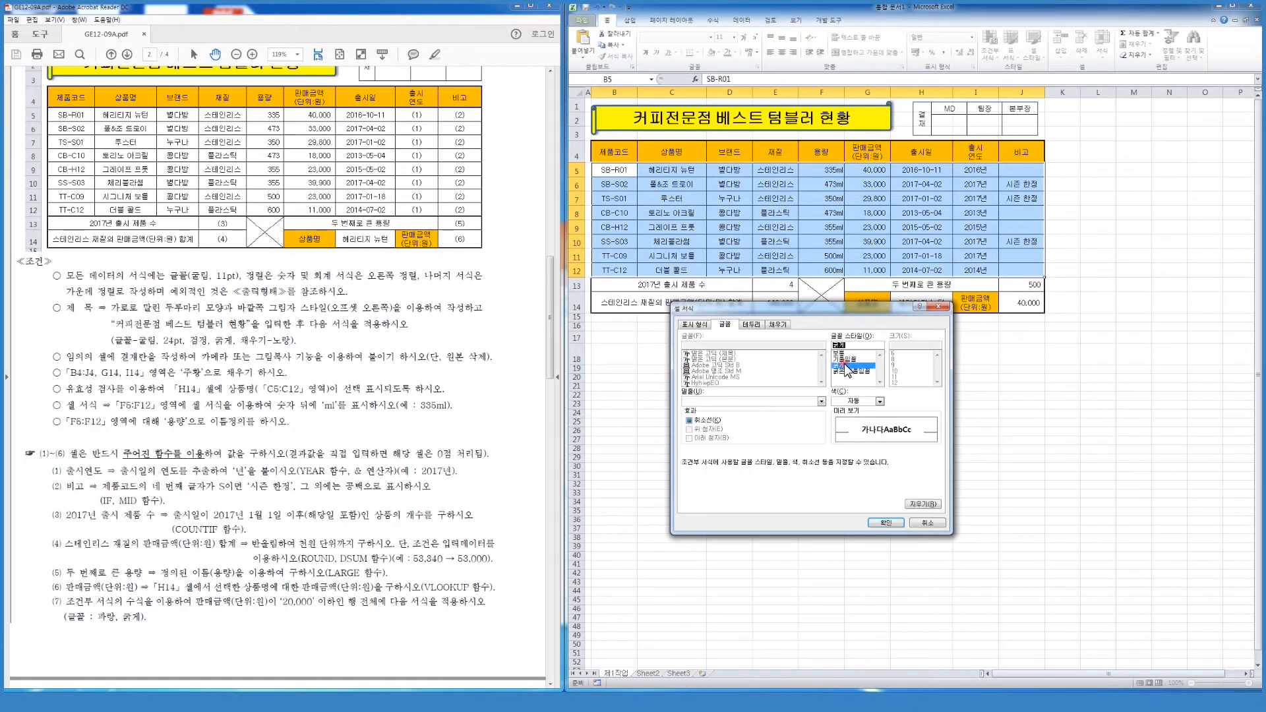
{"action": "left_click", "coordinate": [851, 401]}
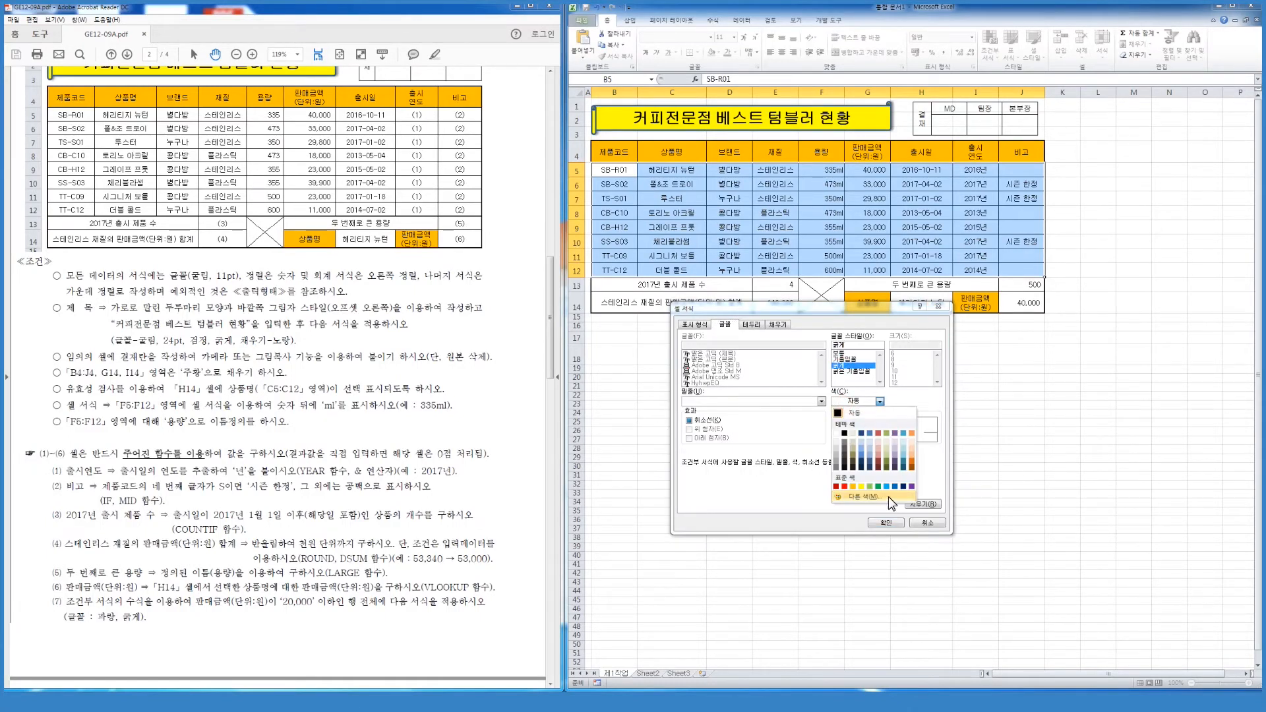
{"action": "left_click", "coordinate": [893, 488]}
{"action": "left_click", "coordinate": [885, 522]}
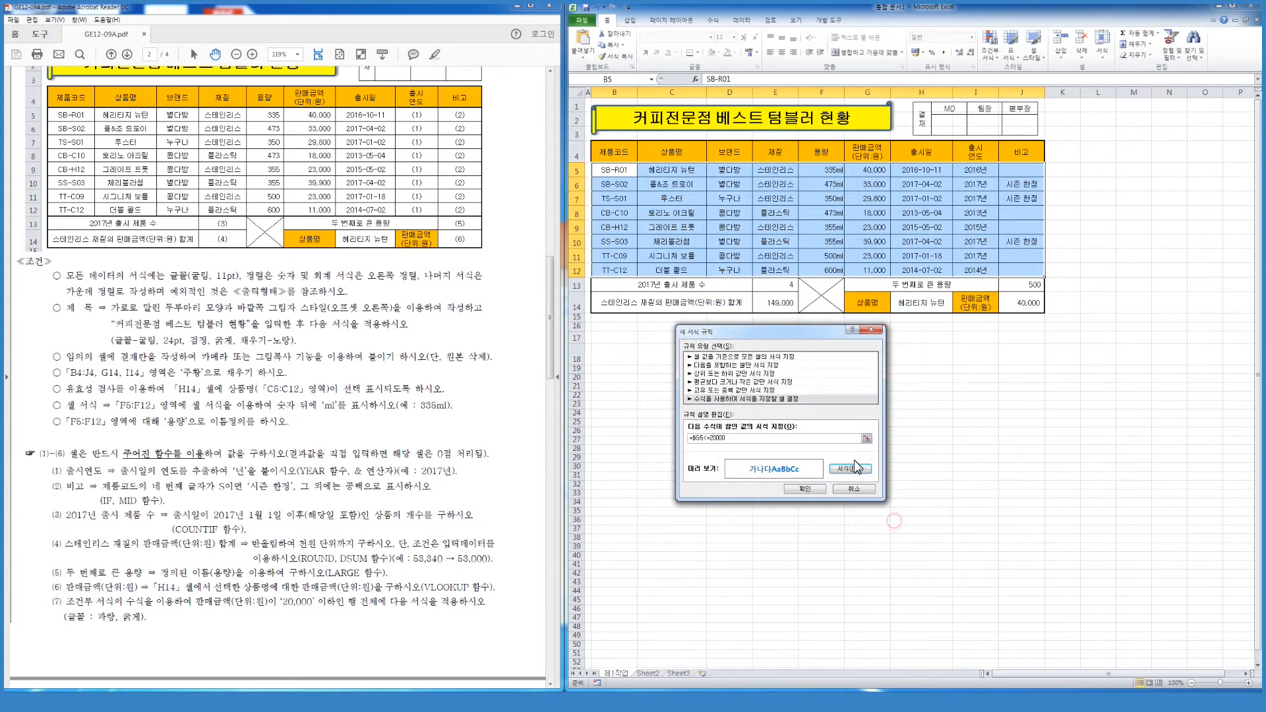
{"action": "left_click", "coordinate": [805, 488]}
{"action": "left_click", "coordinate": [879, 354]}
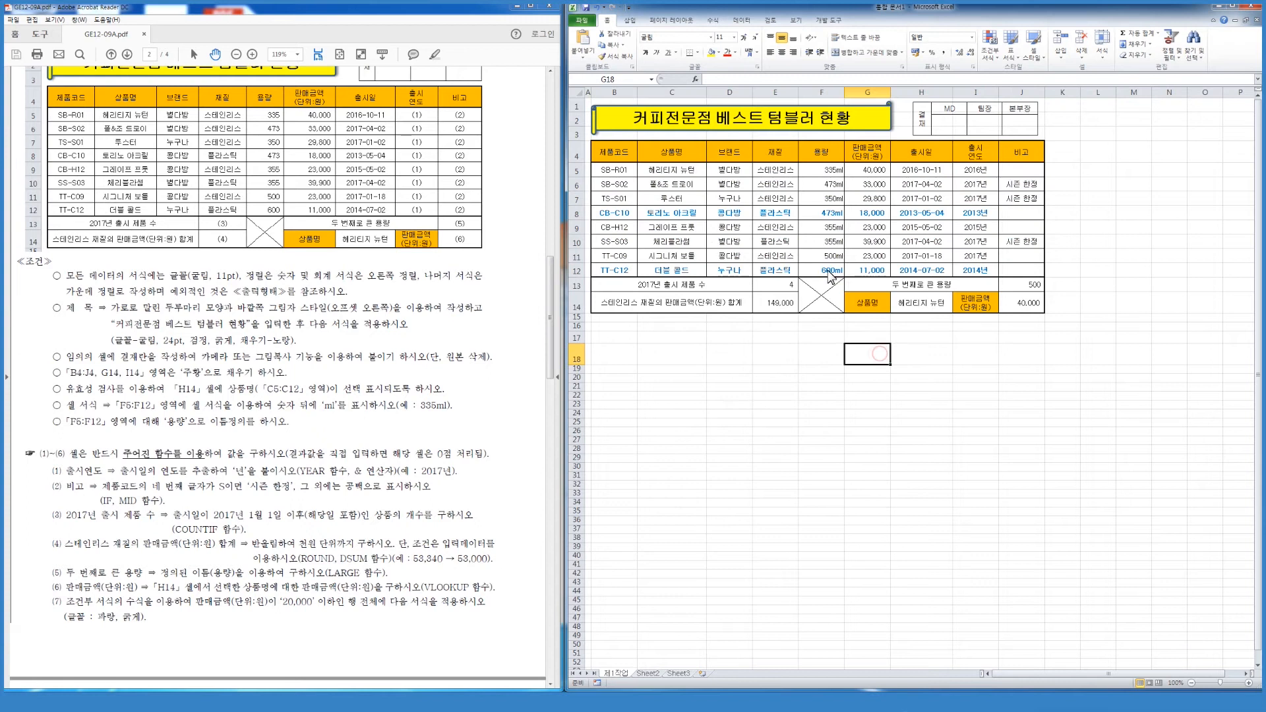
{"action": "left_click", "coordinate": [832, 430]}
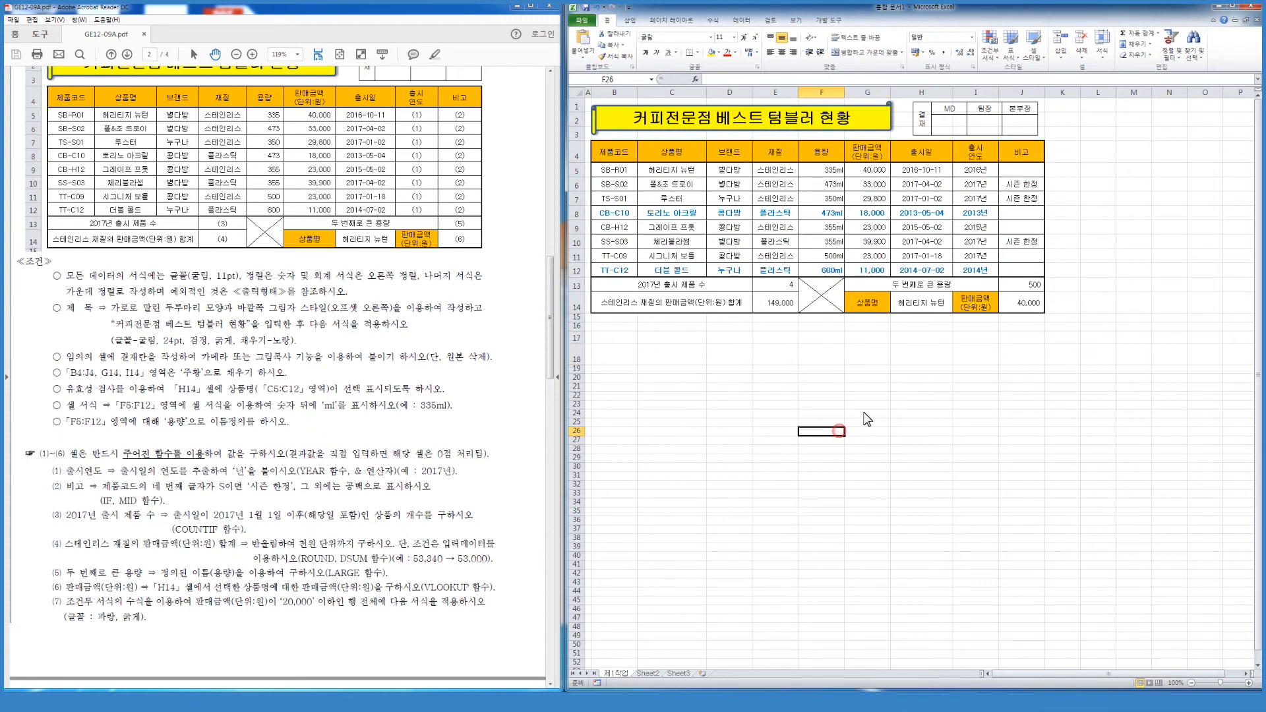
Go to the 제2작업 instructions in the PDF and rename Sheet2 as 제2작업.
{"action": "left_click", "coordinate": [359, 476]}
{"action": "scroll", "coordinate": [340, 402], "scroll_direction": "up", "scroll_amount": 1}
{"action": "scroll", "coordinate": [339, 403], "scroll_direction": "up", "scroll_amount": 2}
{"action": "scroll", "coordinate": [301, 508], "scroll_direction": "down", "scroll_amount": 8}
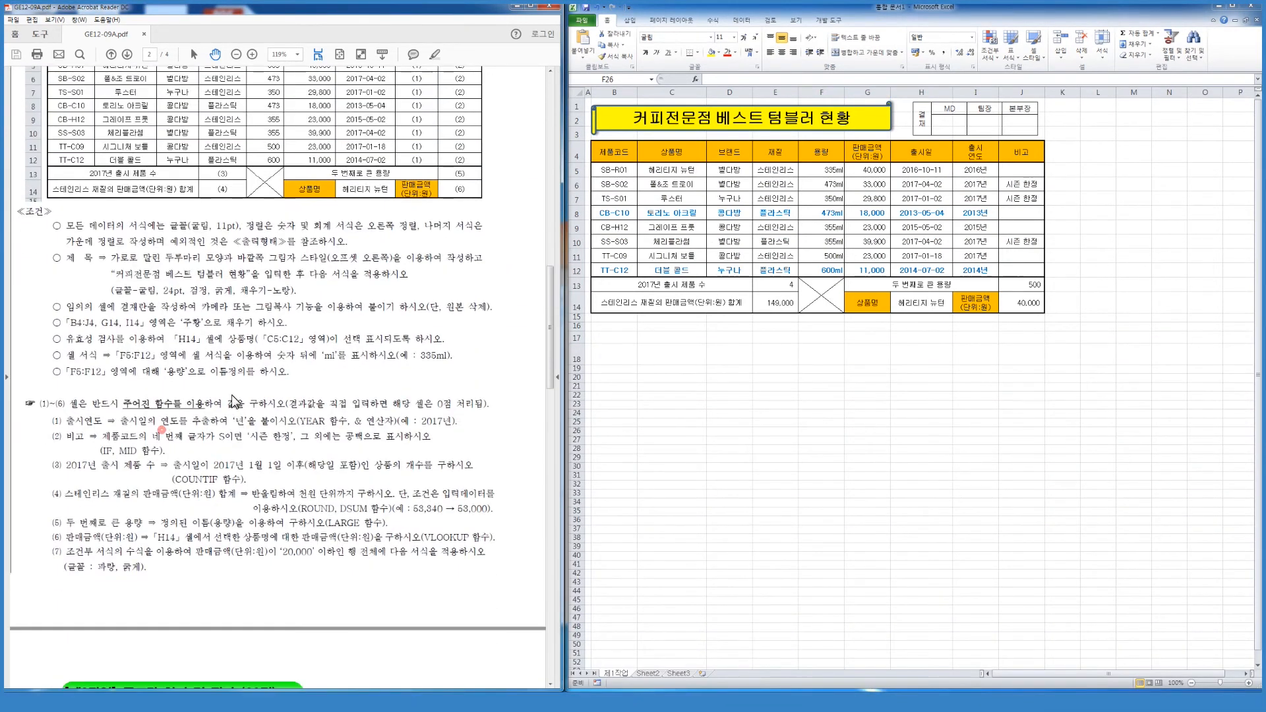
{"action": "scroll", "coordinate": [301, 508], "scroll_direction": "down", "scroll_amount": 8}
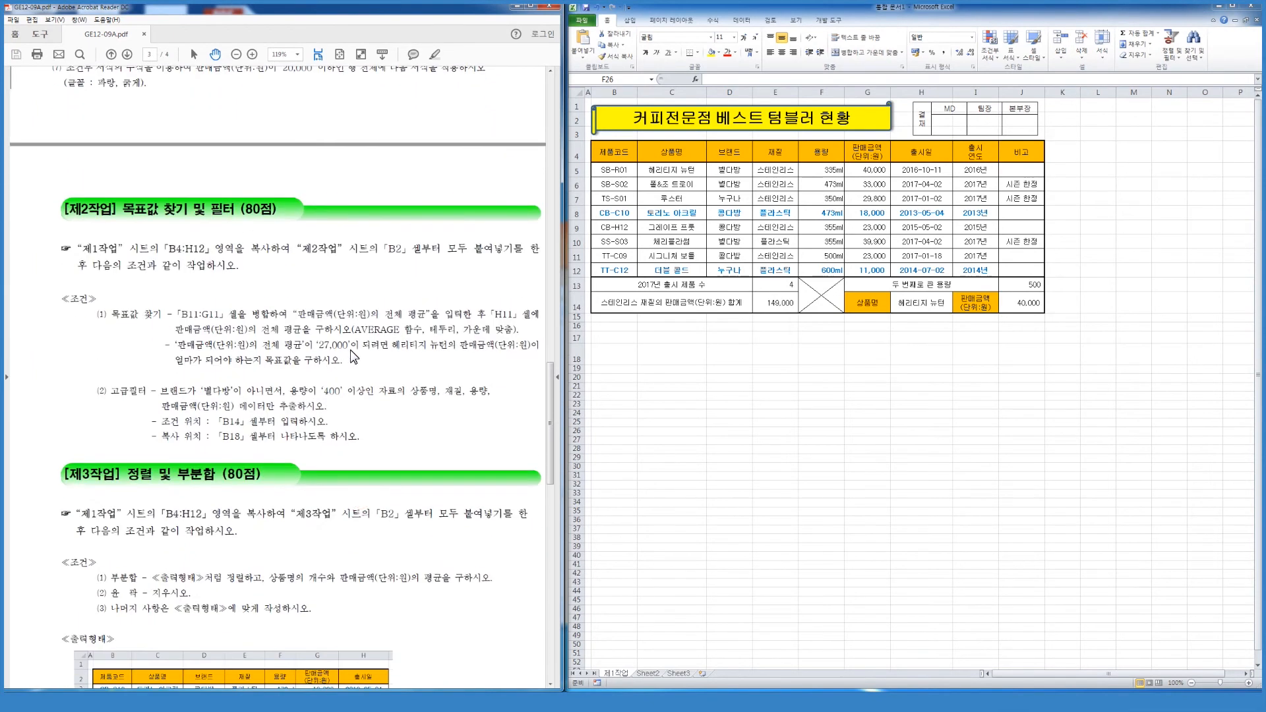
{"action": "scroll", "coordinate": [344, 309], "scroll_direction": "down", "scroll_amount": 3}
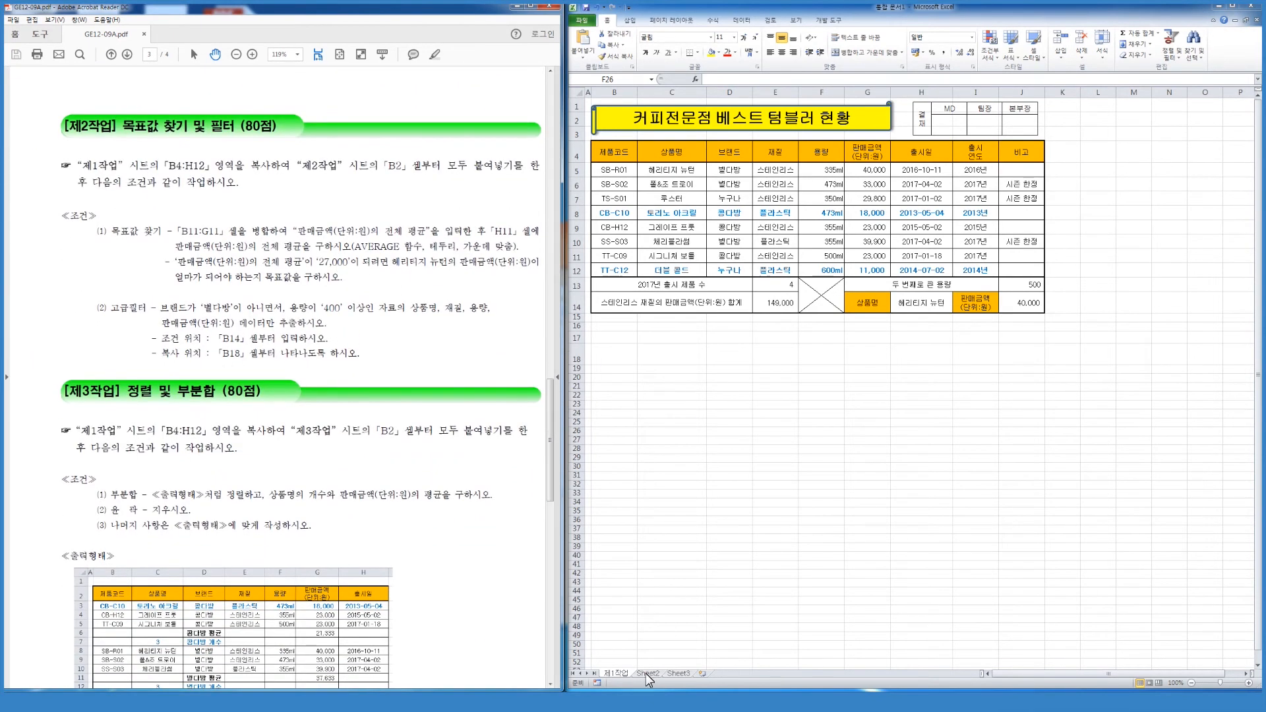
{"action": "left_click", "coordinate": [647, 673]}
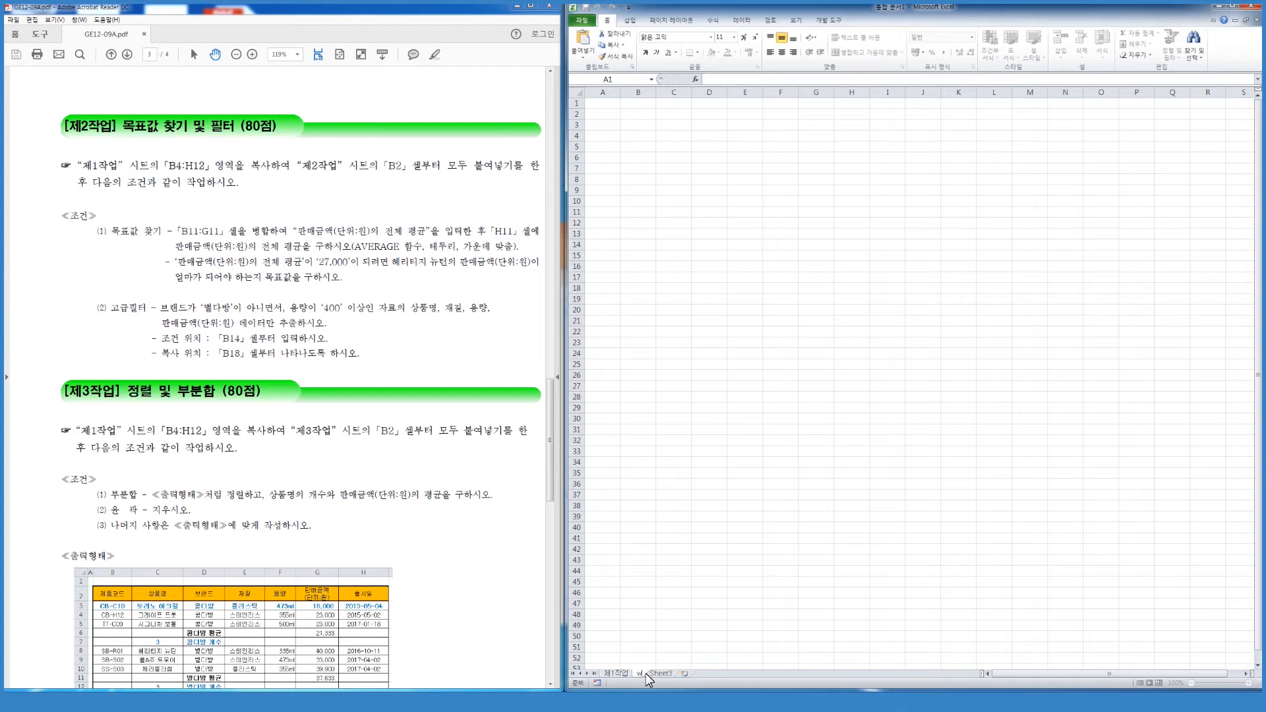
{"action": "type", "text": "제2작업"}
{"action": "key", "text": "Return"}
Set the width of column A on the 제2작업 sheet to 1.
{"action": "right_click", "coordinate": [603, 93]}
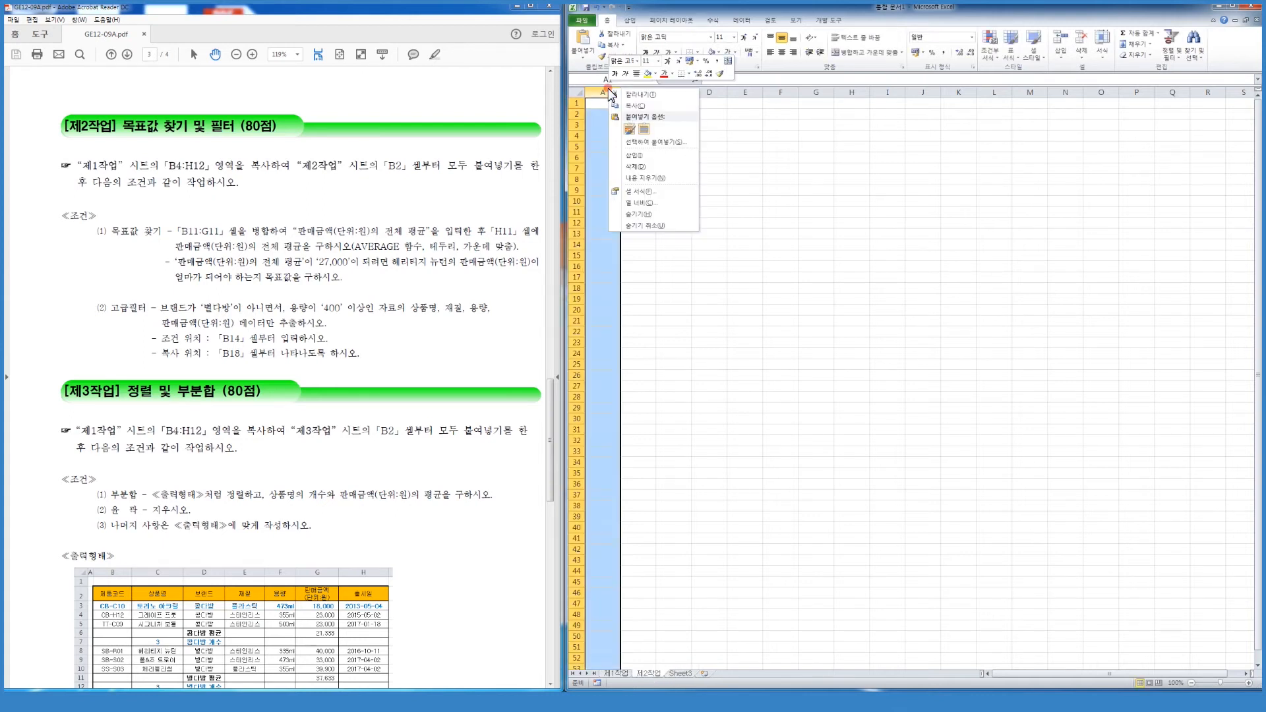
{"action": "left_click", "coordinate": [650, 203]}
{"action": "type", "text": "1"}
{"action": "key", "text": "Return"}
Set the font of the entire 제2작업 sheet to 굴림.
{"action": "left_click", "coordinate": [581, 94]}
{"action": "left_click", "coordinate": [661, 38]}
{"action": "type", "text": "굴림"}
{"action": "key", "text": "Return"}
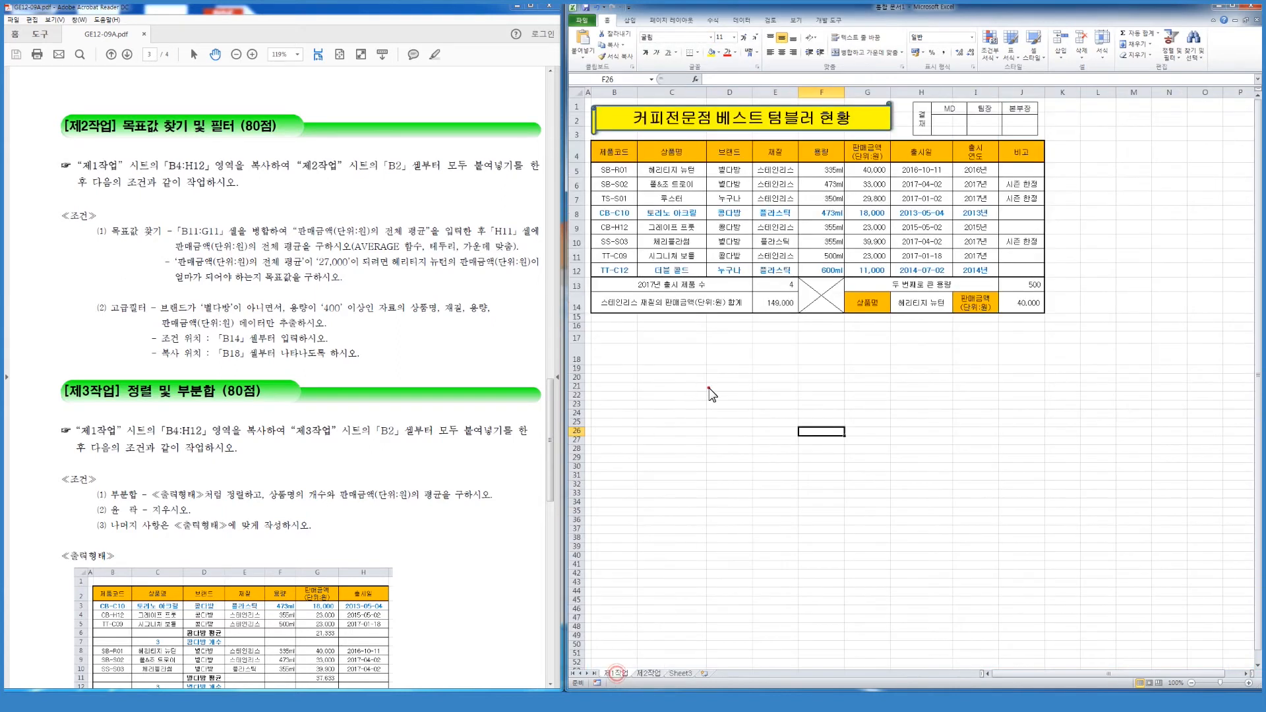
Copy the range B4:H12 from the 제1작업 sheet and paste it at B2 on the 제2작업 sheet.
{"action": "left_click", "coordinate": [711, 388]}
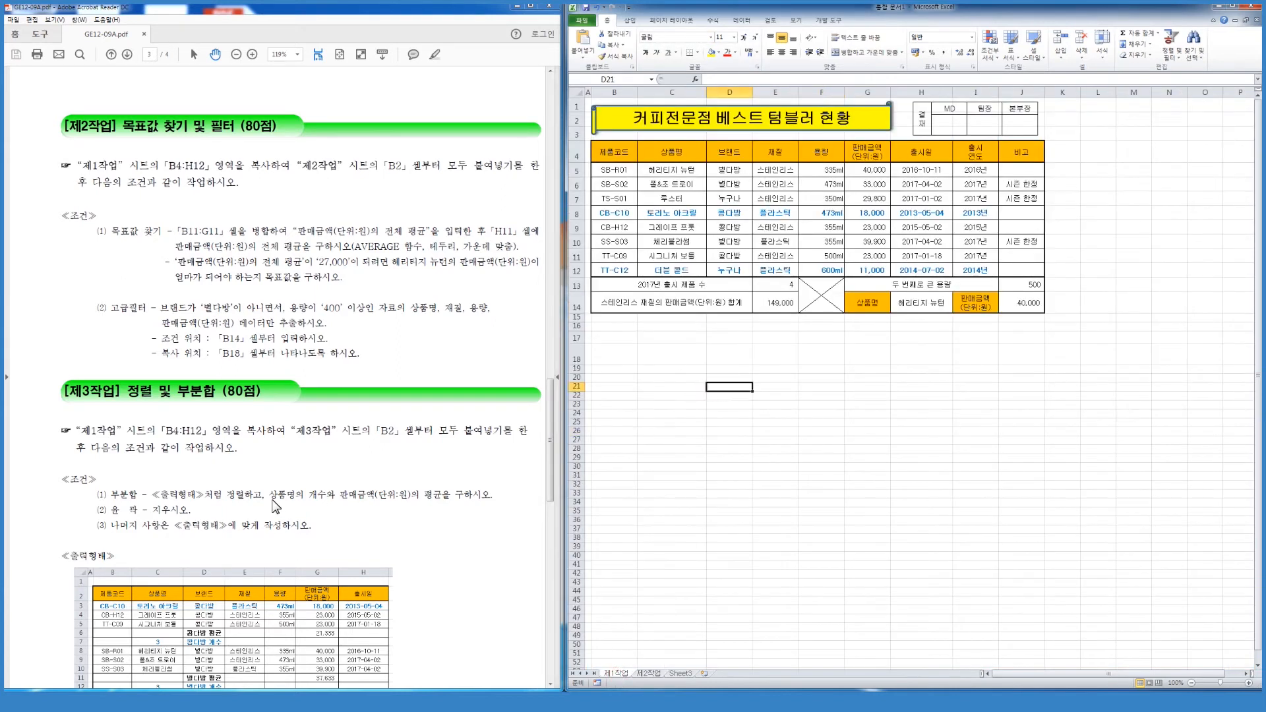
{"action": "scroll", "coordinate": [197, 174], "scroll_direction": "up", "scroll_amount": 1}
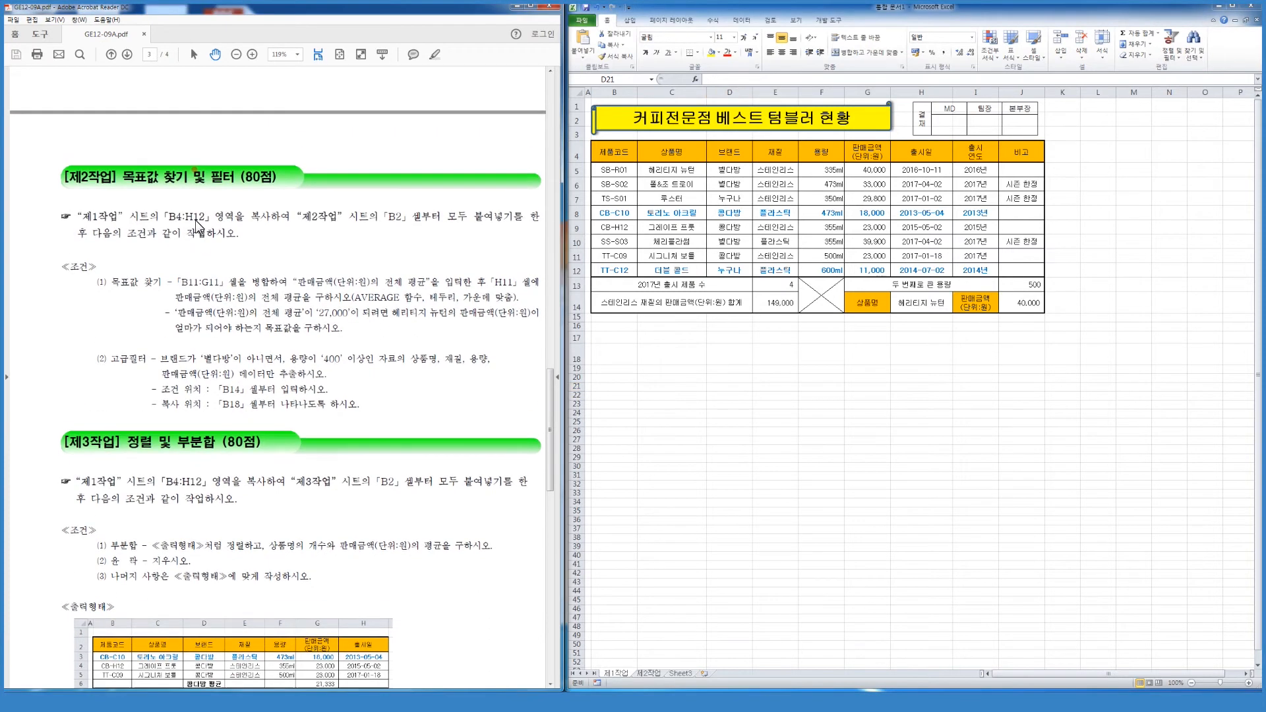
{"action": "left_click_drag", "start_coordinate": [613, 152], "coordinate": [930, 269]}
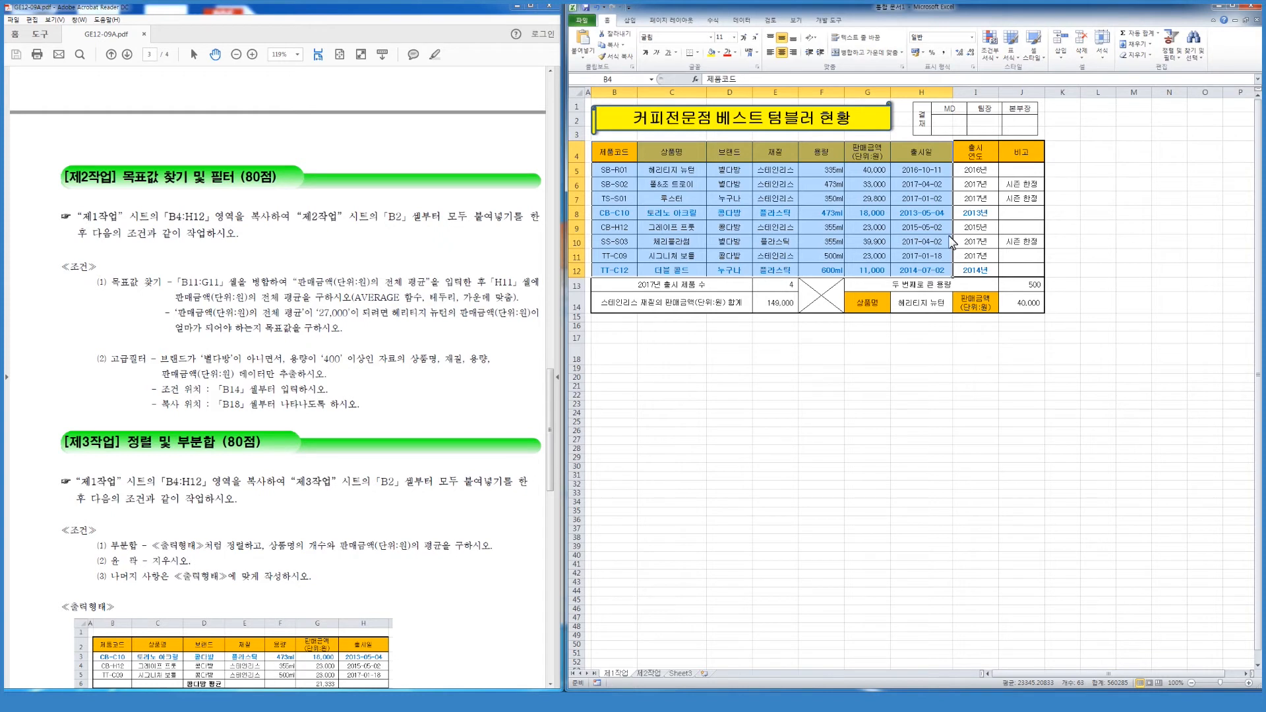
{"action": "key", "text": "ctrl+c"}
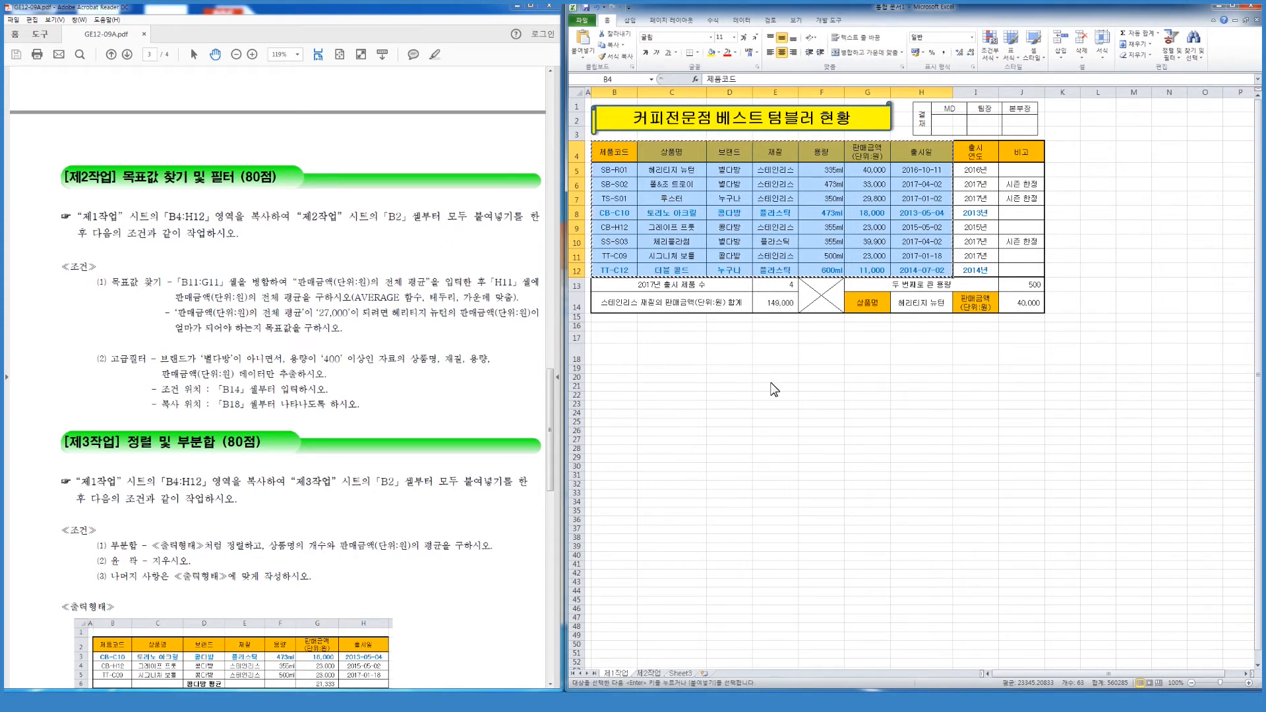
{"action": "left_click", "coordinate": [648, 673]}
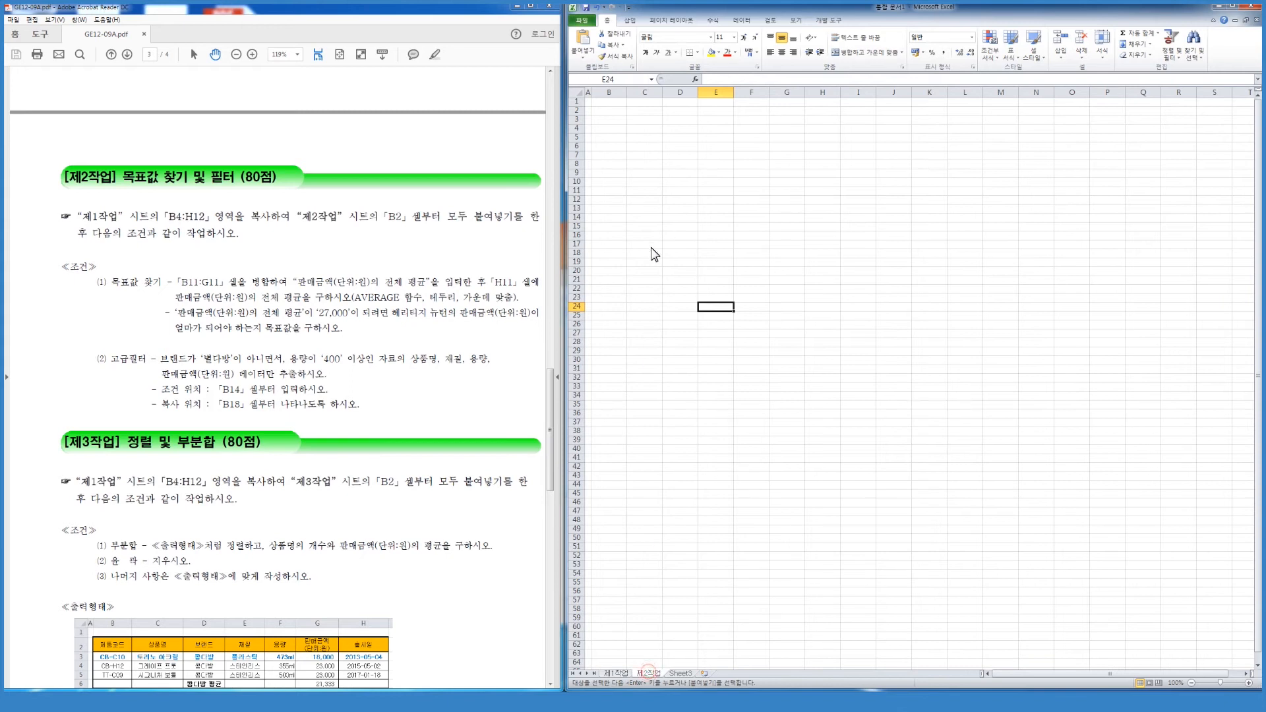
{"action": "left_click", "coordinate": [645, 145]}
{"action": "left_click", "coordinate": [608, 112]}
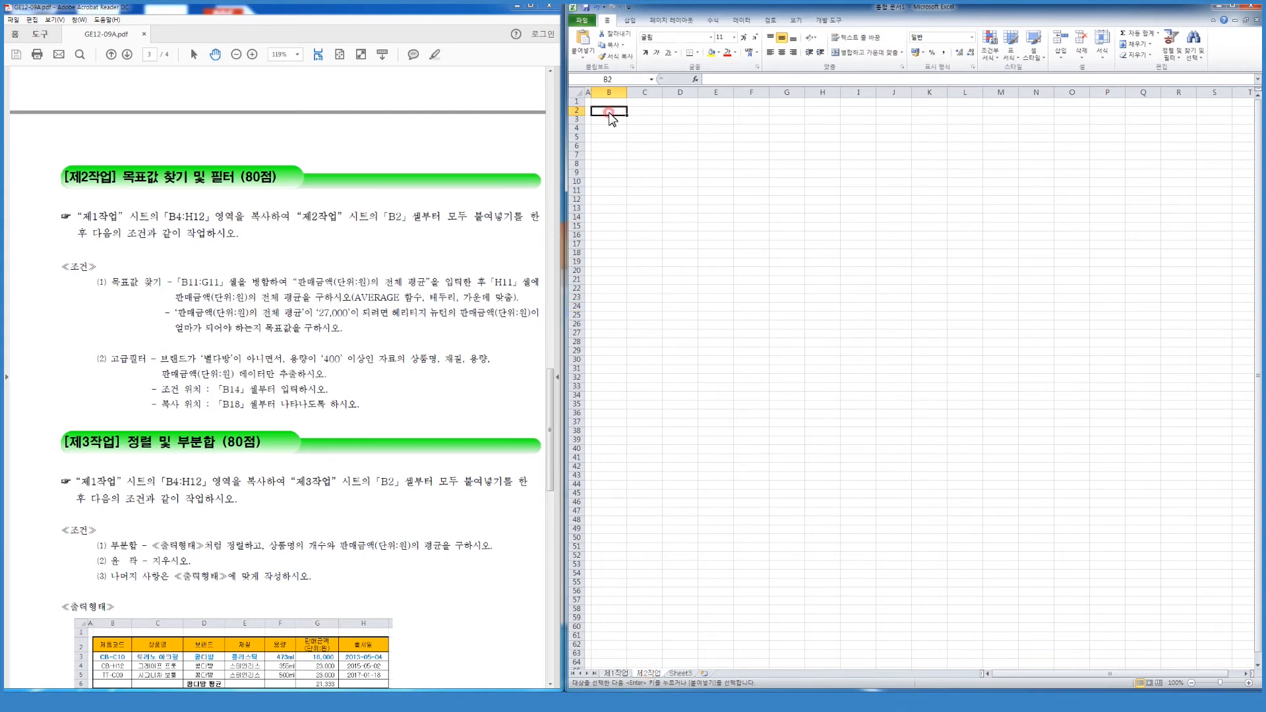
{"action": "key", "text": "ctrl+v"}
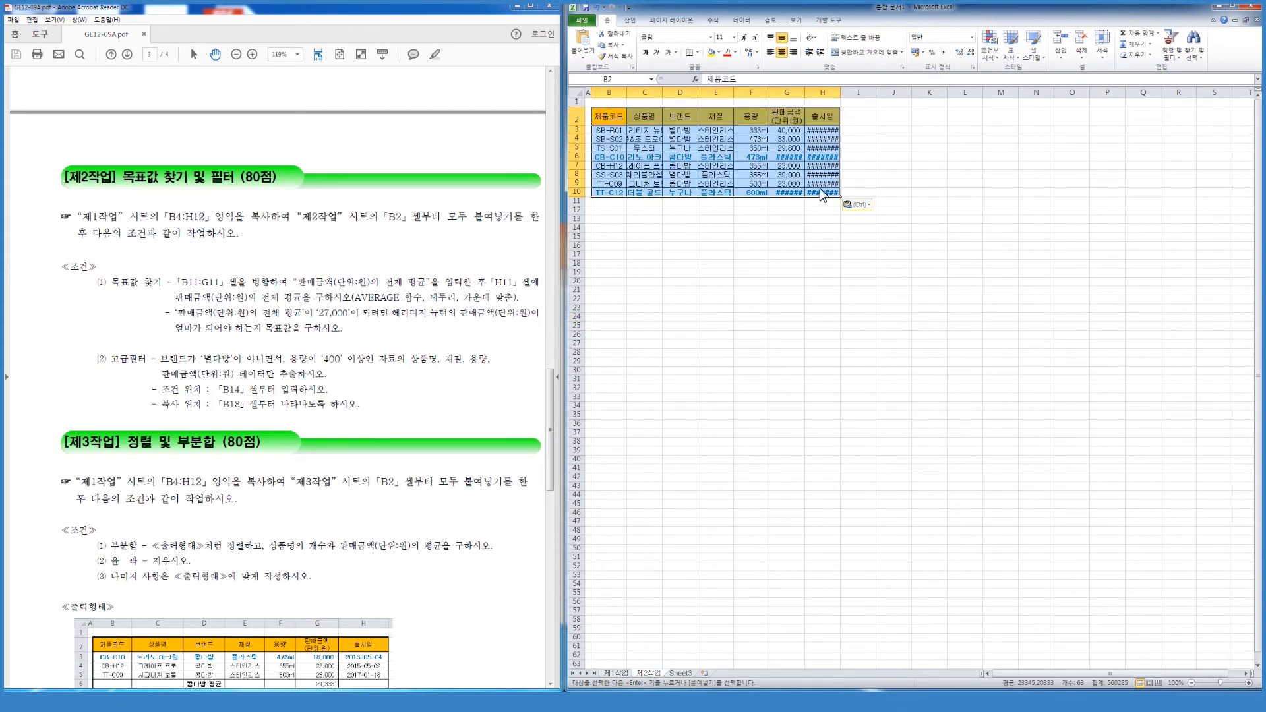
Auto-fit the widths of columns B through H to the pasted table's contents.
{"action": "left_click_drag", "start_coordinate": [611, 99], "coordinate": [805, 96]}
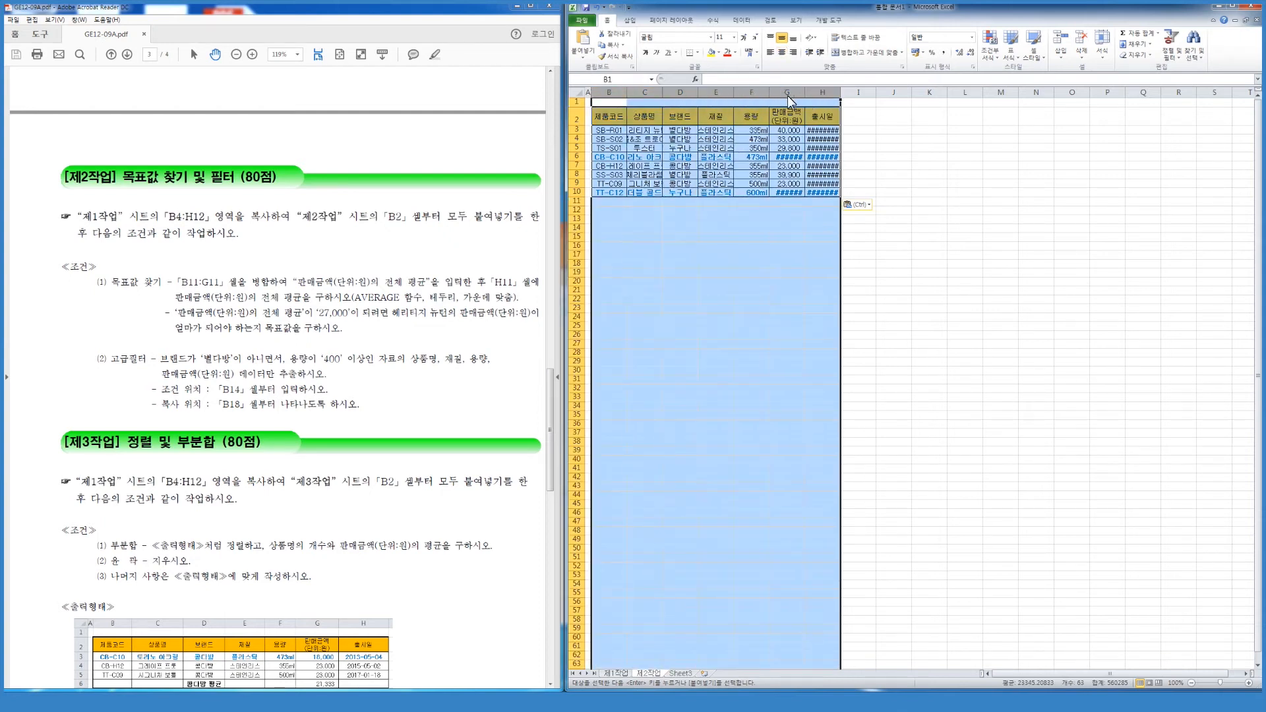
{"action": "double_click", "coordinate": [768, 96]}
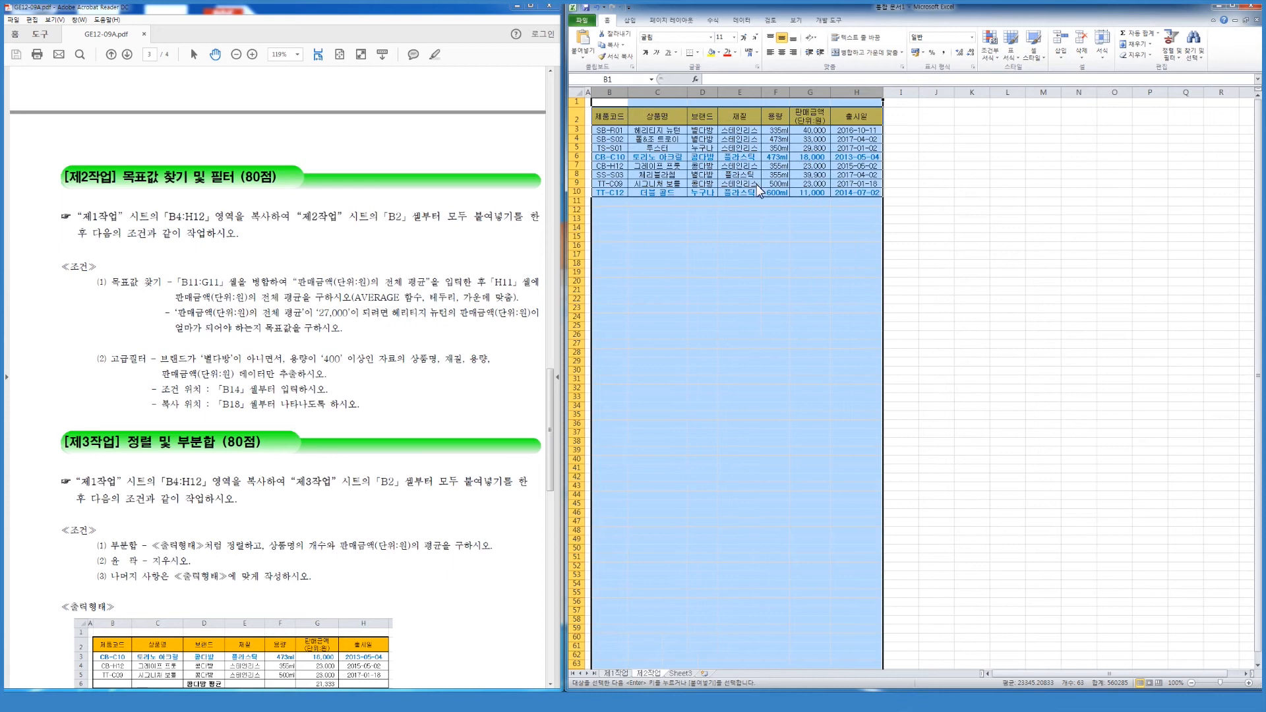
{"action": "left_click", "coordinate": [721, 256]}
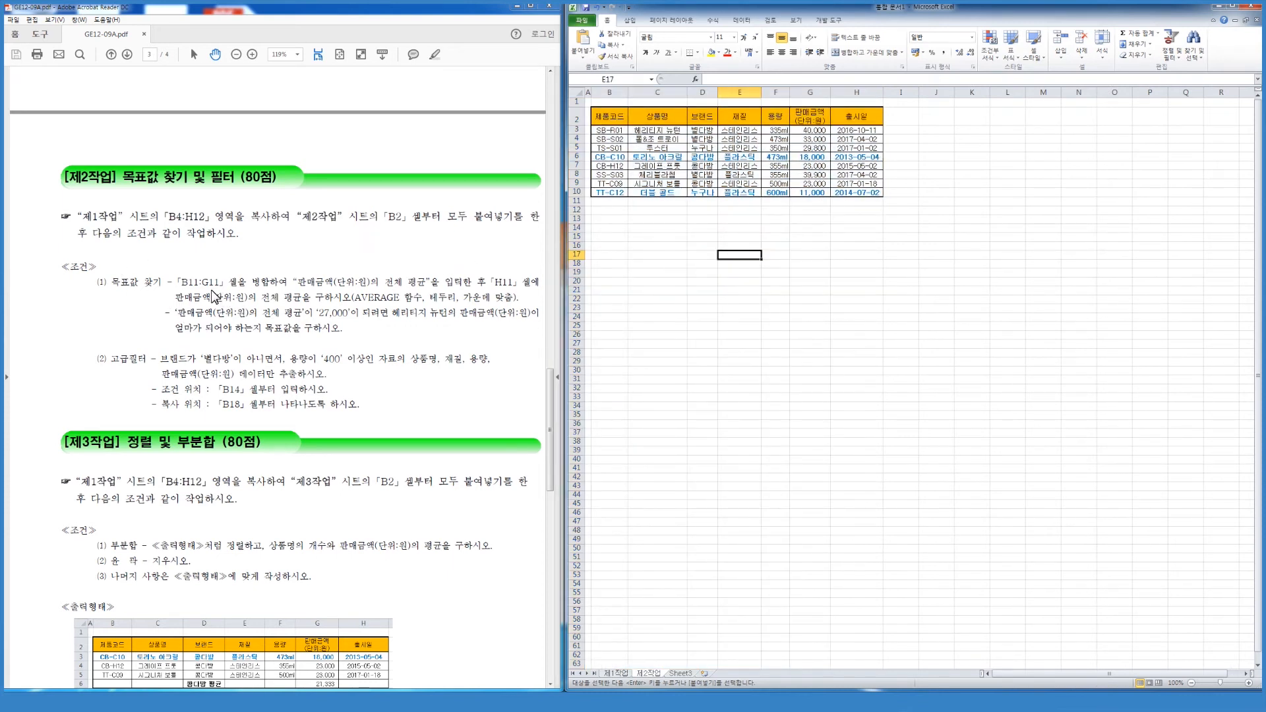
Merge and center B11:G11 and enter the label 판매금액(단위:원)의 전체 평균.
{"action": "left_click", "coordinate": [610, 202]}
{"action": "left_click_drag", "start_coordinate": [612, 207], "coordinate": [813, 206]}
{"action": "left_click", "coordinate": [857, 52]}
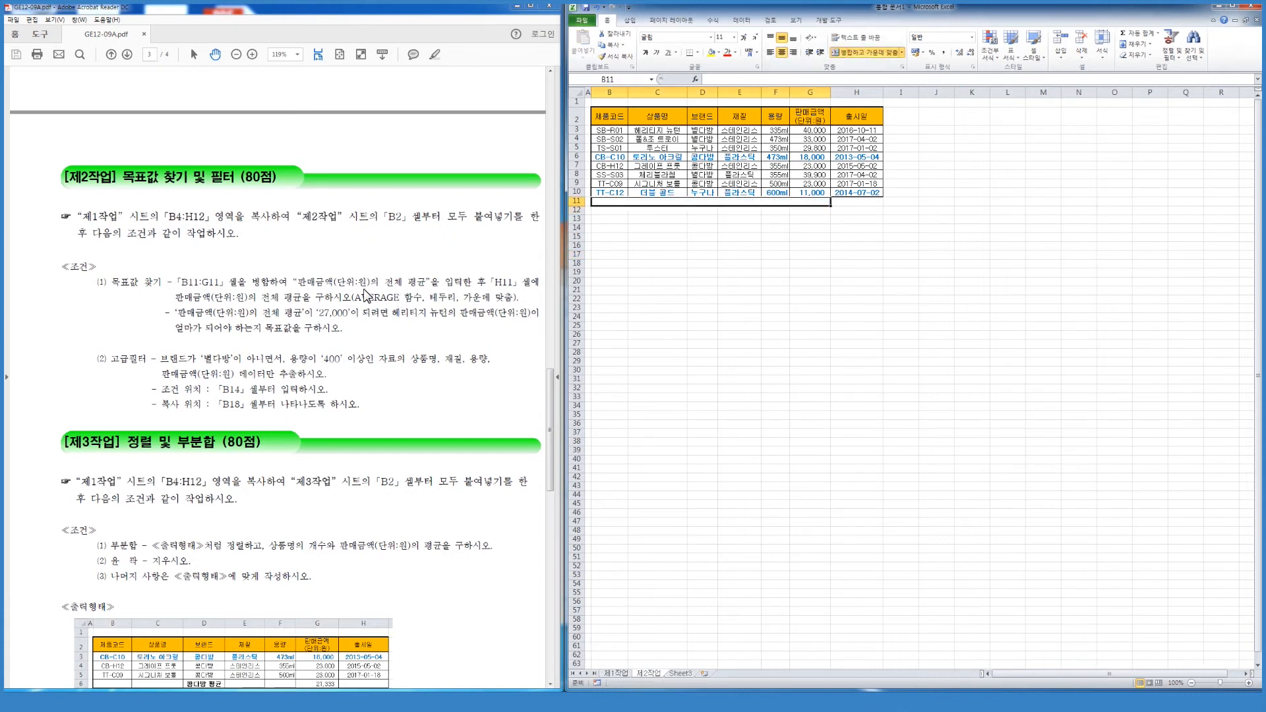
{"action": "type", "text": "판ㅁㅐㄱㅡㅁㅇㅐㄱ(단위"}
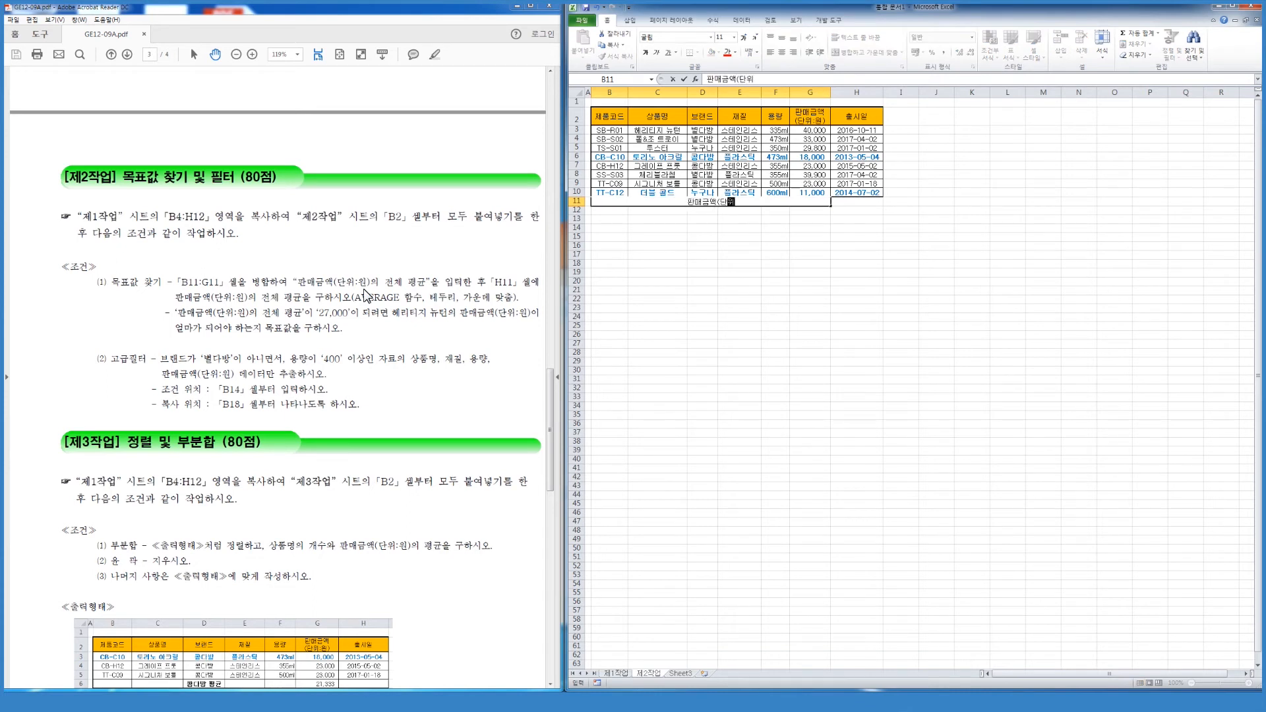
{"action": "type", "text": ":원)"}
{"action": "type", "text": "의 전체 ㅍ"}
{"action": "type", "text": "평규"}
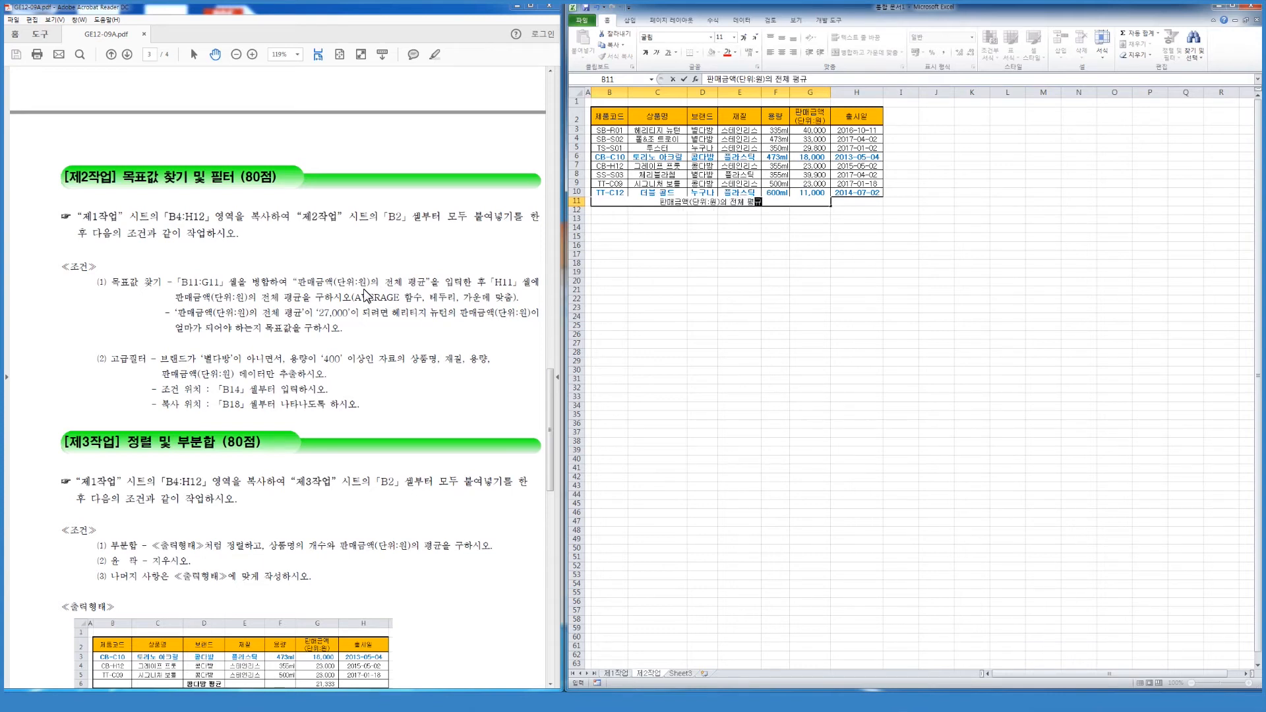
{"action": "key", "text": "Return"}
Calculate the overall average sales price in H11 with =AVERAGE(G3:G10).
{"action": "key", "text": "Up"}
{"action": "key", "text": "Right"}
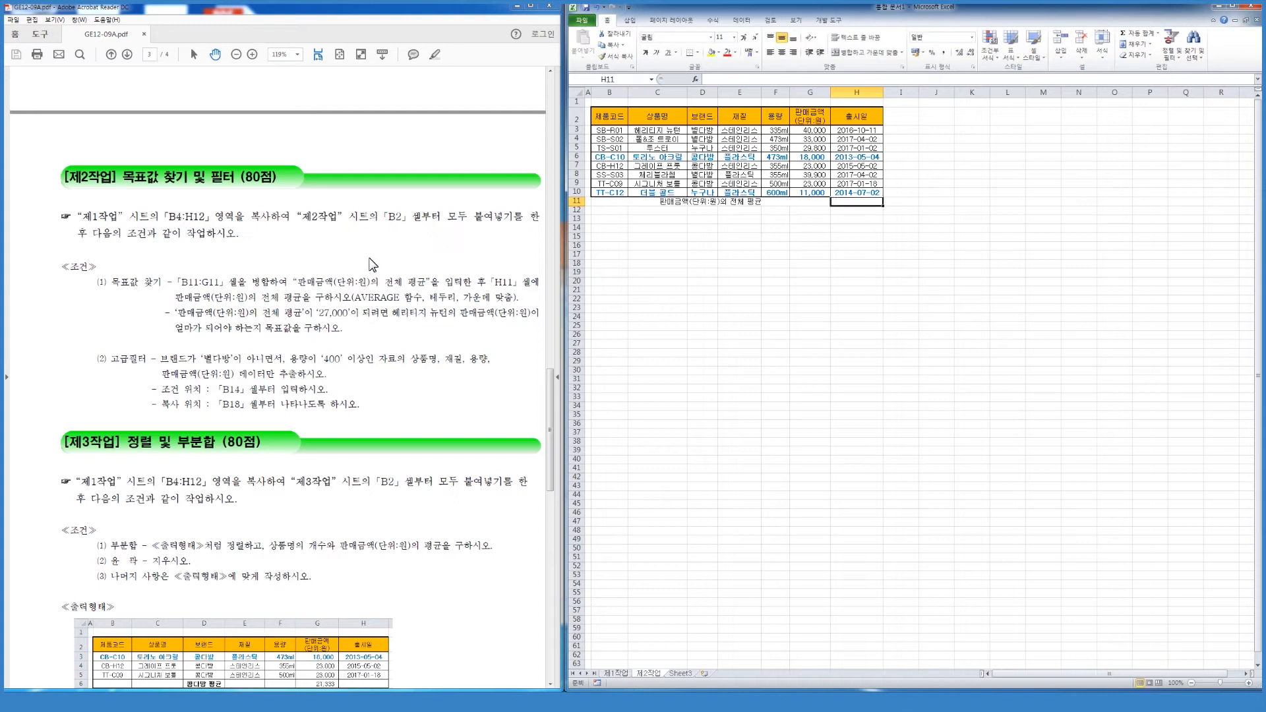
{"action": "left_click", "coordinate": [734, 79]}
{"action": "type", "text": "=ㅁㅍ"}
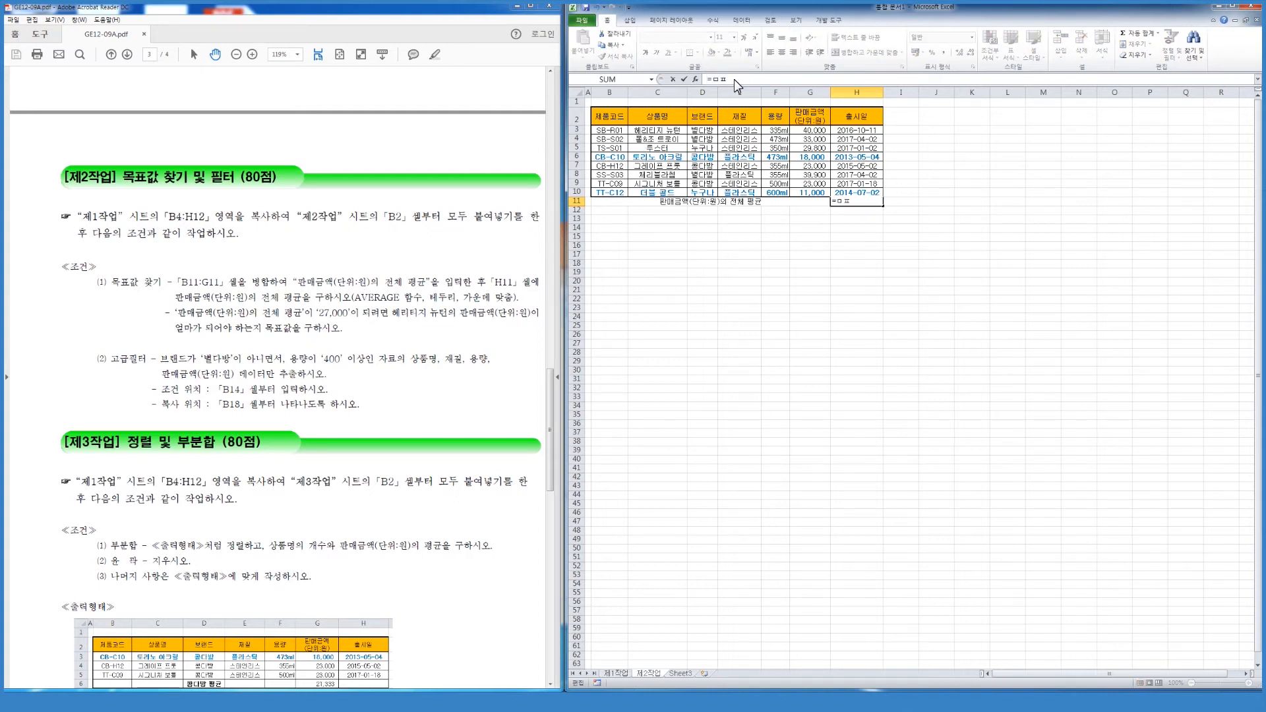
{"action": "key", "text": "BackSpace"}
{"action": "key", "text": "BackSpace"}
{"action": "key", "text": "Hangul"}
{"action": "type", "text": "AVERAGE("}
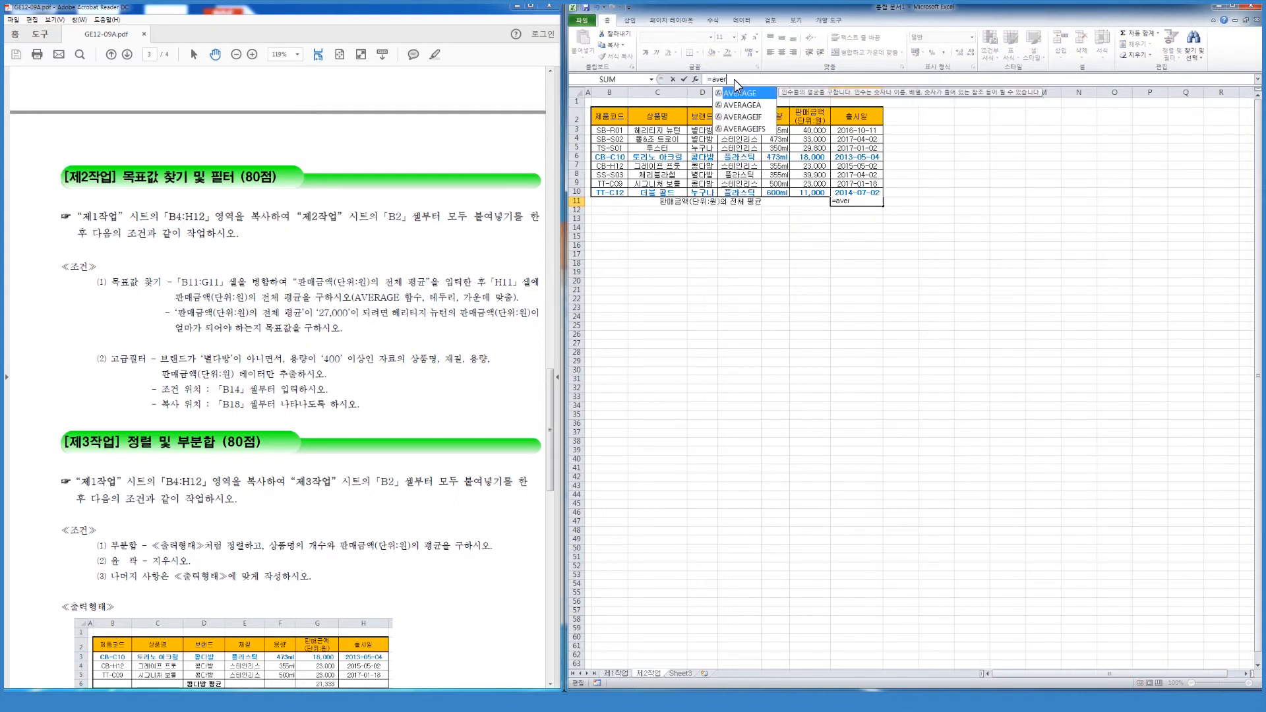
{"action": "key", "text": "Tab"}
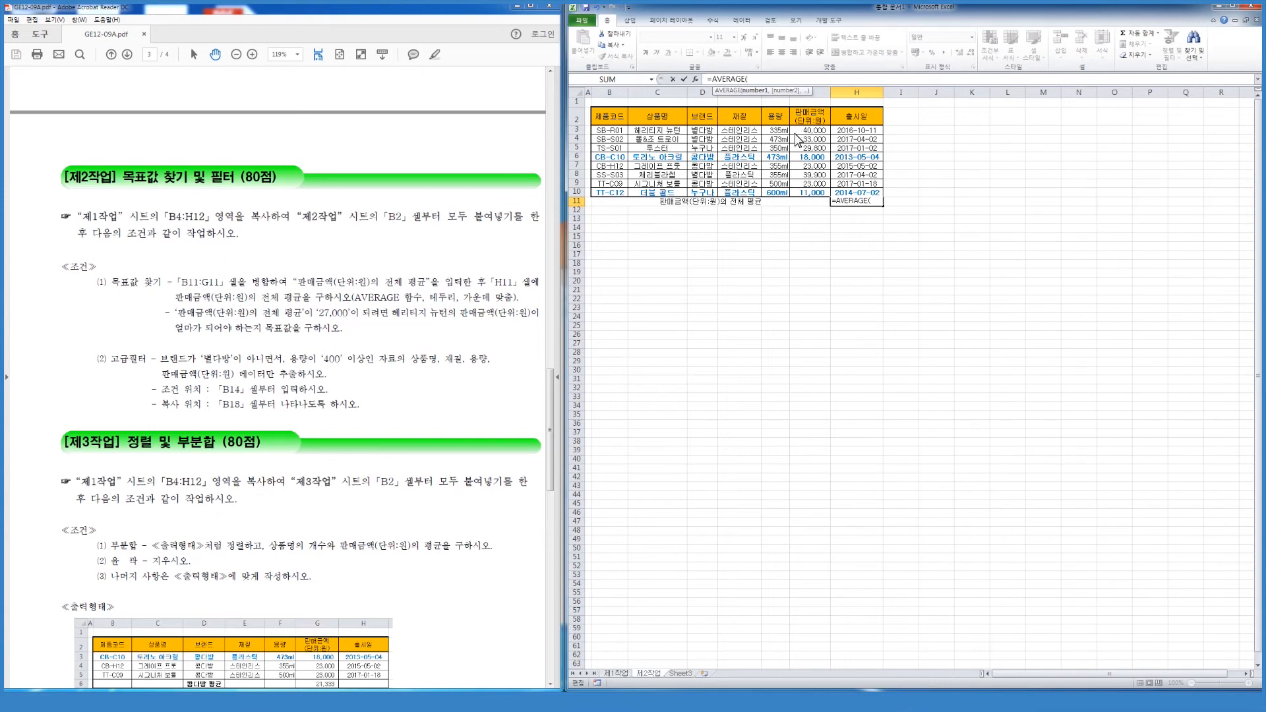
{"action": "left_click_drag", "start_coordinate": [809, 130], "coordinate": [812, 193]}
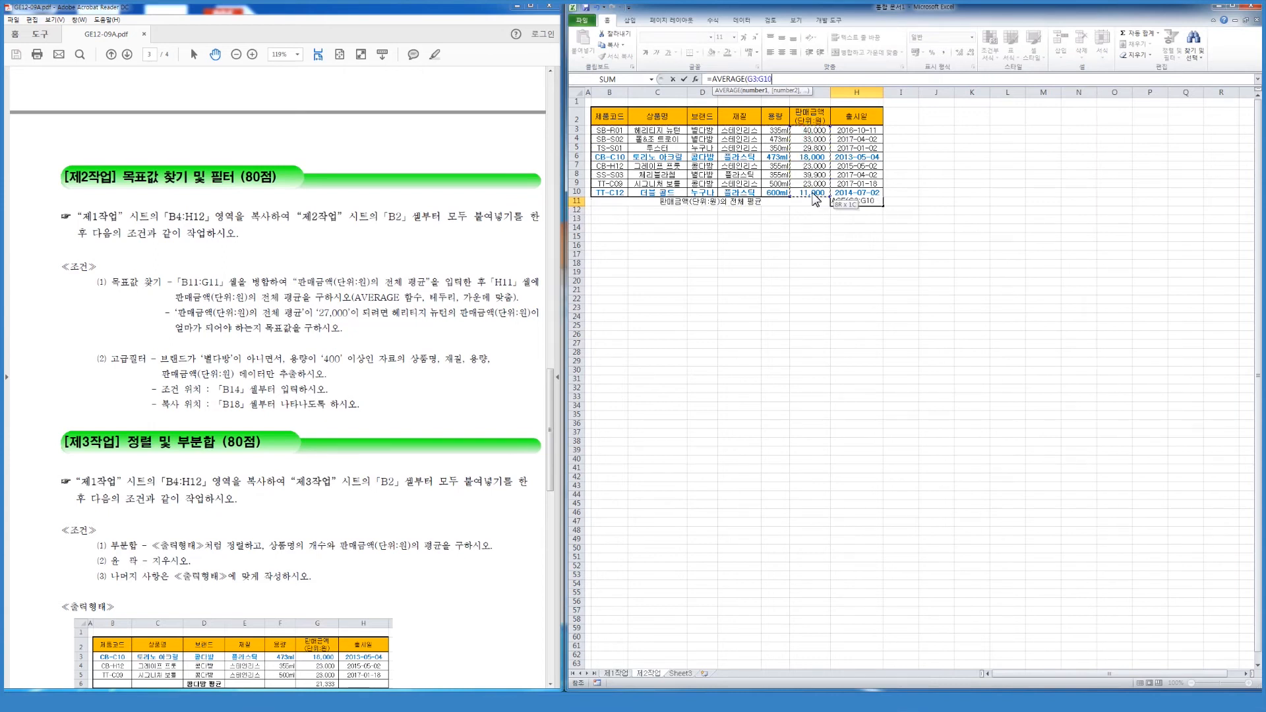
{"action": "type", "text": ")"}
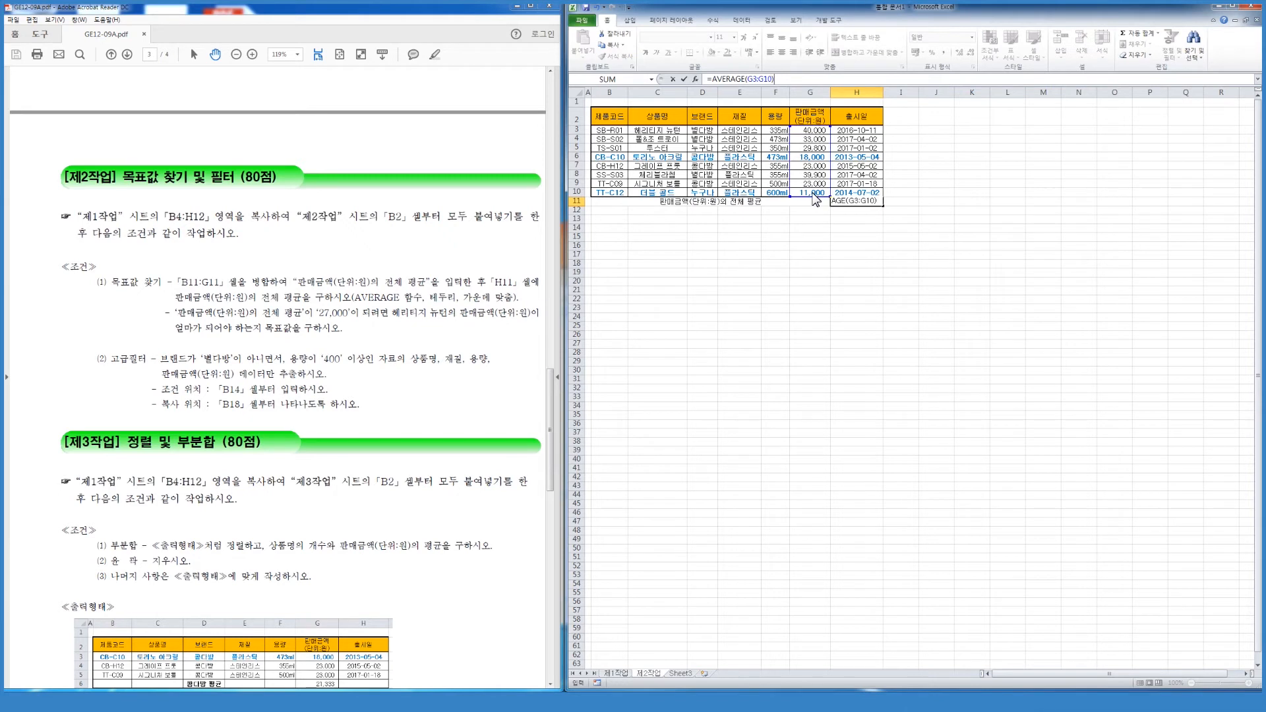
{"action": "key", "text": "ctrl+Return"}
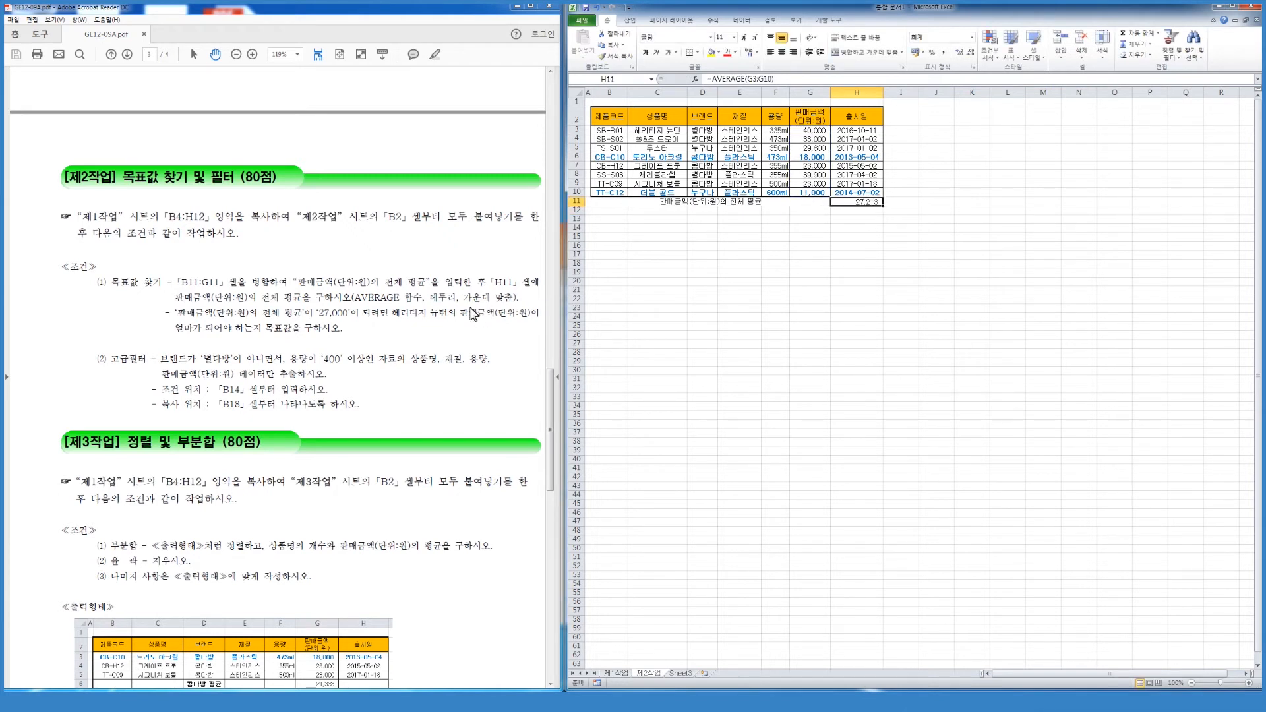
Apply all borders and a thick box border to the table range B2:H11.
{"action": "left_click", "coordinate": [723, 205]}
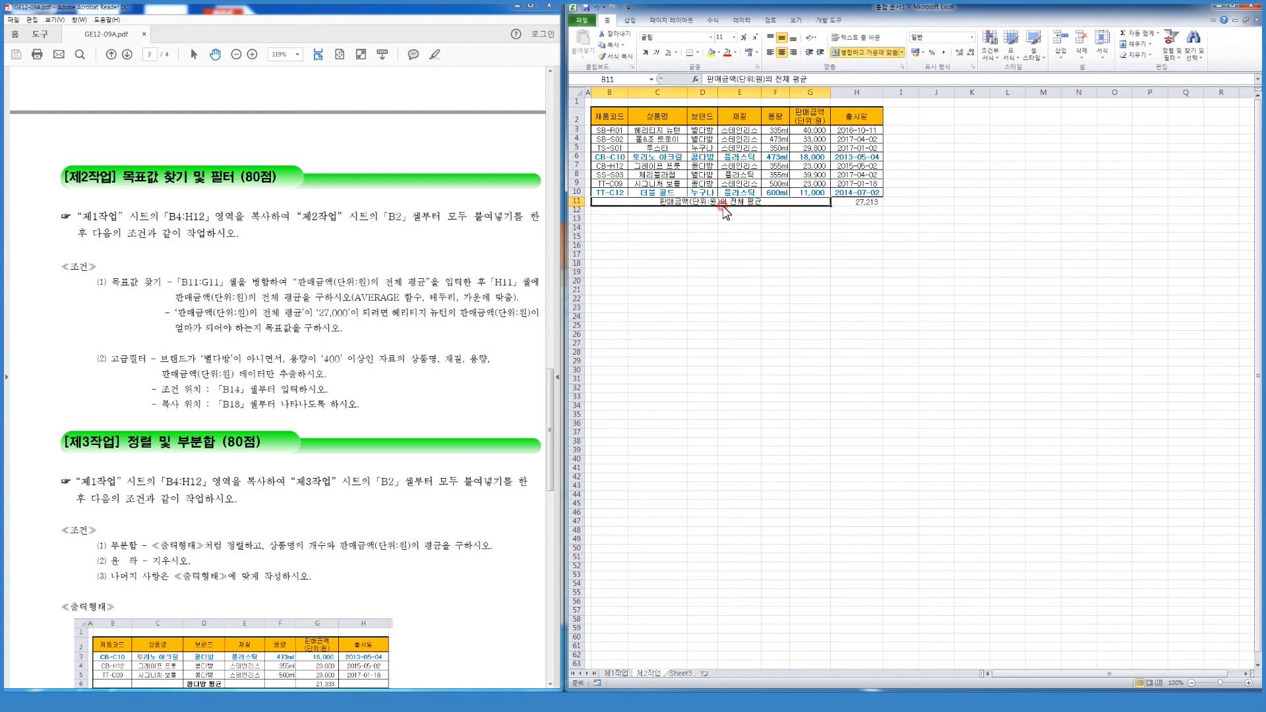
{"action": "left_click_drag", "start_coordinate": [858, 203], "coordinate": [722, 109]}
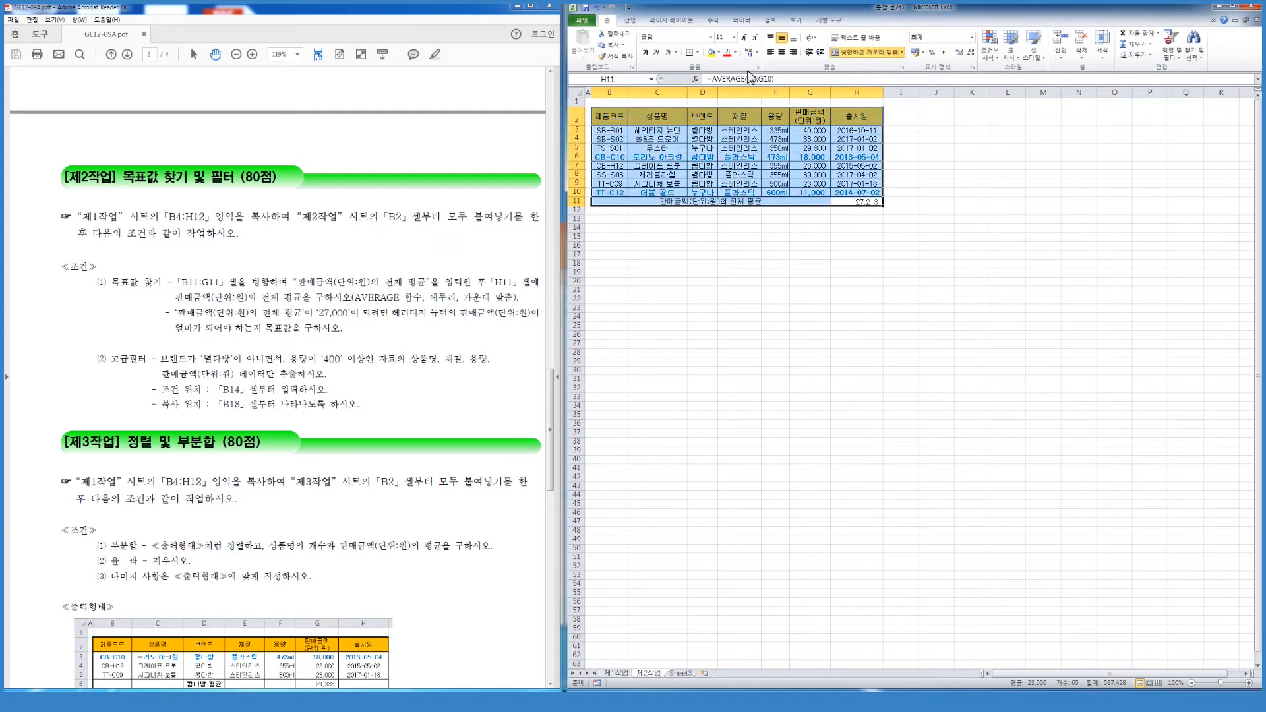
{"action": "left_click", "coordinate": [705, 120]}
{"action": "left_click_drag", "start_coordinate": [612, 117], "coordinate": [857, 203]}
{"action": "left_click", "coordinate": [697, 52]}
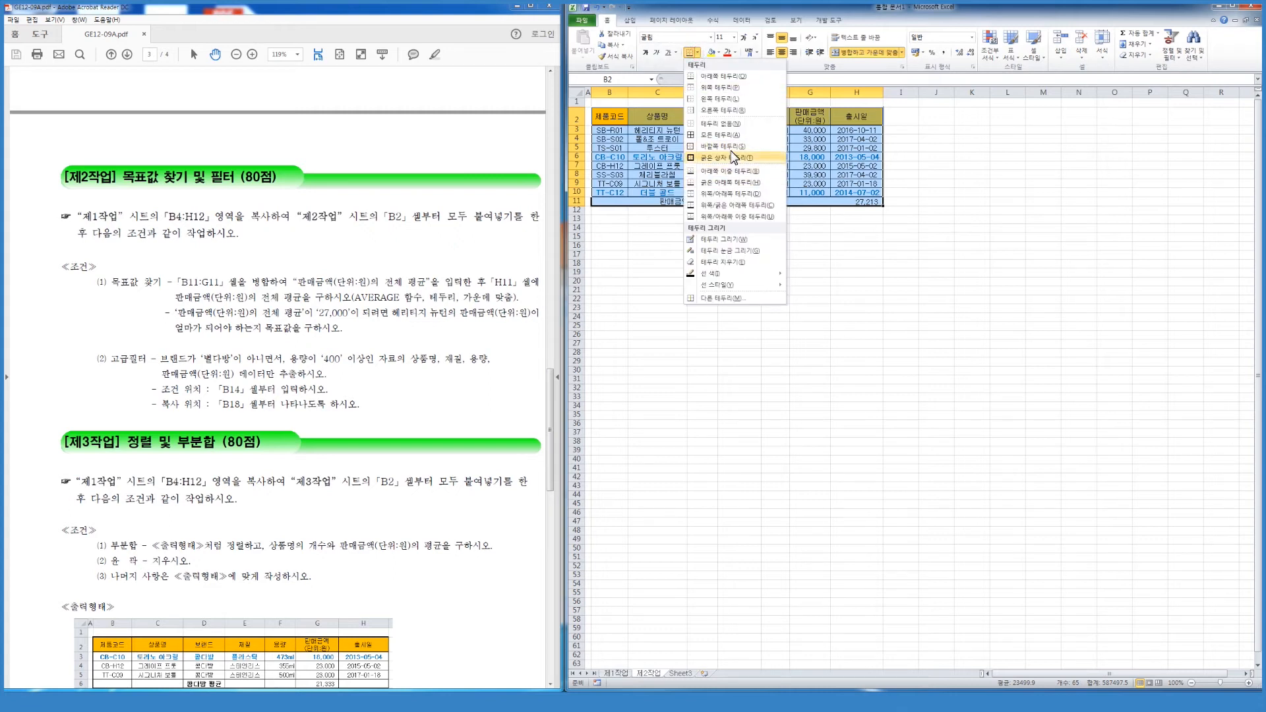
{"action": "left_click", "coordinate": [730, 136]}
{"action": "left_click", "coordinate": [697, 52]}
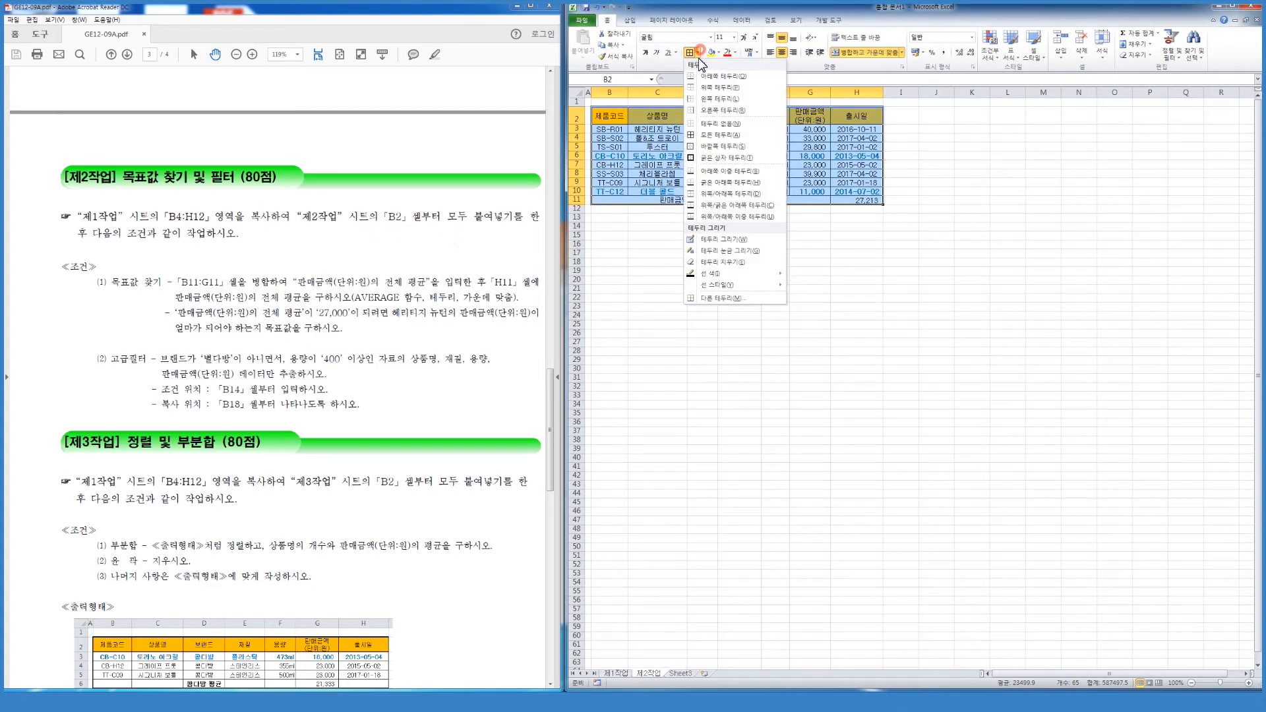
{"action": "left_click", "coordinate": [729, 159]}
Apply a thick box border around the data rows B3:H10.
{"action": "left_click_drag", "start_coordinate": [610, 130], "coordinate": [861, 198]}
{"action": "left_click", "coordinate": [689, 52]}
{"action": "left_click", "coordinate": [783, 168]}
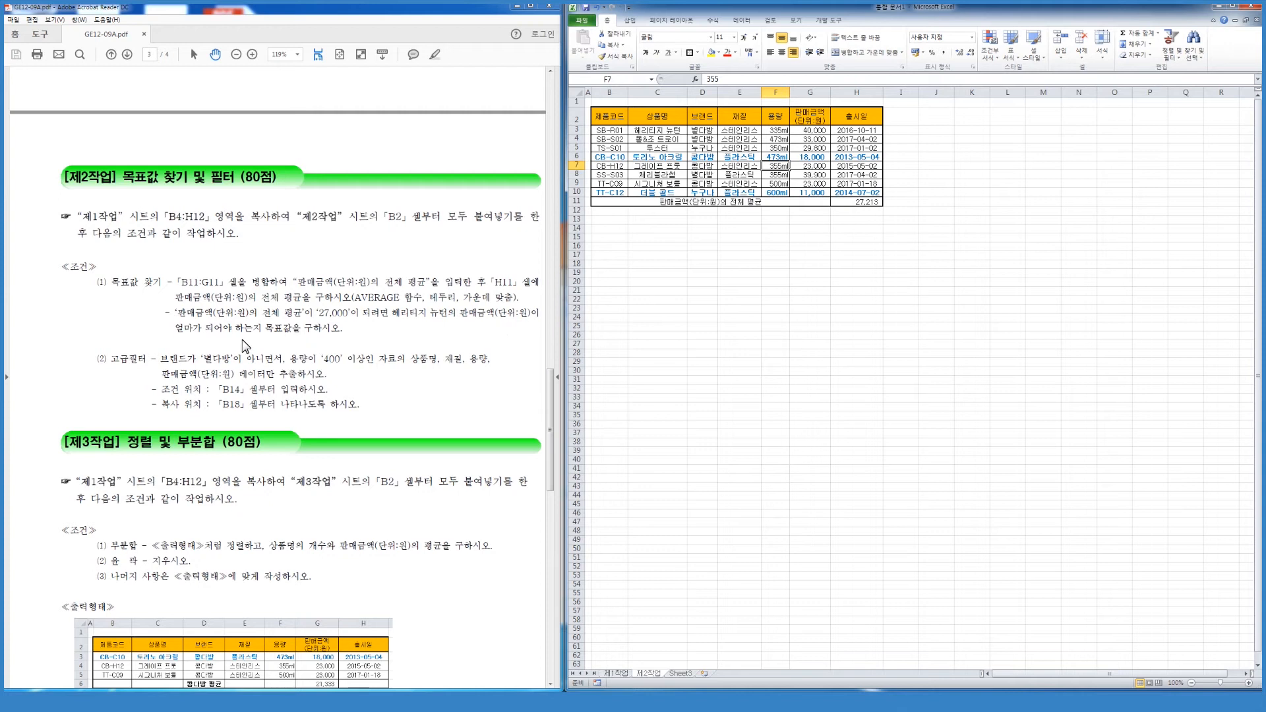
Run Goal Seek to bring the average in H11 to 27000 by changing G3, and keep the solution.
{"action": "left_click", "coordinate": [818, 220]}
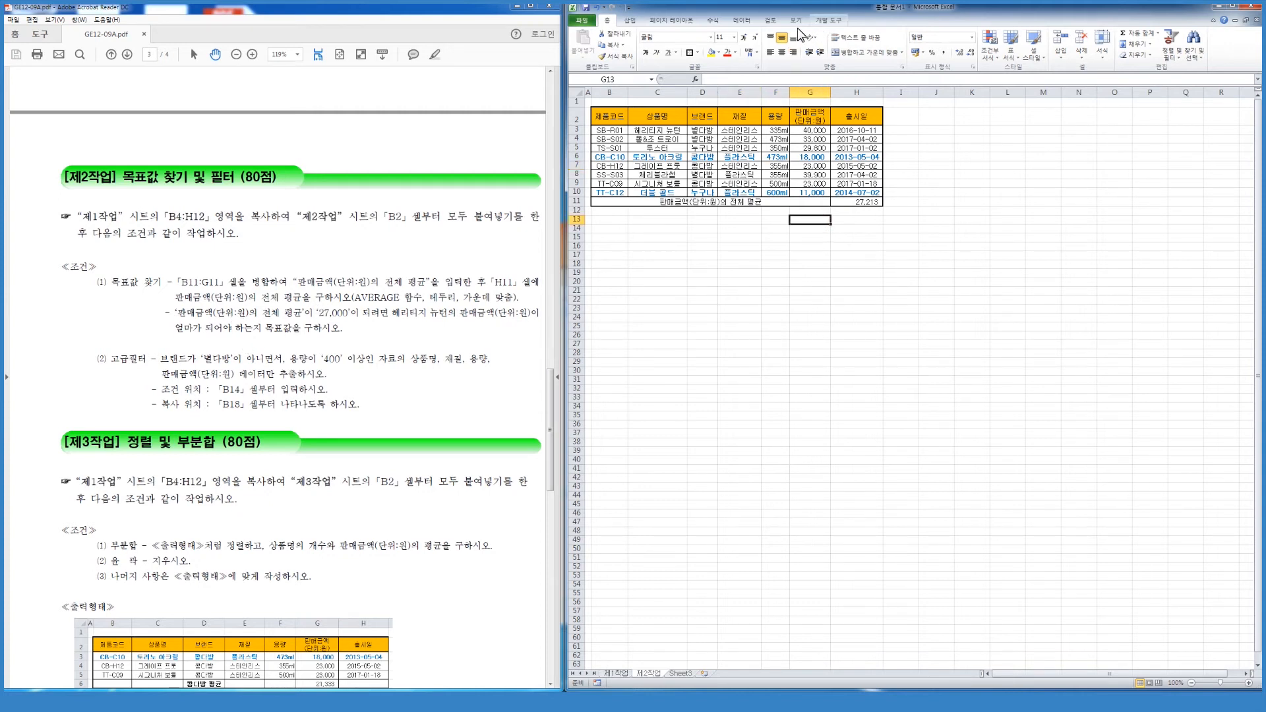
{"action": "left_click", "coordinate": [742, 19]}
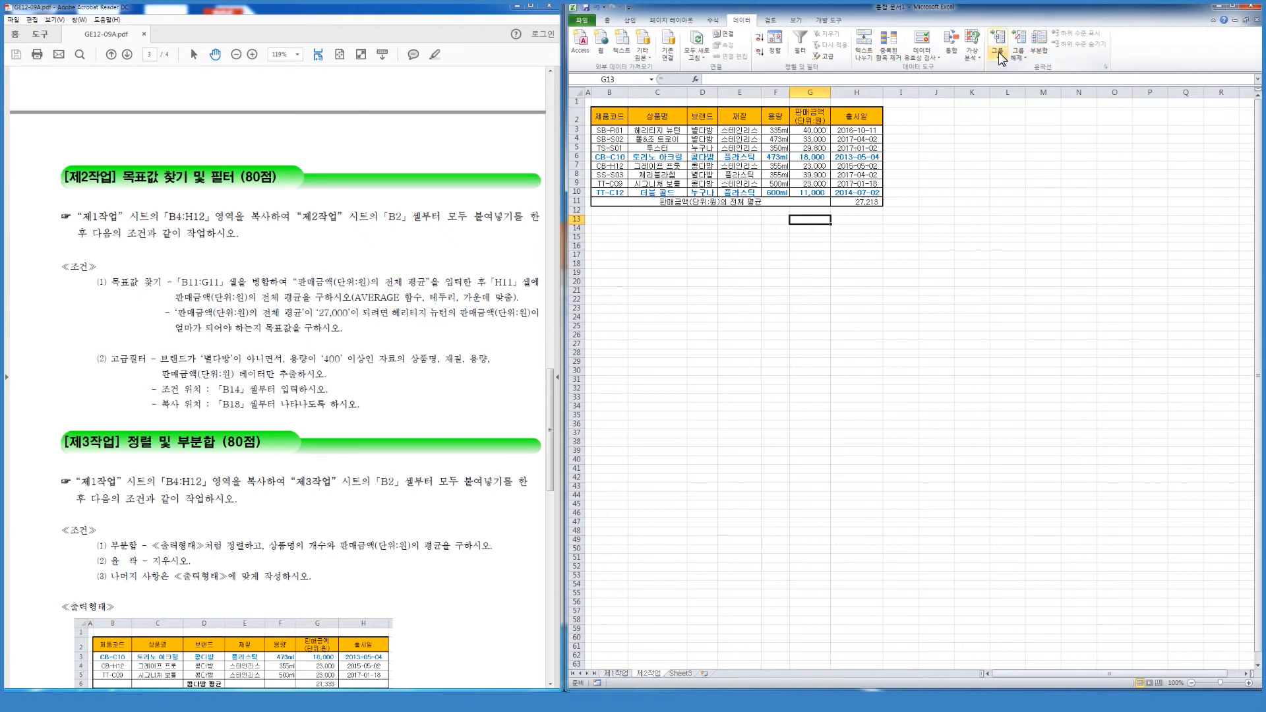
{"action": "left_click", "coordinate": [972, 52]}
{"action": "left_click", "coordinate": [1004, 81]}
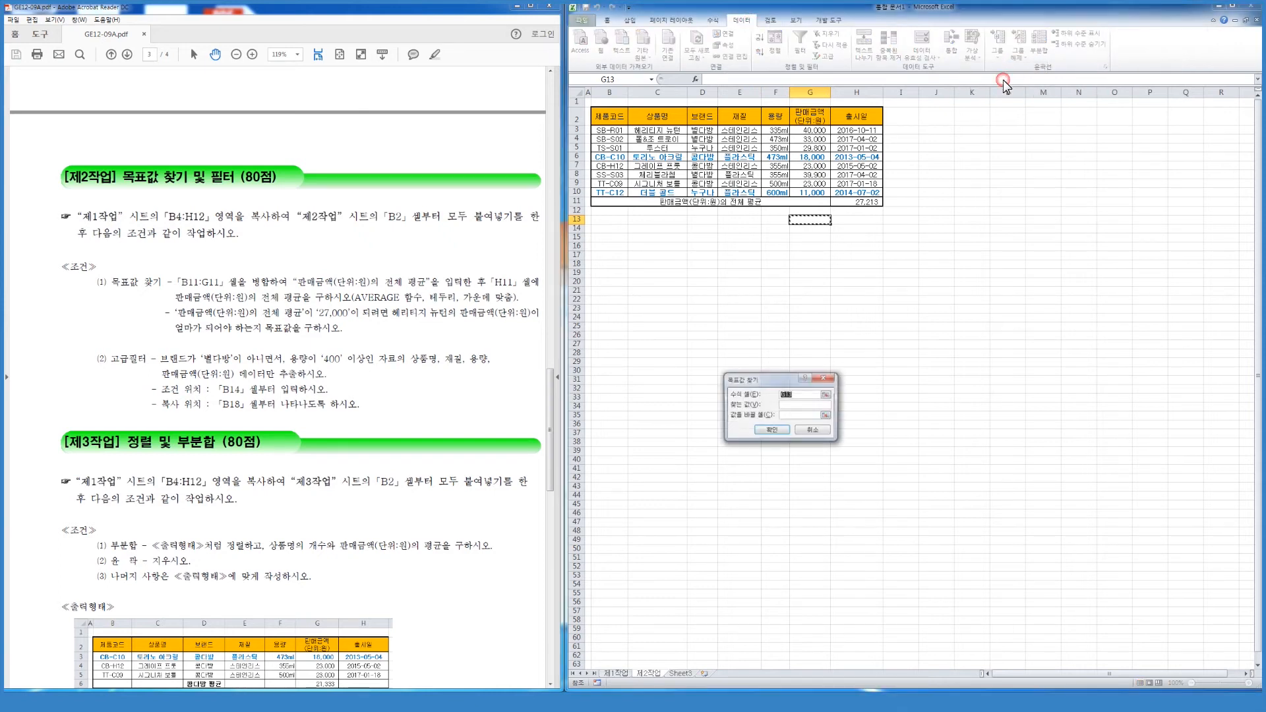
{"action": "key", "text": "BackSpace"}
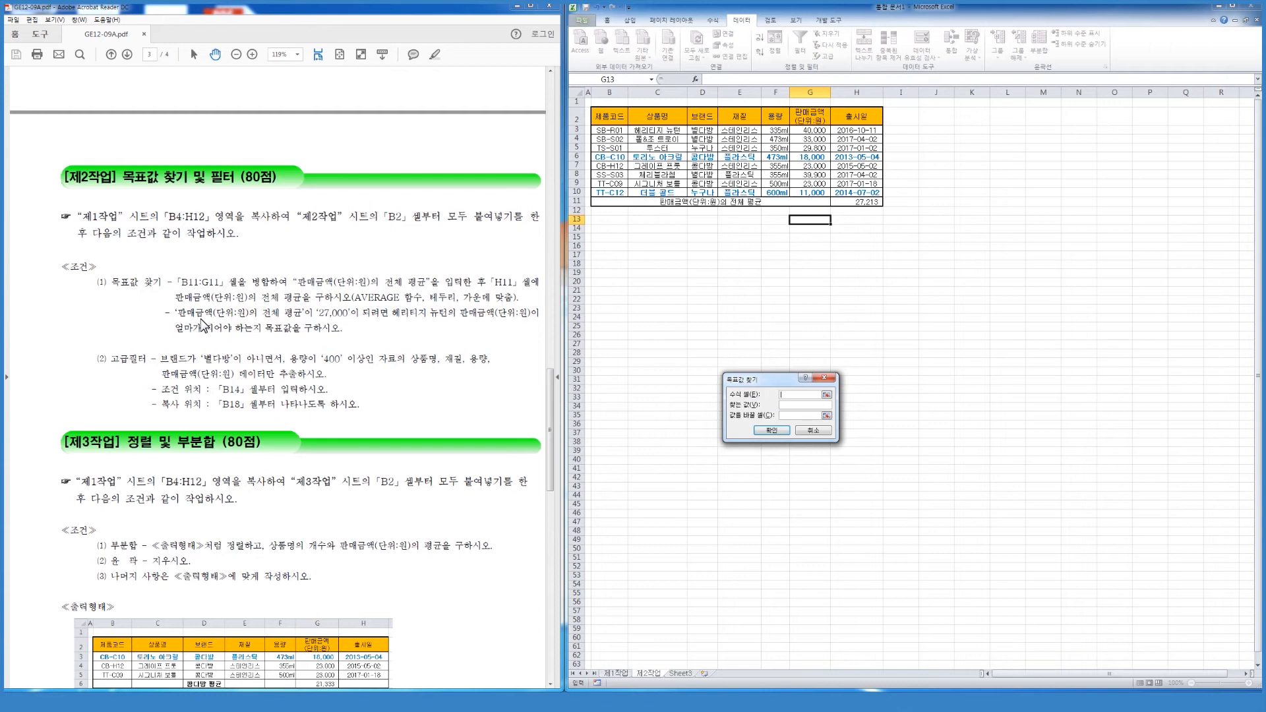
{"action": "left_click", "coordinate": [857, 202]}
{"action": "left_click", "coordinate": [801, 406]}
{"action": "left_click", "coordinate": [810, 131]}
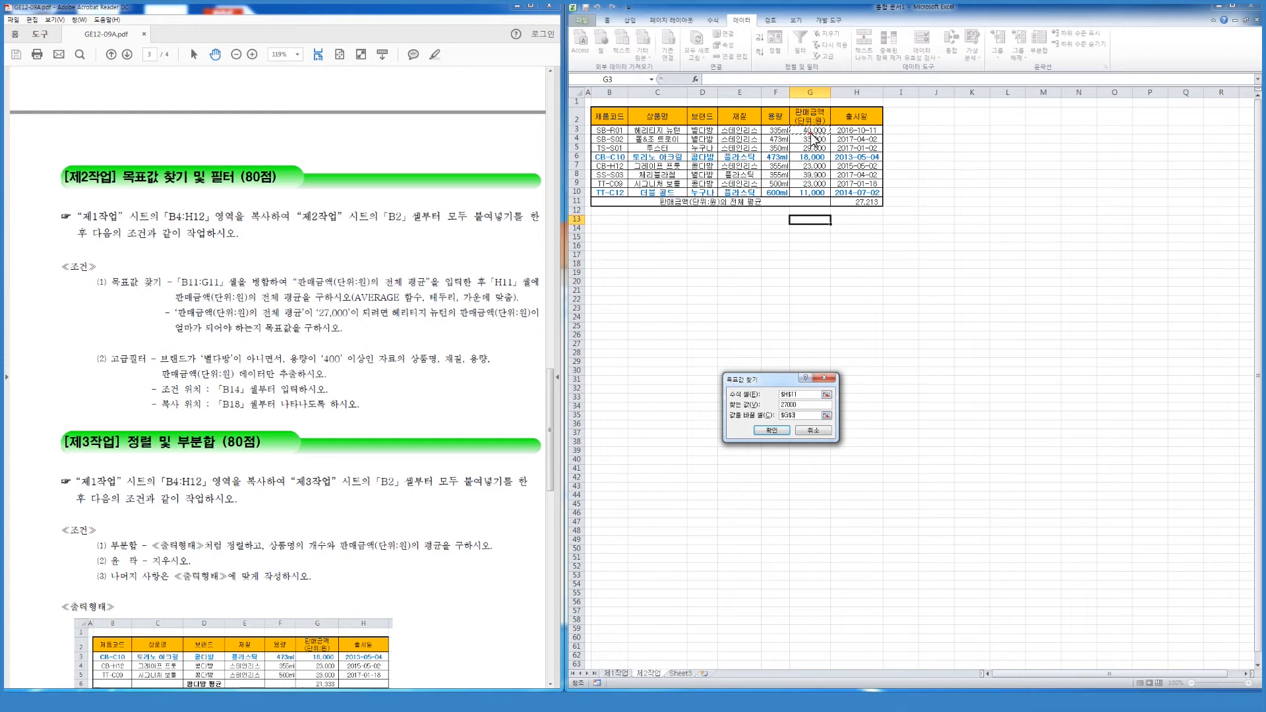
{"action": "left_click", "coordinate": [785, 432]}
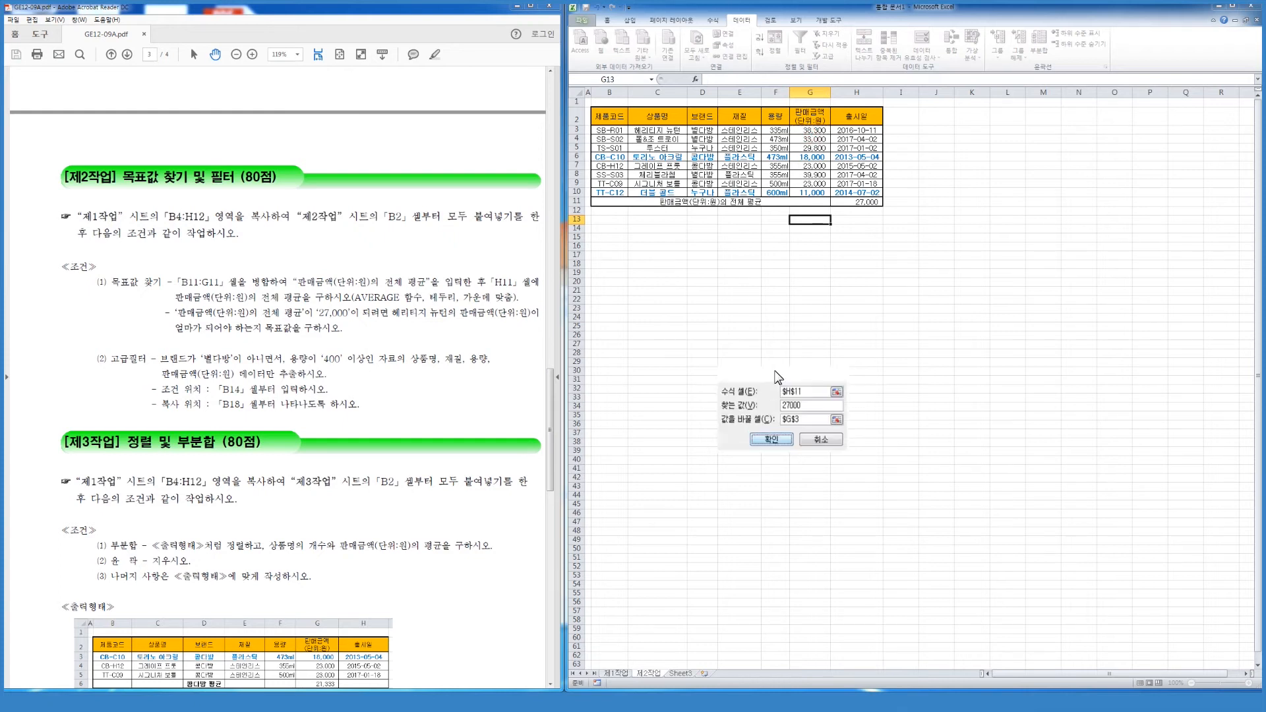
{"action": "left_click", "coordinate": [754, 431]}
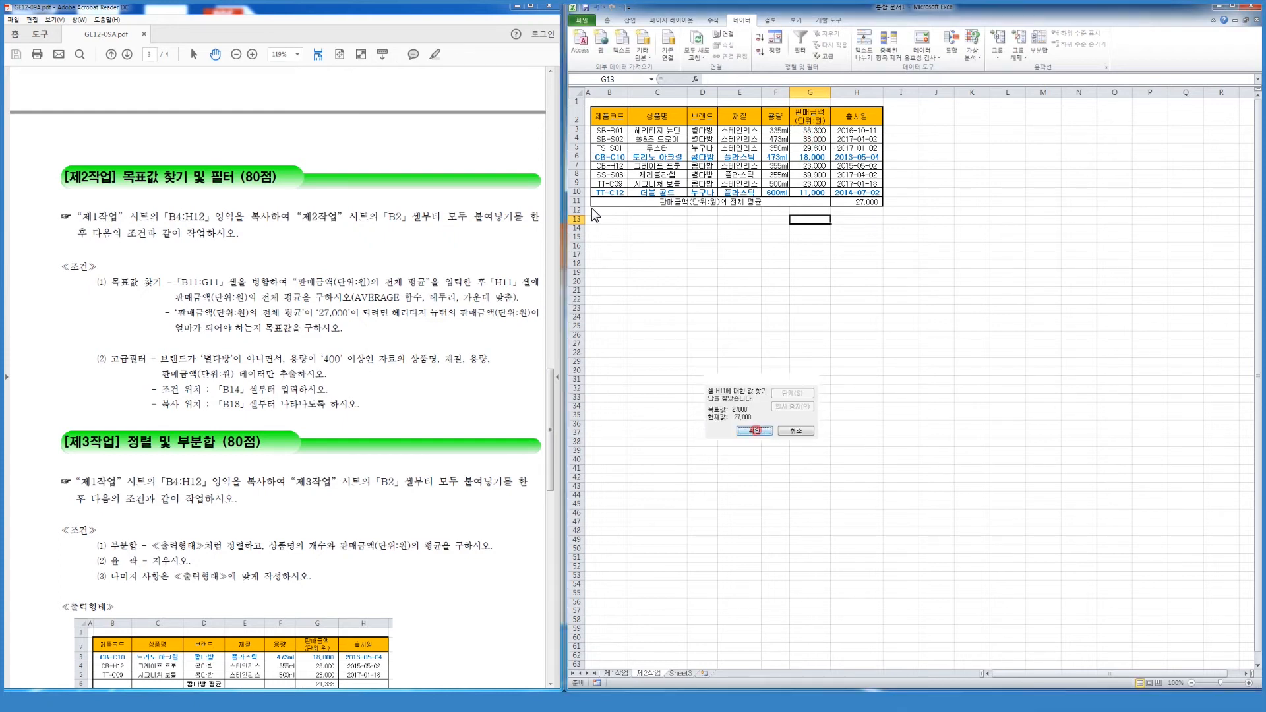
{"action": "left_click", "coordinate": [869, 334]}
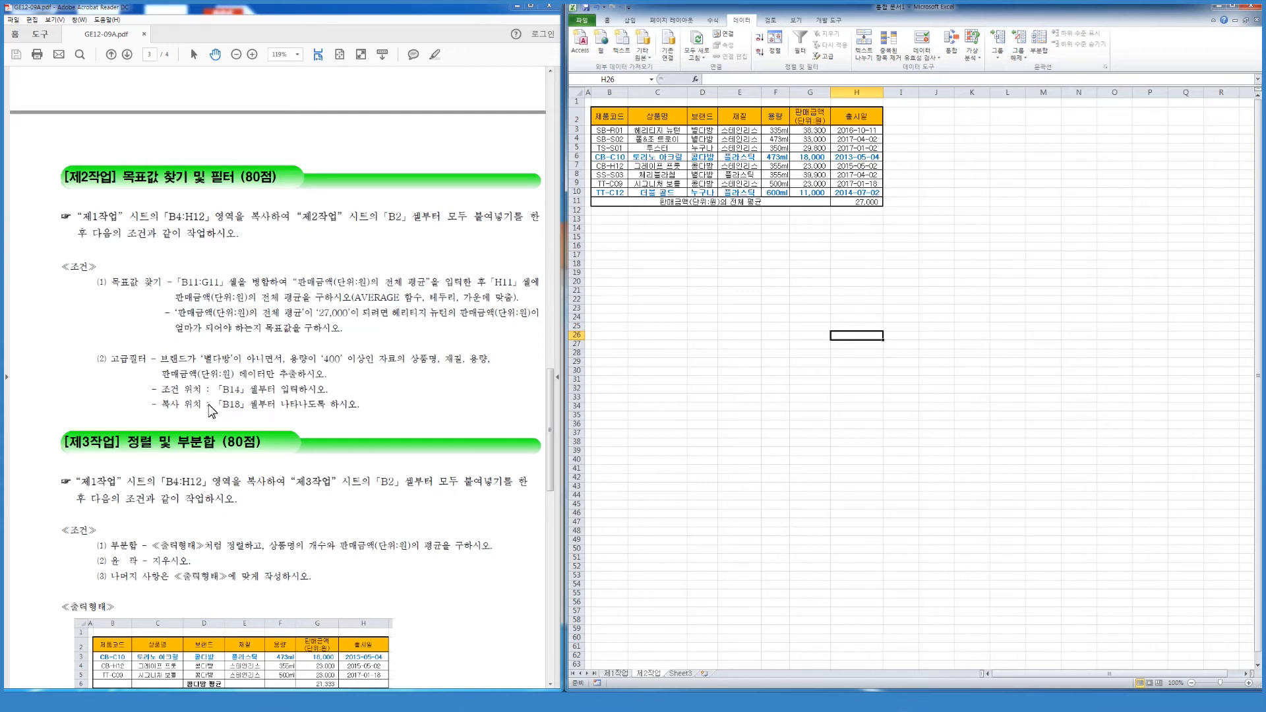
Copy the 브랜드 and 용량 headers from the table into the criteria range starting at B14.
{"action": "left_click", "coordinate": [603, 228]}
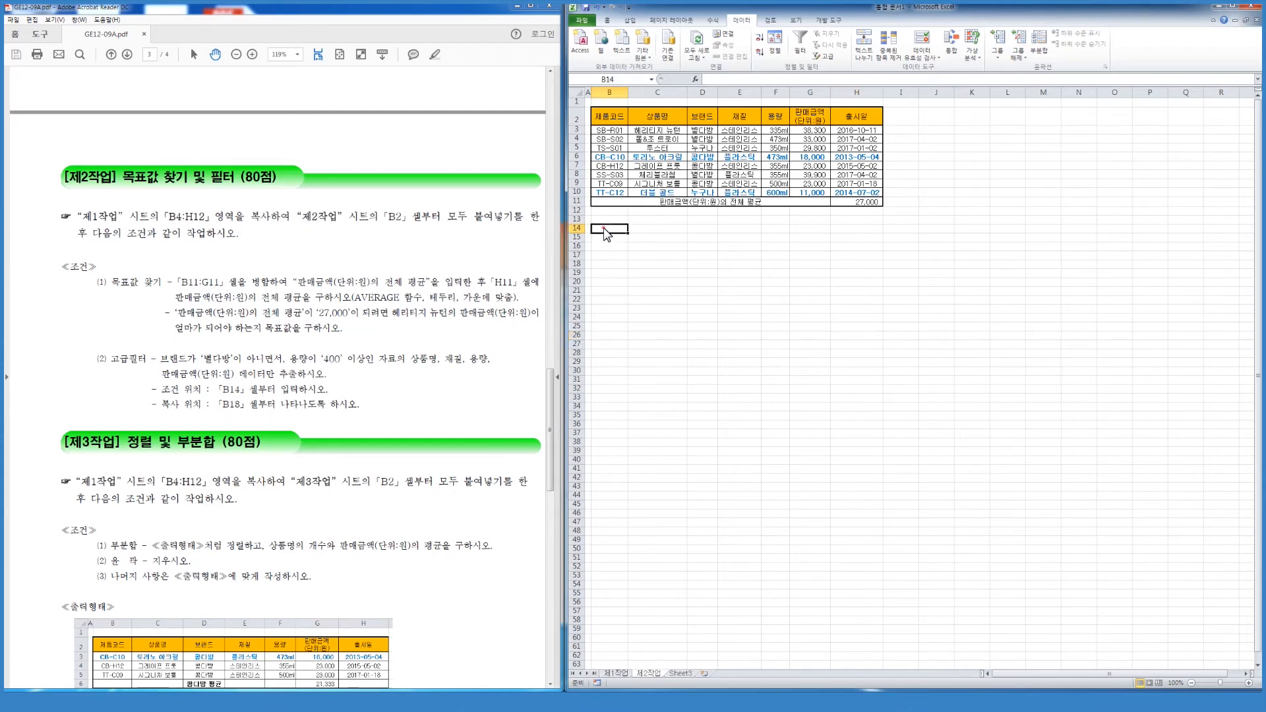
{"action": "left_click", "coordinate": [711, 117]}
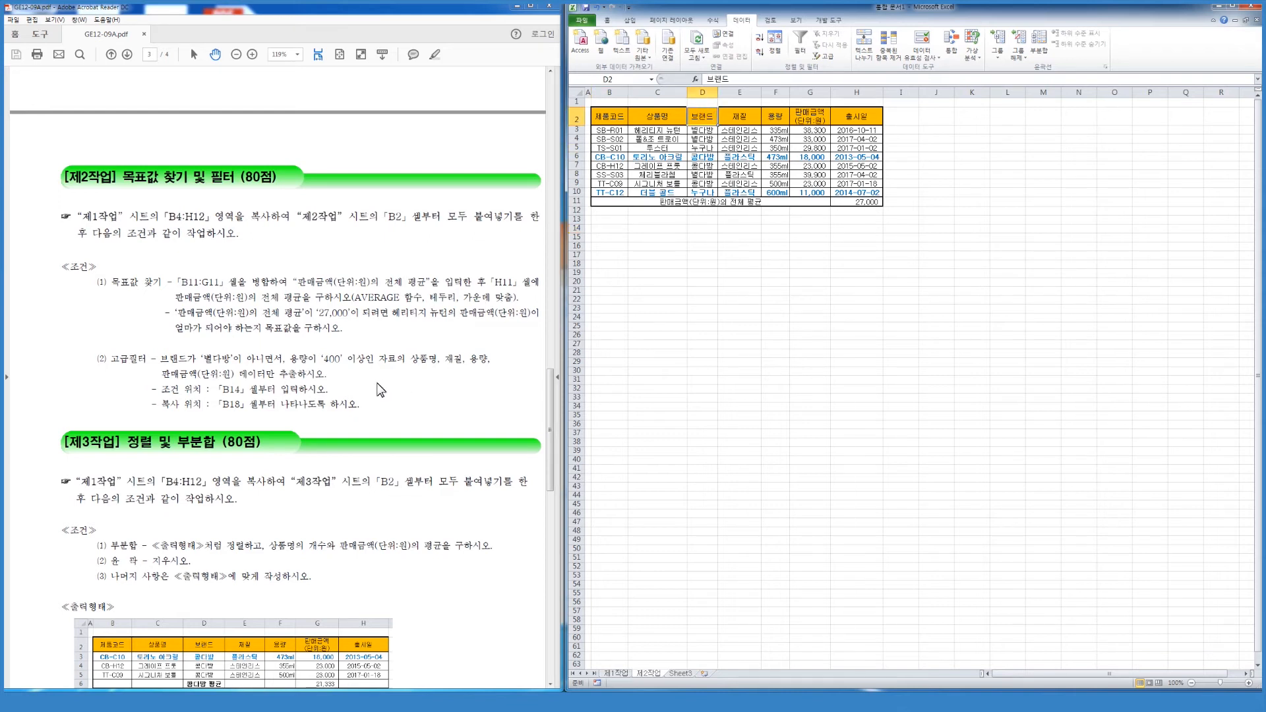
{"action": "left_click", "coordinate": [779, 121], "text": "ctrl"}
{"action": "key", "text": "ctrl+c"}
{"action": "left_click", "coordinate": [608, 228]}
{"action": "key", "text": "ctrl+v"}
{"action": "left_click", "coordinate": [613, 264]}
Enter the filter criteria <>별다방 under 브랜드 in B15 and >=400 under 용량 in C15.
{"action": "left_click", "coordinate": [610, 238]}
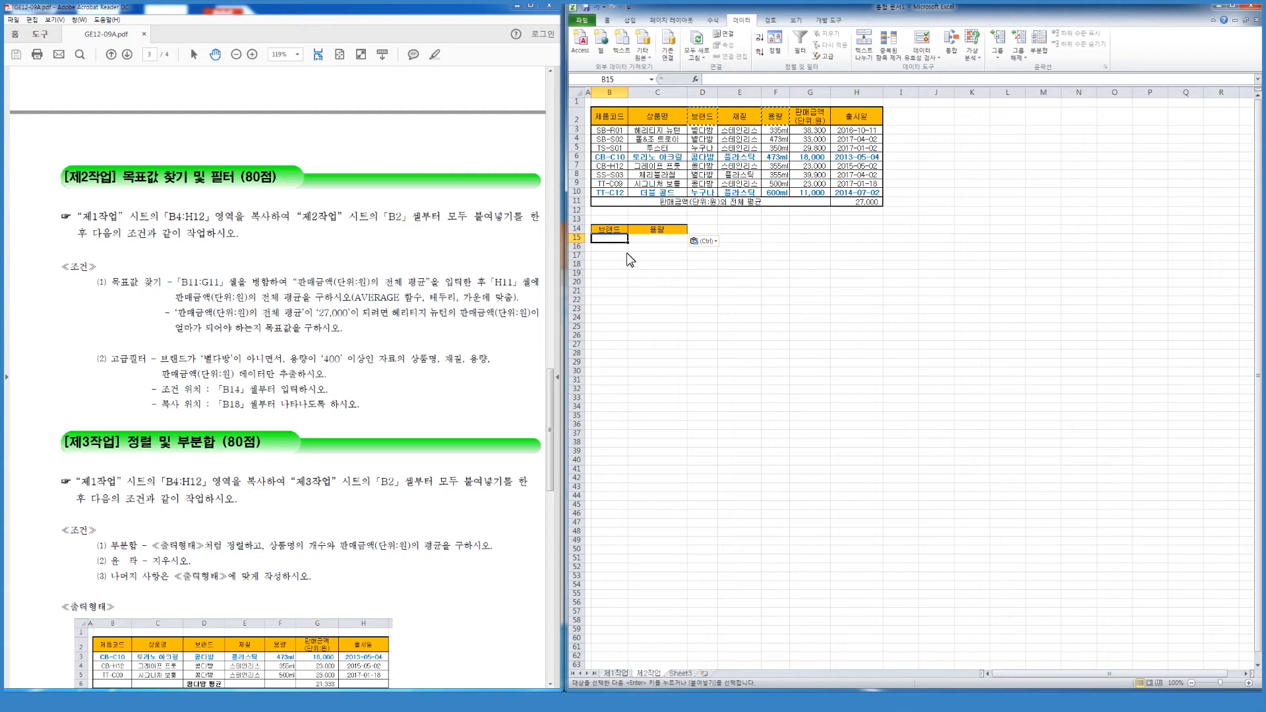
{"action": "type", "text": "<>"}
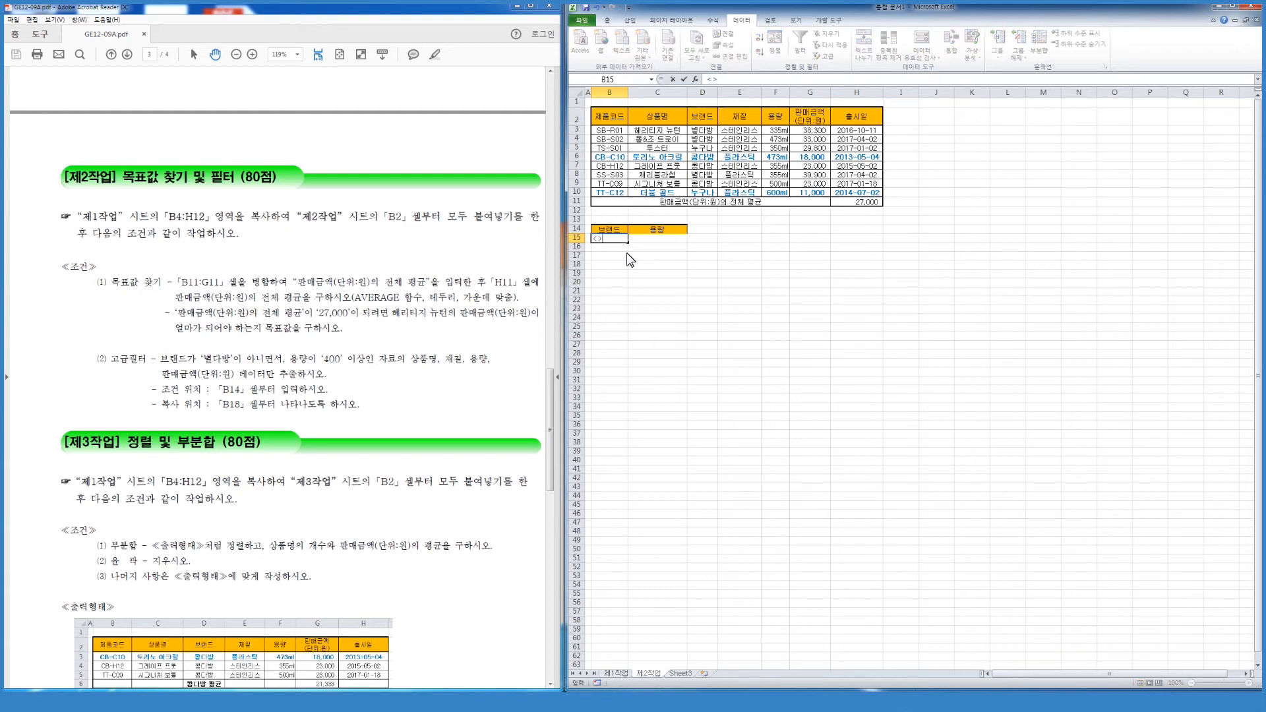
{"action": "key", "text": "BackSpace"}
{"action": "key", "text": "BackSpace"}
{"action": "type", "text": "별다방"}
{"action": "key", "text": "Return"}
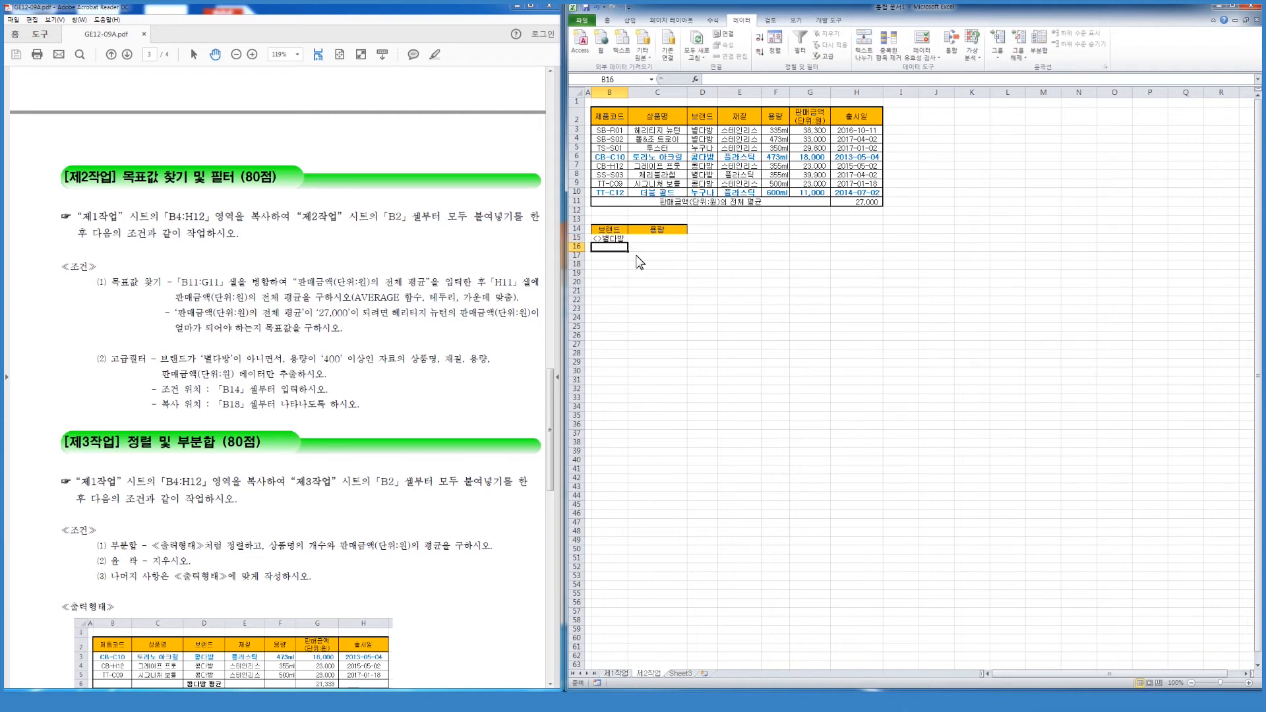
{"action": "left_click", "coordinate": [658, 239]}
{"action": "type", "text": ">=400"}
{"action": "key", "text": "Return"}
{"action": "left_click", "coordinate": [259, 363]}
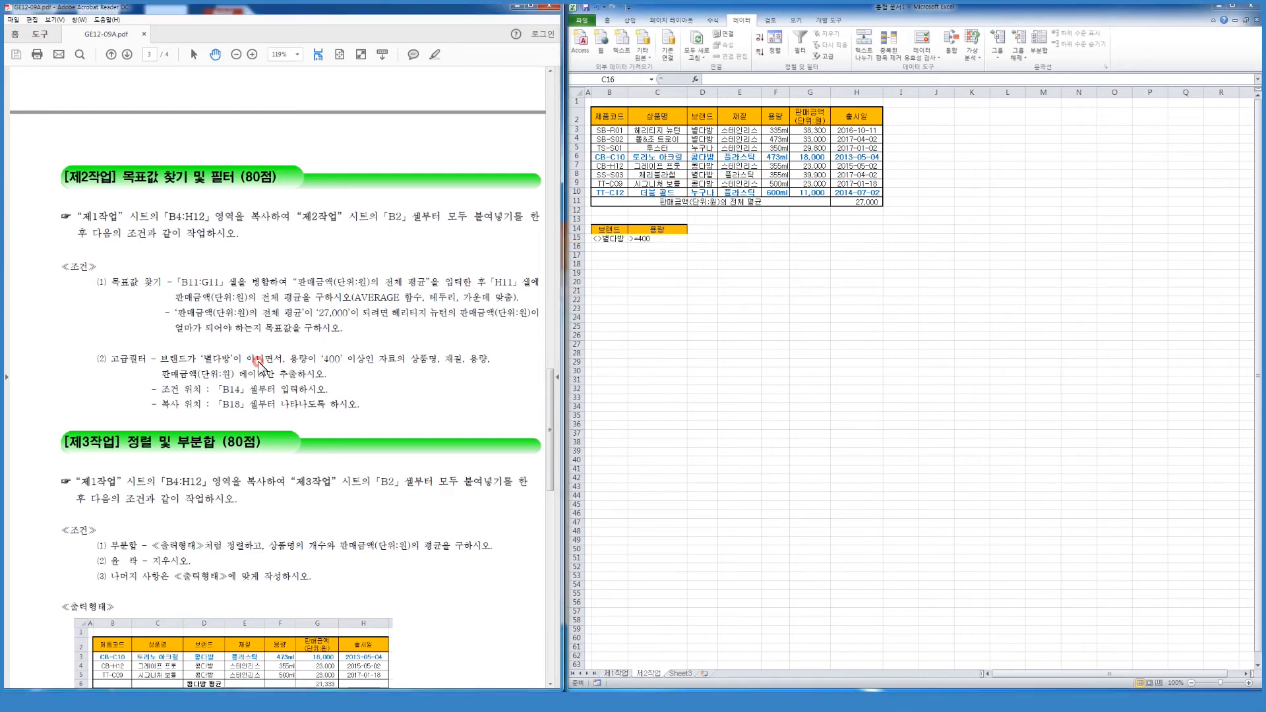
{"action": "left_click", "coordinate": [699, 298]}
{"action": "left_click", "coordinate": [657, 240]}
{"action": "left_click_drag", "start_coordinate": [657, 253], "coordinate": [693, 253]}
{"action": "key", "text": "ctrl+z"}
{"action": "left_click", "coordinate": [609, 345]}
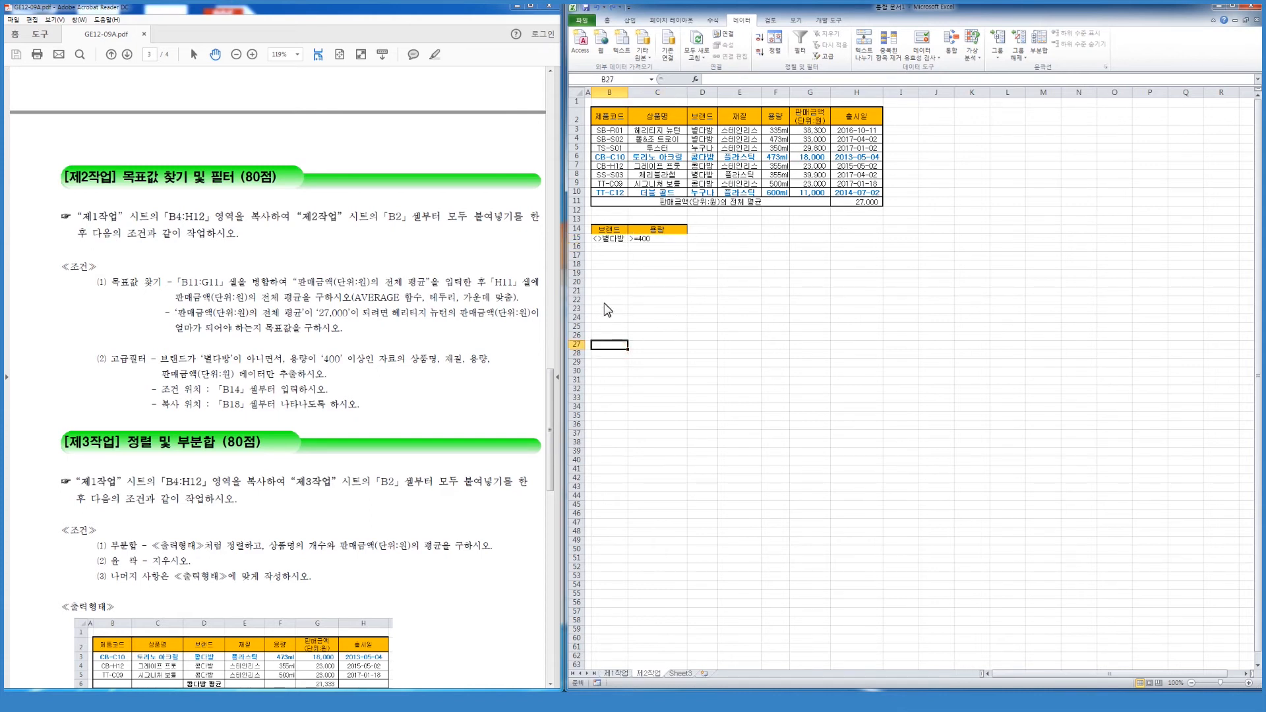
Copy the 상품명, 재질, 용량 and 판매금액(단위:원) headers from the table to the output range starting at B18.
{"action": "left_click", "coordinate": [425, 363]}
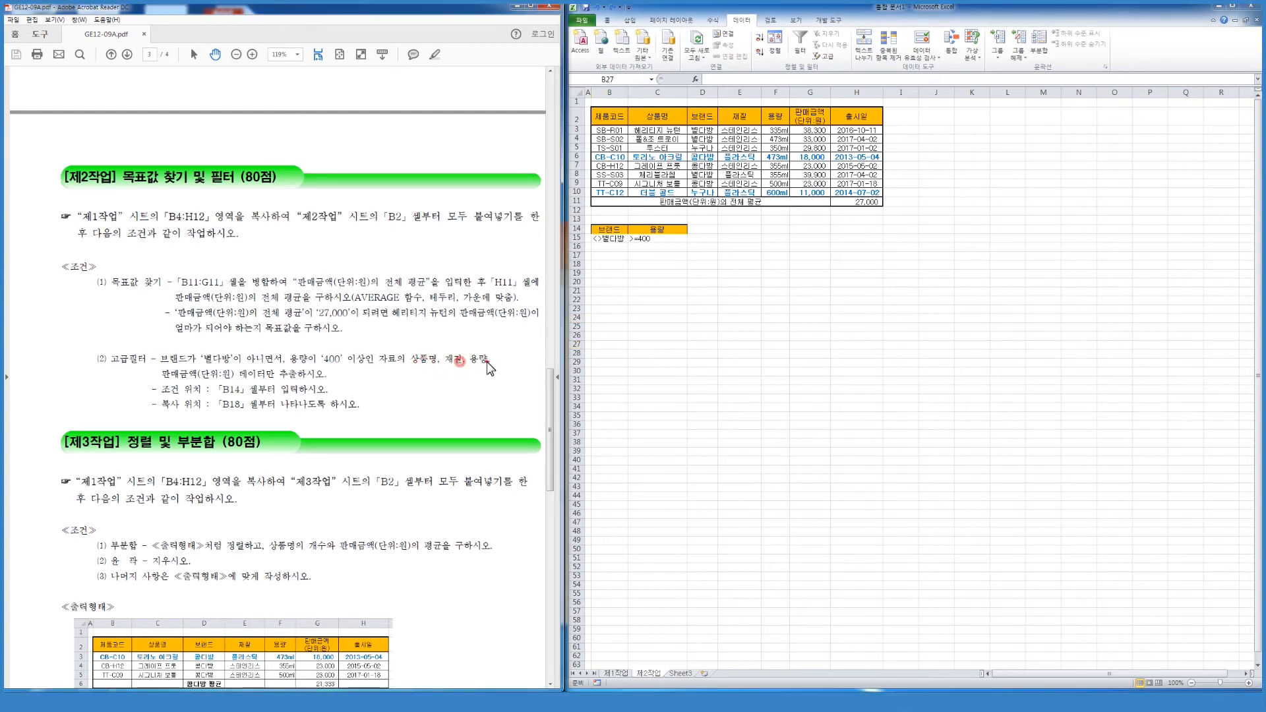
{"action": "left_click", "coordinate": [176, 378]}
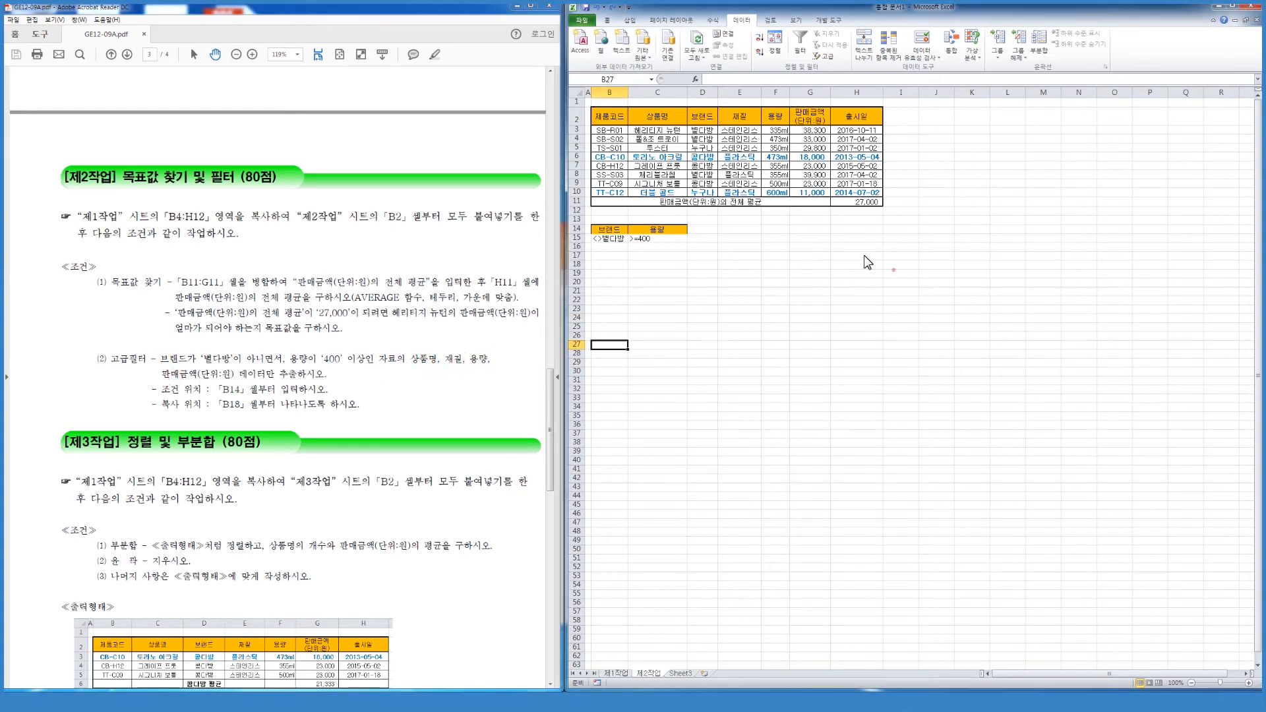
{"action": "left_click", "coordinate": [666, 117]}
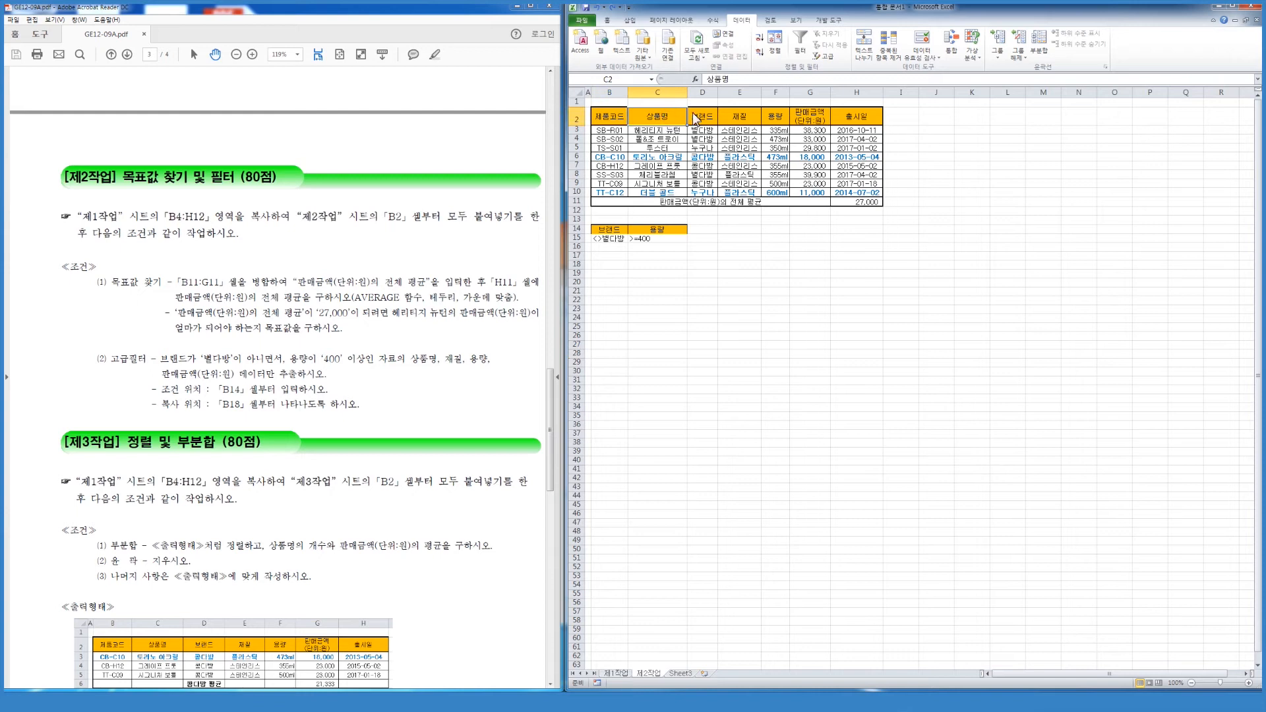
{"action": "left_click_drag", "start_coordinate": [739, 118], "coordinate": [810, 121], "text": "ctrl"}
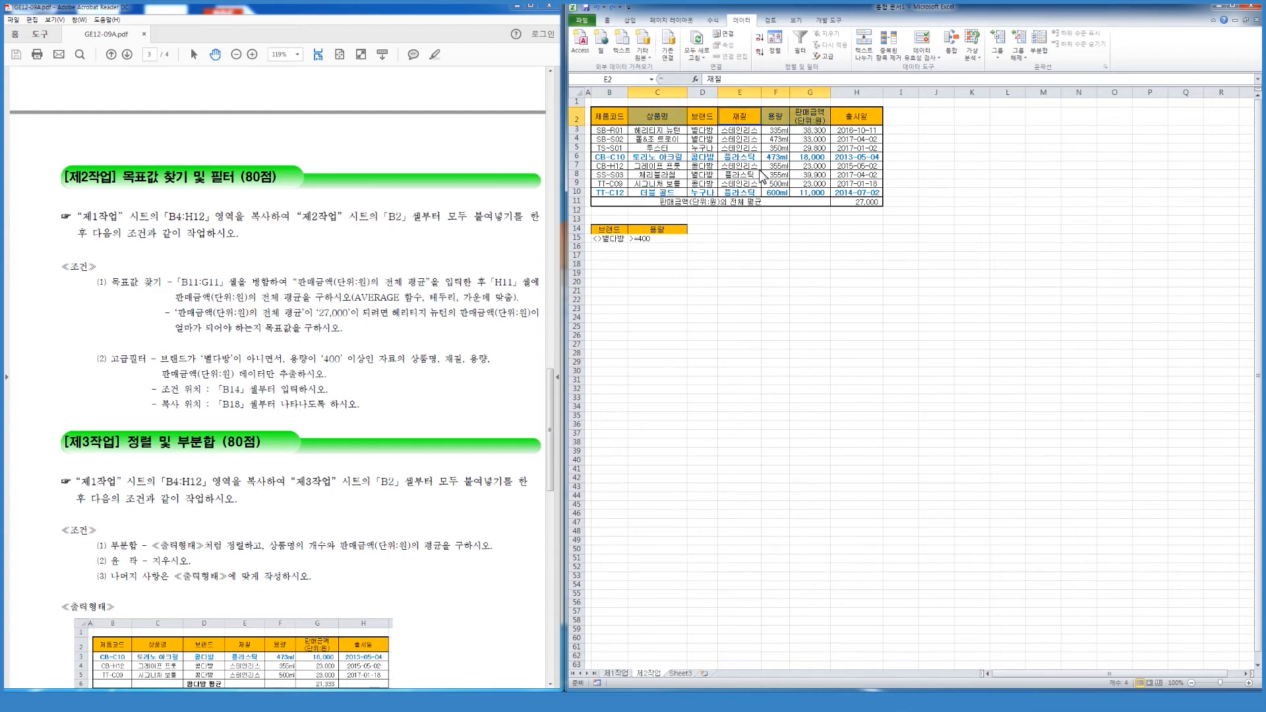
{"action": "key", "text": "ctrl+c"}
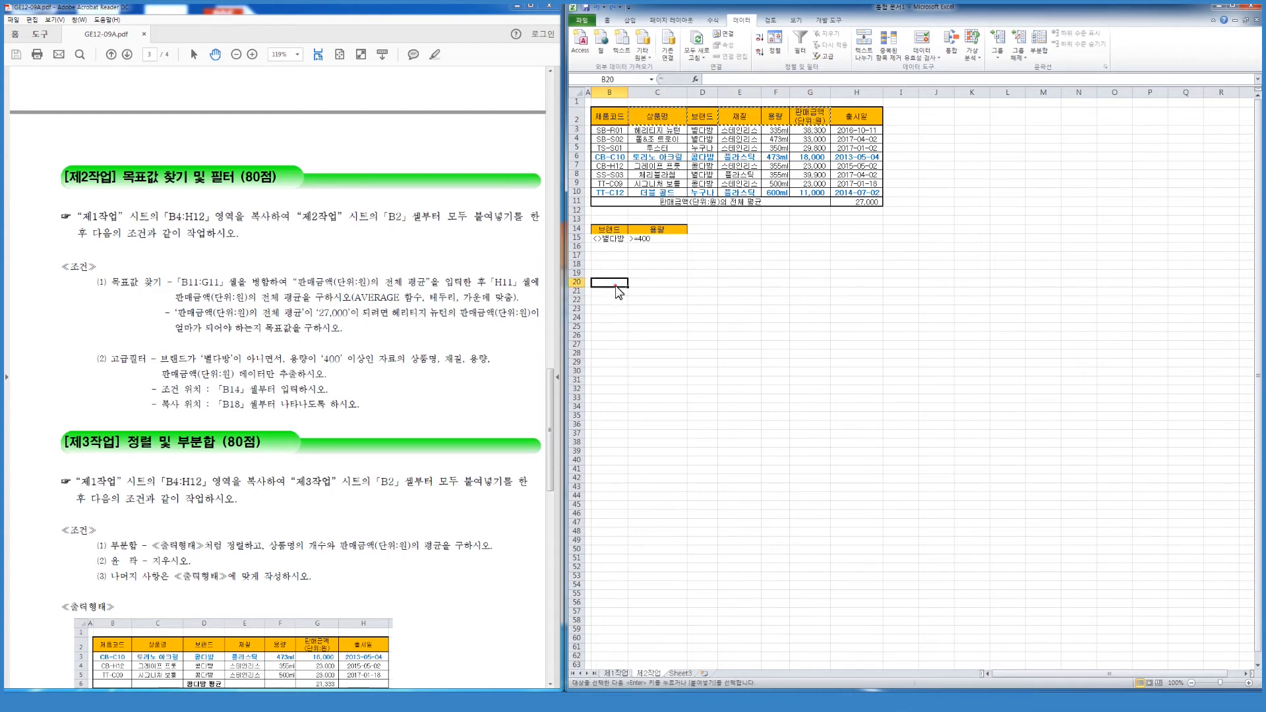
{"action": "left_click", "coordinate": [605, 270]}
{"action": "key", "text": "ctrl+v"}
{"action": "left_click", "coordinate": [669, 332]}
{"action": "key", "text": "Escape"}
Run an advanced filter on B2:H10 with criteria range B14:C15, copying the results to another location at B18:E18.
{"action": "left_click", "coordinate": [740, 175]}
{"action": "left_click_drag", "start_coordinate": [611, 116], "coordinate": [874, 200]}
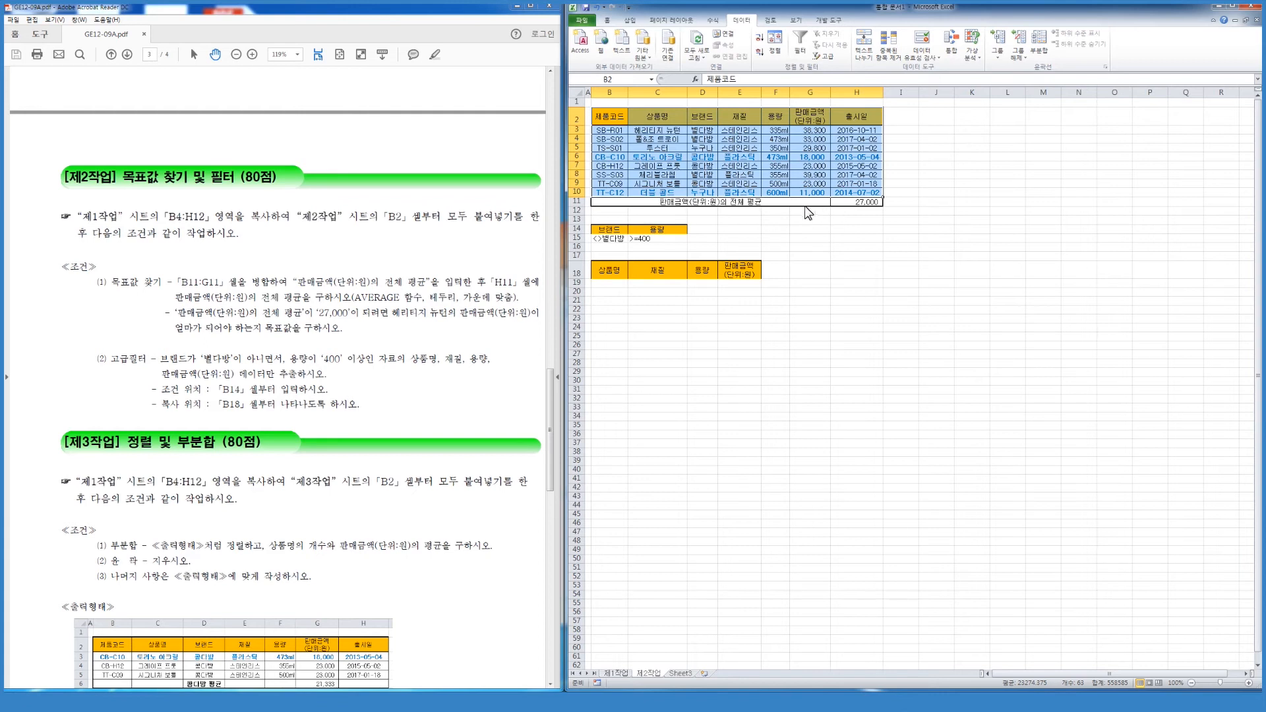
{"action": "left_click", "coordinate": [821, 58]}
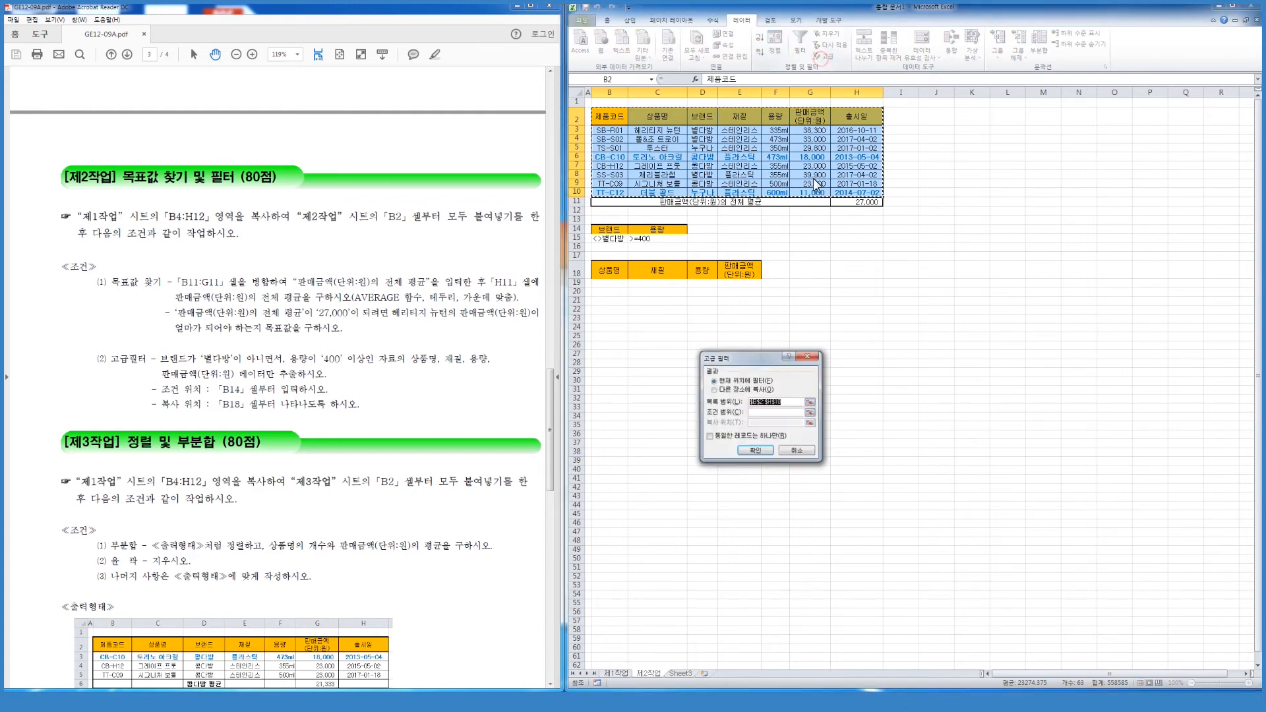
{"action": "left_click", "coordinate": [752, 390]}
{"action": "left_click", "coordinate": [769, 410]}
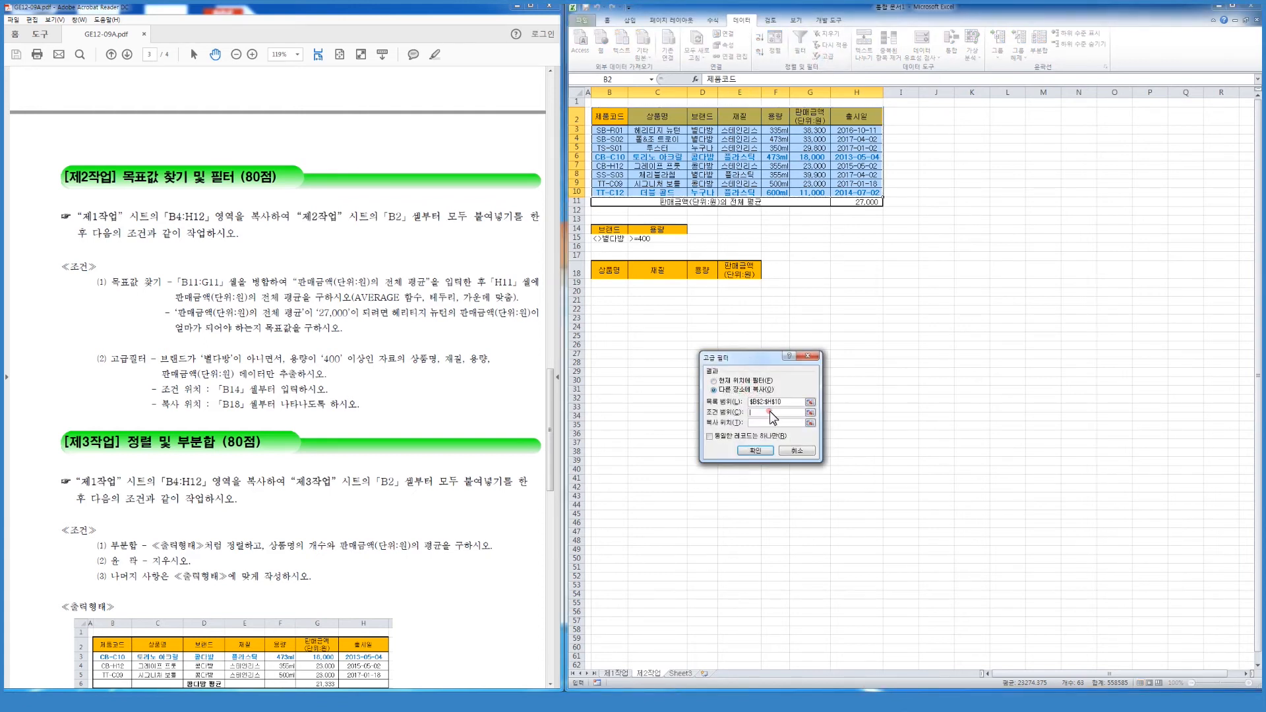
{"action": "left_click_drag", "start_coordinate": [607, 235], "coordinate": [660, 239]}
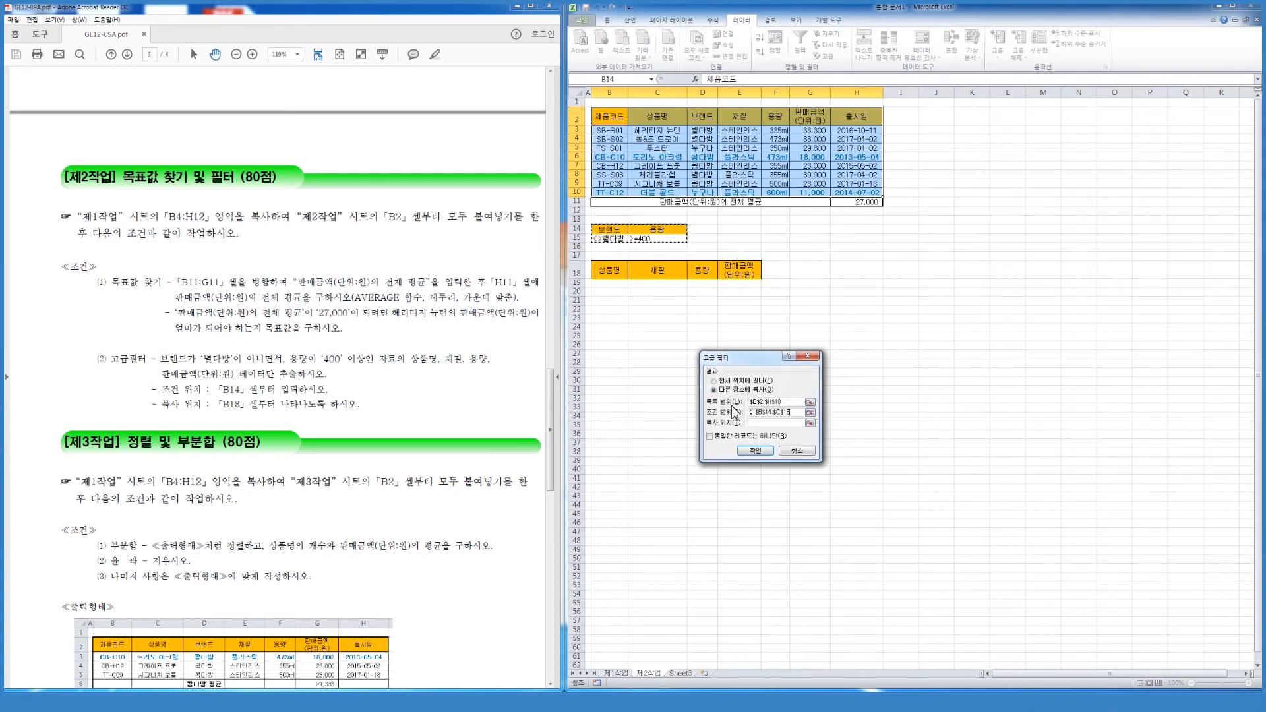
{"action": "left_click", "coordinate": [755, 423]}
{"action": "left_click_drag", "start_coordinate": [607, 271], "coordinate": [738, 270]}
{"action": "left_click", "coordinate": [763, 453]}
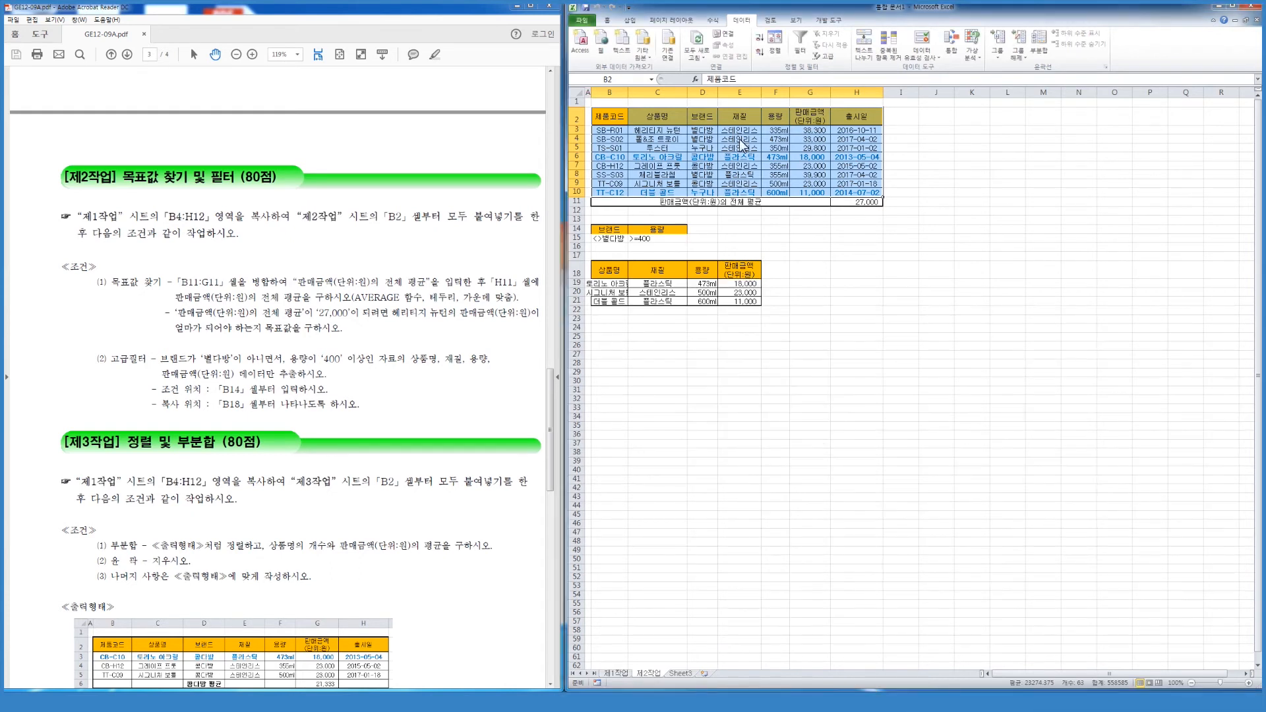
Autofit column B so the filtered product names fit.
{"action": "left_click", "coordinate": [659, 344]}
{"action": "left_click_drag", "start_coordinate": [607, 292], "coordinate": [607, 302]}
{"action": "double_click", "coordinate": [628, 93]}
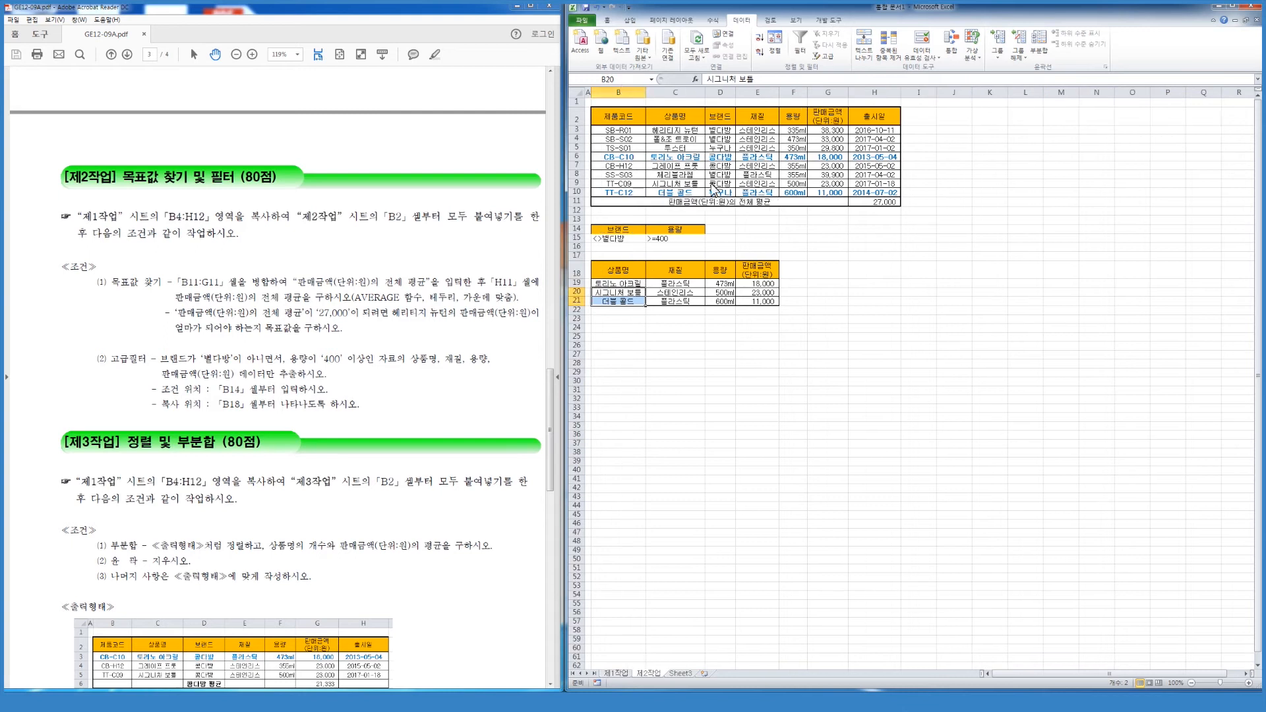
{"action": "left_click_drag", "start_coordinate": [752, 415], "coordinate": [747, 407]}
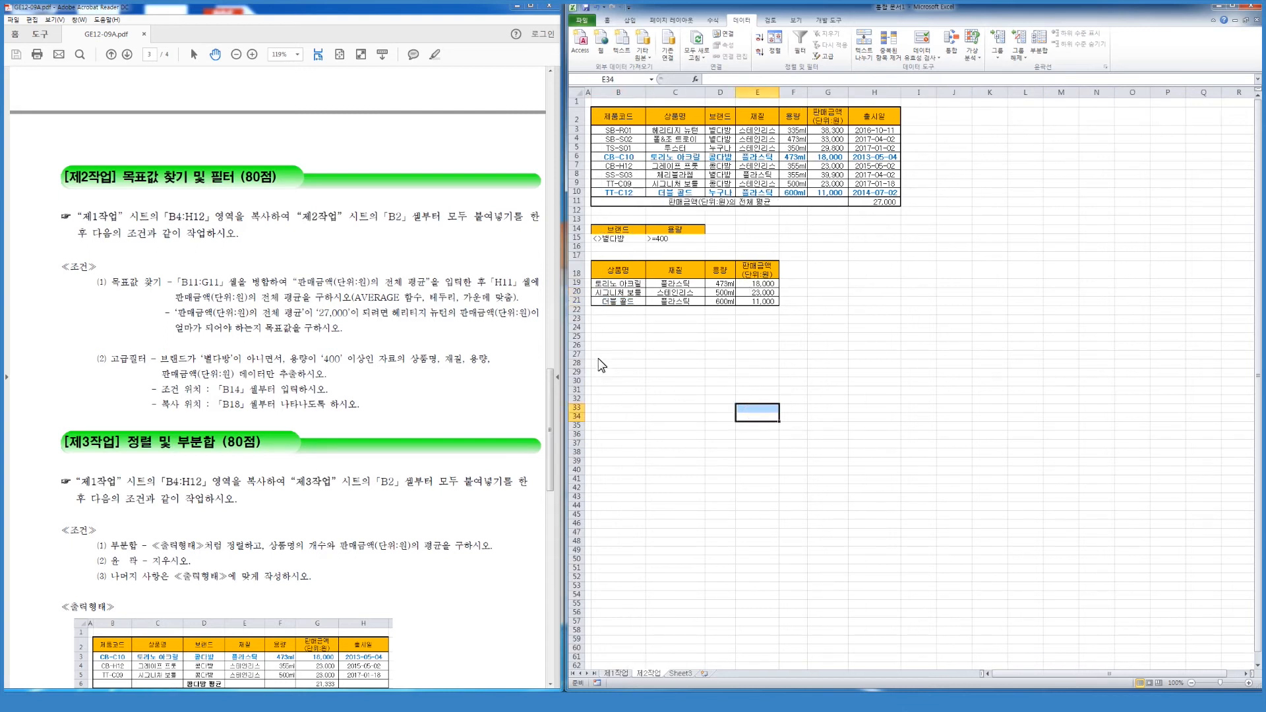
{"action": "left_click", "coordinate": [693, 415]}
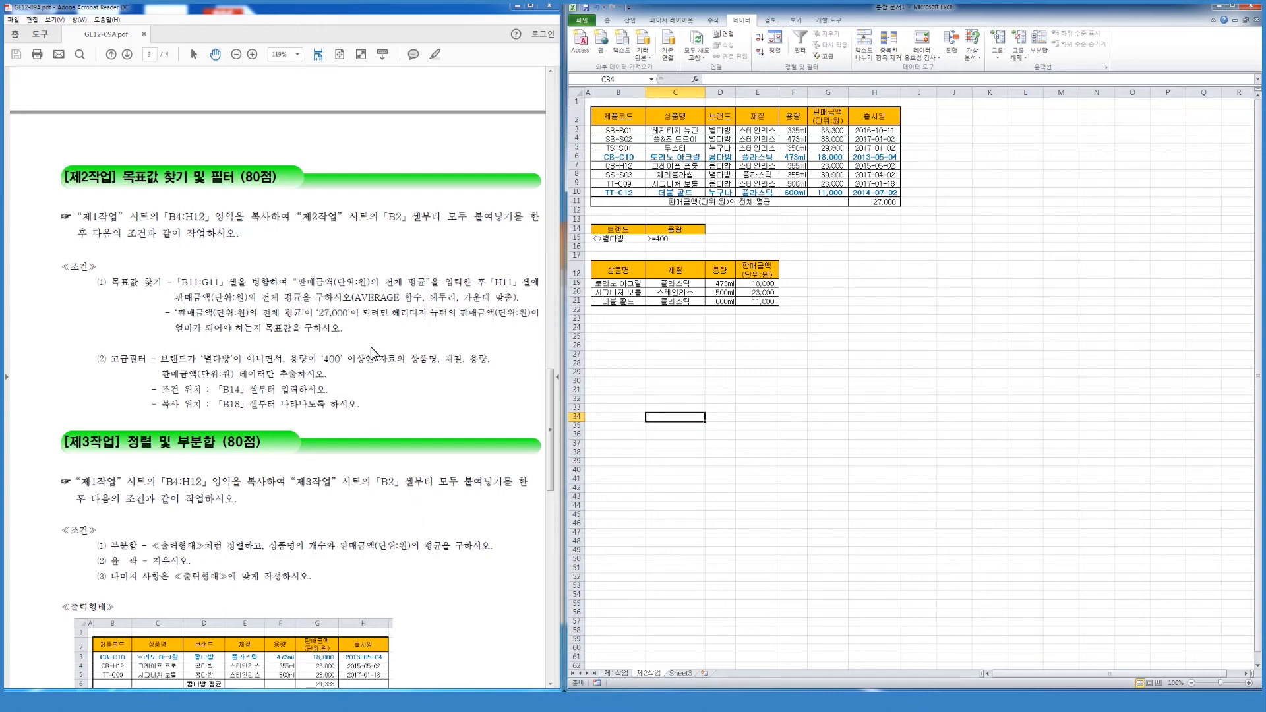
Bring the 제3작업 instructions into view in the PDF and rename Sheet3 as 제3작업.
{"action": "scroll", "coordinate": [338, 509], "scroll_direction": "down", "scroll_amount": 3}
{"action": "scroll", "coordinate": [337, 509], "scroll_direction": "down", "scroll_amount": 2}
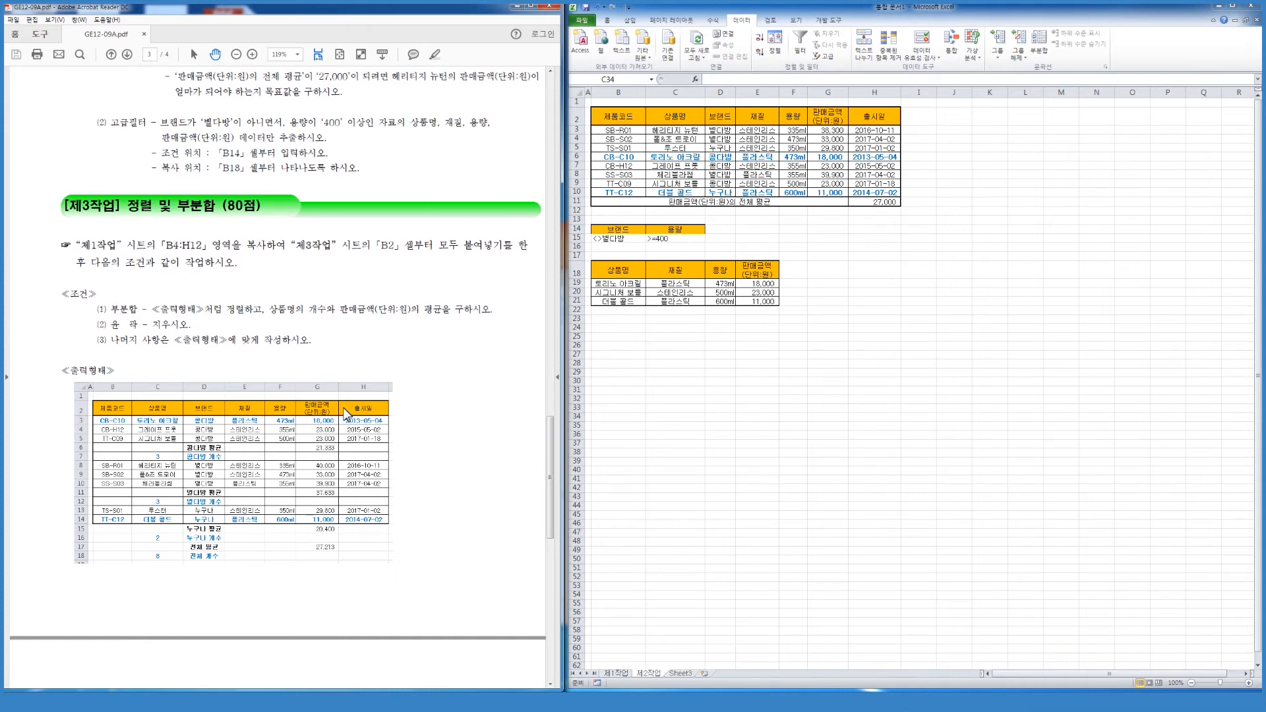
{"action": "left_click", "coordinate": [679, 674]}
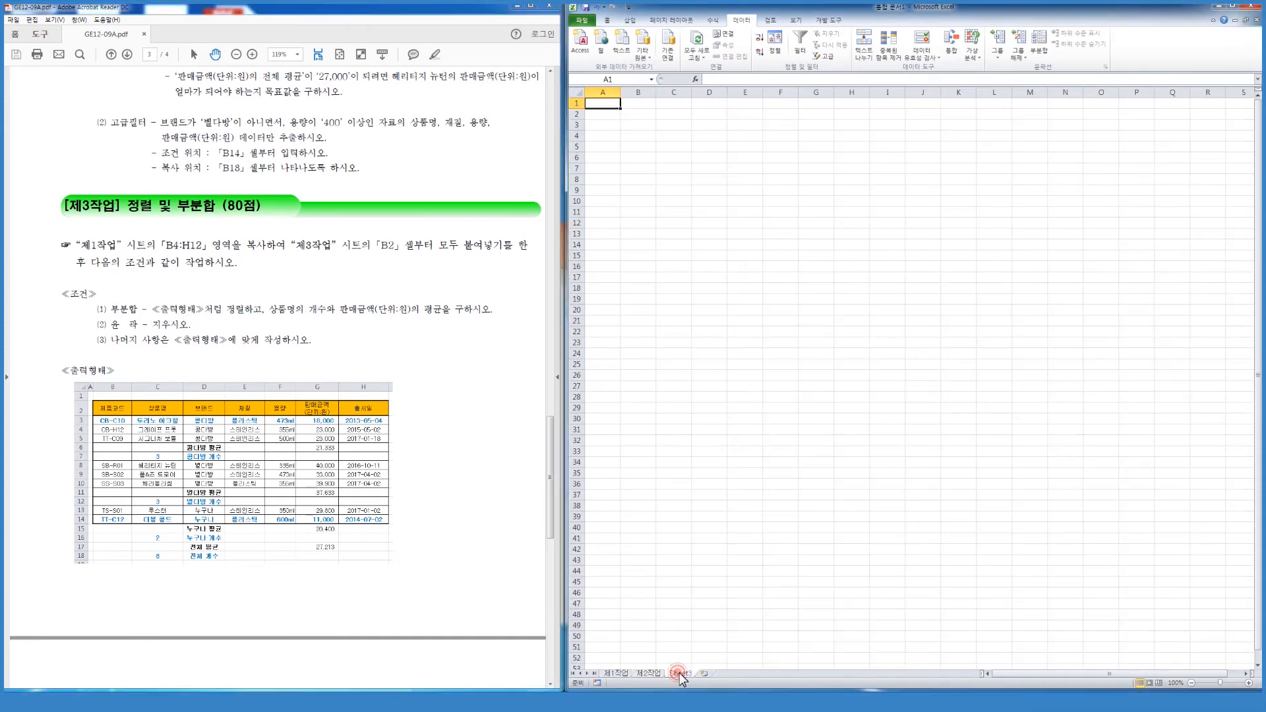
{"action": "double_click", "coordinate": [682, 673]}
{"action": "type", "text": "제"}
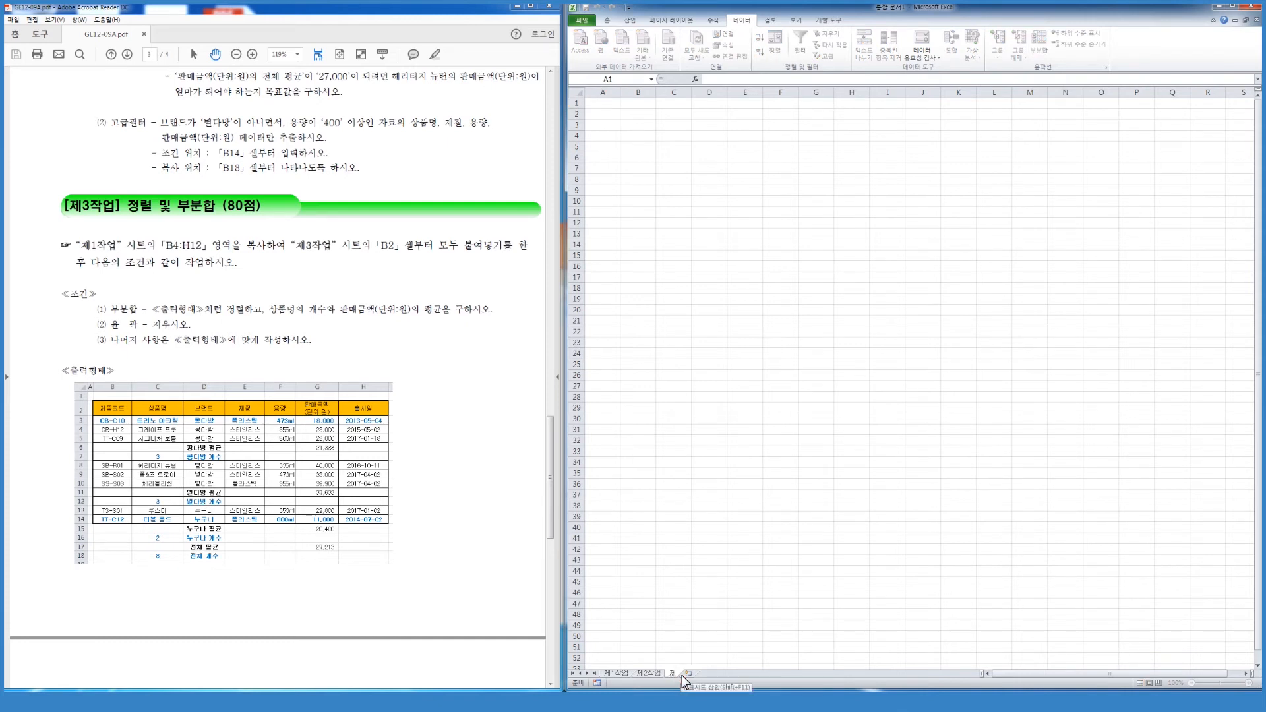
{"action": "type", "text": "3작업"}
{"action": "key", "text": "Return"}
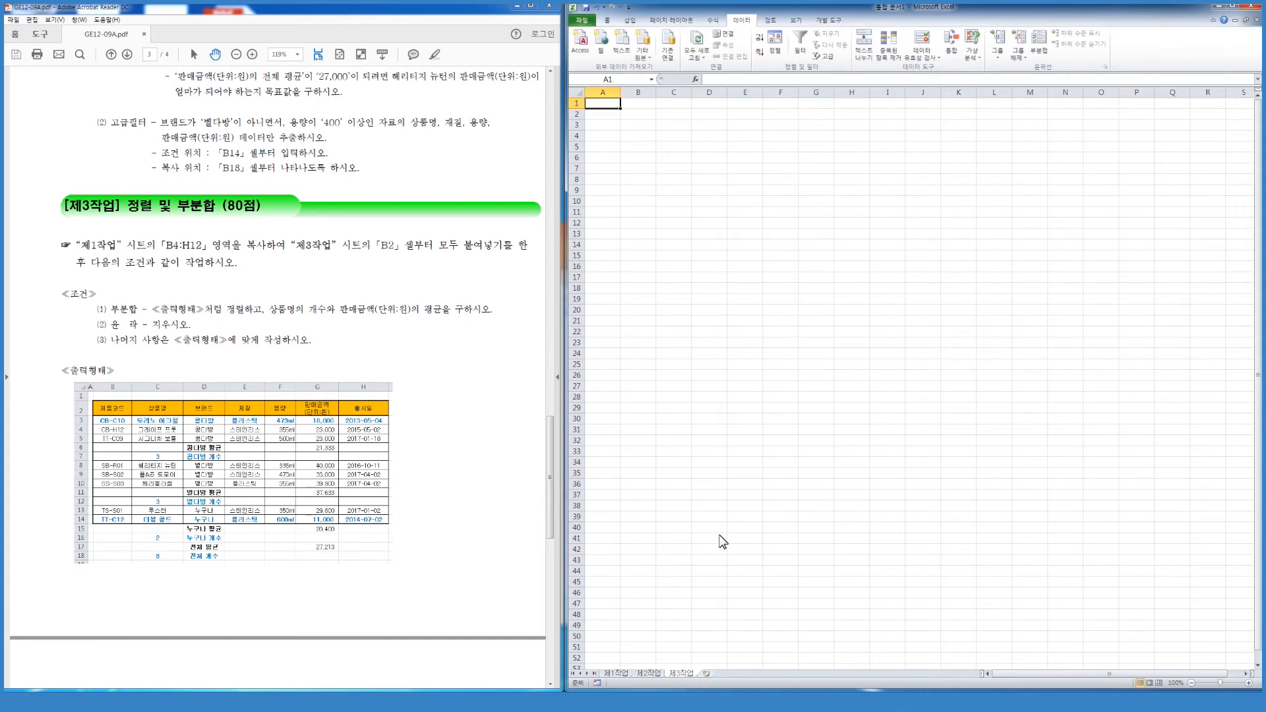
Set the width of column A on the 제3작업 sheet to 1.
{"action": "right_click", "coordinate": [611, 93]}
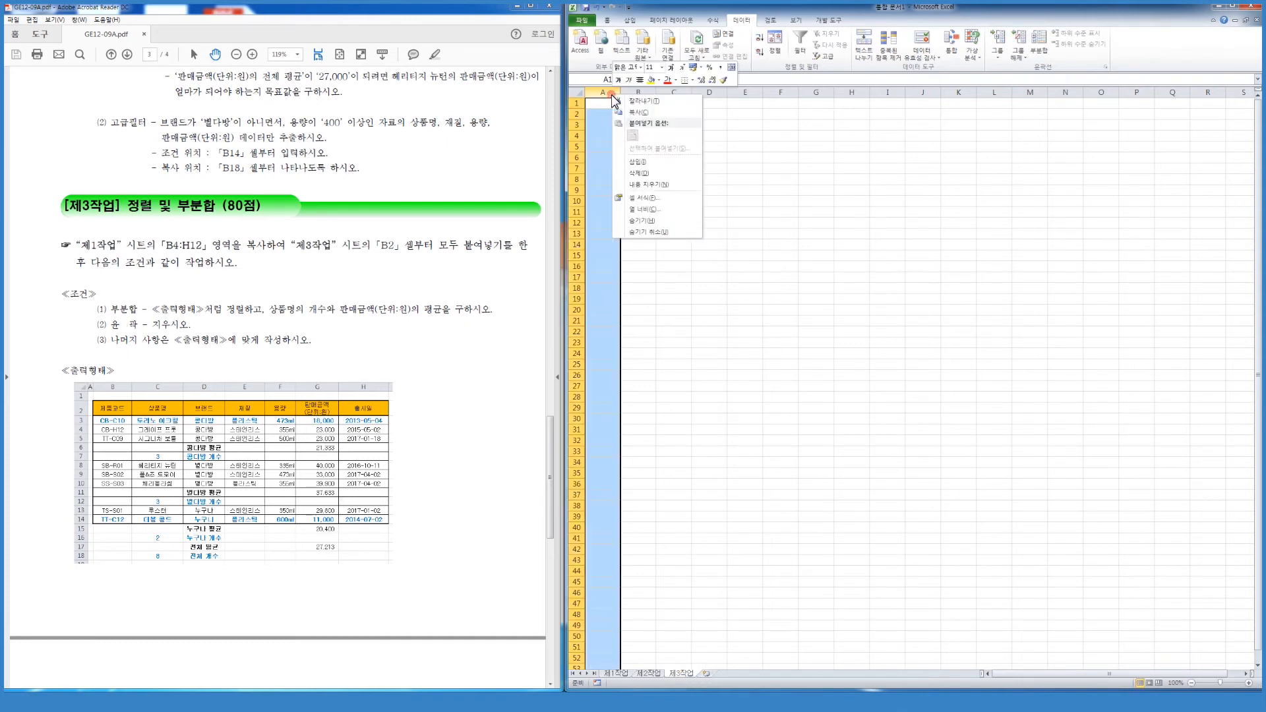
{"action": "left_click", "coordinate": [661, 209]}
{"action": "type", "text": "1"}
{"action": "key", "text": "Return"}
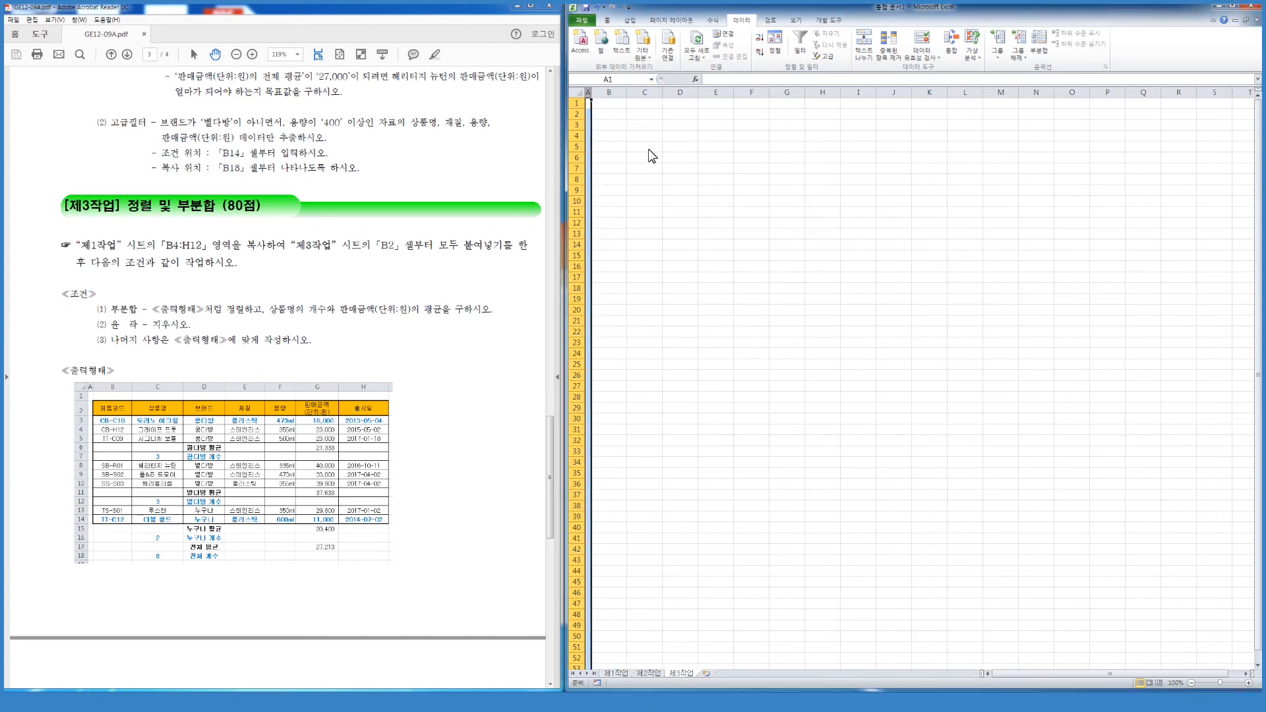
Set the font of the entire 제3작업 sheet to 굴림.
{"action": "left_click", "coordinate": [575, 92]}
{"action": "left_click", "coordinate": [608, 25]}
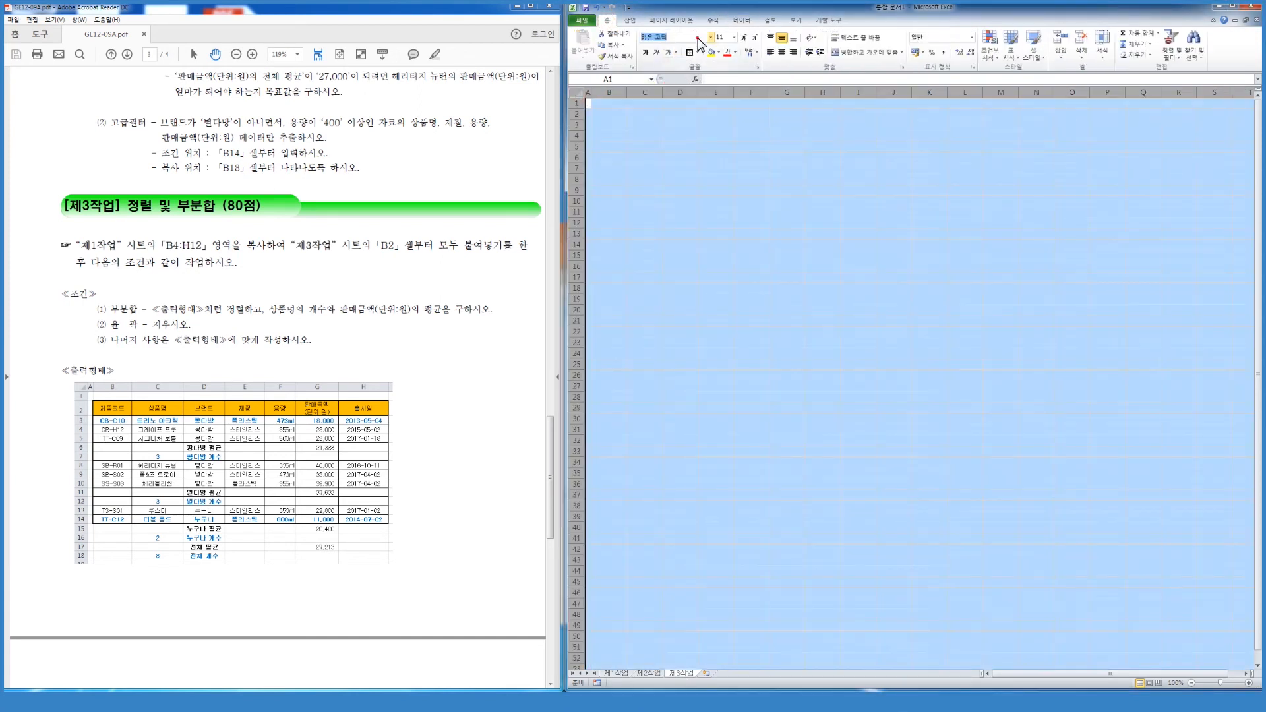
{"action": "left_click", "coordinate": [699, 39]}
{"action": "type", "text": "굴림"}
{"action": "key", "text": "Return"}
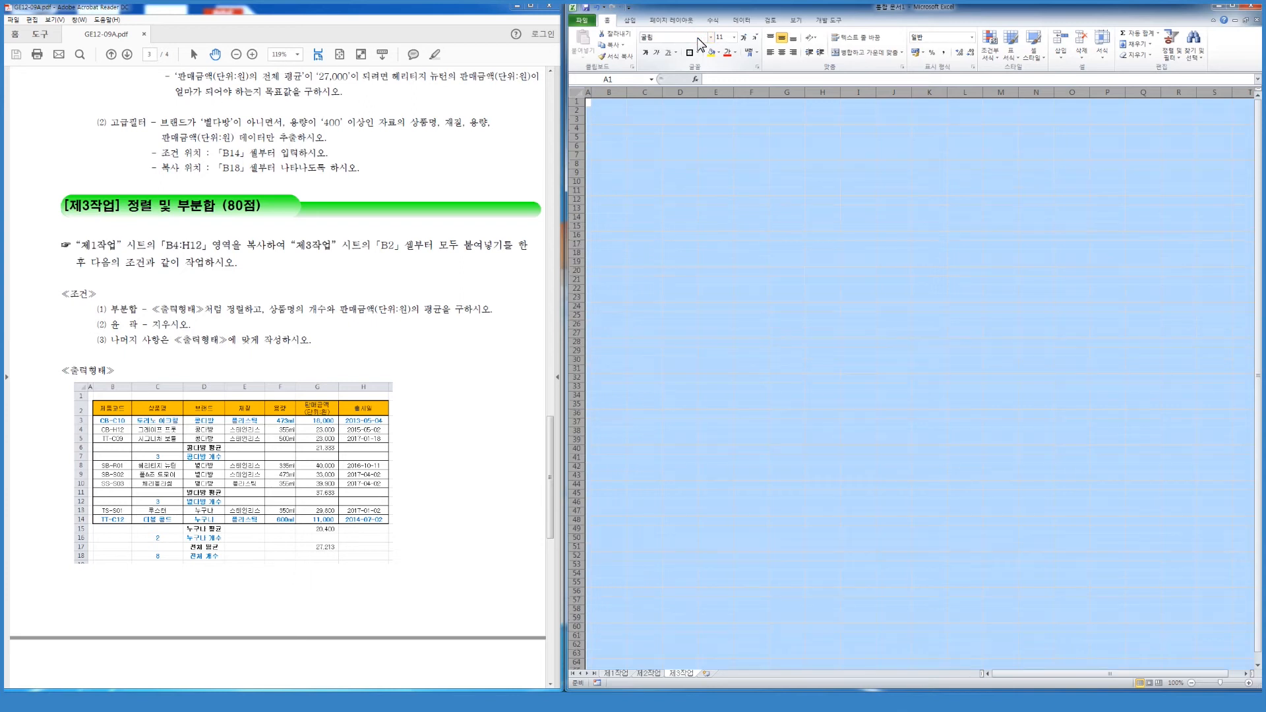
{"action": "left_click", "coordinate": [702, 208]}
Copy the range B4:H12 from the 제1작업 sheet and paste it at B2 of the 제3작업 sheet.
{"action": "left_click", "coordinate": [616, 674]}
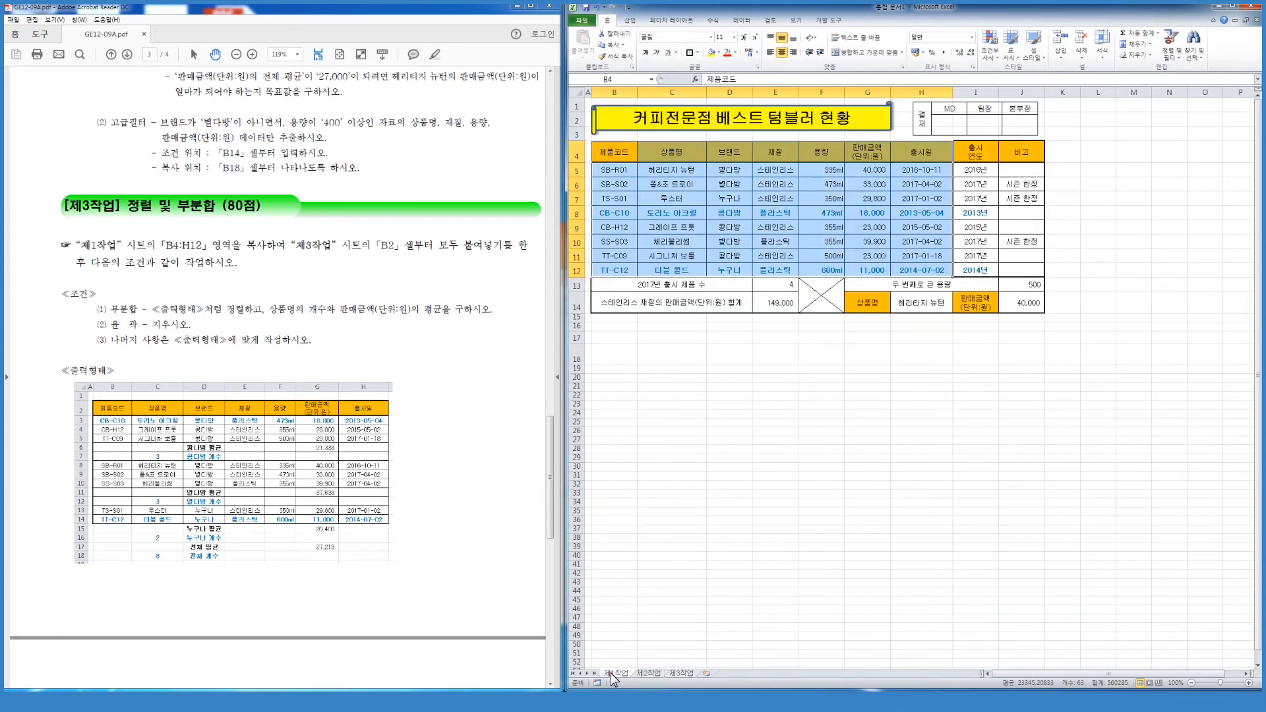
{"action": "key", "text": "ctrl+c"}
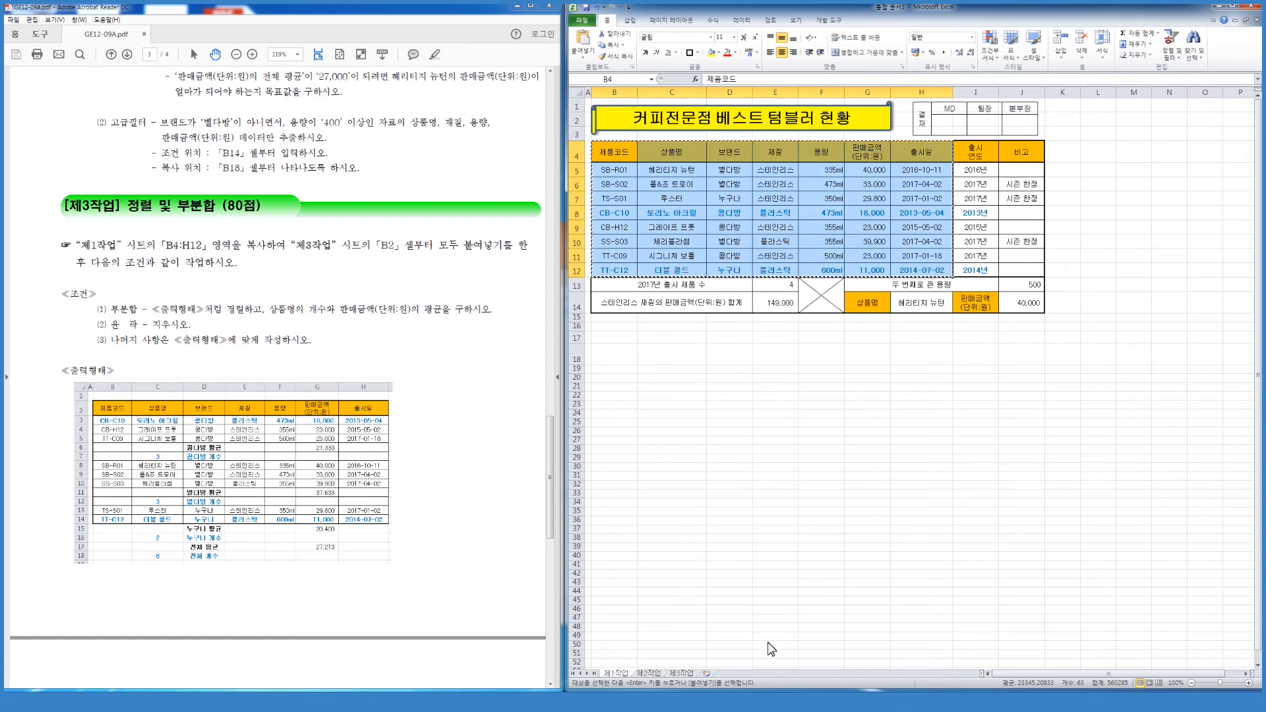
{"action": "left_click", "coordinate": [681, 673]}
{"action": "left_click", "coordinate": [751, 305]}
{"action": "left_click", "coordinate": [606, 111]}
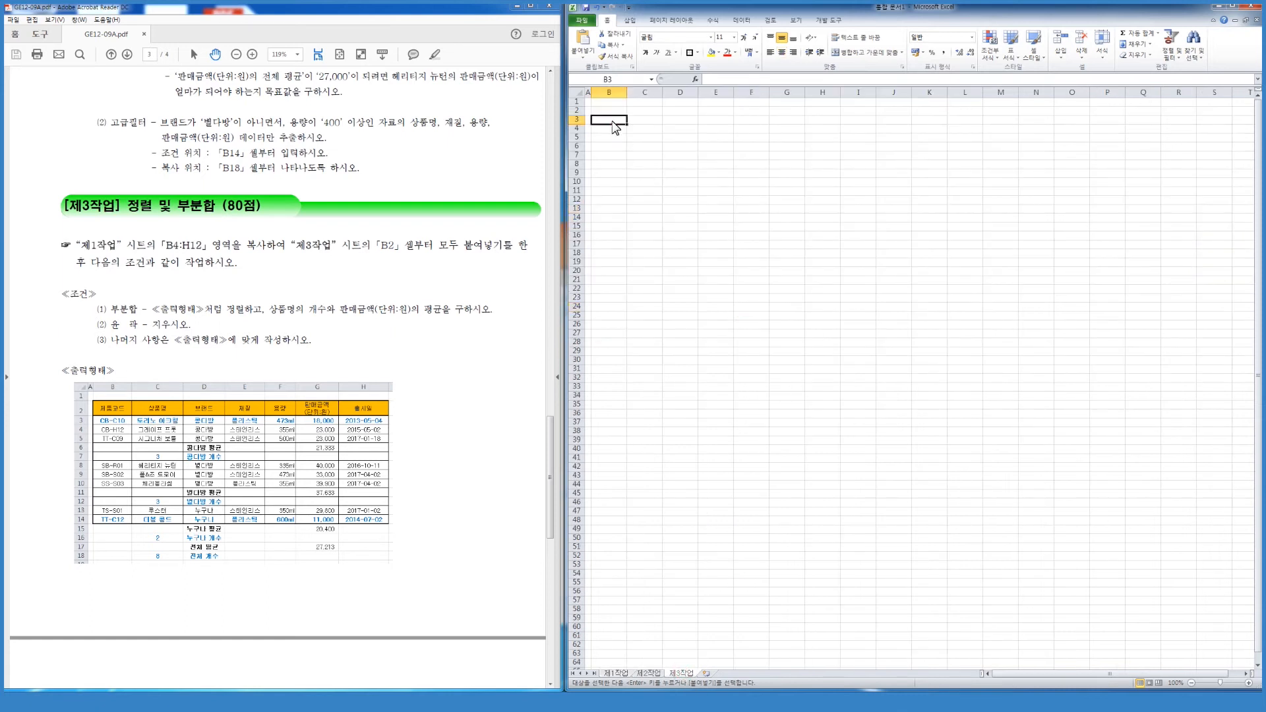
{"action": "key", "text": "ctrl+v"}
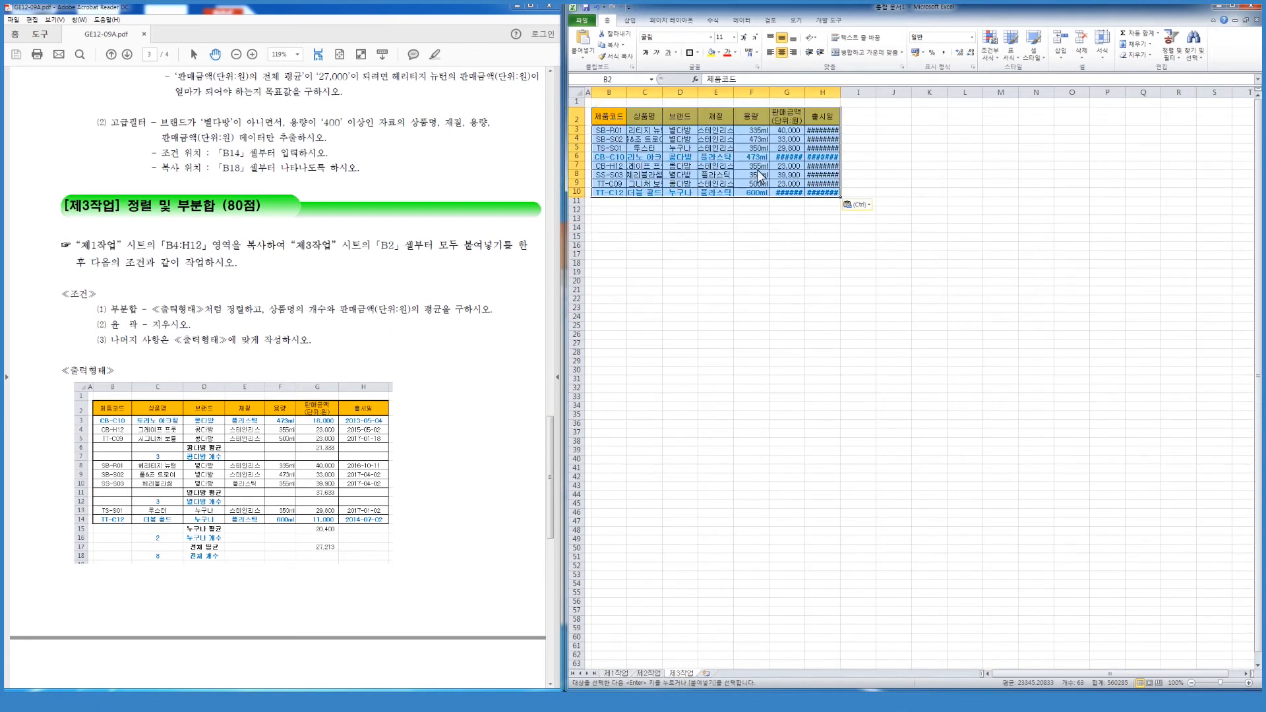
Autofit columns B to H on the 제3작업 sheet to their contents.
{"action": "left_click_drag", "start_coordinate": [611, 93], "coordinate": [825, 89]}
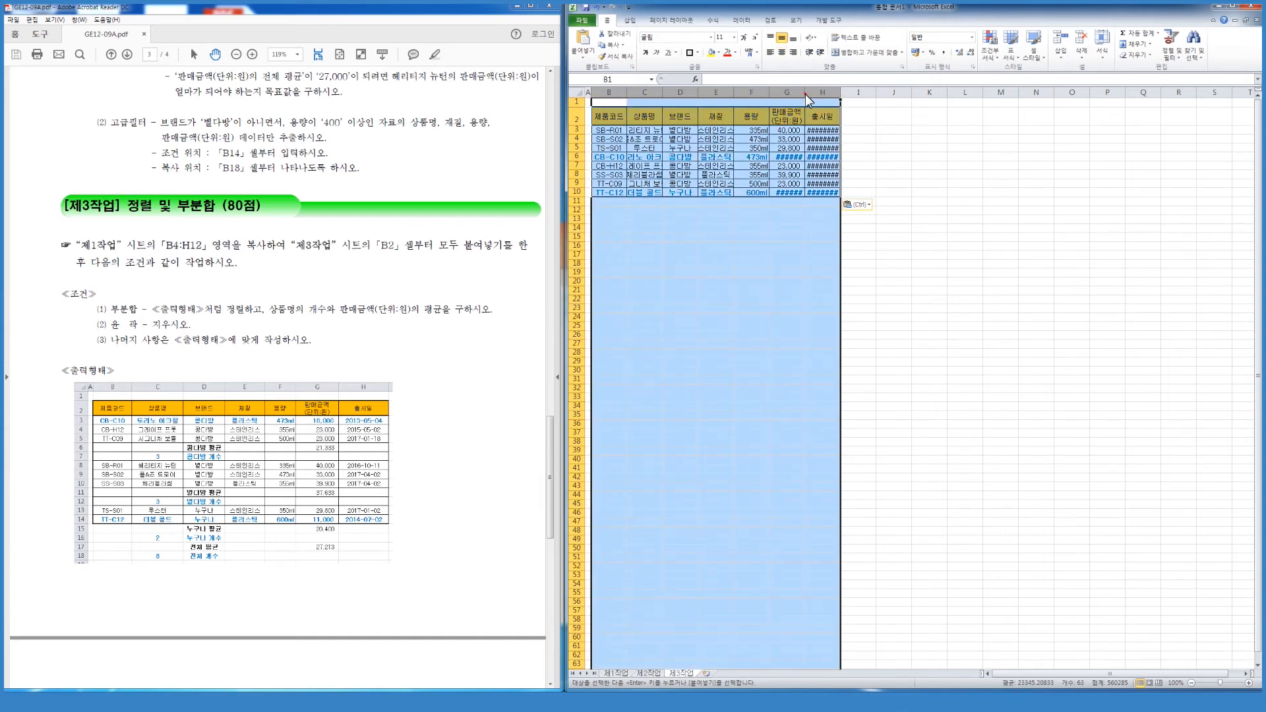
{"action": "double_click", "coordinate": [805, 93]}
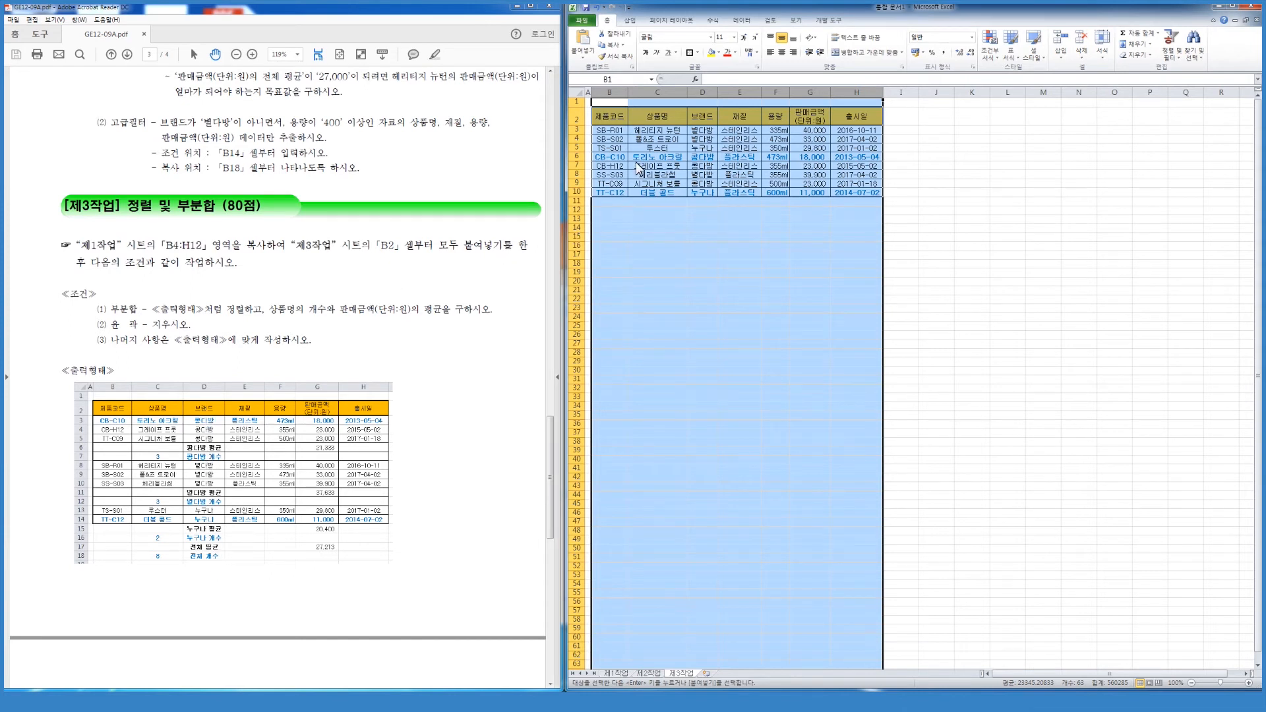
{"action": "left_click", "coordinate": [810, 344]}
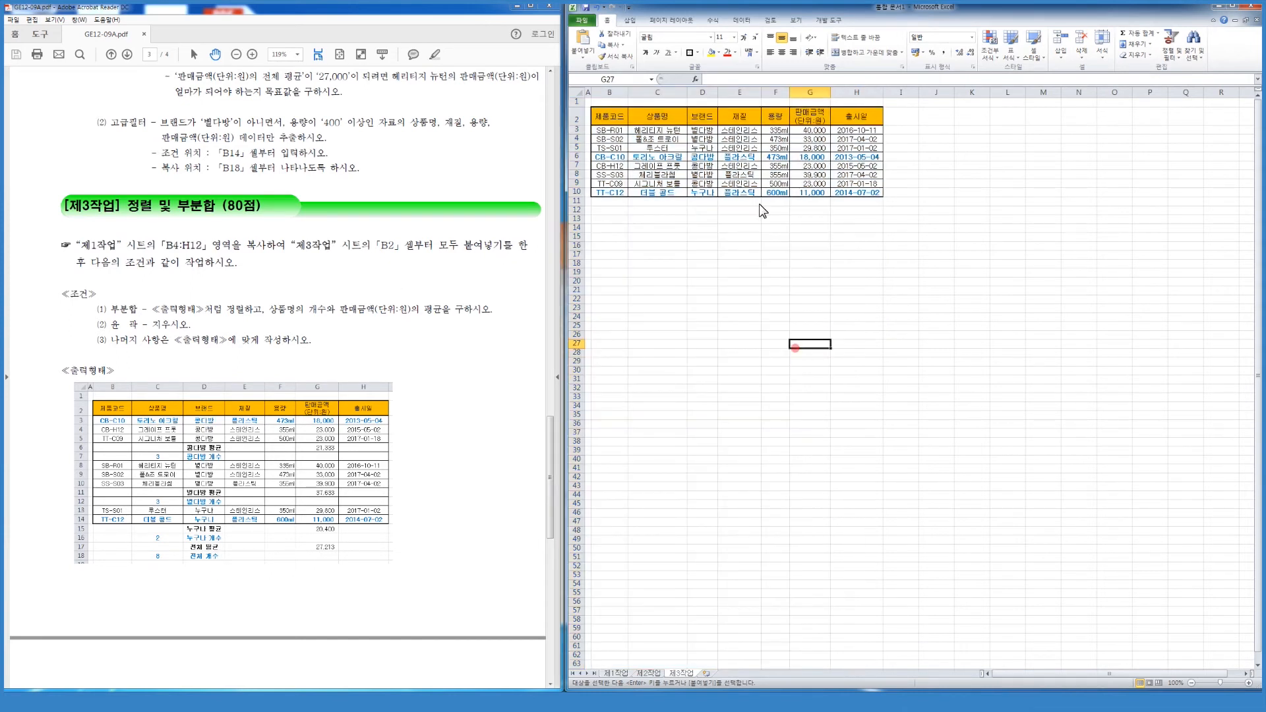
Sort the table on the 제3작업 sheet by 브랜드 in descending order.
{"action": "left_click", "coordinate": [710, 117]}
{"action": "left_click", "coordinate": [741, 20]}
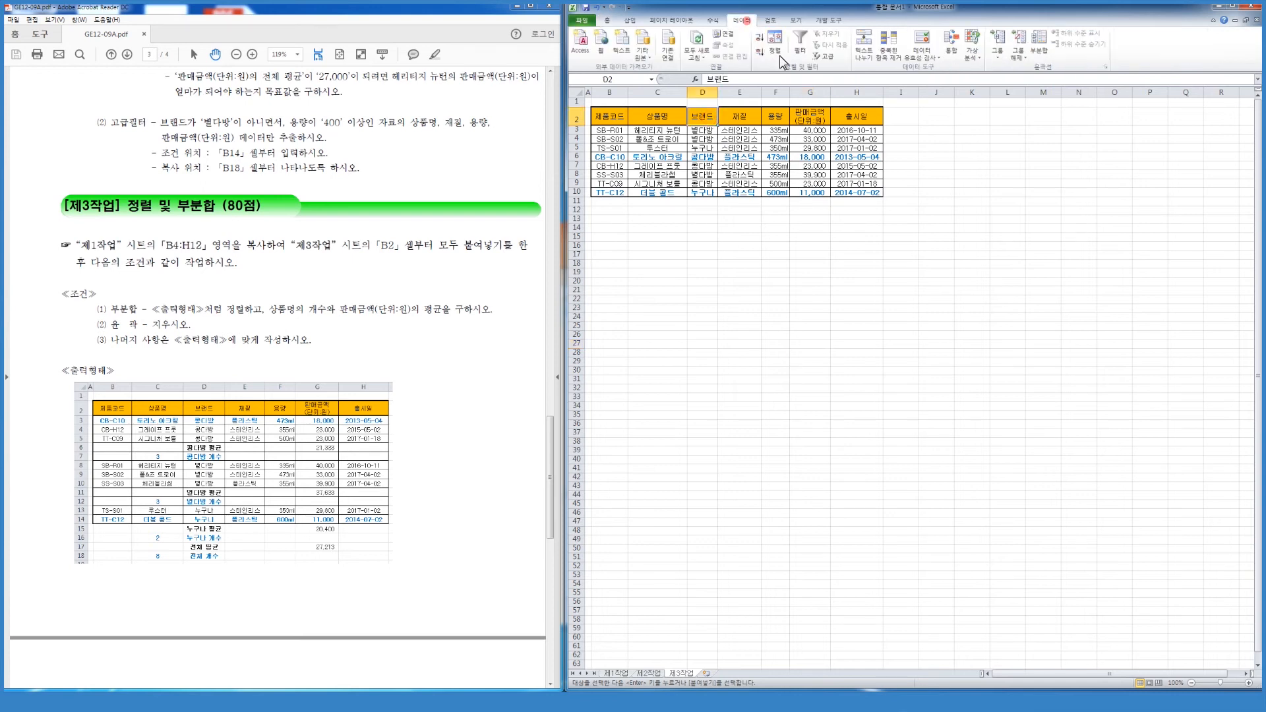
{"action": "left_click", "coordinate": [759, 41]}
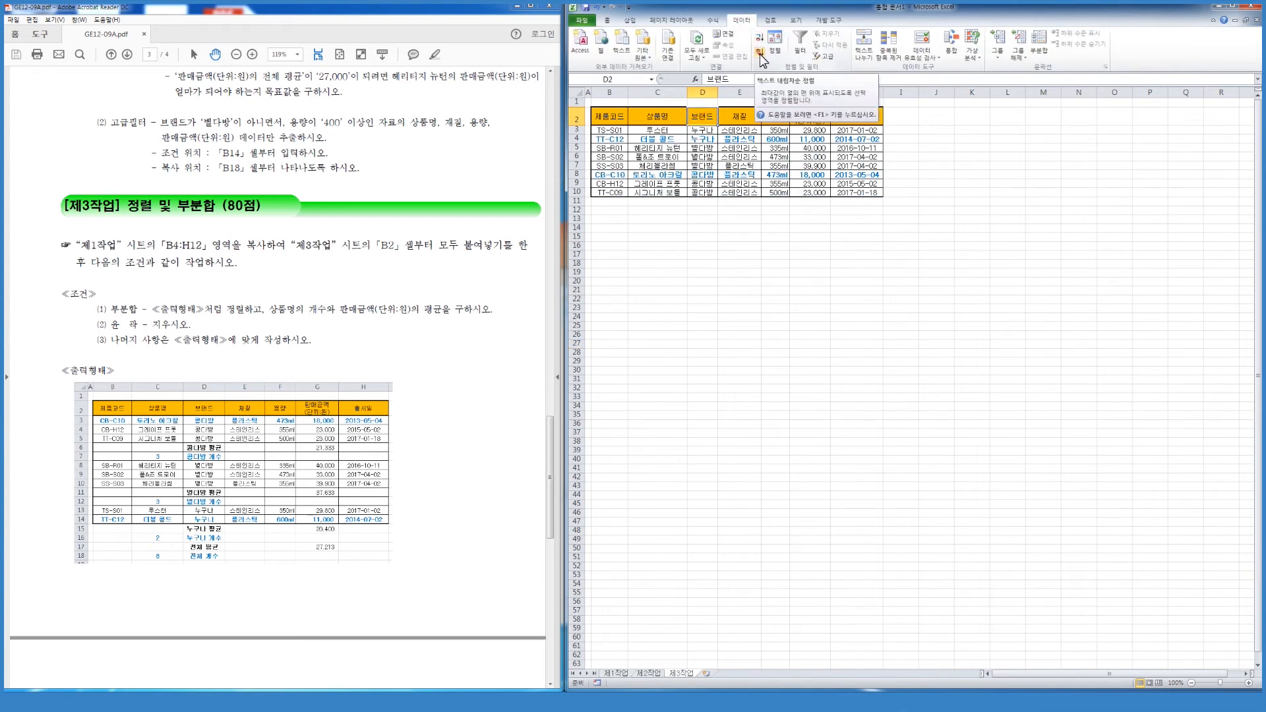
{"action": "left_click", "coordinate": [759, 53]}
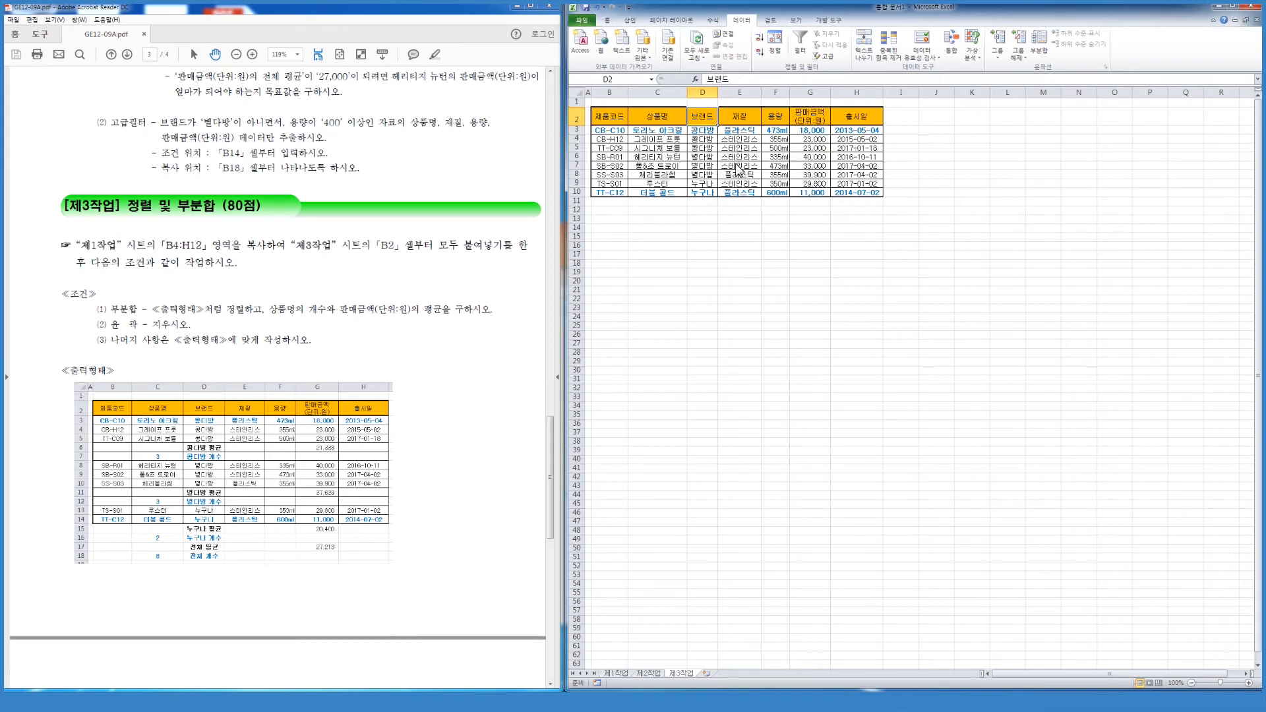
Add subtotals grouped by 브랜드 that use the 개수 function on 상품명 only.
{"action": "left_click", "coordinate": [1046, 43]}
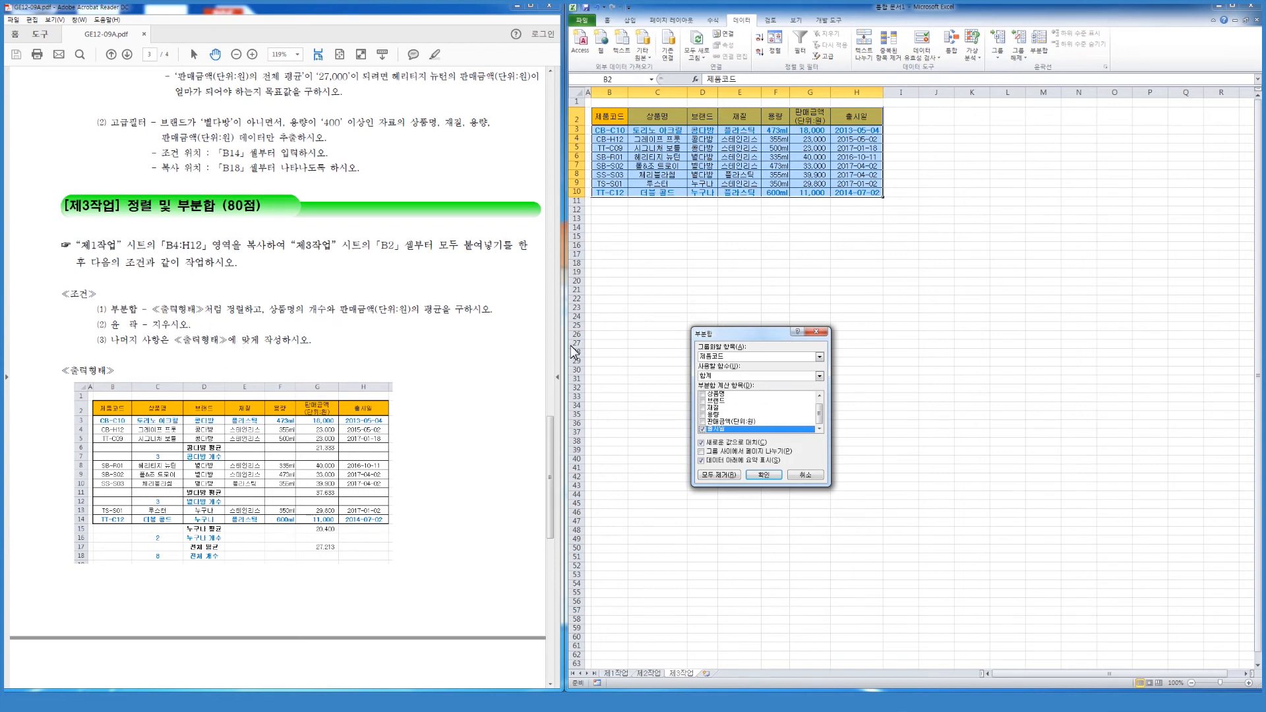
{"action": "left_click", "coordinate": [716, 356]}
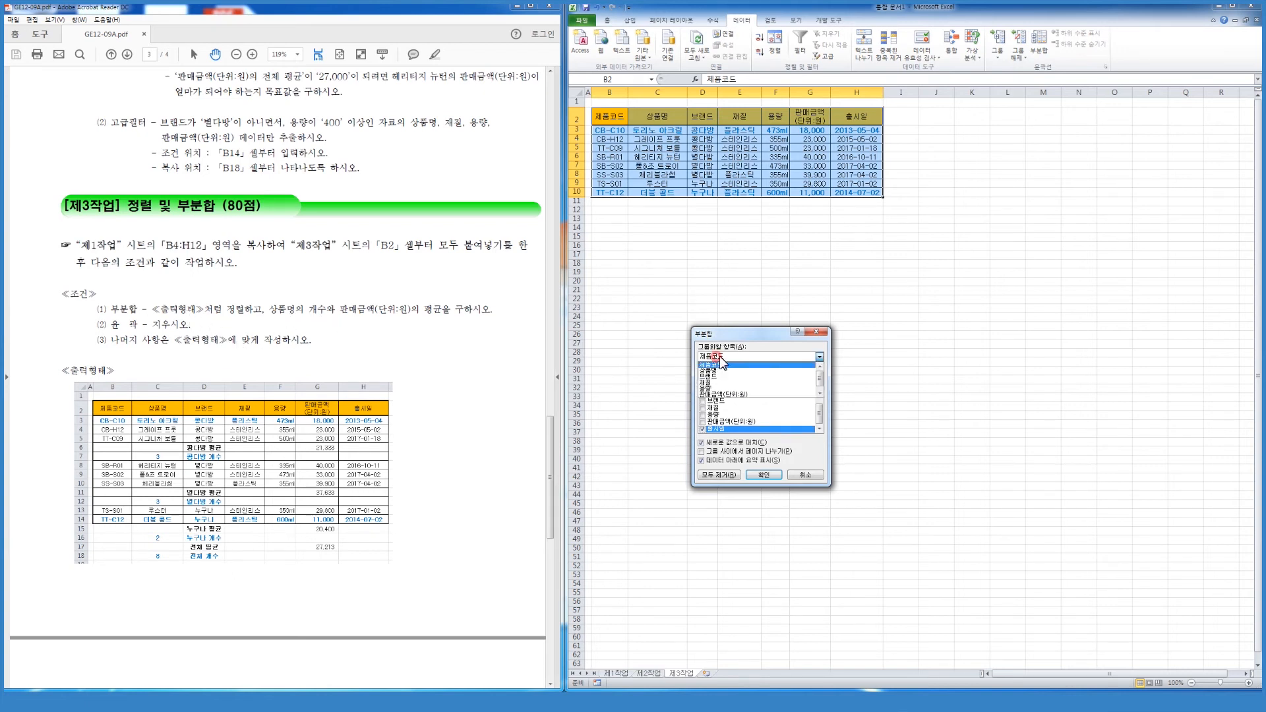
{"action": "left_click", "coordinate": [742, 377]}
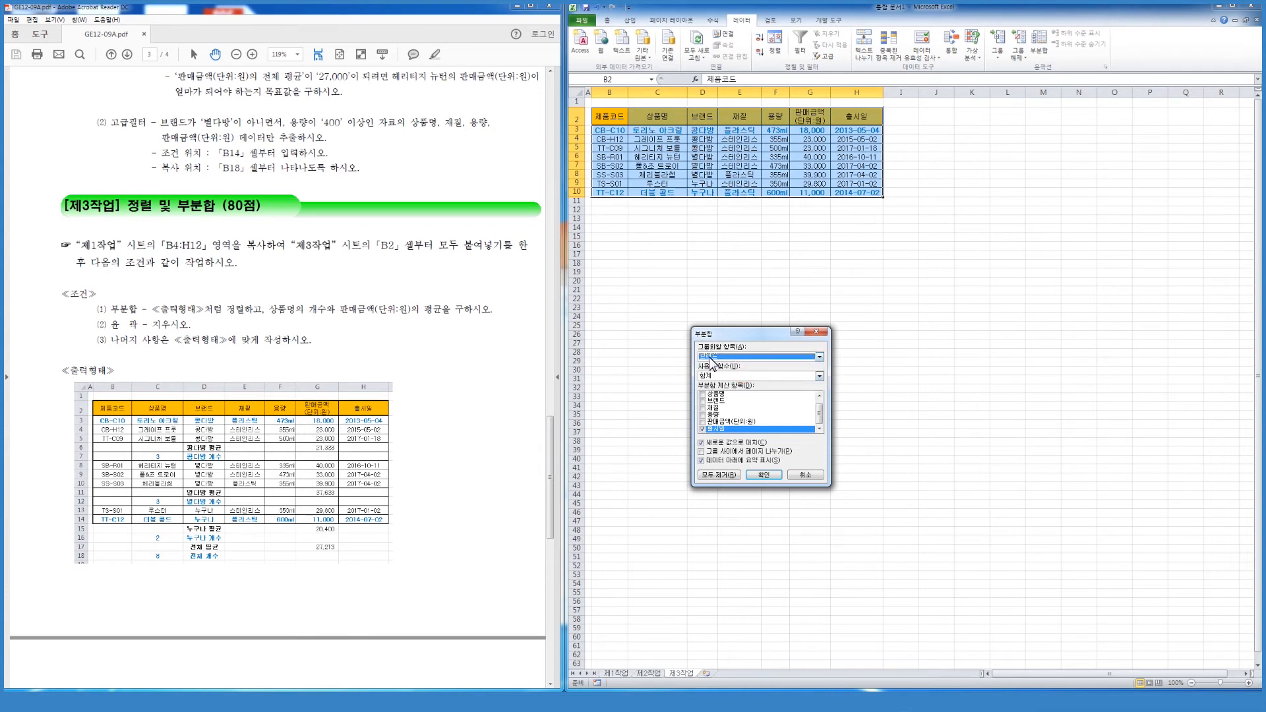
{"action": "left_click", "coordinate": [713, 375]}
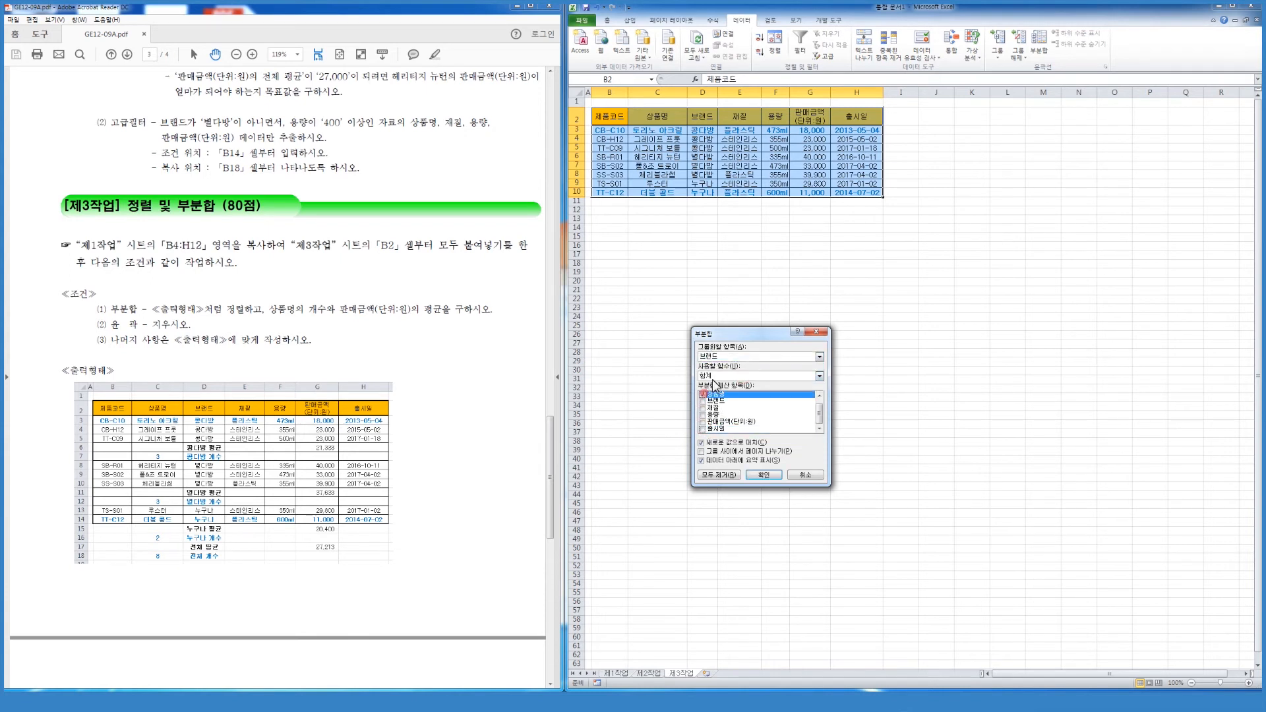
{"action": "left_click", "coordinate": [720, 390]}
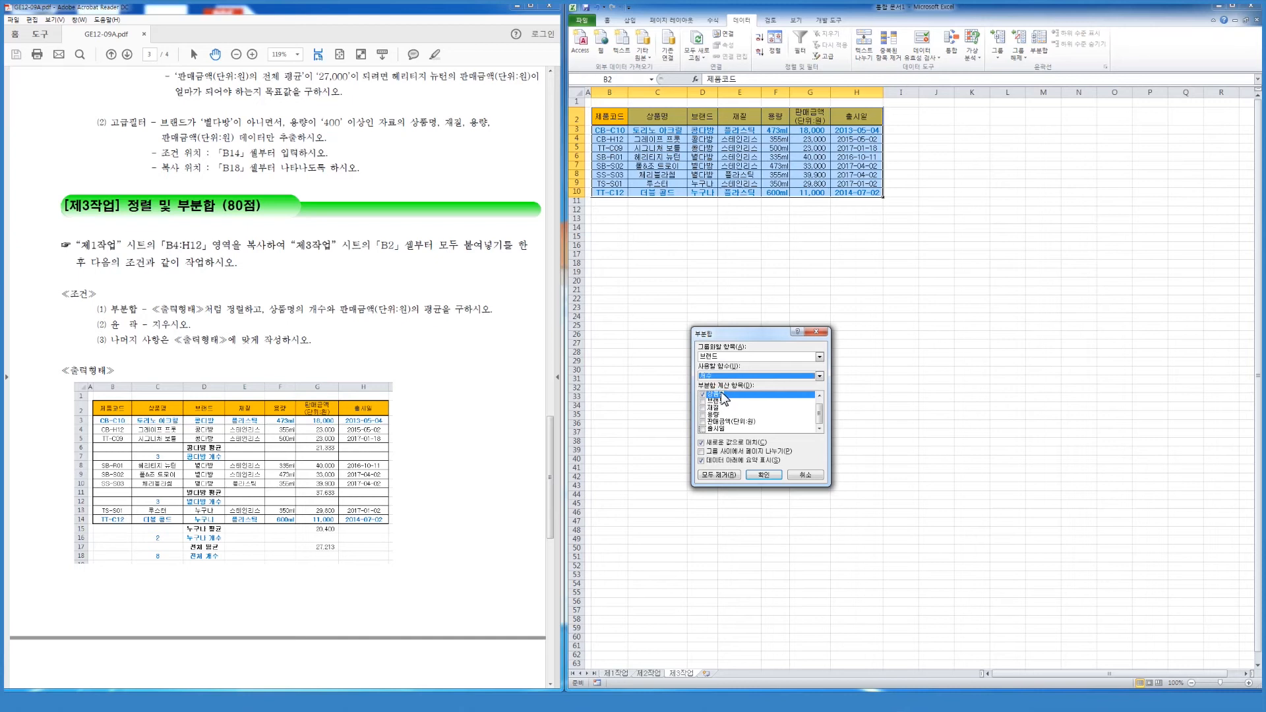
{"action": "left_click", "coordinate": [755, 475]}
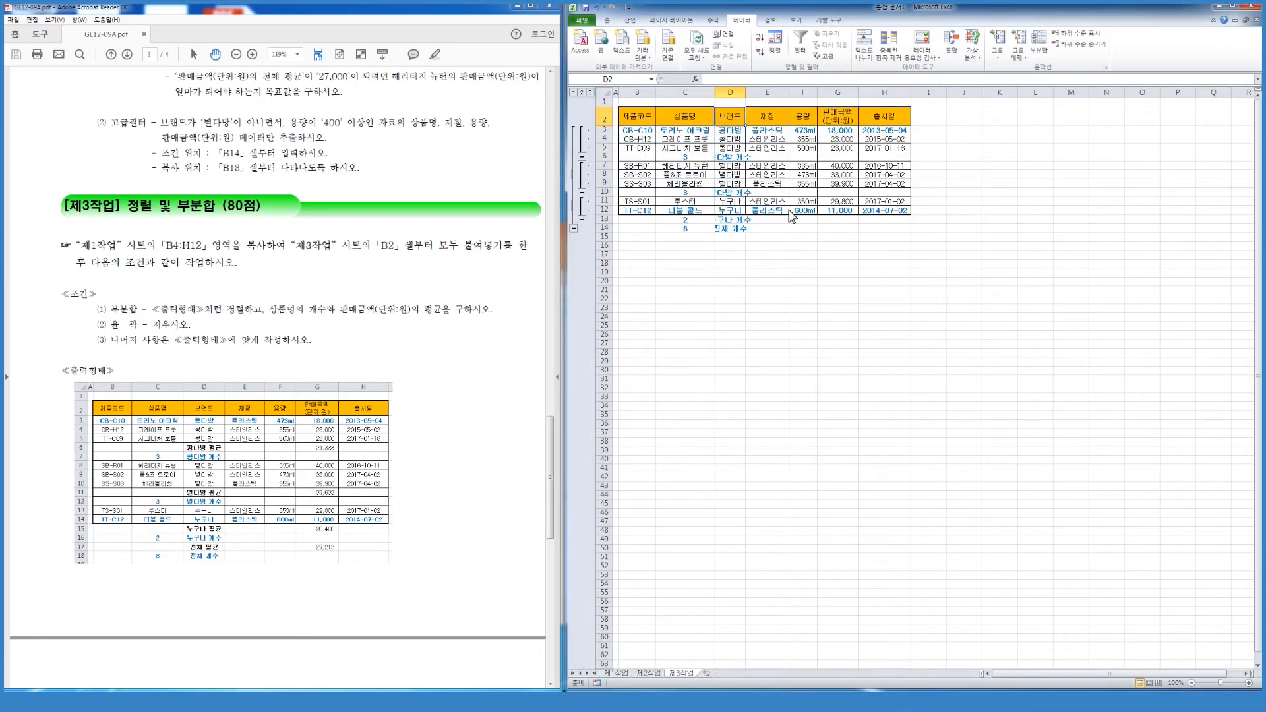
Add a second subtotal by 브랜드 with the 평균 of 판매금액(단위:원) only, keeping the existing subtotals instead of replacing them.
{"action": "left_click", "coordinate": [1038, 46]}
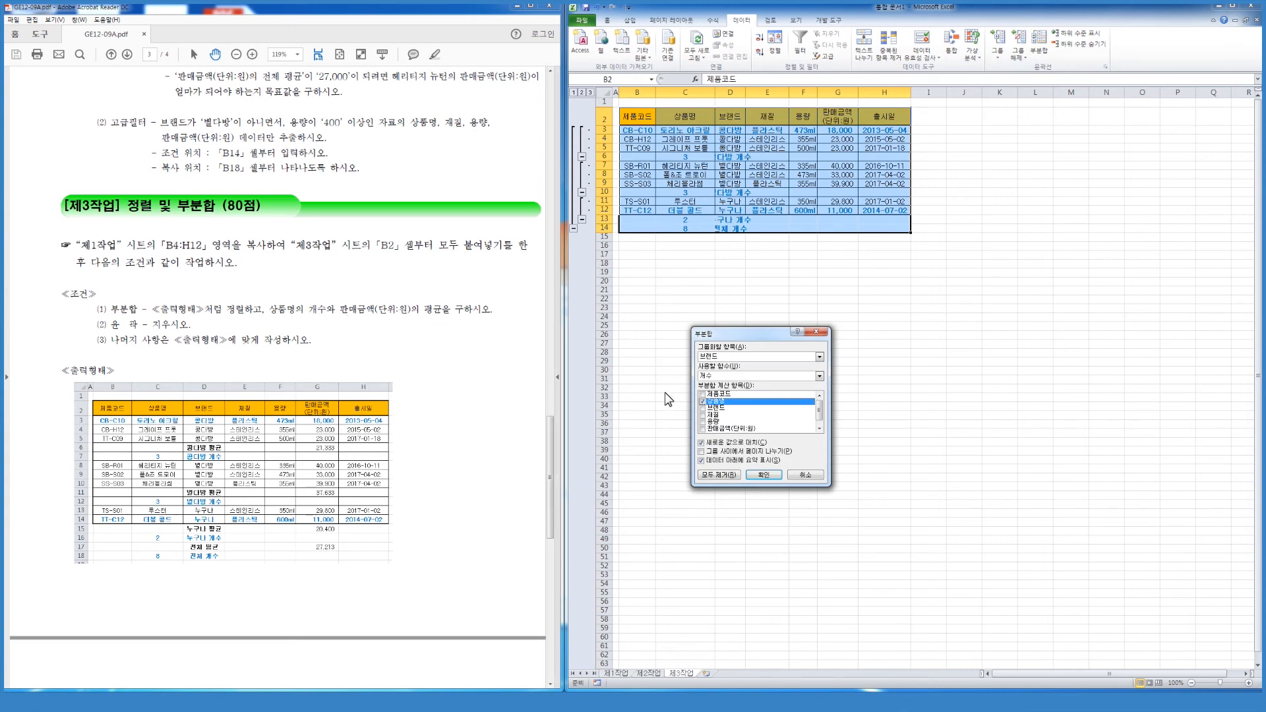
{"action": "left_click", "coordinate": [702, 401]}
{"action": "left_click", "coordinate": [702, 429]}
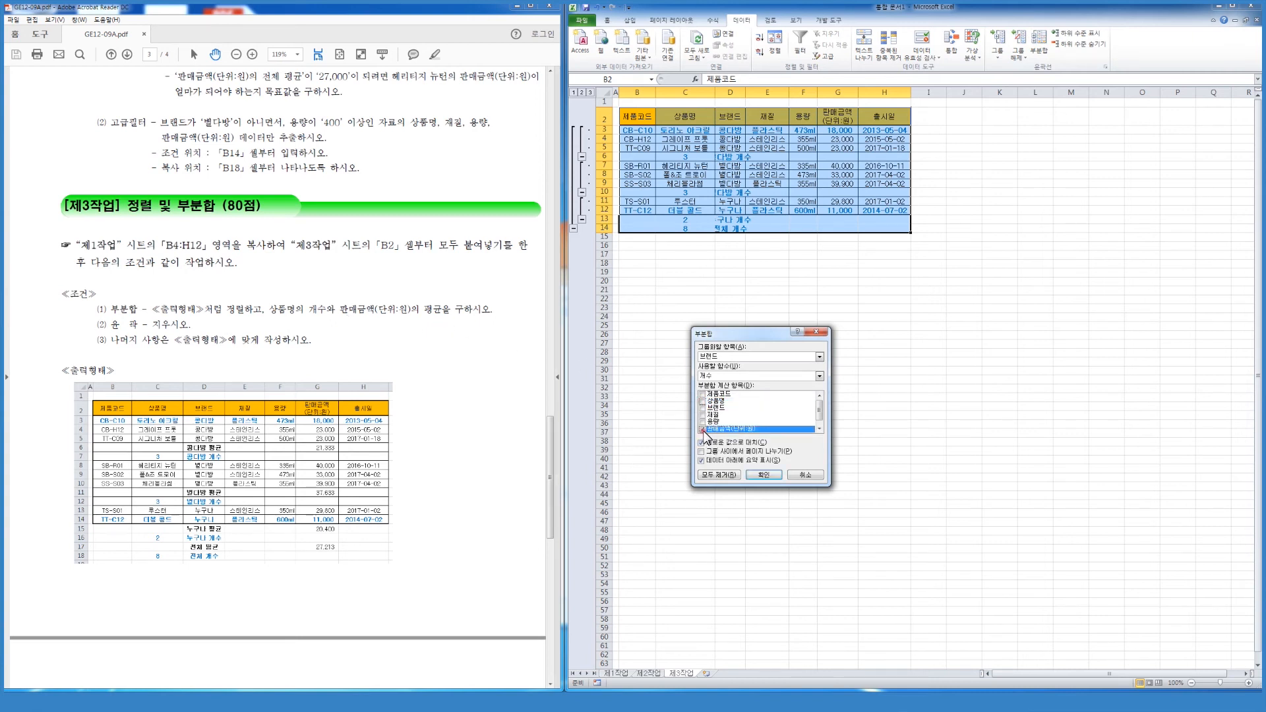
{"action": "left_click", "coordinate": [711, 376]}
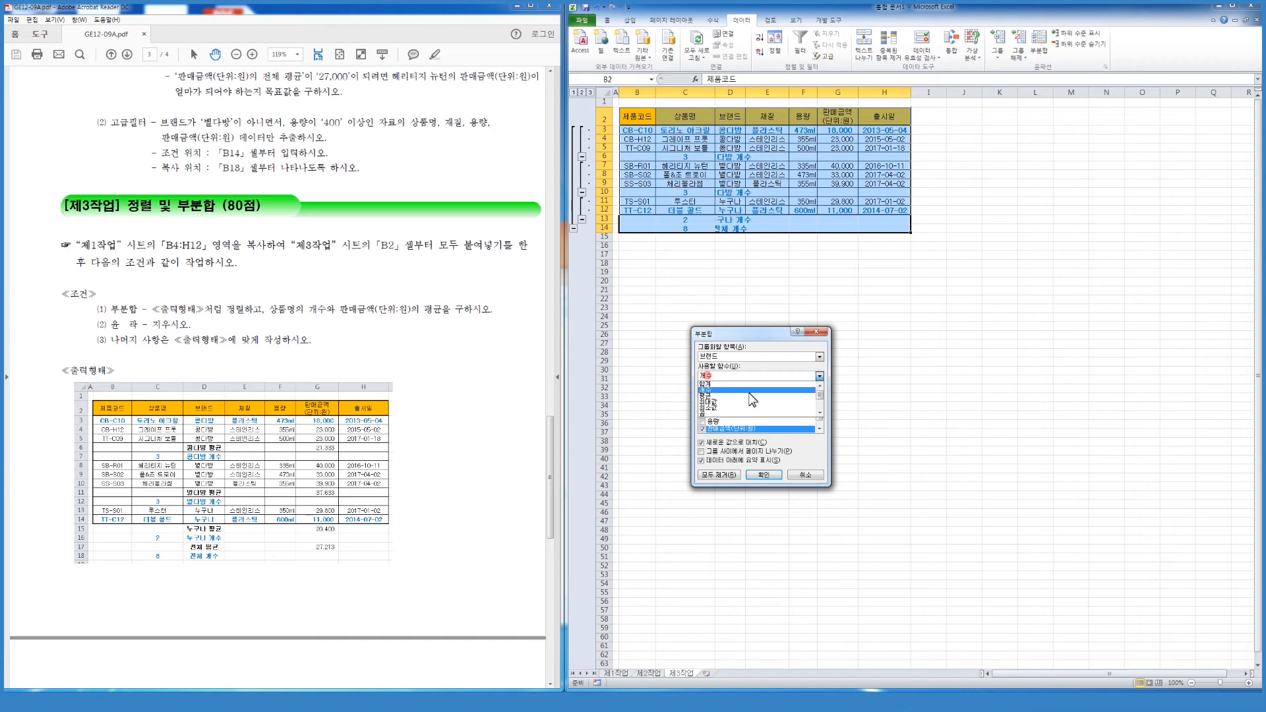
{"action": "left_click", "coordinate": [745, 399]}
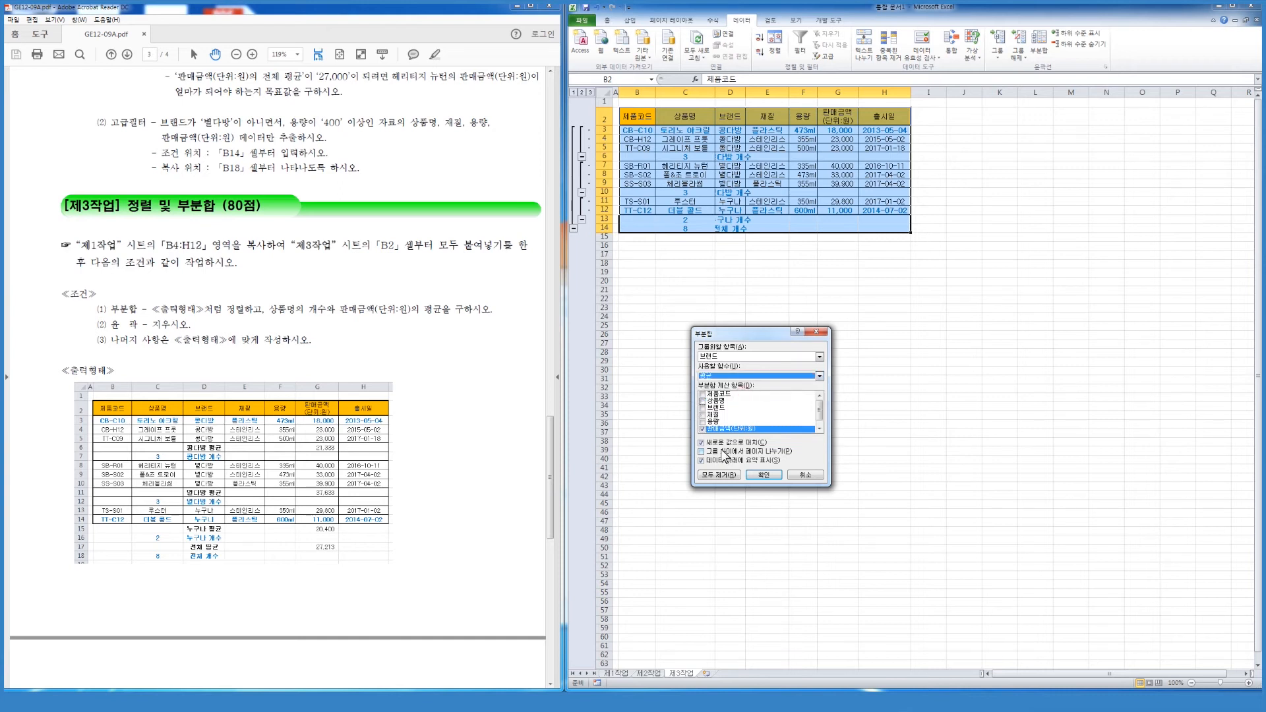
{"action": "left_click", "coordinate": [702, 443]}
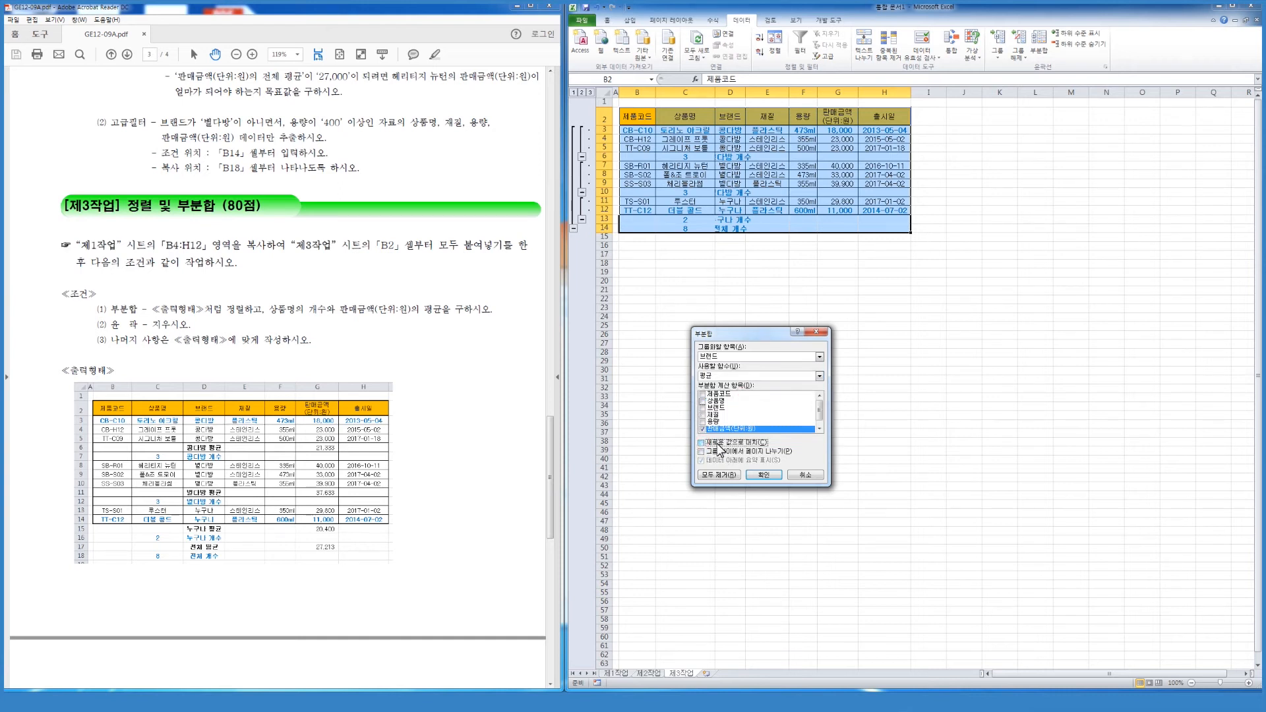
{"action": "left_click", "coordinate": [765, 476]}
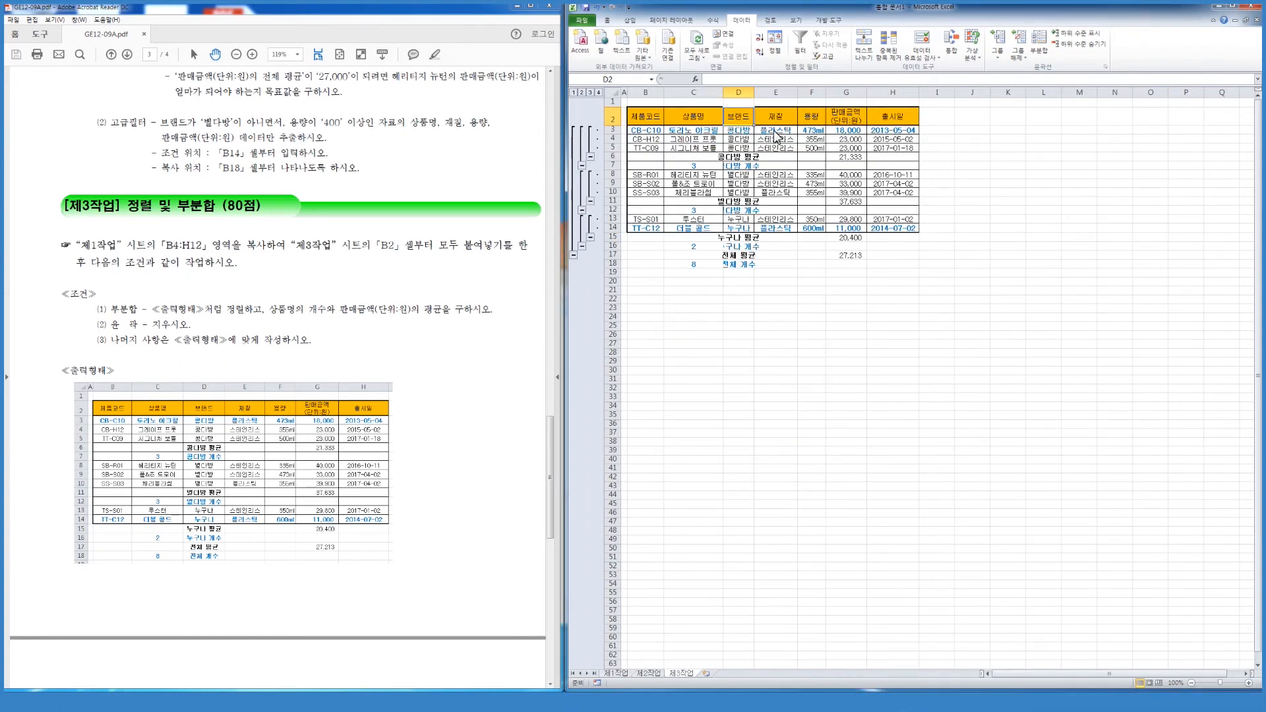
Autofit column D to its contents and clear the subtotal outline from the sheet.
{"action": "double_click", "coordinate": [755, 94]}
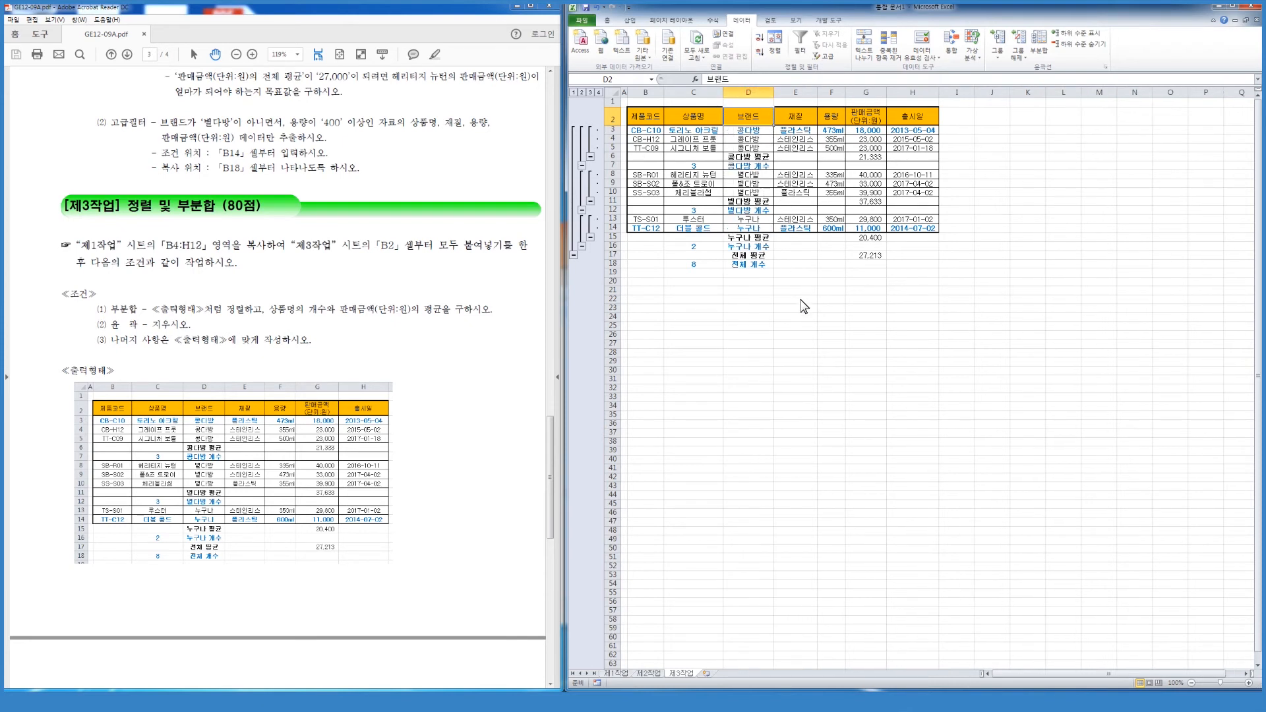
{"action": "left_click", "coordinate": [1019, 52]}
{"action": "left_click", "coordinate": [1048, 79]}
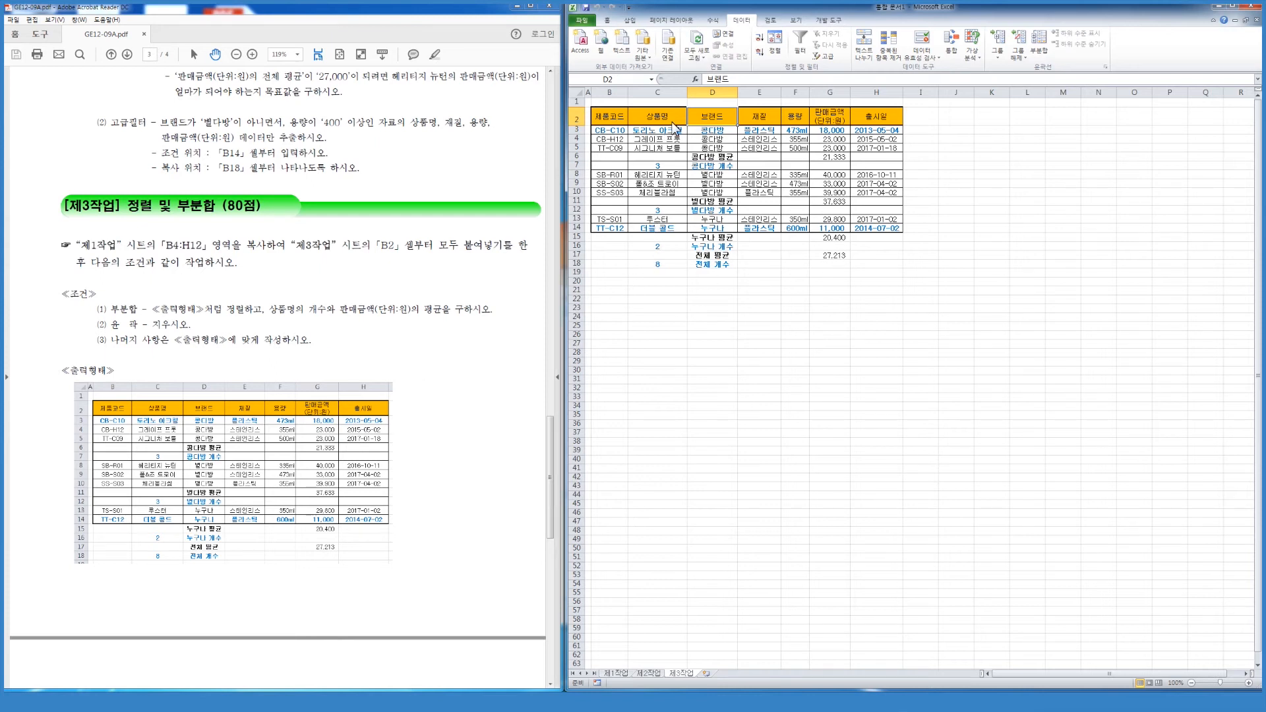
{"action": "left_click", "coordinate": [795, 336]}
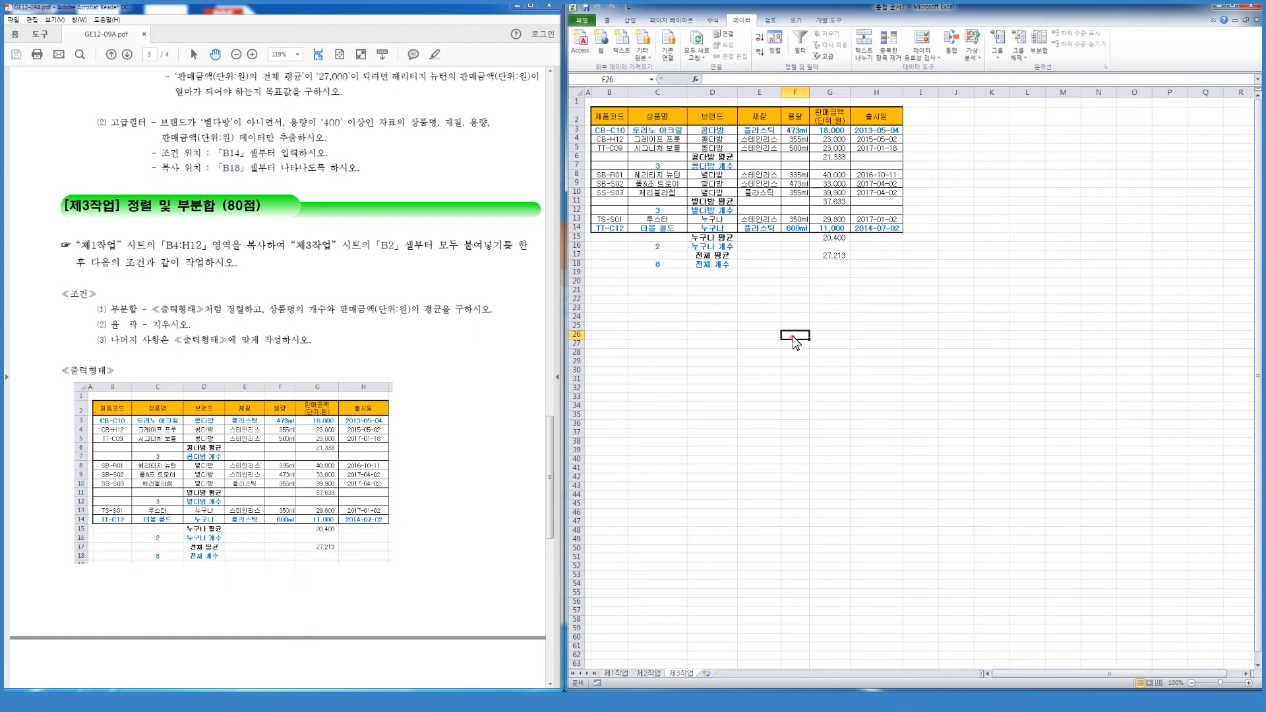
{"action": "left_click", "coordinate": [693, 630]}
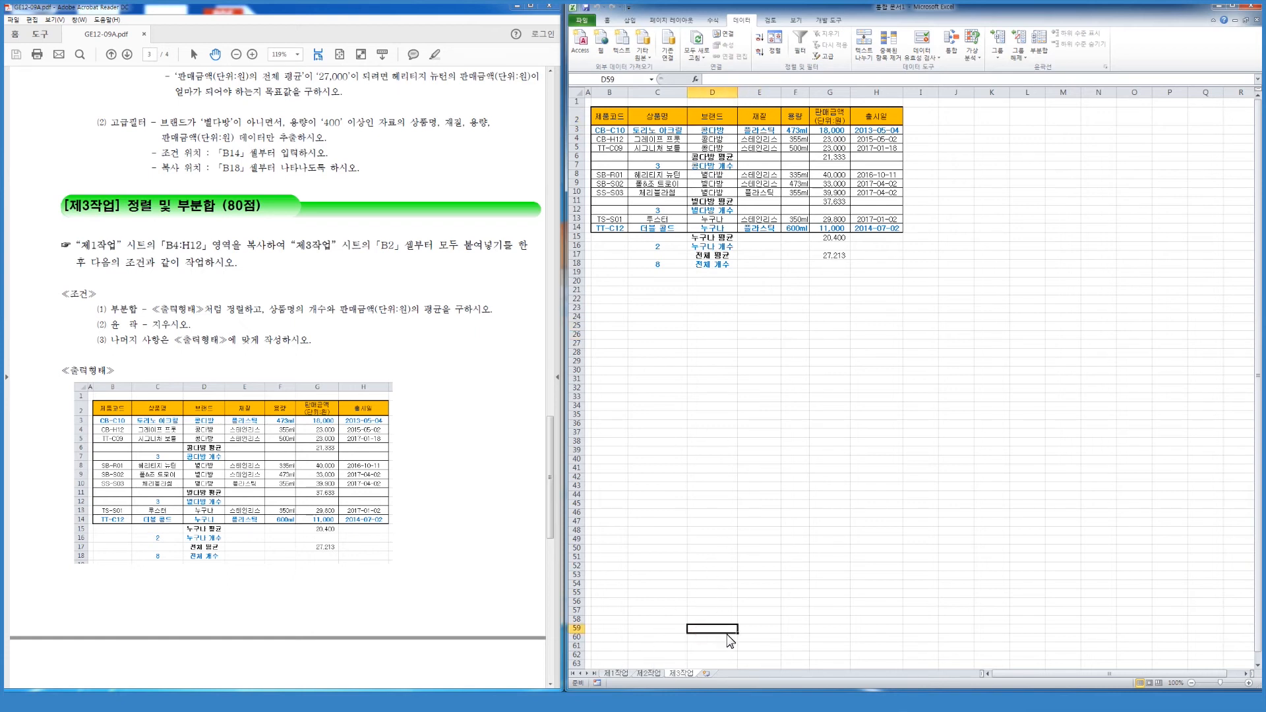
Return to the 제1작업 sheet and bring up the 제4작업 graph instructions and sample output in the PDF.
{"action": "left_click", "coordinate": [619, 674]}
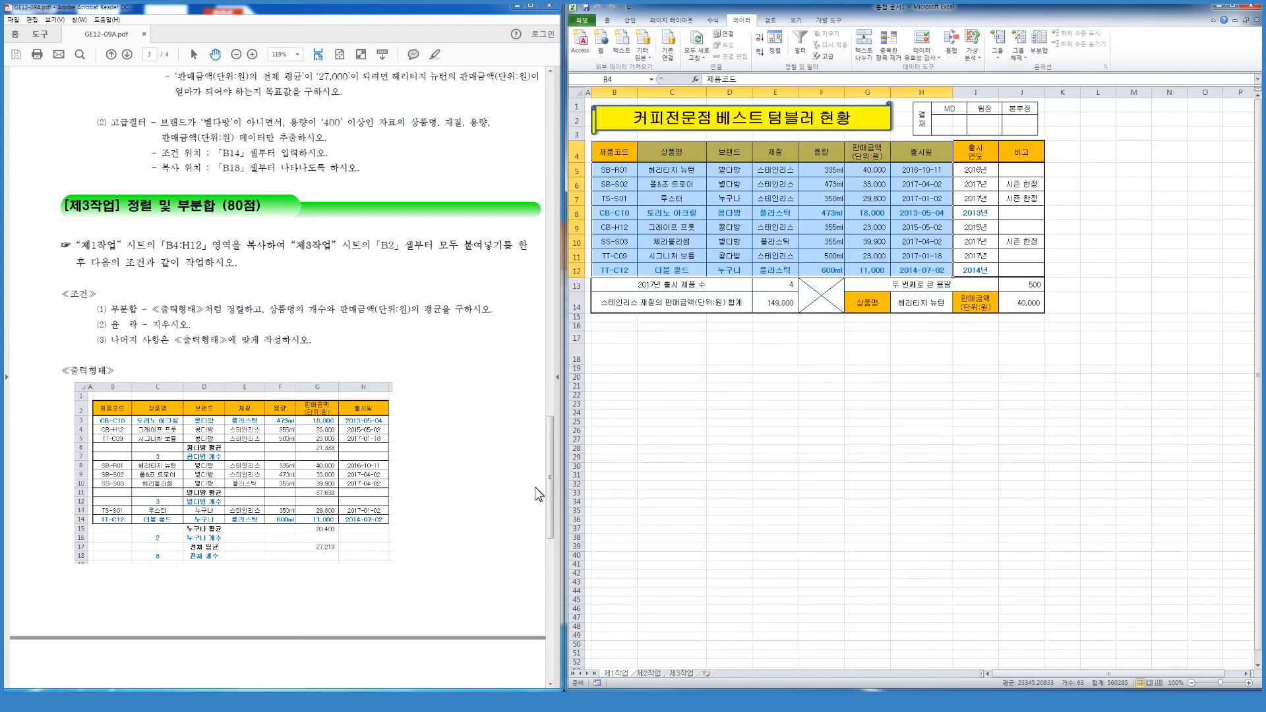
{"action": "scroll", "coordinate": [320, 398], "scroll_direction": "down", "scroll_amount": 15}
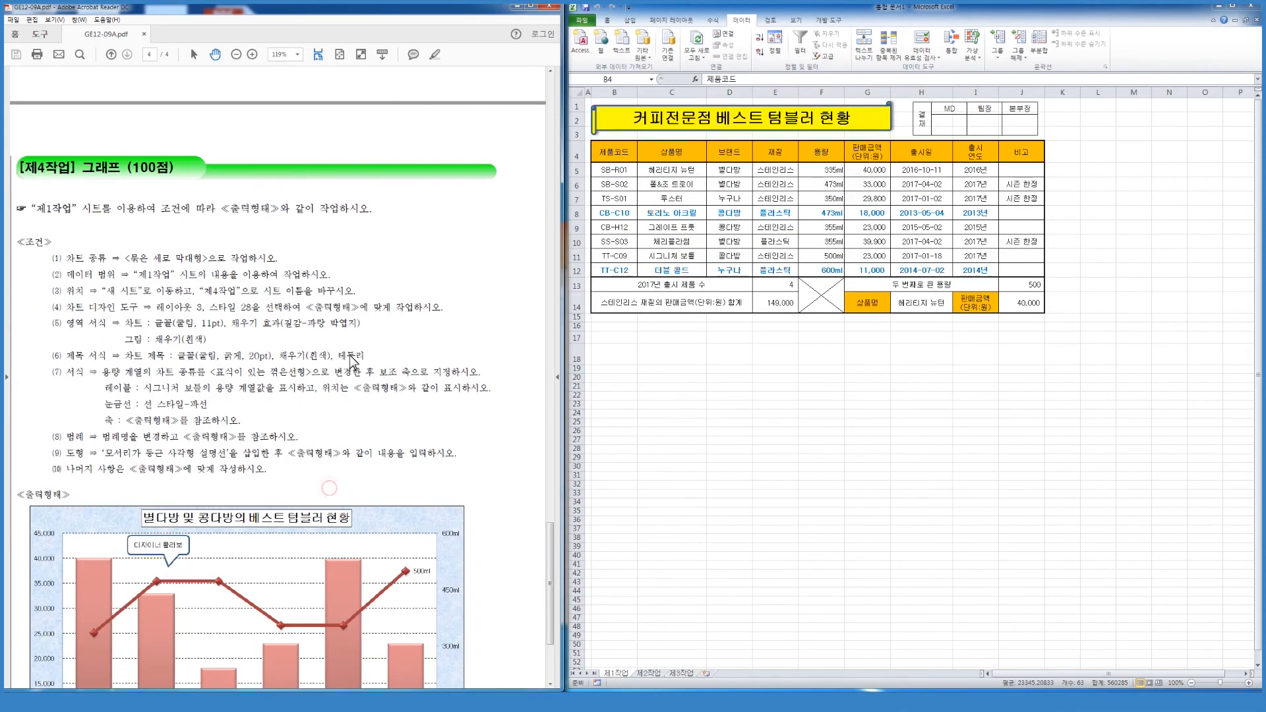
{"action": "scroll", "coordinate": [350, 310], "scroll_direction": "down", "scroll_amount": 5}
{"action": "scroll", "coordinate": [343, 329], "scroll_direction": "up", "scroll_amount": 4}
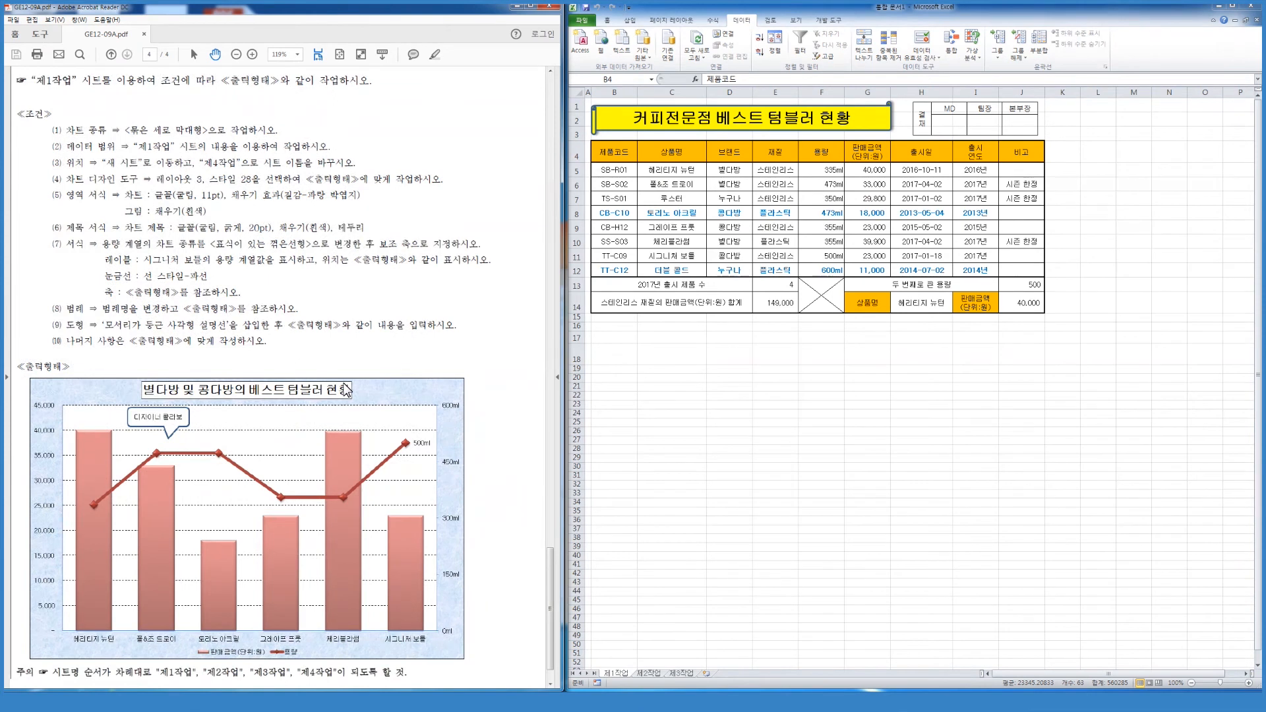
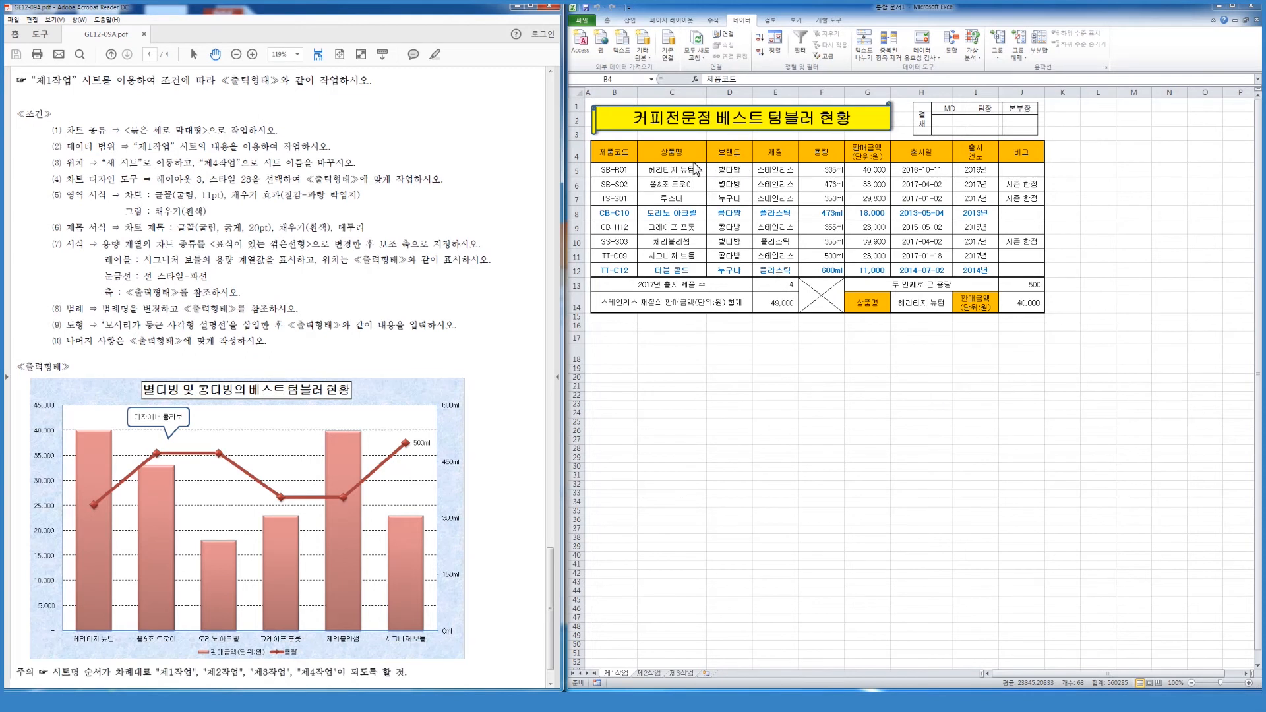
{"action": "left_click", "coordinate": [671, 153]}
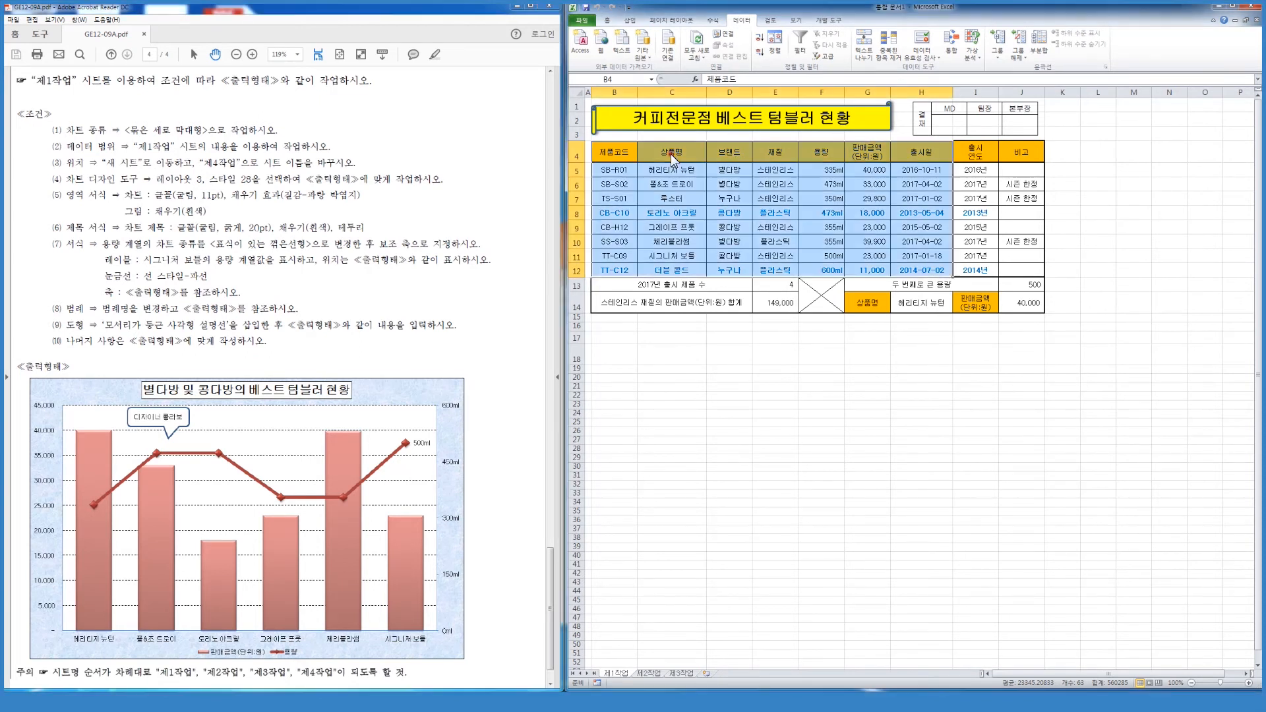
{"action": "left_click", "coordinate": [809, 200]}
{"action": "left_click_drag", "start_coordinate": [740, 149], "coordinate": [744, 278]}
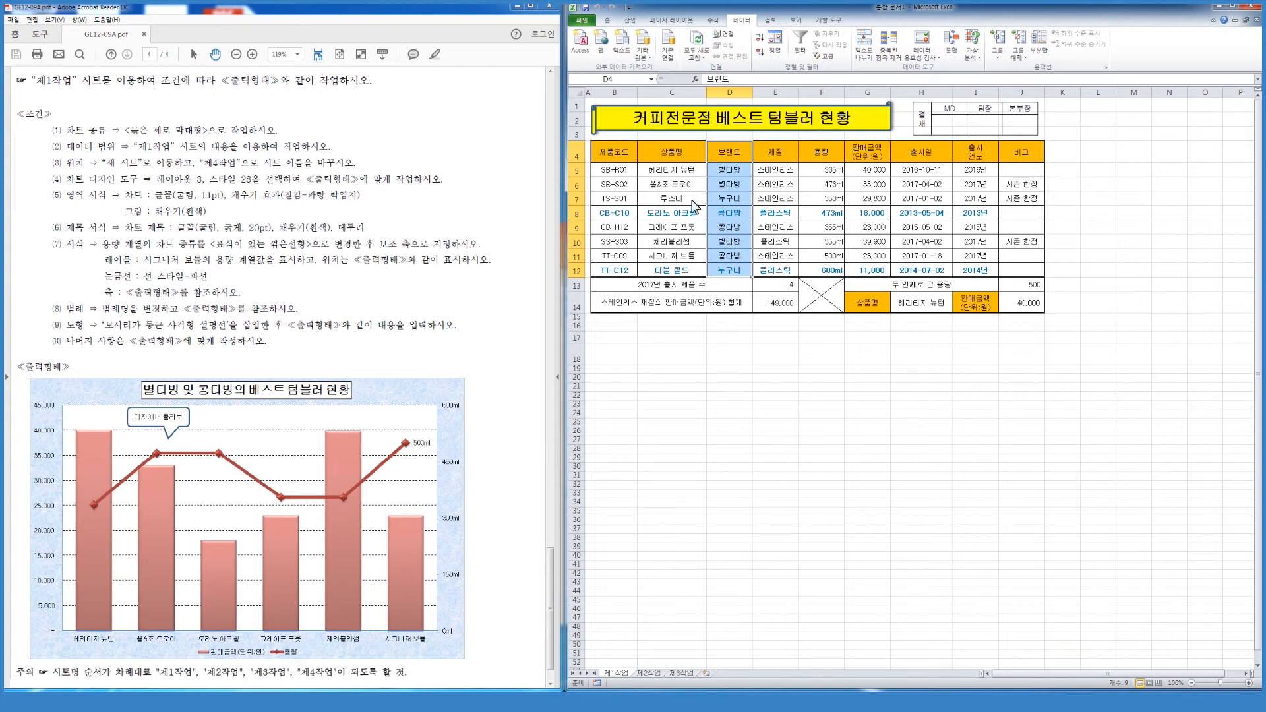
{"action": "left_click", "coordinate": [678, 152]}
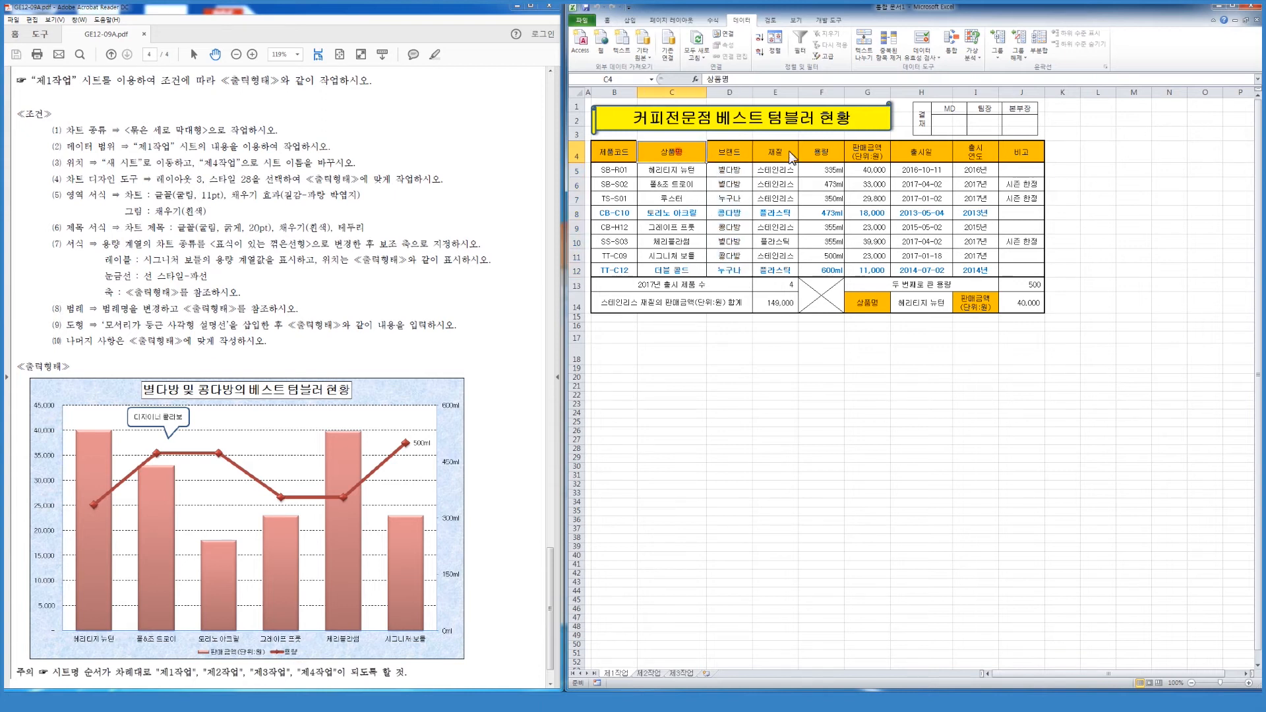
{"action": "left_click", "coordinate": [836, 157]}
{"action": "left_click", "coordinate": [874, 158]}
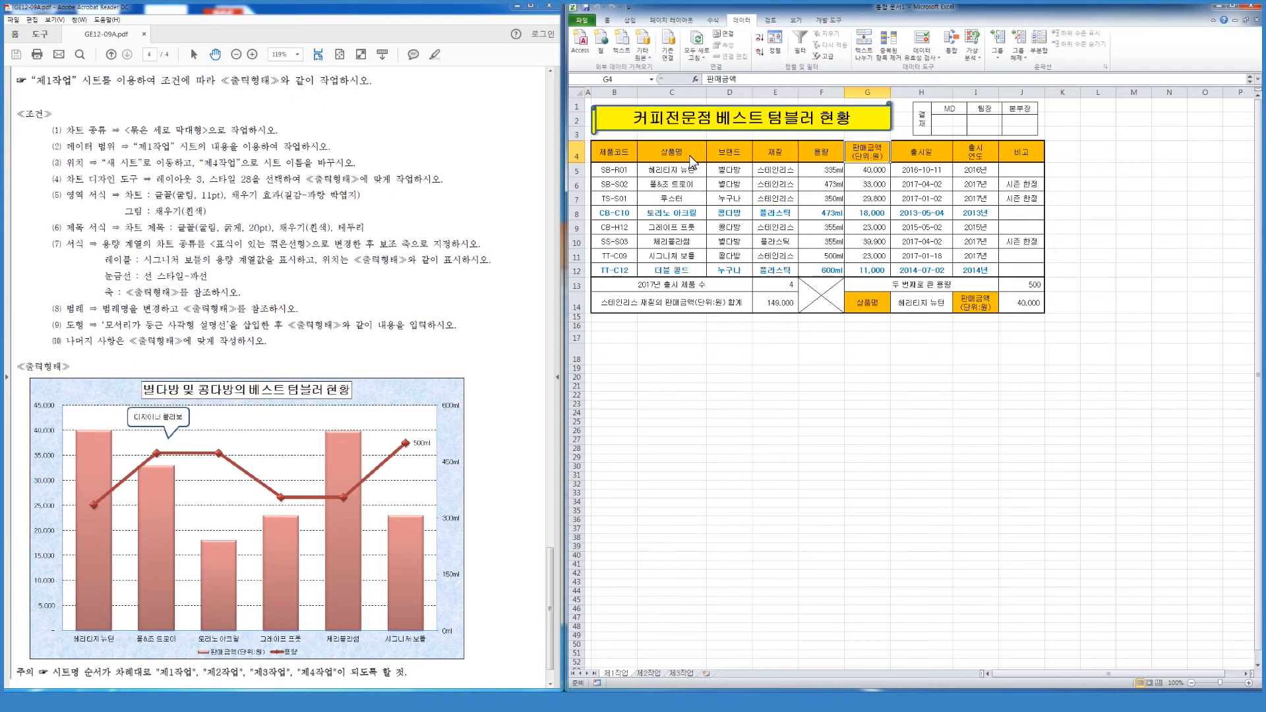
{"action": "left_click_drag", "start_coordinate": [689, 160], "coordinate": [692, 197]}
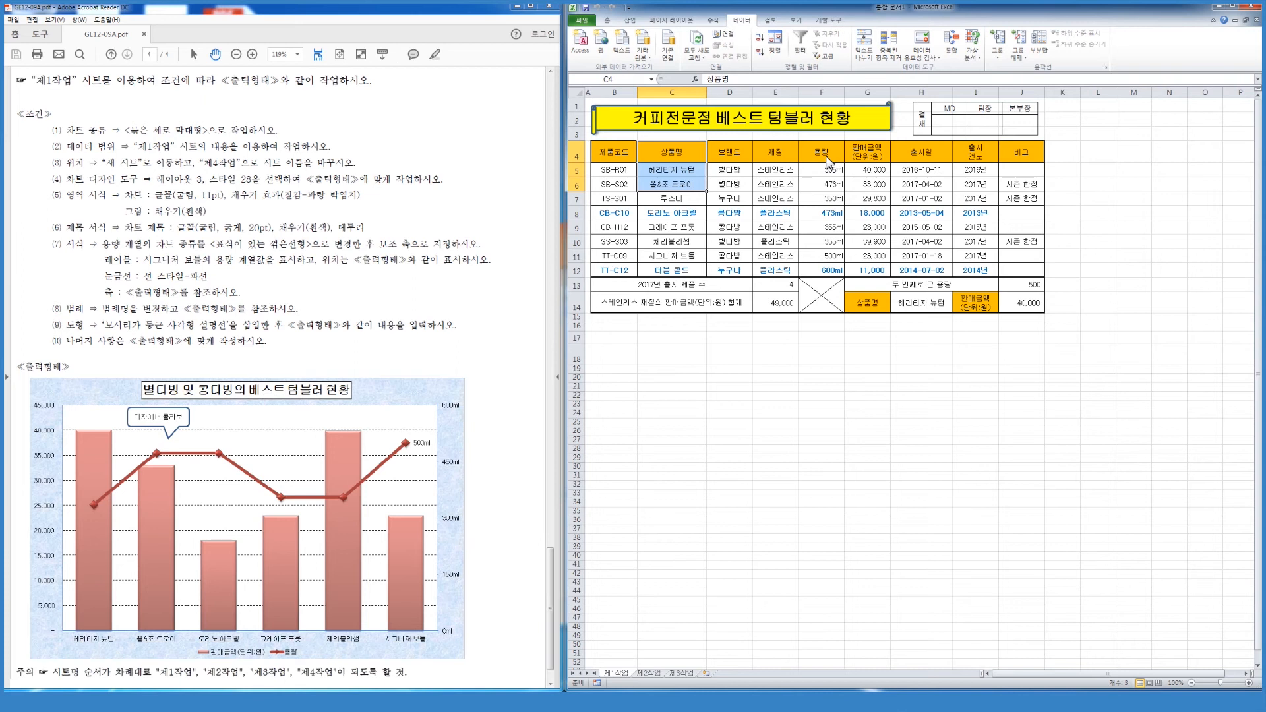
{"action": "left_click_drag", "start_coordinate": [832, 165], "coordinate": [873, 197]}
{"action": "left_click_drag", "start_coordinate": [674, 218], "coordinate": [737, 265]}
{"action": "left_click_drag", "start_coordinate": [833, 212], "coordinate": [892, 267]}
{"action": "left_click", "coordinate": [724, 243]}
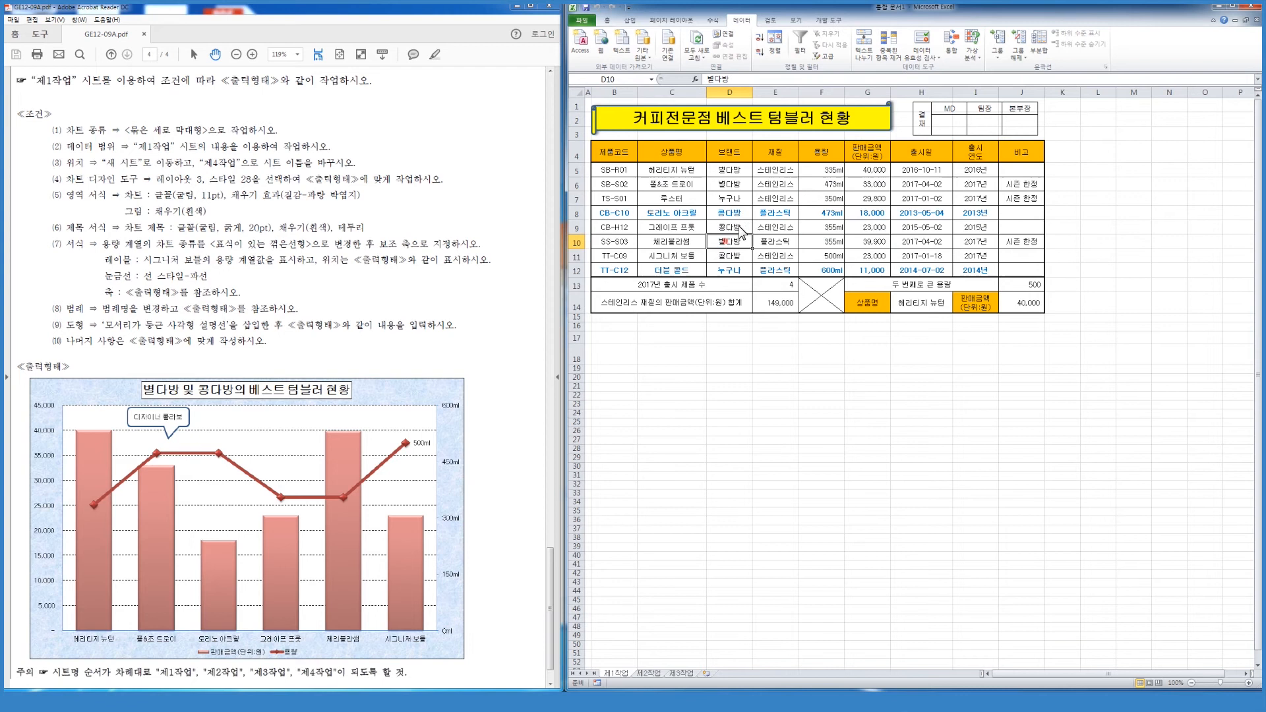
Select the chart data for the 별다방 and 콩다방 products: C4:C6, F4:G6, C8:C11 and F8:G11 together.
{"action": "left_click_drag", "start_coordinate": [674, 157], "coordinate": [683, 191]}
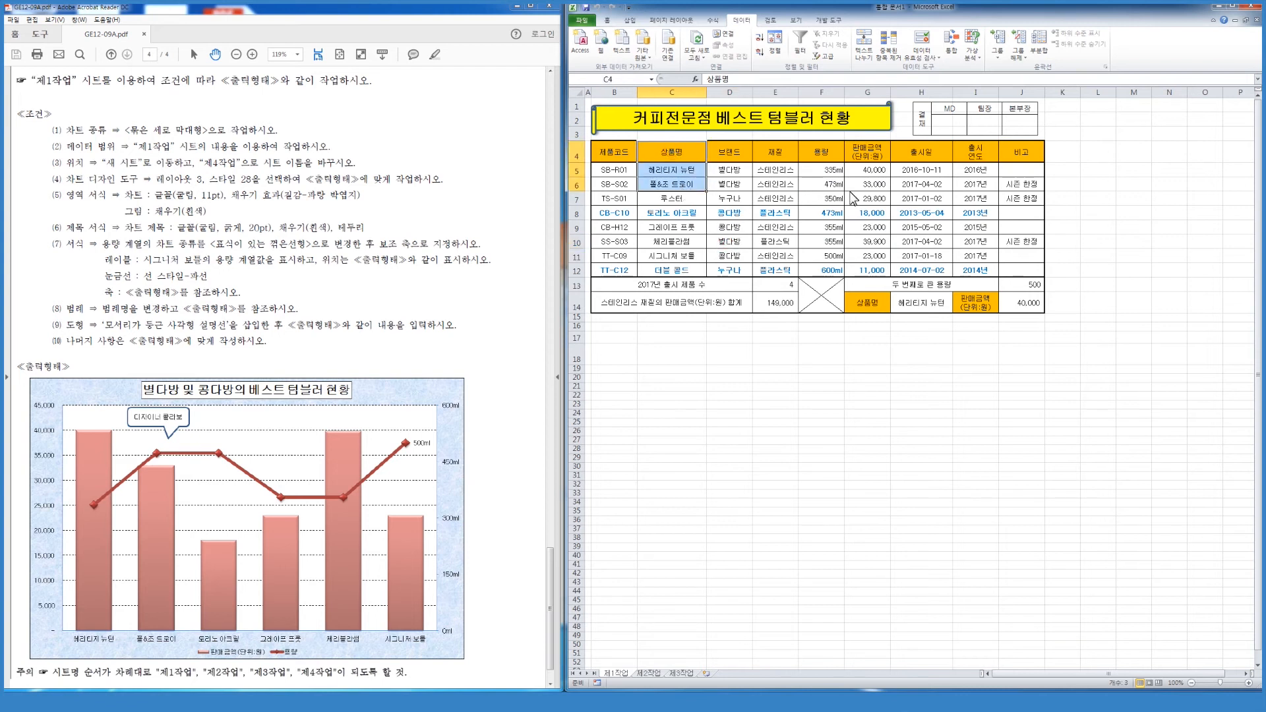
{"action": "left_click_drag", "start_coordinate": [823, 153], "coordinate": [878, 191]}
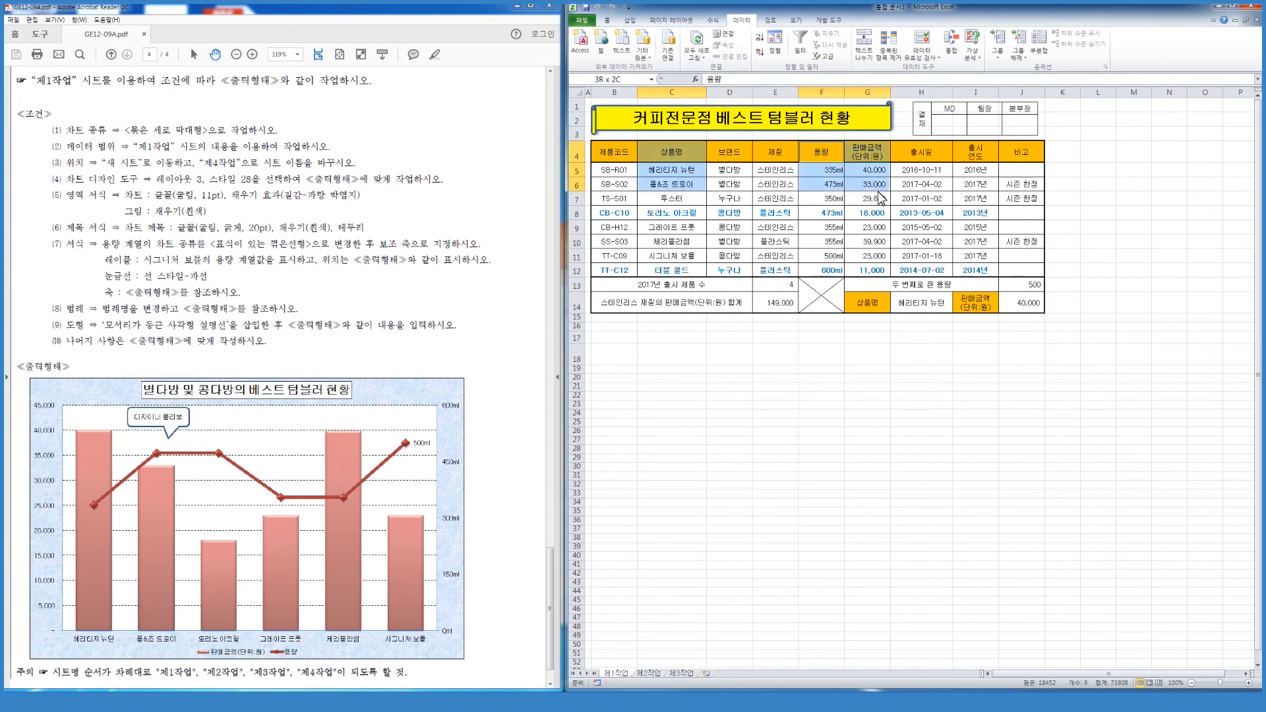
{"action": "left_click_drag", "start_coordinate": [678, 213], "coordinate": [673, 271]}
{"action": "left_click_drag", "start_coordinate": [821, 213], "coordinate": [841, 284]}
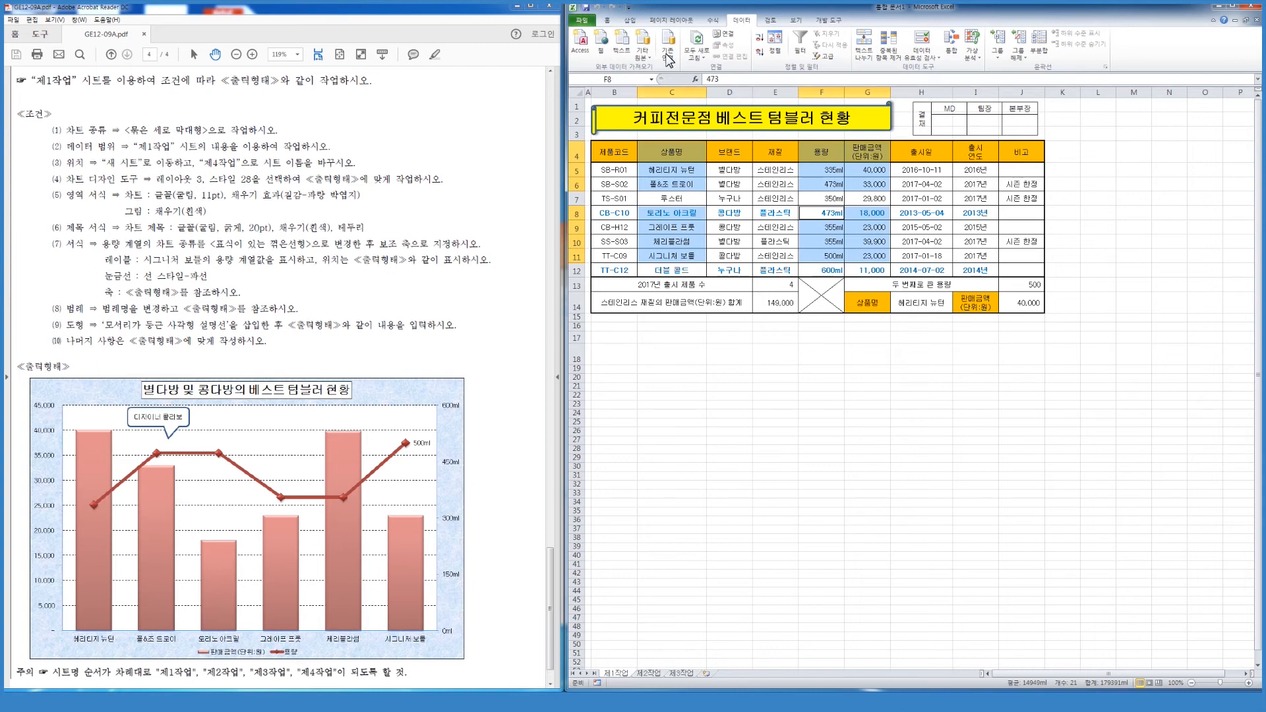
Insert a 2-D clustered column chart from the selected data and place it below the table.
{"action": "left_click", "coordinate": [634, 20]}
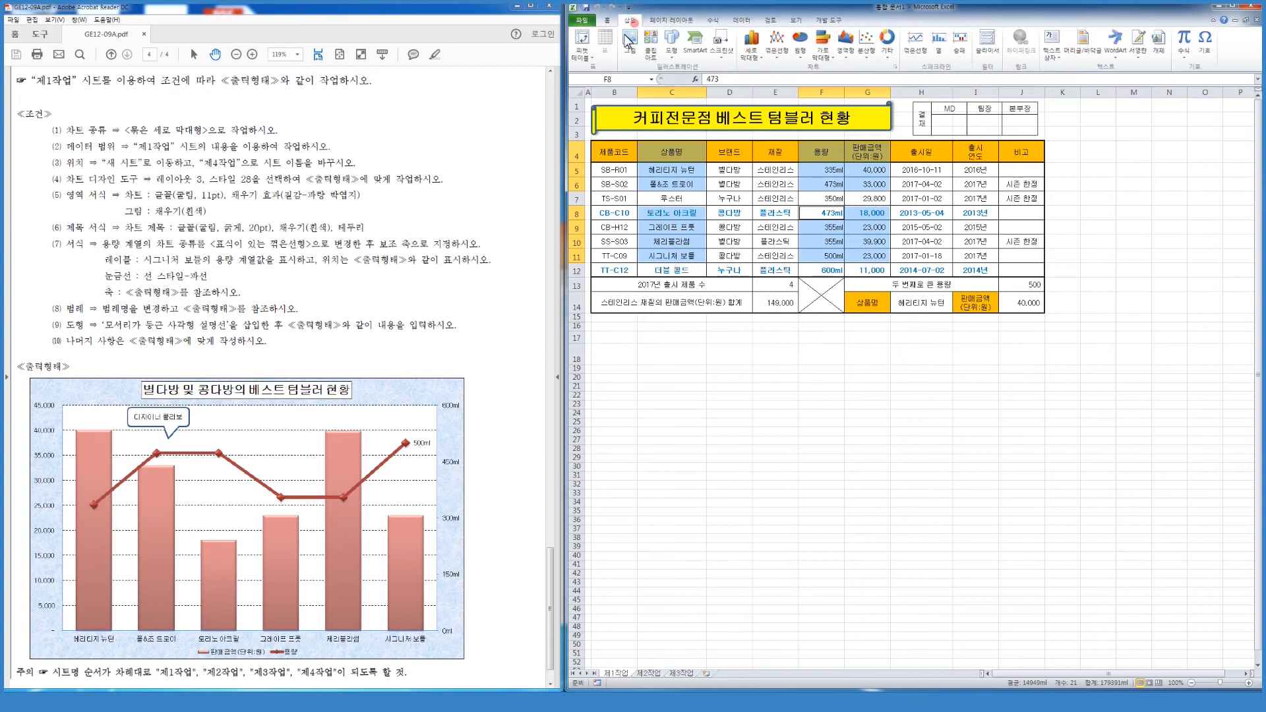
{"action": "left_click", "coordinate": [754, 51]}
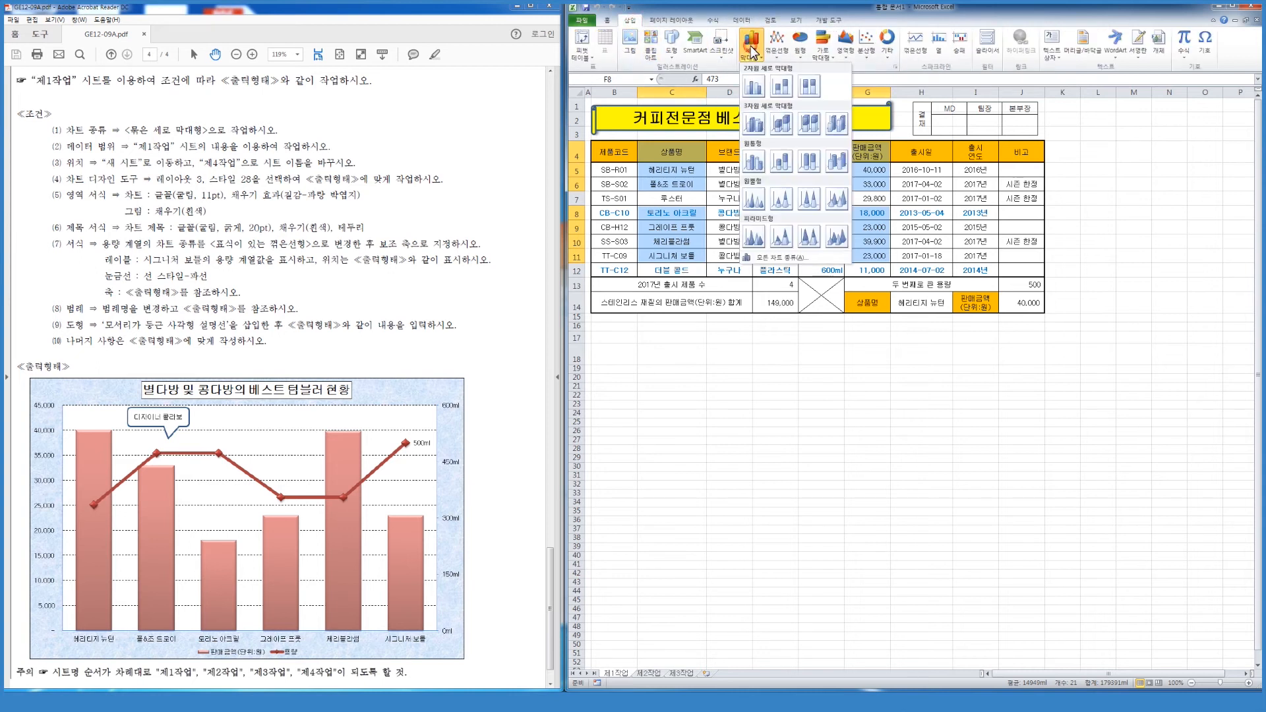
{"action": "left_click", "coordinate": [759, 88]}
{"action": "left_click_drag", "start_coordinate": [1007, 364], "coordinate": [893, 435]}
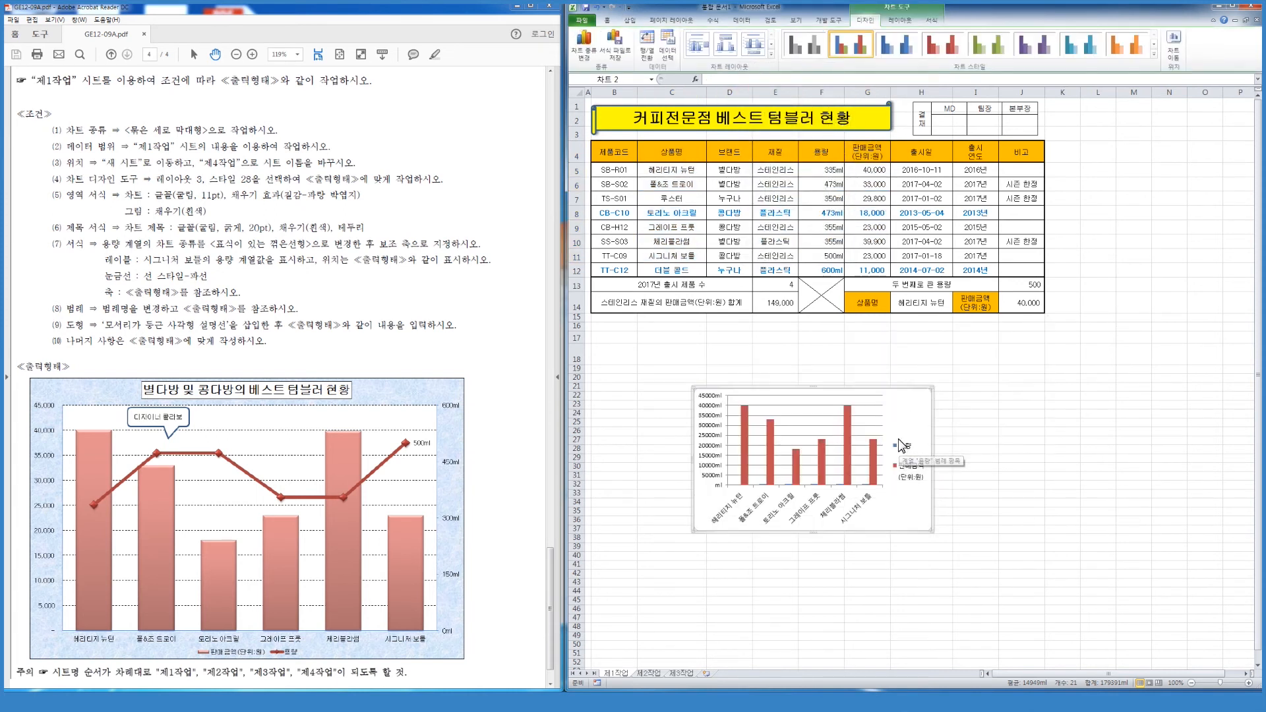
Move the chart to a new sheet named 제4작업 and place that sheet after 제3작업.
{"action": "left_click", "coordinate": [1180, 54]}
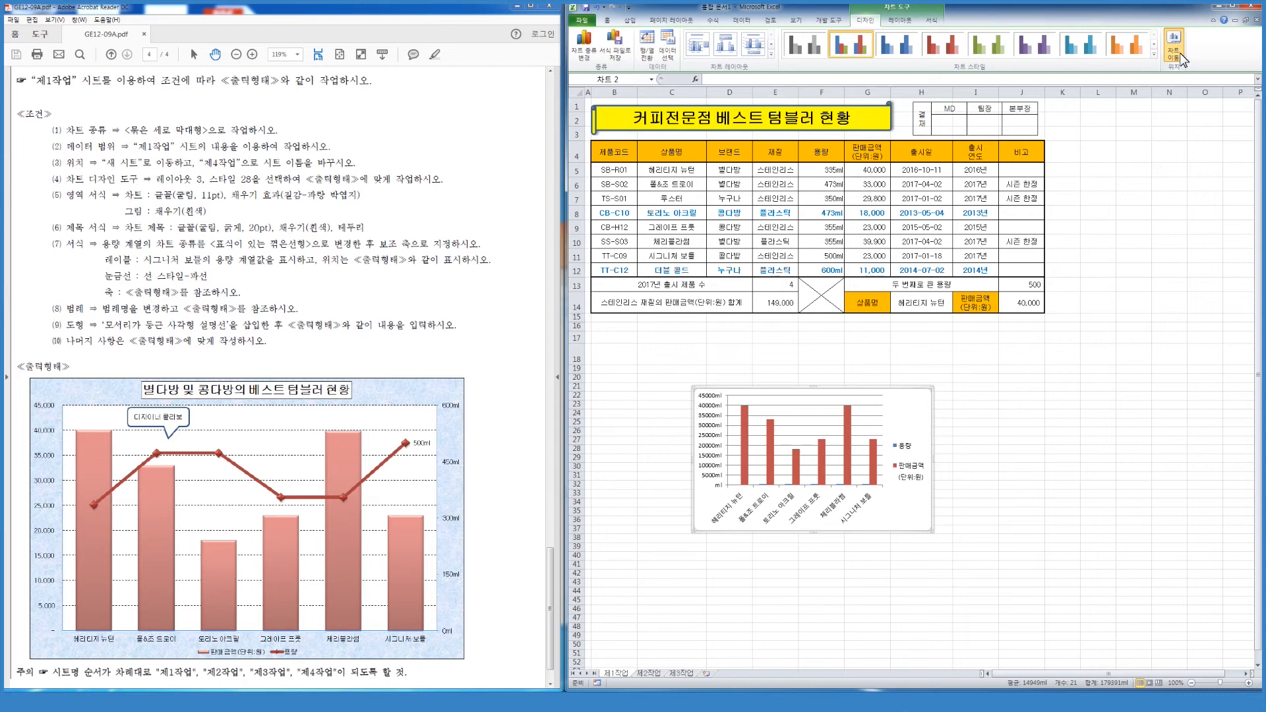
{"action": "left_click", "coordinate": [708, 396]}
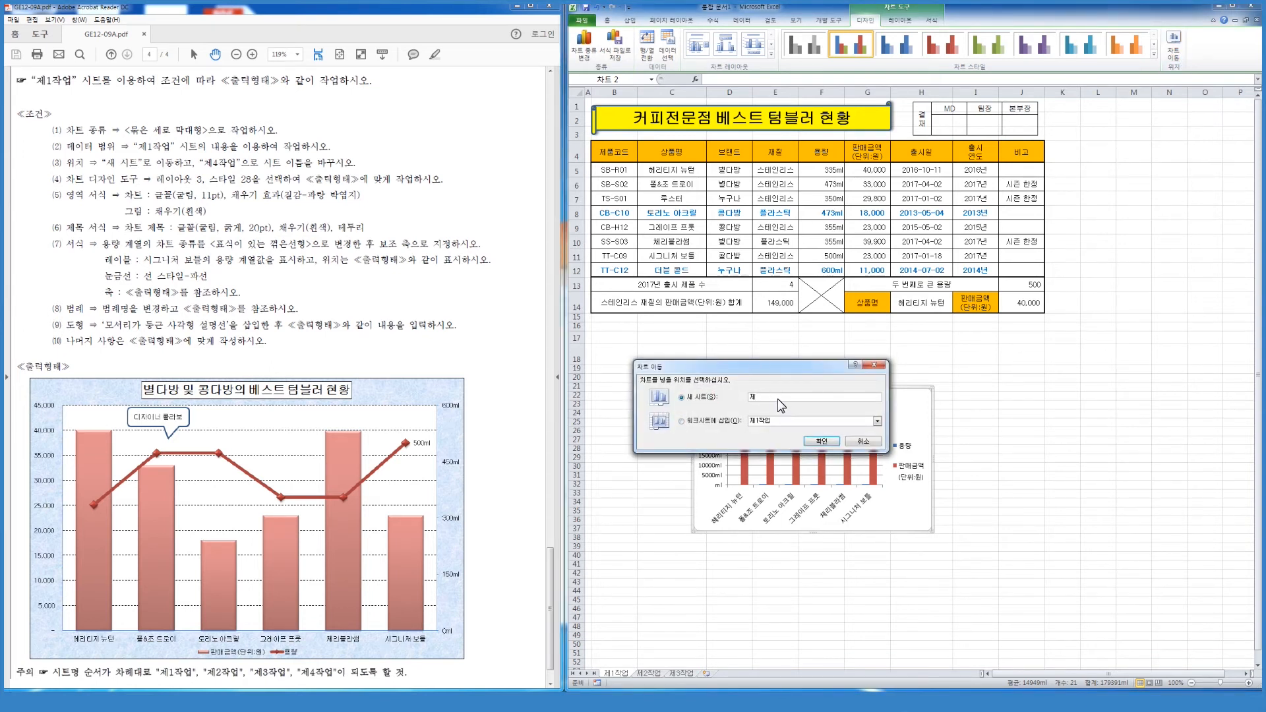
{"action": "key", "text": "Return"}
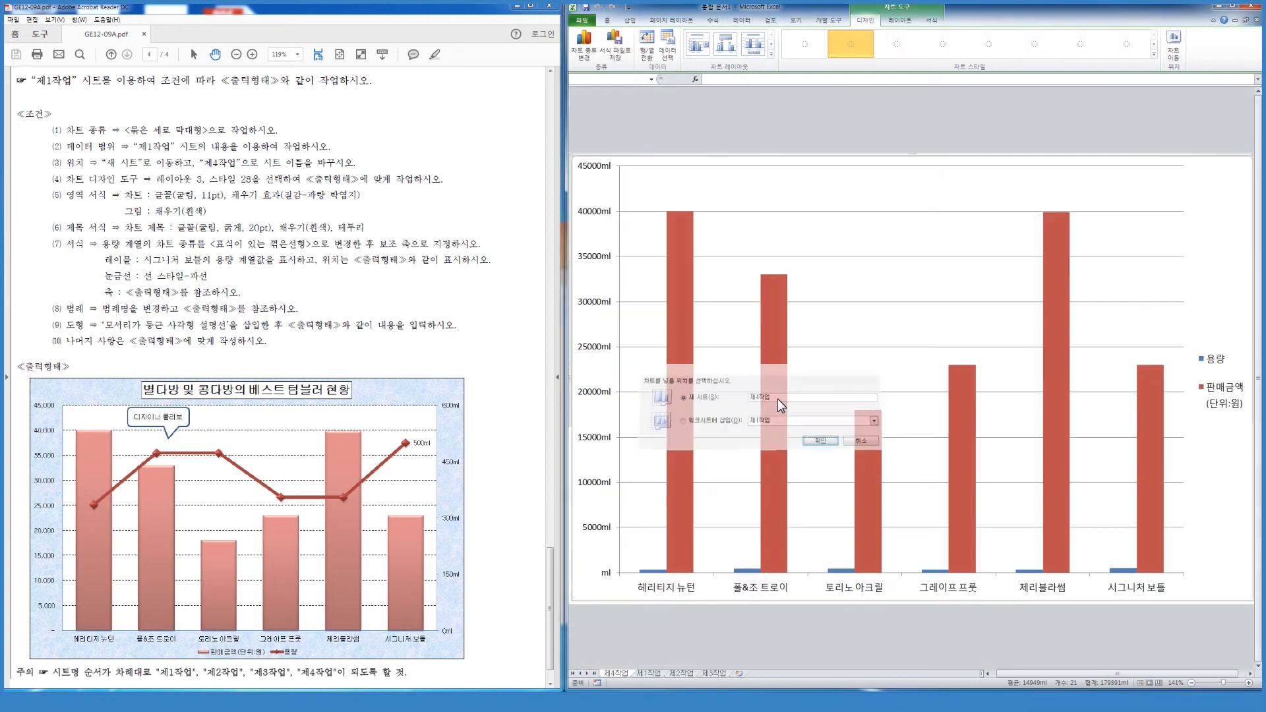
{"action": "left_click_drag", "start_coordinate": [698, 674], "coordinate": [742, 675]}
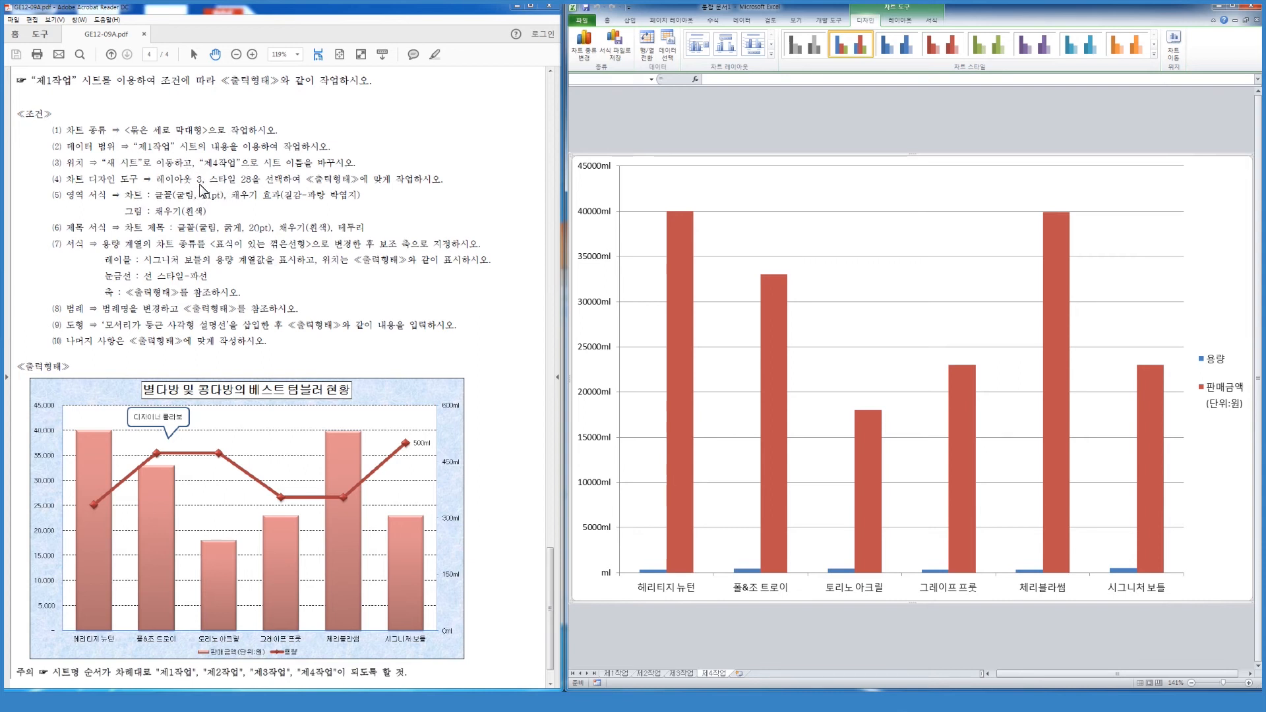
Apply chart layout 3 (레이아웃 3) and chart style 28 (스타일 28) to the chart.
{"action": "left_click", "coordinate": [771, 54]}
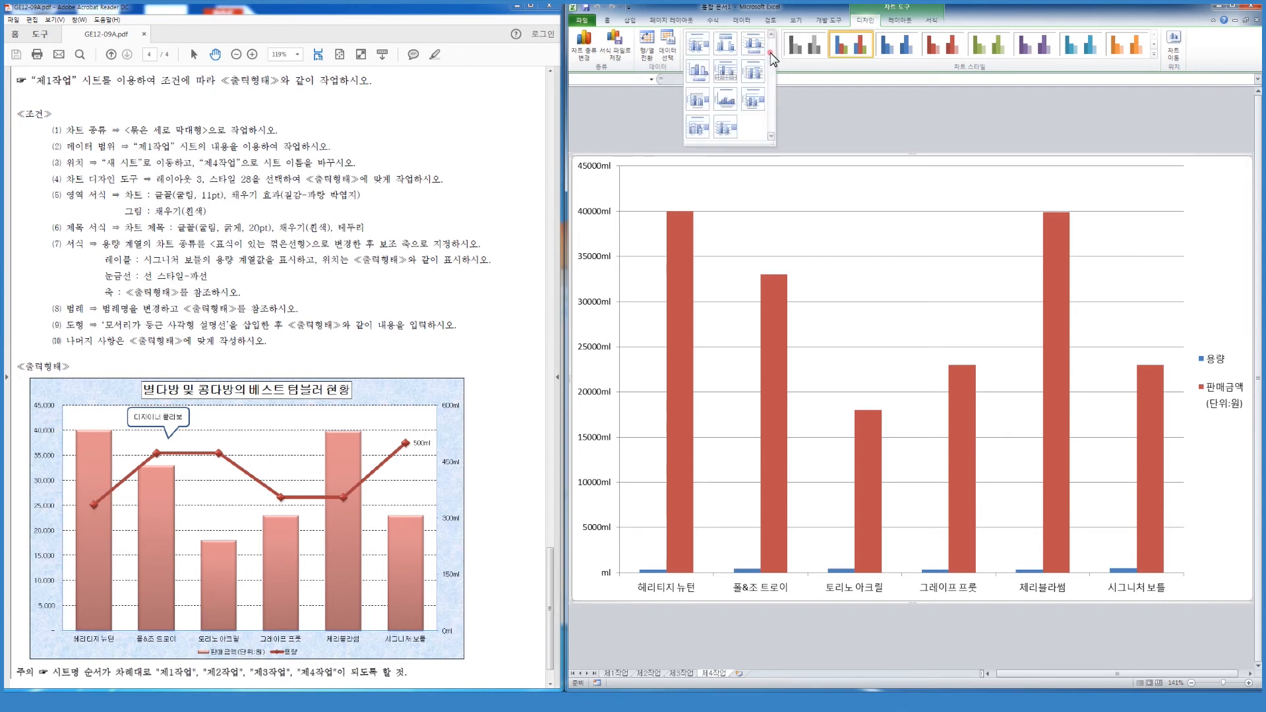
{"action": "left_click", "coordinate": [761, 53]}
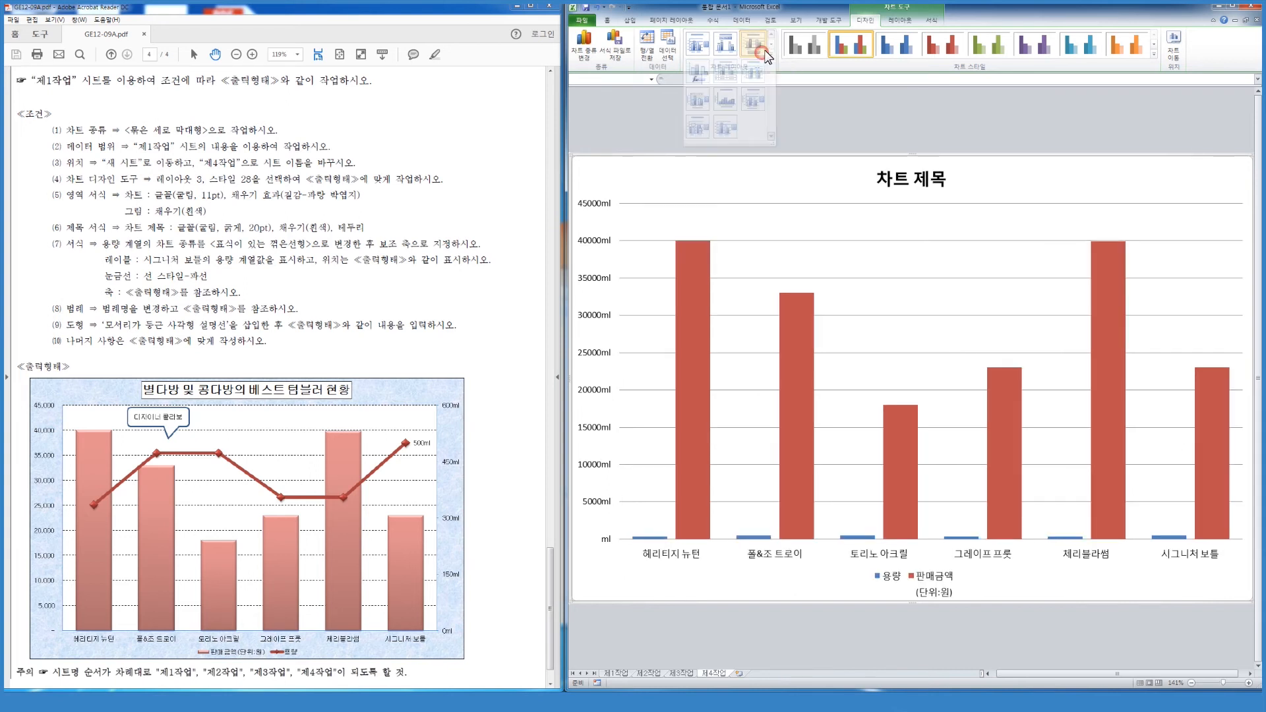
{"action": "left_click", "coordinate": [1152, 54]}
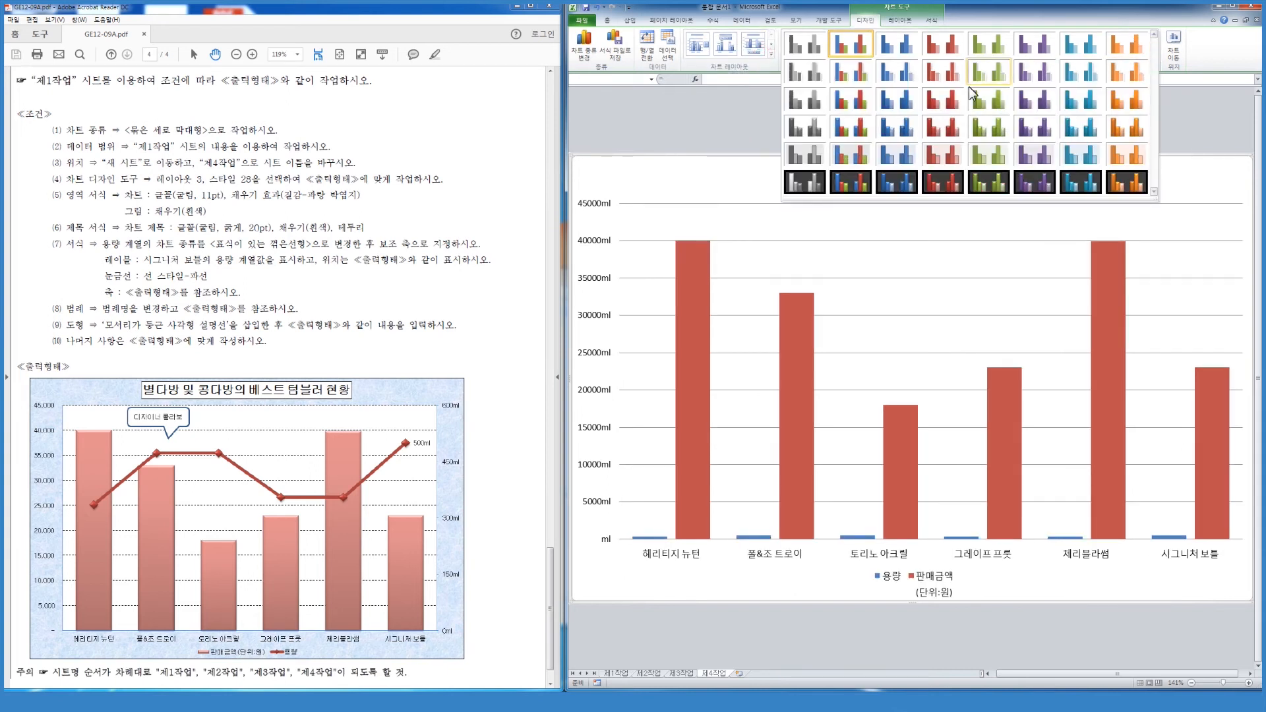
{"action": "left_click", "coordinate": [943, 121]}
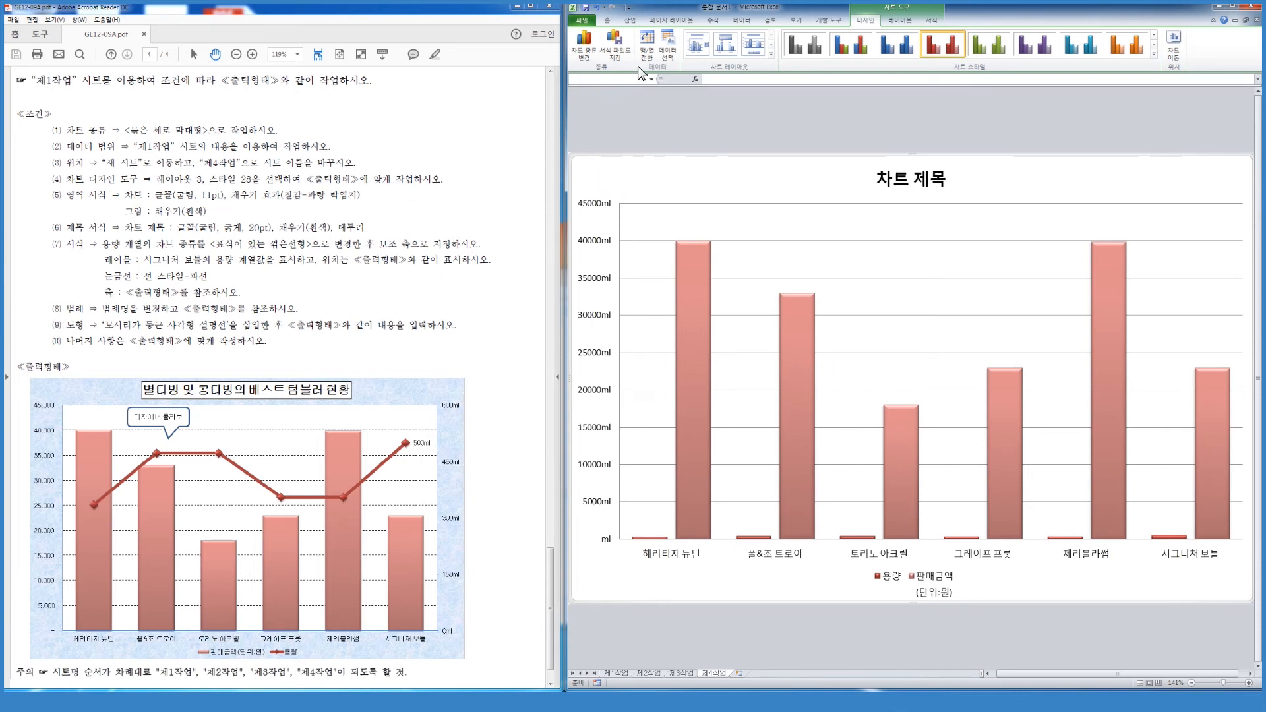
Set the font of the whole chart to 굴림 at 11 pt.
{"action": "left_click", "coordinate": [609, 21]}
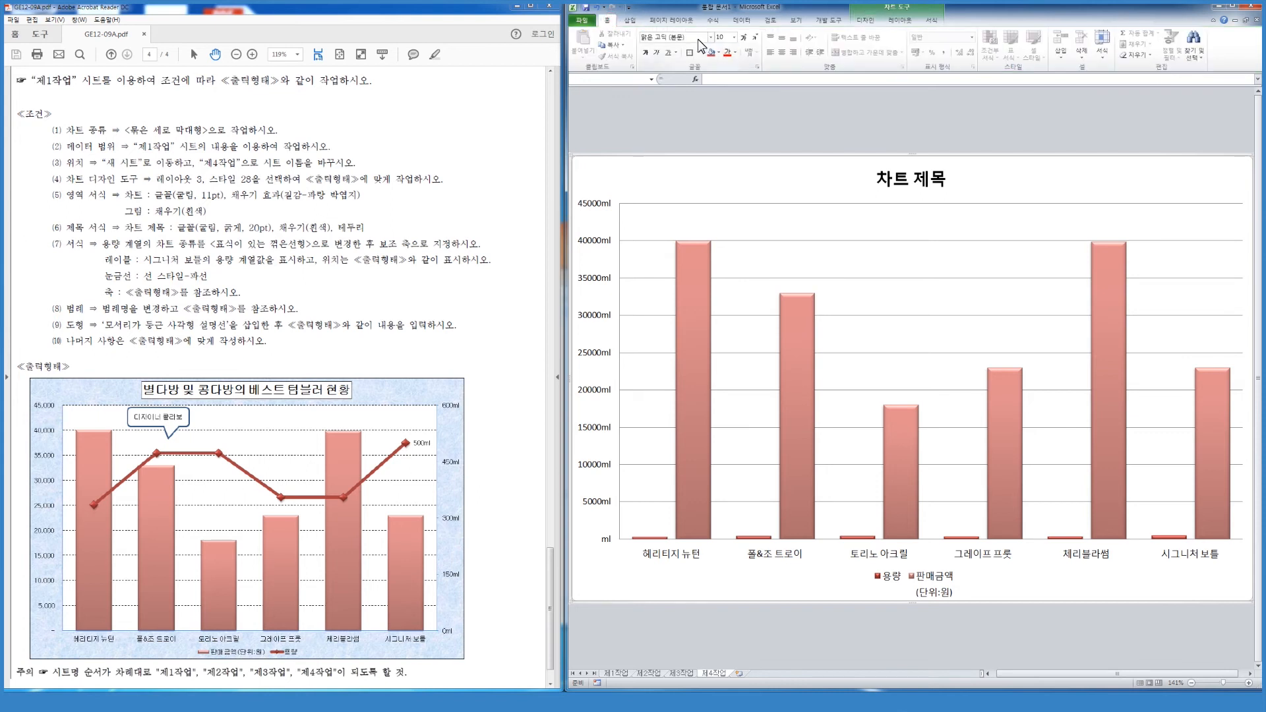
{"action": "type", "text": "굴림"}
{"action": "key", "text": "Return"}
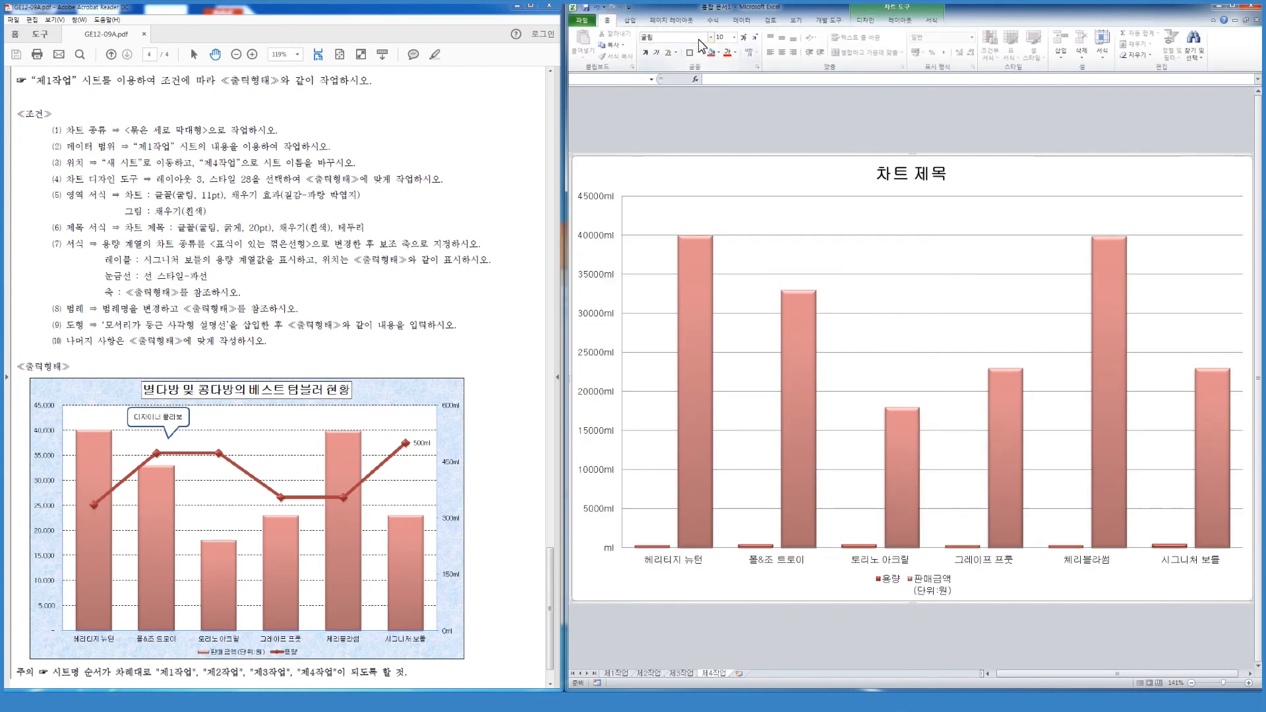
{"action": "left_click", "coordinate": [721, 38]}
{"action": "type", "text": "11"}
{"action": "key", "text": "Return"}
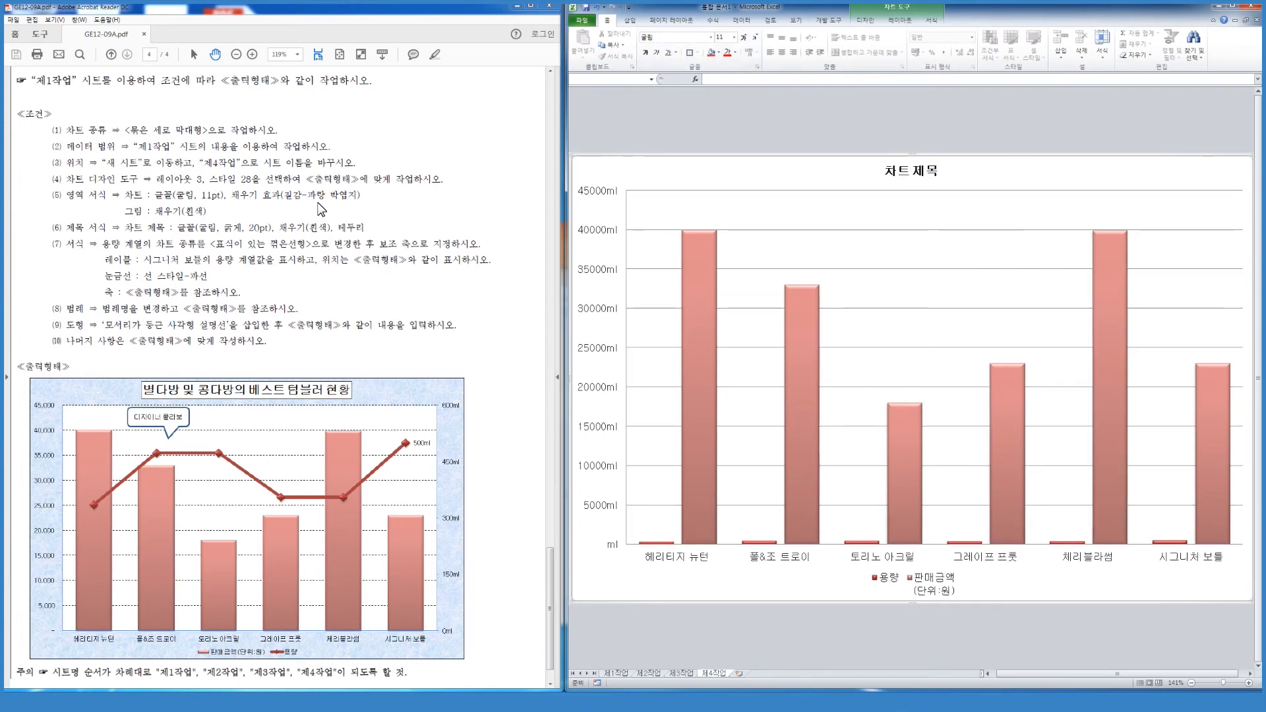
Fill the chart area with the 파랑 박엽지 (blue tissue paper) texture.
{"action": "left_click", "coordinate": [930, 19]}
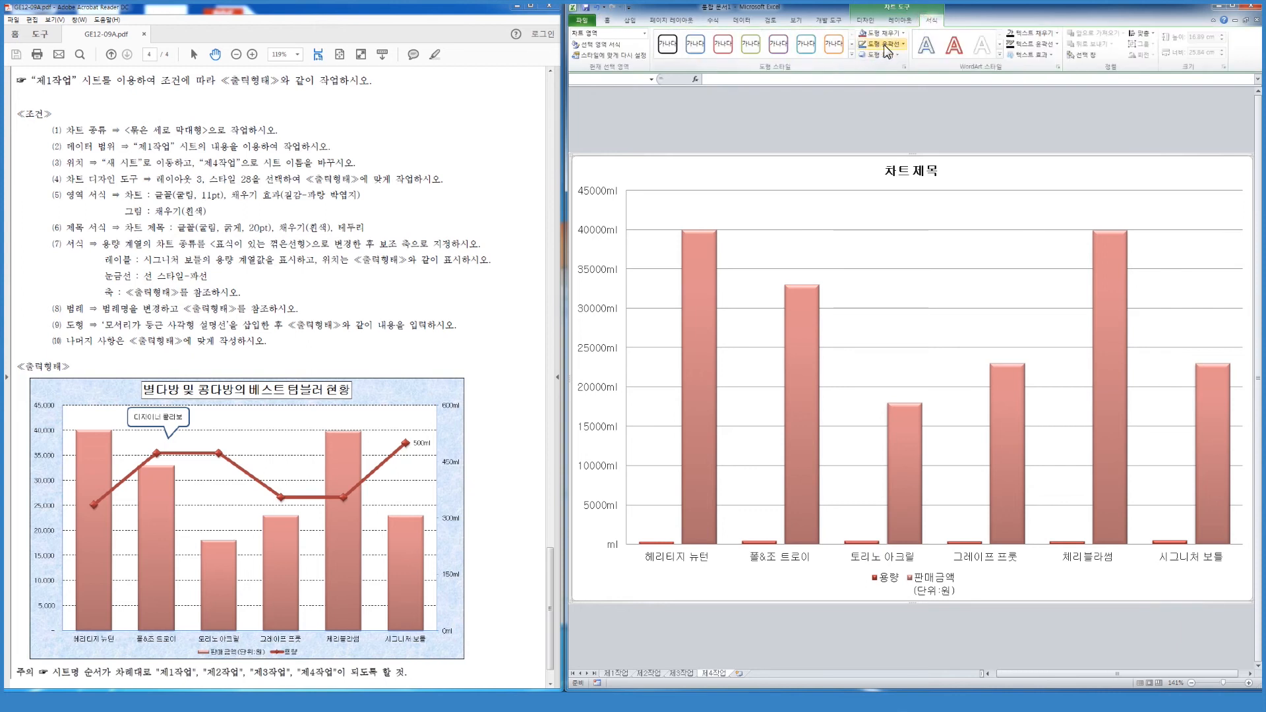
{"action": "left_click", "coordinate": [901, 33]}
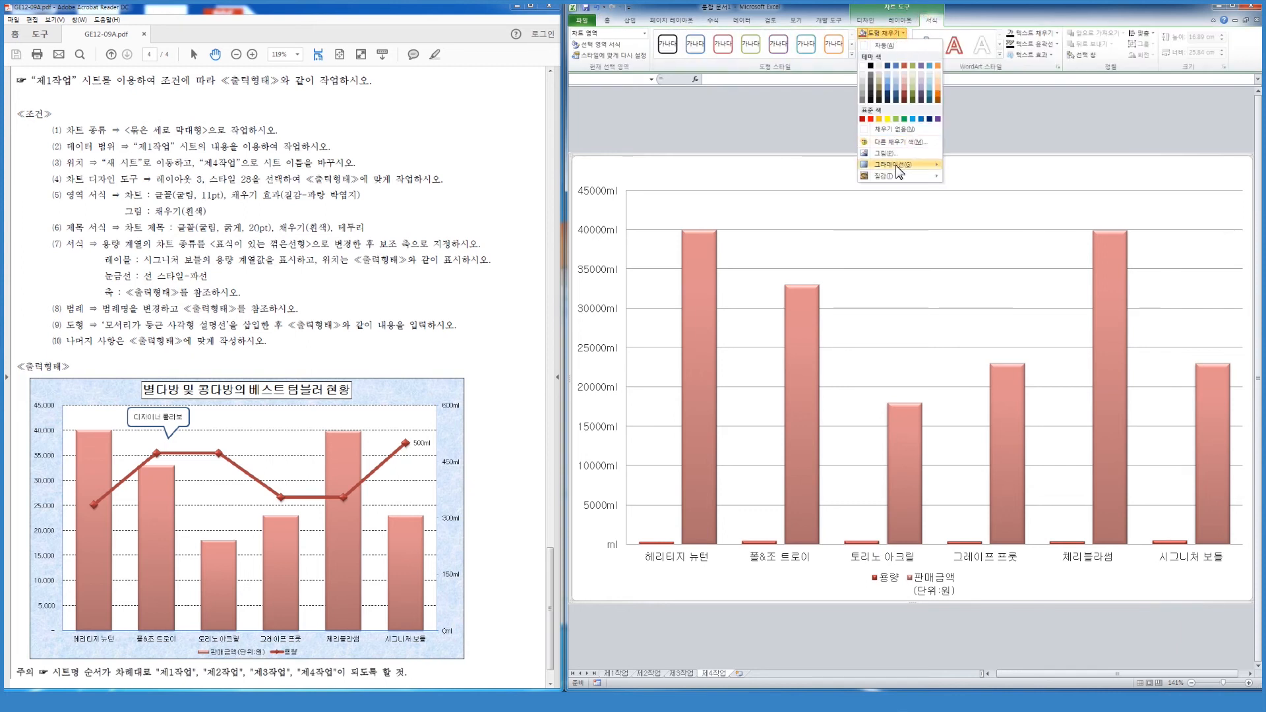
{"action": "mouse_move", "coordinate": [902, 177]}
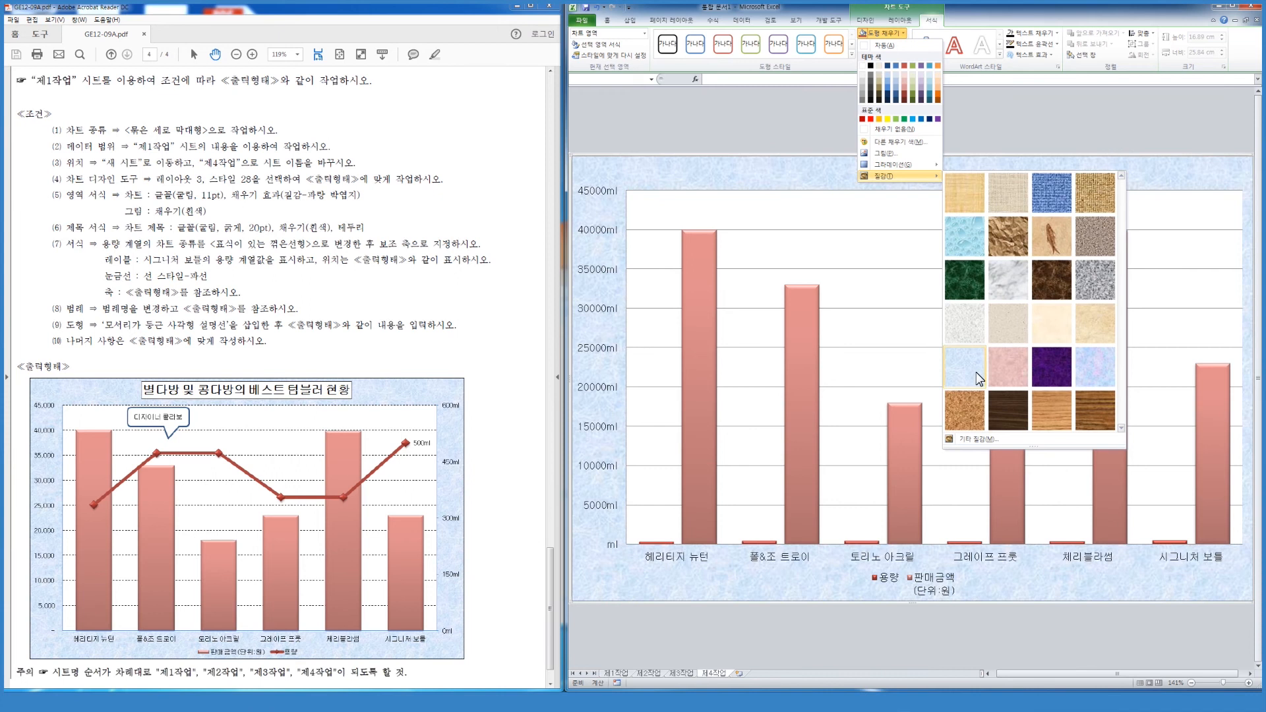
{"action": "left_click", "coordinate": [976, 372]}
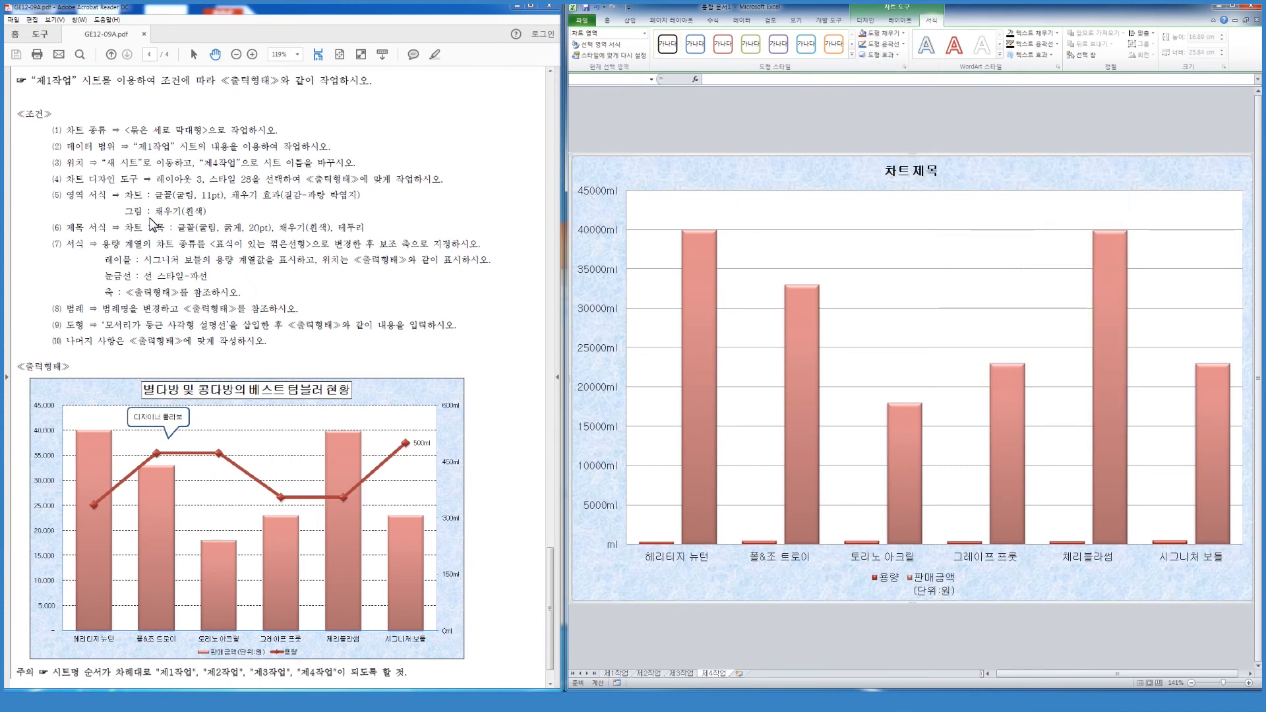
Fill the chart's plot area with solid white.
{"action": "left_click", "coordinate": [825, 224]}
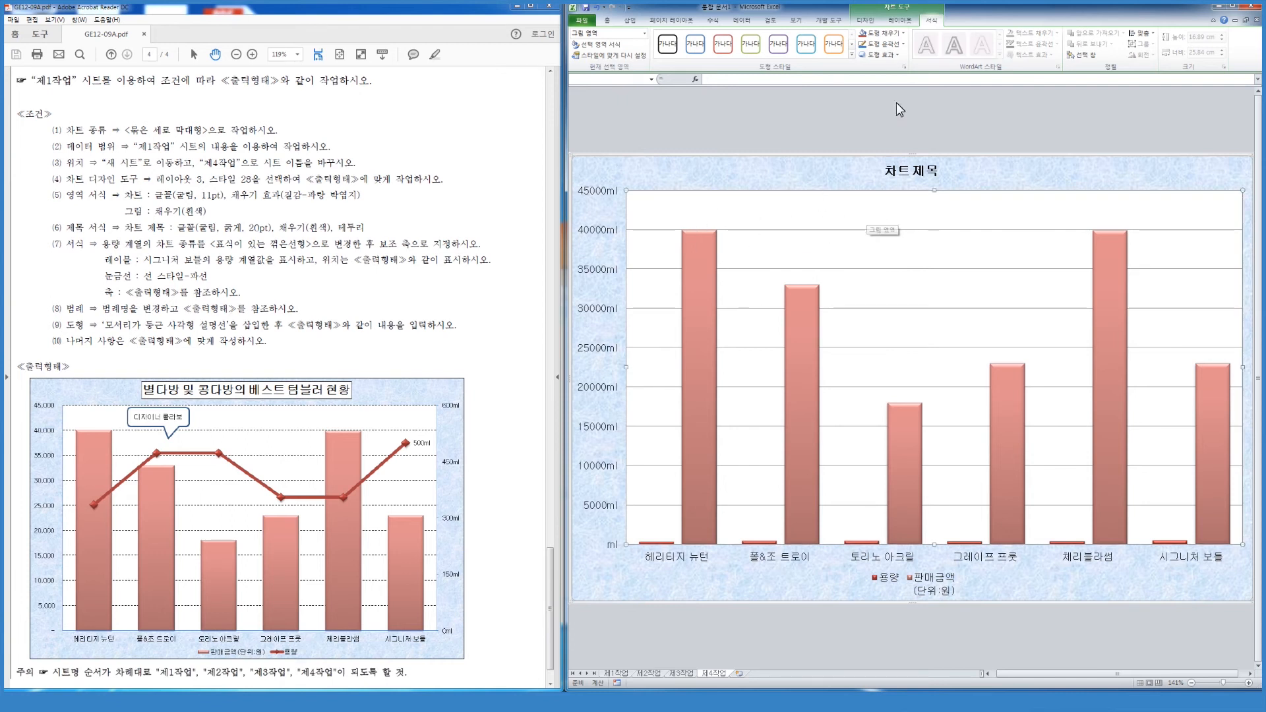
{"action": "left_click", "coordinate": [882, 33]}
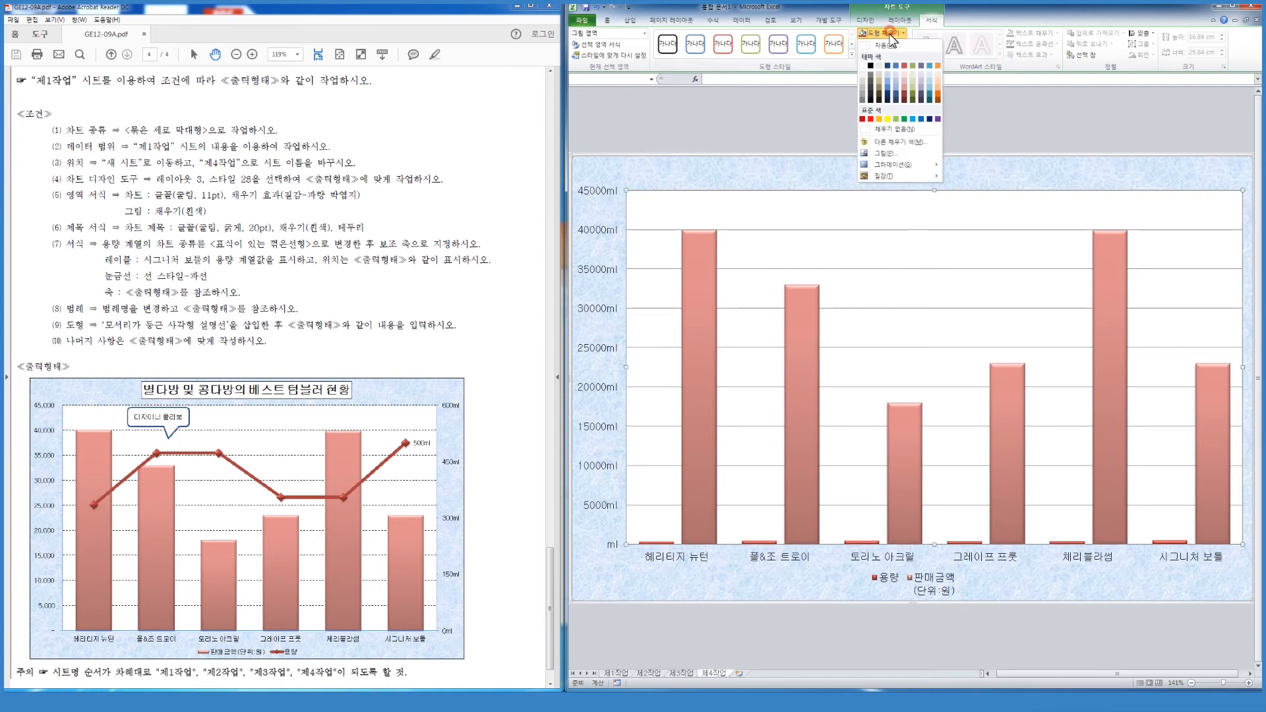
{"action": "left_click", "coordinate": [864, 66]}
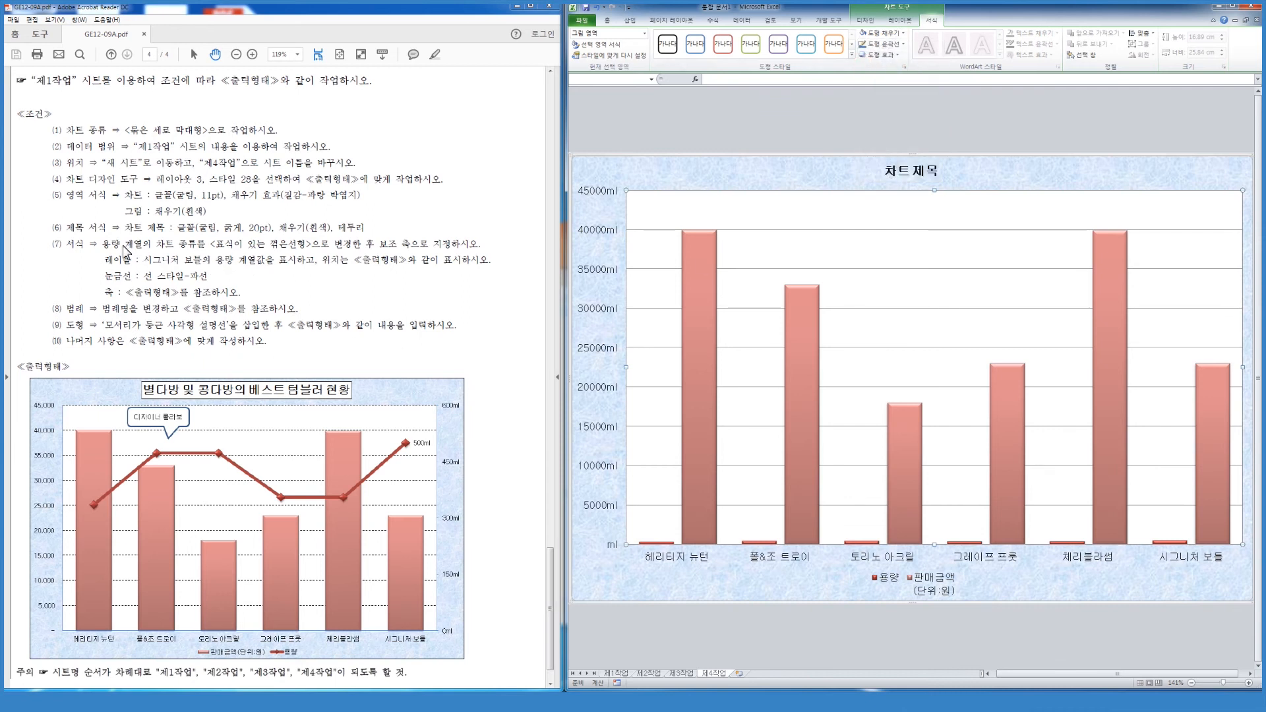
Replace the chart title text with "별다방 및 콩다방의 베스트 텀블러 현황".
{"action": "left_click", "coordinate": [905, 174]}
{"action": "left_click_drag", "start_coordinate": [889, 172], "coordinate": [999, 168]}
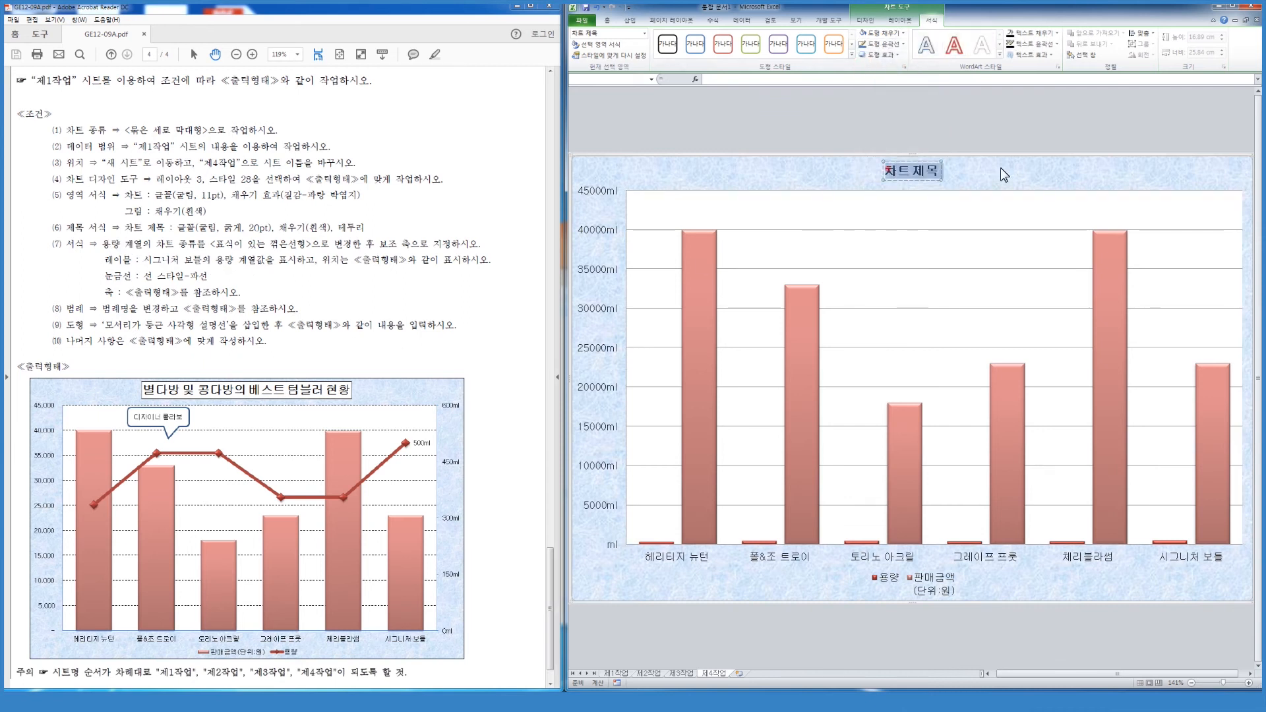
{"action": "type", "text": "벌다"}
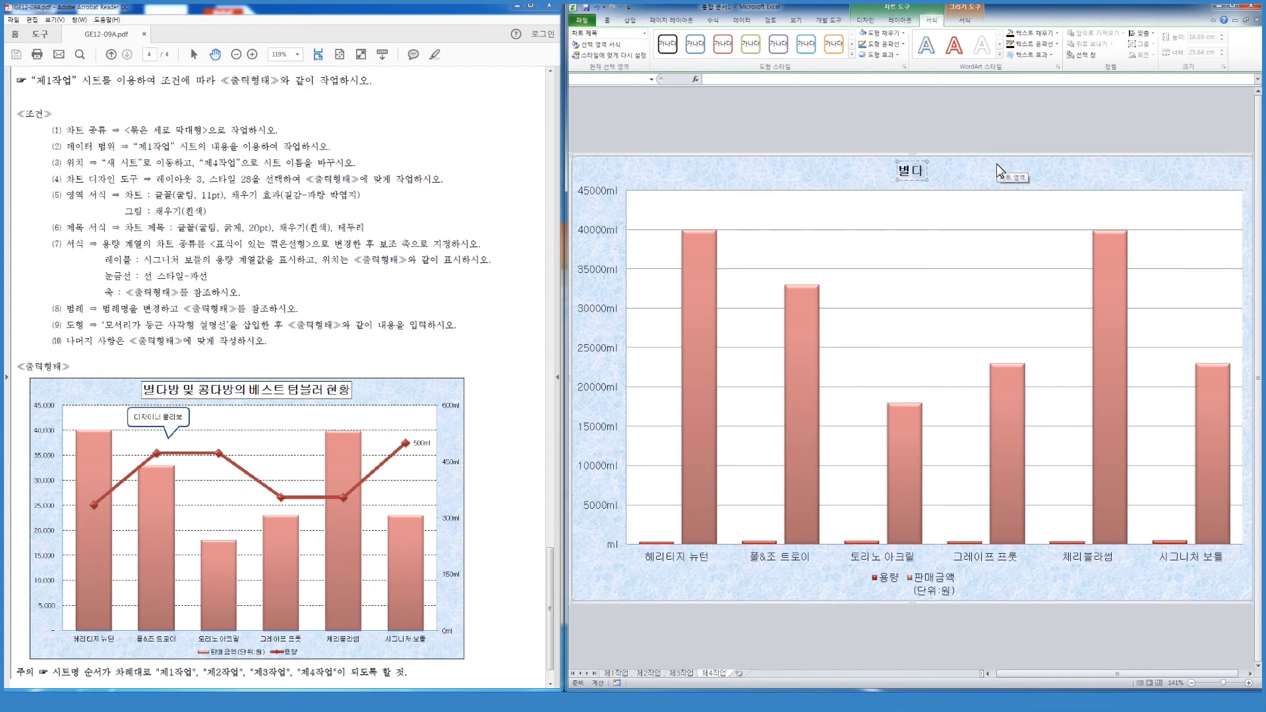
{"action": "type", "text": "방 및 공"}
{"action": "type", "text": "다방의 베"}
{"action": "type", "text": "스트"}
{"action": "type", "text": " ㅌ"}
{"action": "type", "text": "텀블러 현"}
{"action": "type", "text": "황"}
{"action": "key", "text": "Escape"}
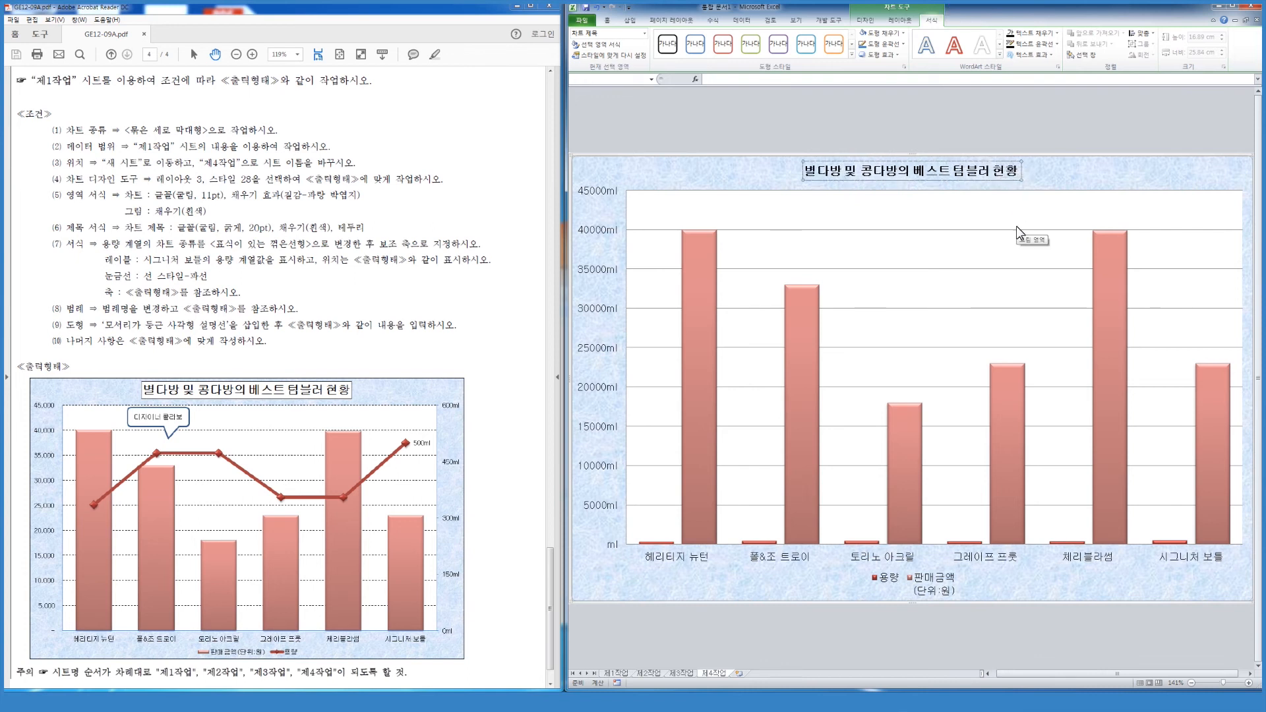
Set the chart title's font size to 20 pt.
{"action": "left_click", "coordinate": [607, 20]}
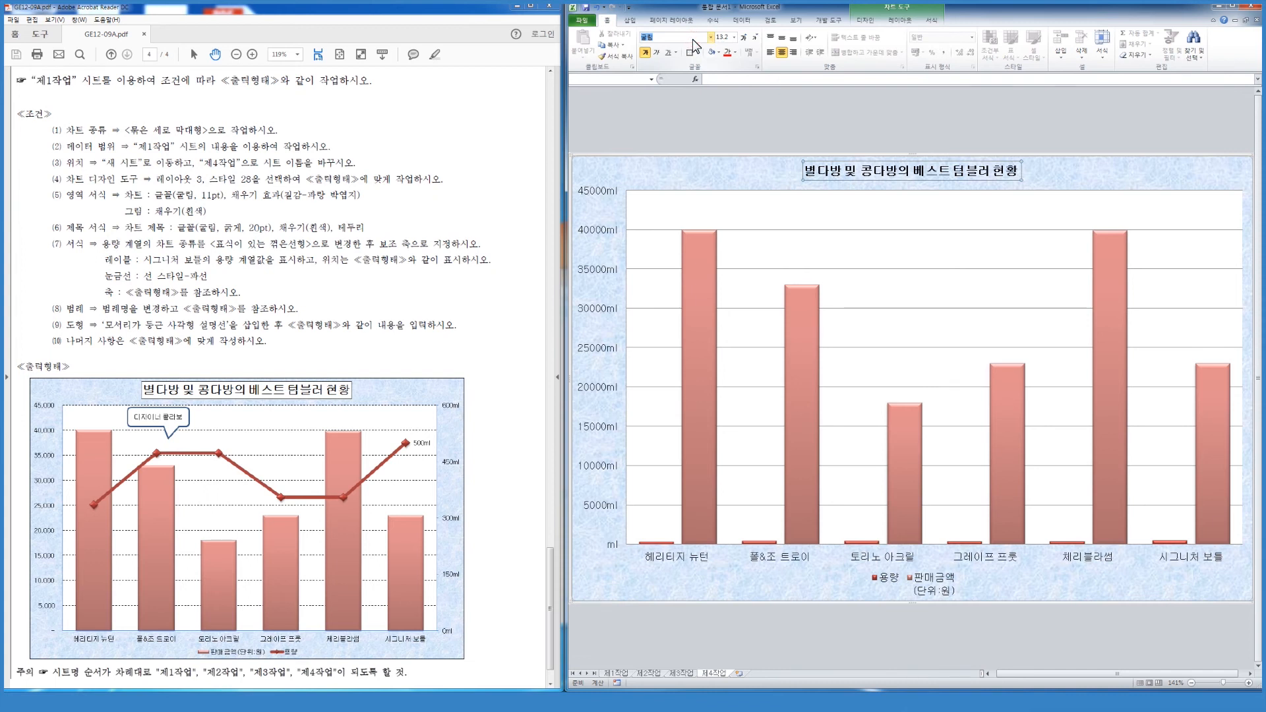
{"action": "left_click", "coordinate": [727, 36]}
{"action": "type", "text": "20"}
{"action": "key", "text": "Return"}
Give the chart title a white fill and a black outline.
{"action": "left_click", "coordinate": [932, 20]}
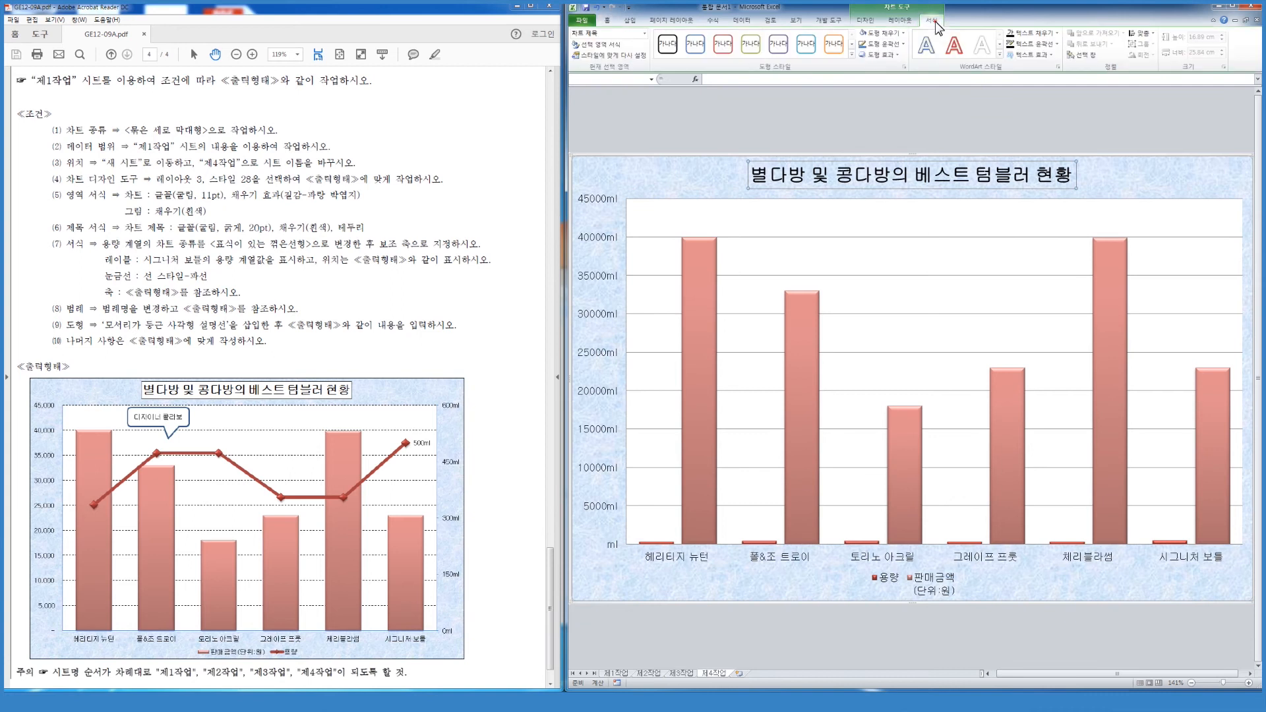
{"action": "left_click", "coordinate": [884, 32]}
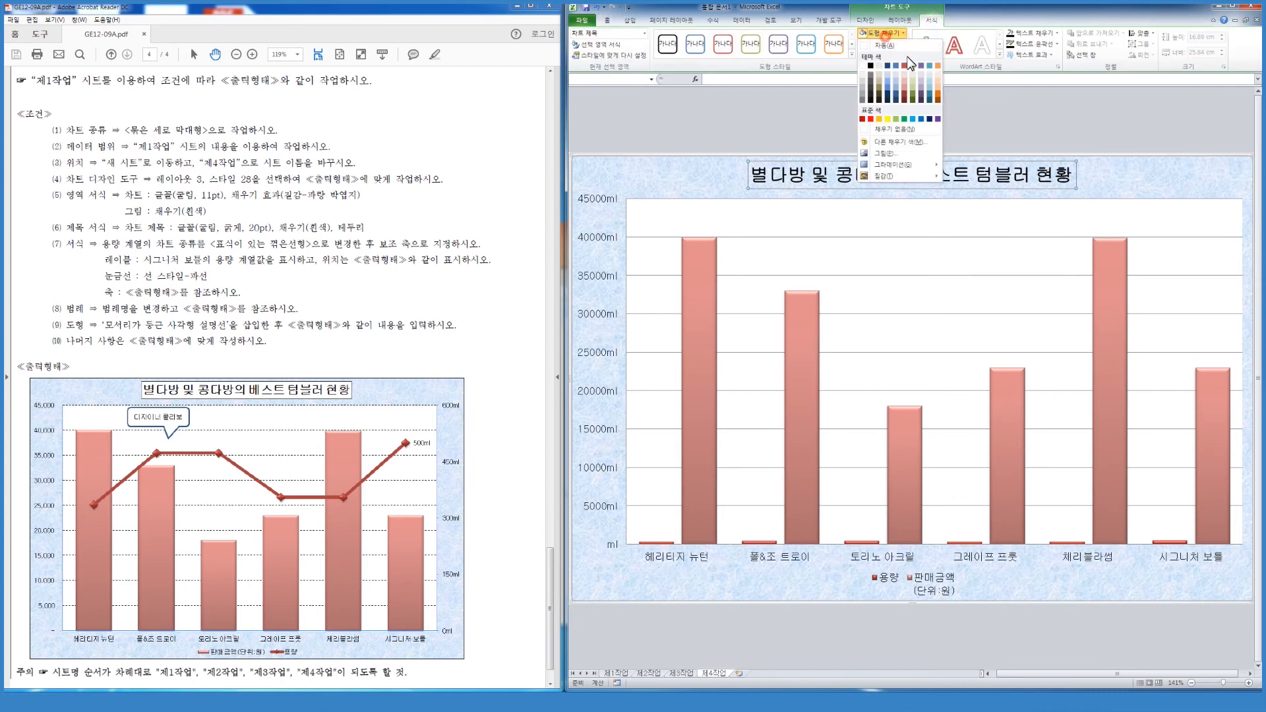
{"action": "left_click", "coordinate": [864, 64]}
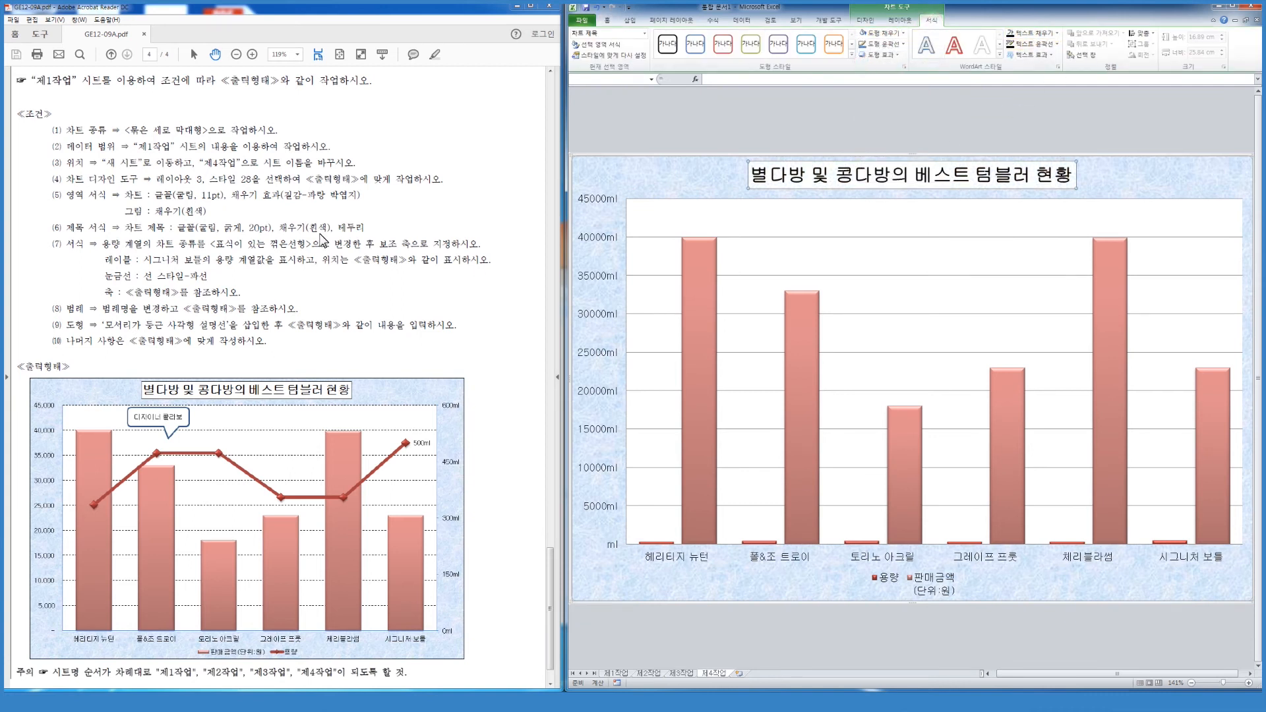
{"action": "left_click", "coordinate": [899, 44]}
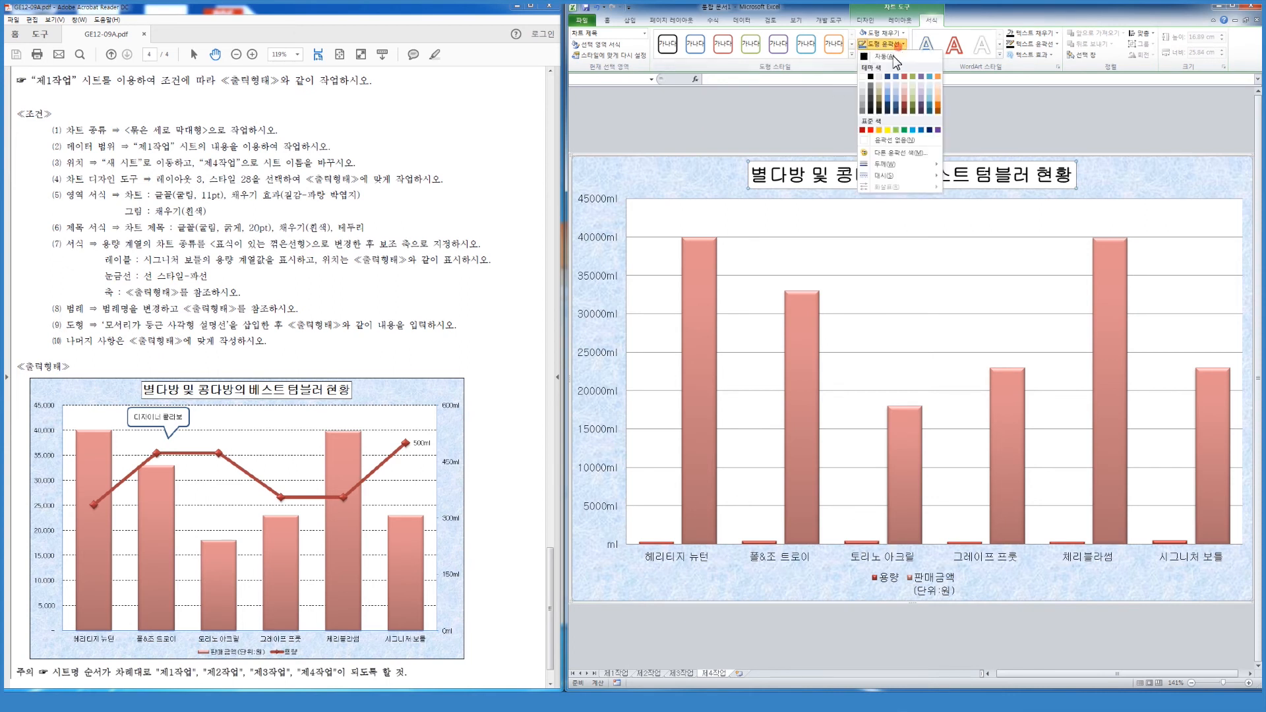
{"action": "left_click", "coordinate": [869, 76]}
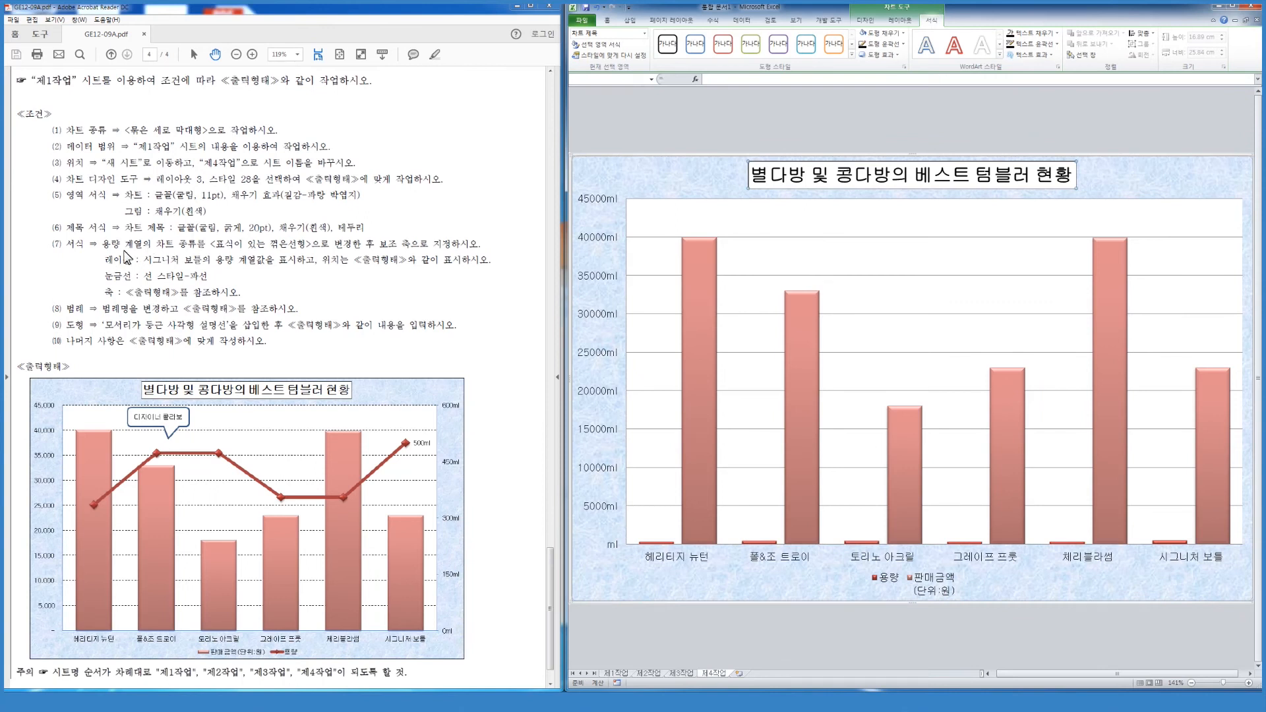
Change the 용량 series to a line chart with markers (표식이 있는 꺾은선형).
{"action": "left_click", "coordinate": [864, 542]}
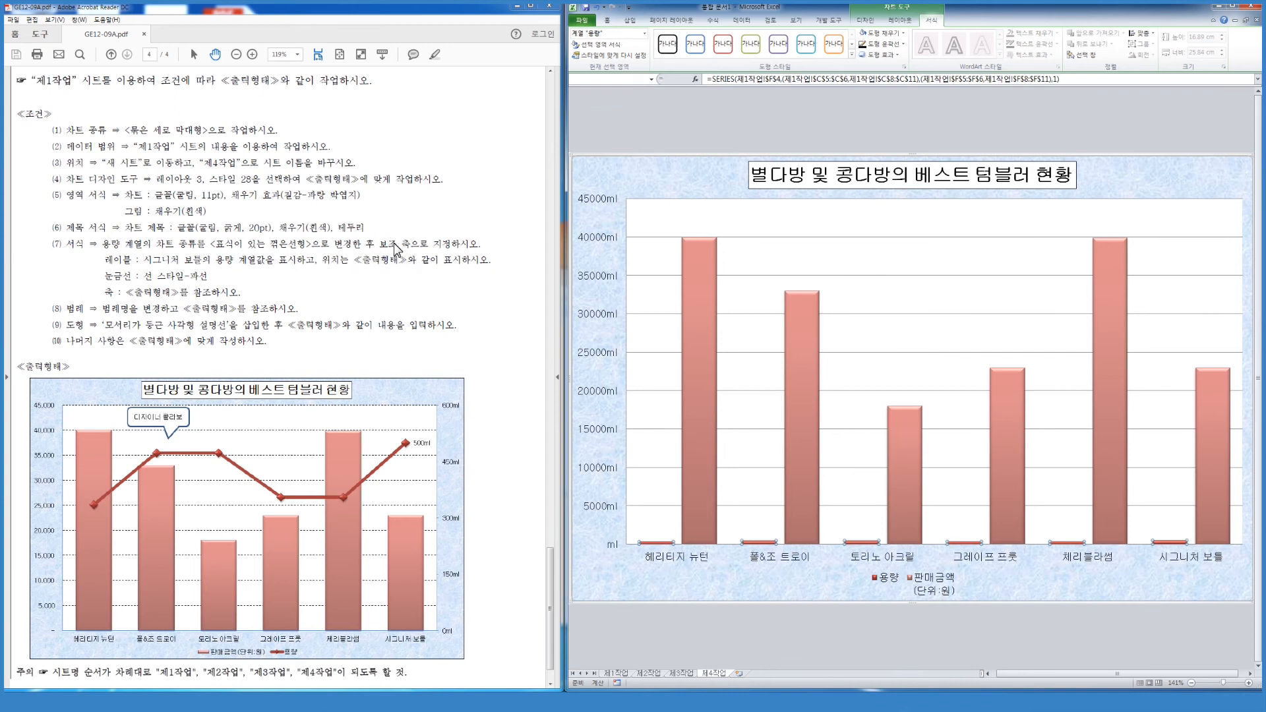
{"action": "right_click", "coordinate": [767, 548]}
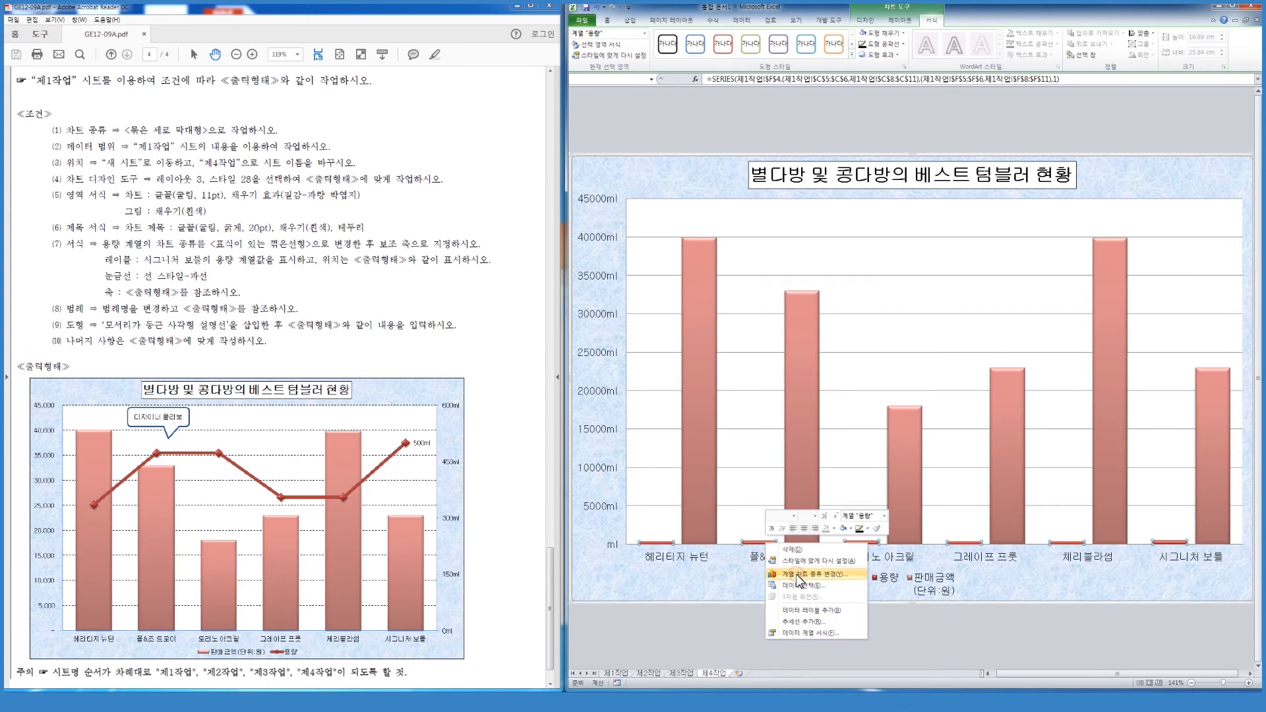
{"action": "left_click", "coordinate": [800, 575]}
{"action": "left_click", "coordinate": [541, 350]}
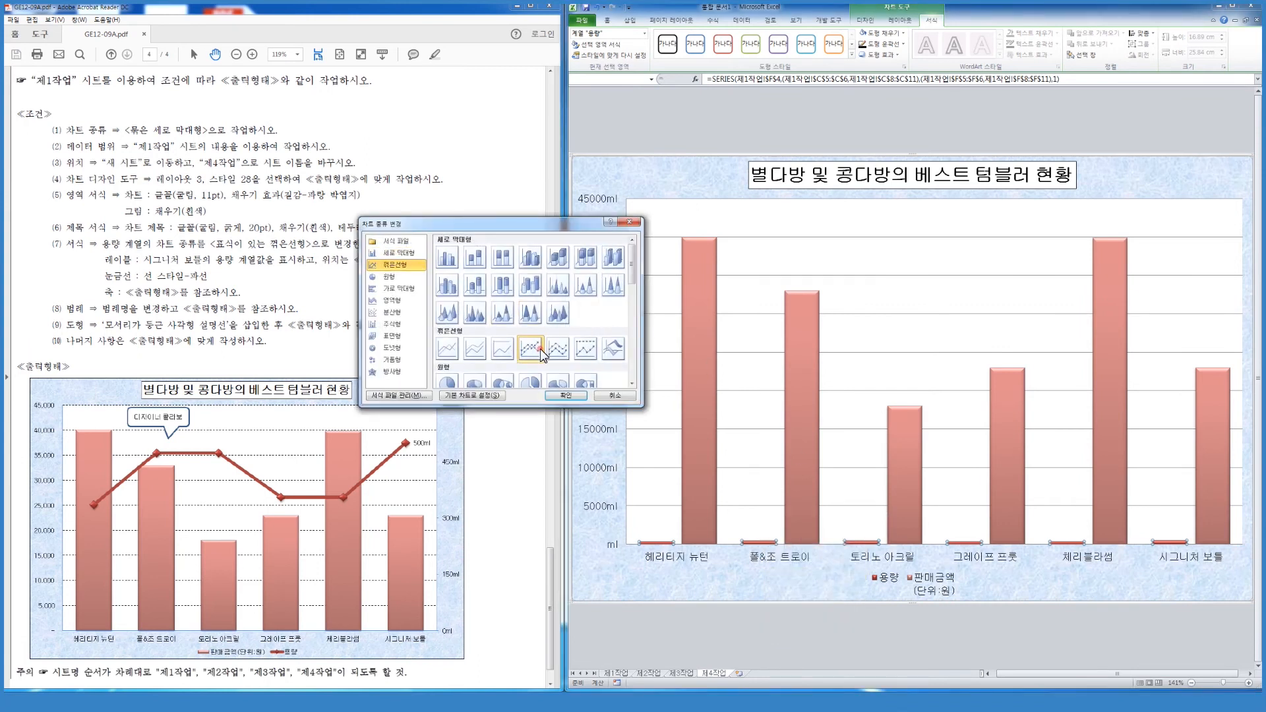
{"action": "left_click", "coordinate": [566, 396]}
Assign the 용량 line series to the secondary axis (보조 축) in its data series formatting.
{"action": "right_click", "coordinate": [780, 549]}
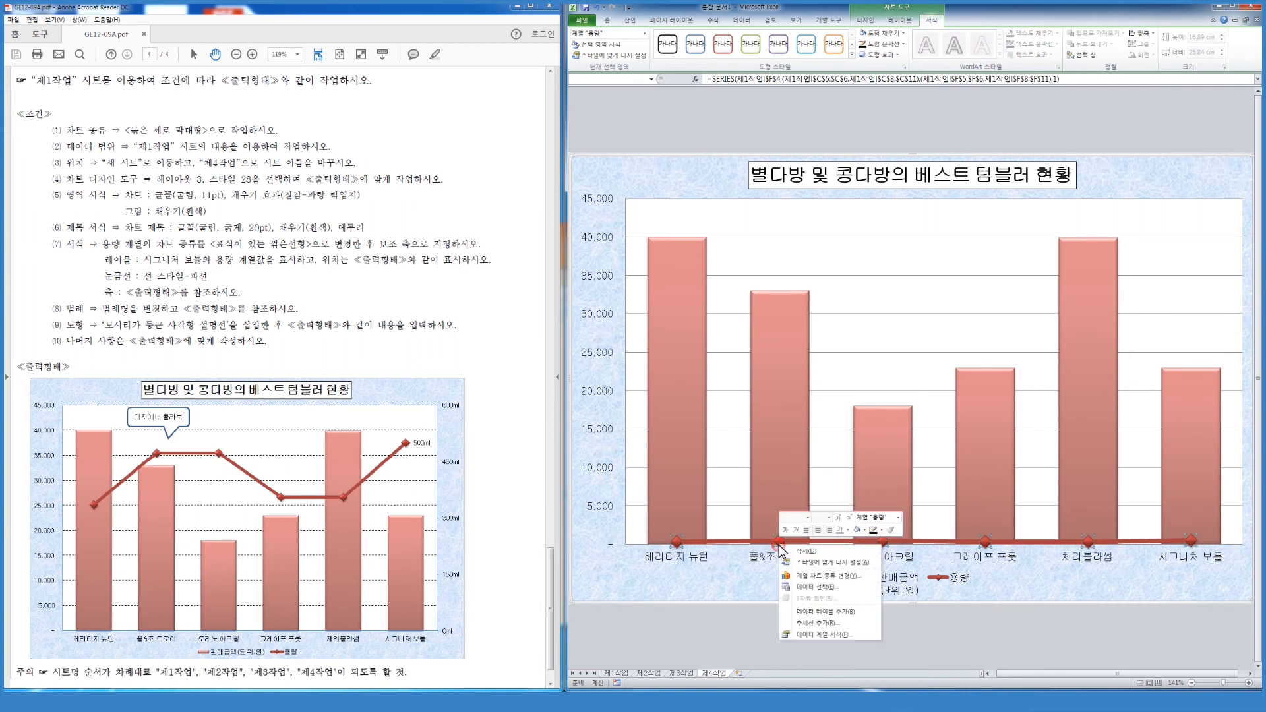
{"action": "left_click", "coordinate": [827, 634]}
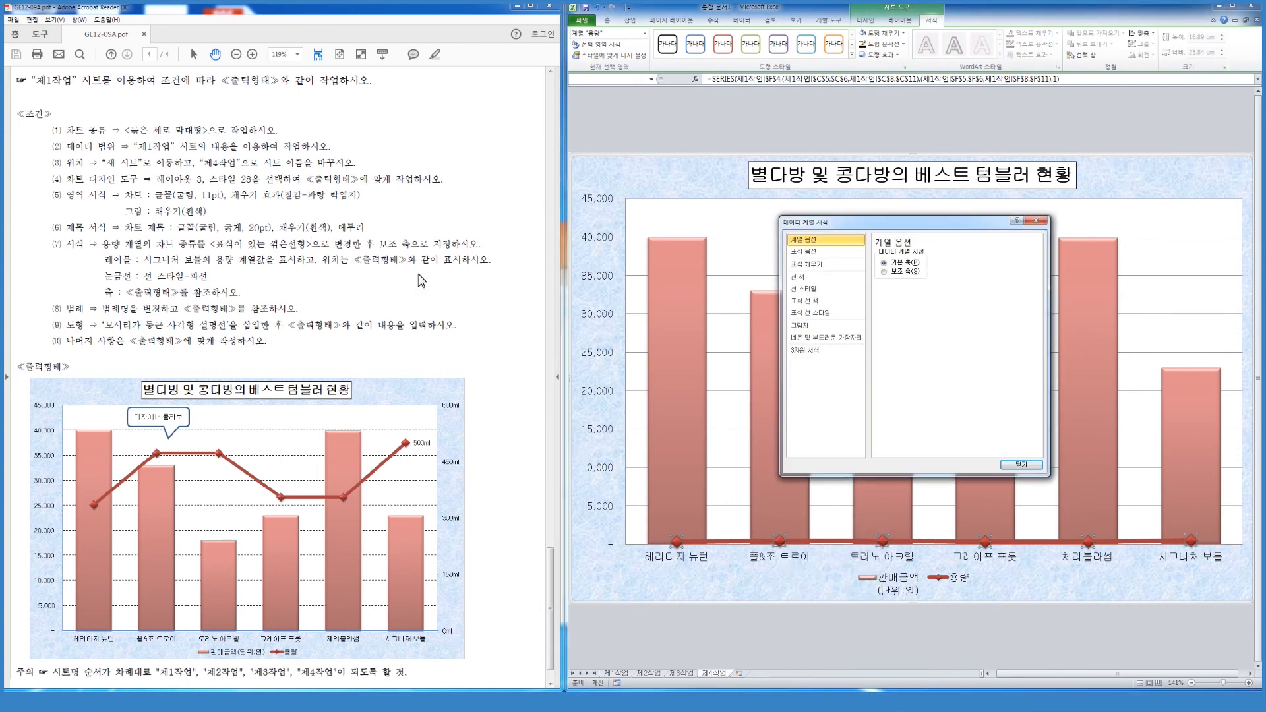
{"action": "left_click", "coordinate": [895, 271]}
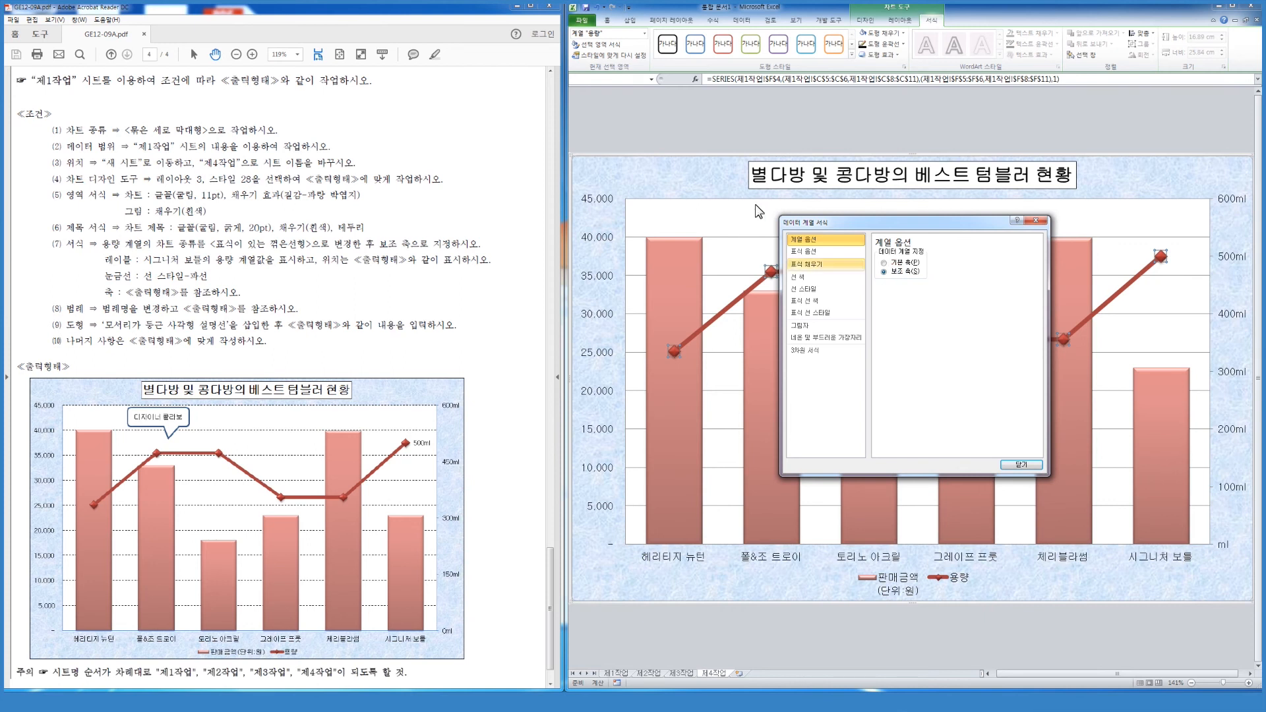
{"action": "left_click", "coordinate": [1016, 466]}
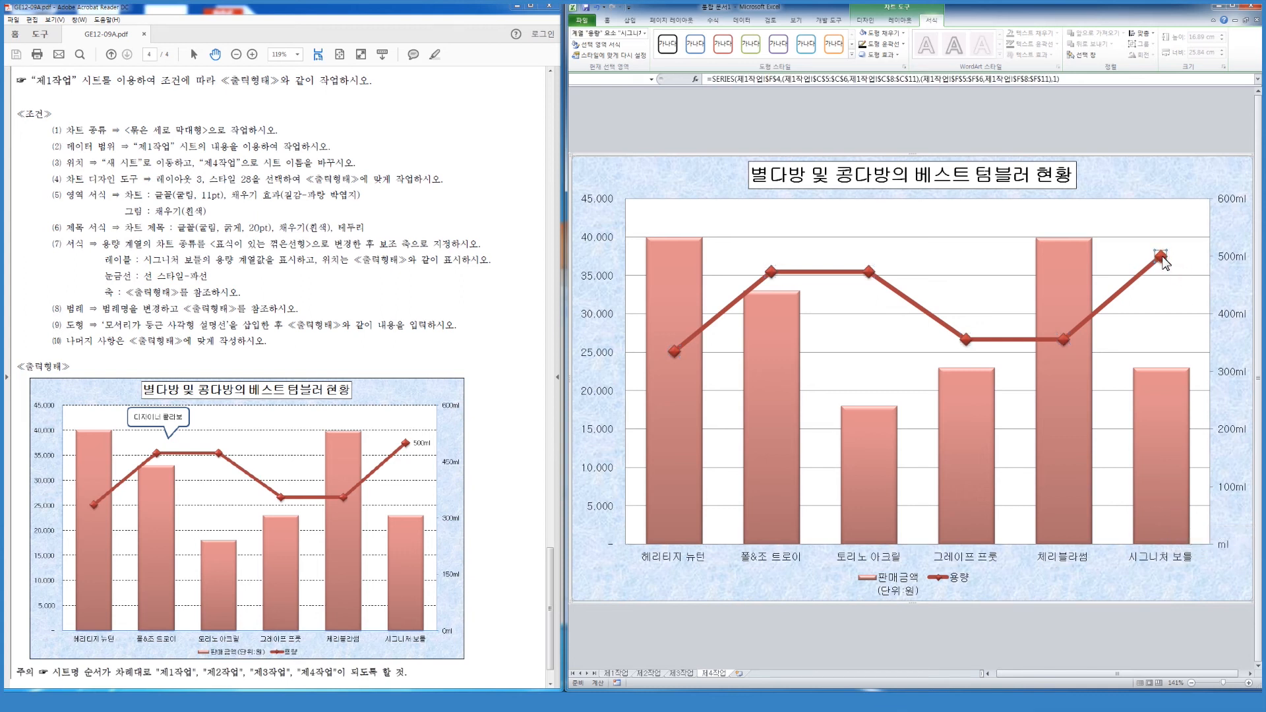
{"action": "left_click", "coordinate": [1157, 304]}
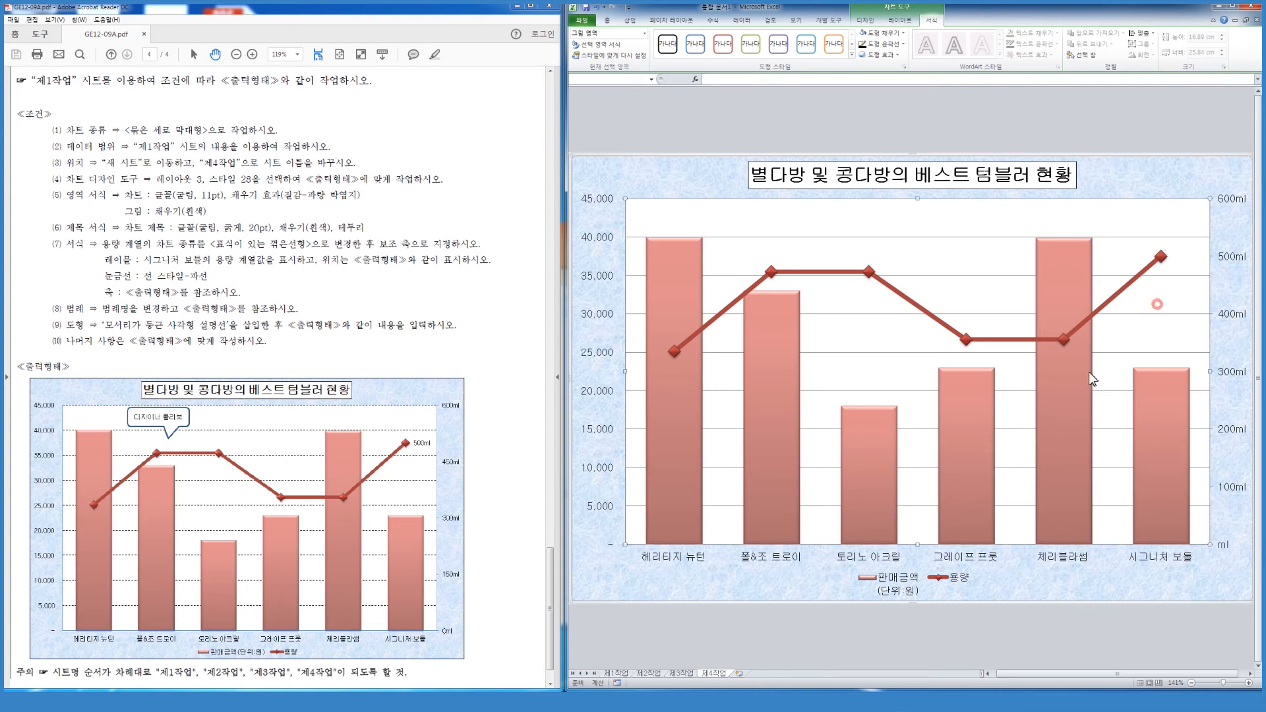
Add a data label to only the 시그니처 보틀 point of the 용량 line series.
{"action": "left_click", "coordinate": [1164, 261]}
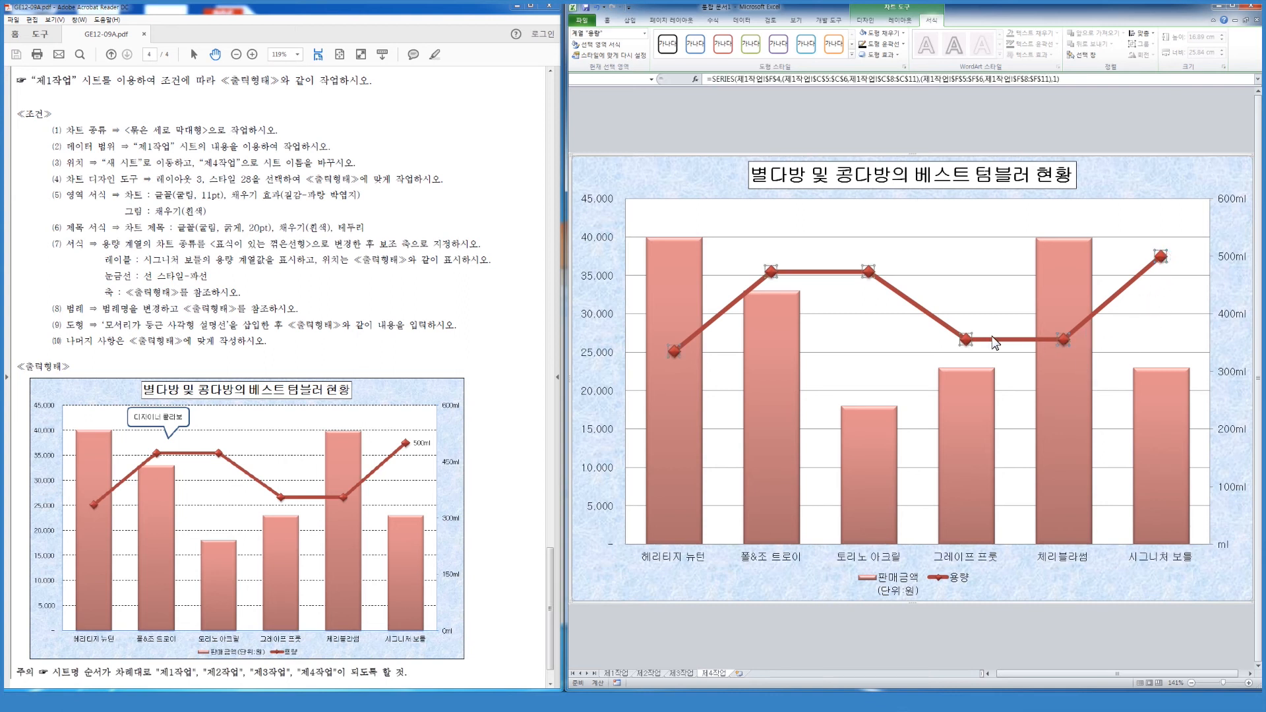
{"action": "left_click", "coordinate": [1161, 258]}
{"action": "right_click", "coordinate": [1163, 256]}
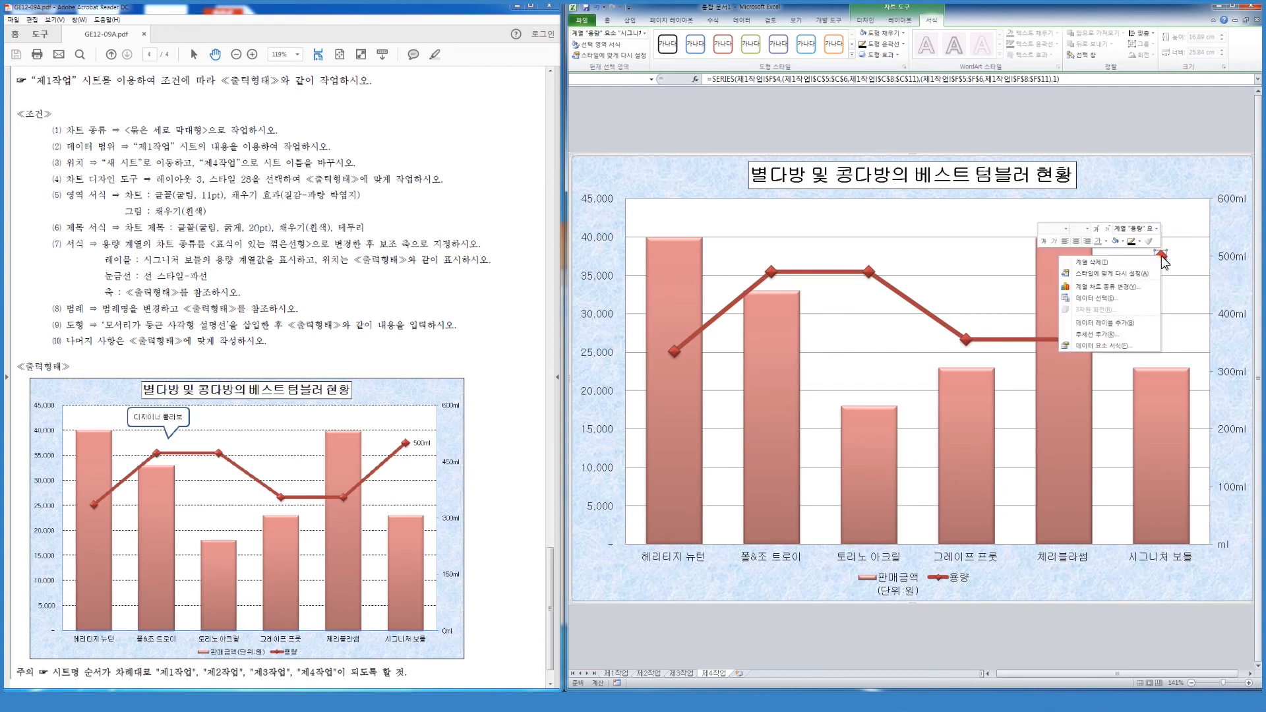
{"action": "left_click", "coordinate": [1105, 323]}
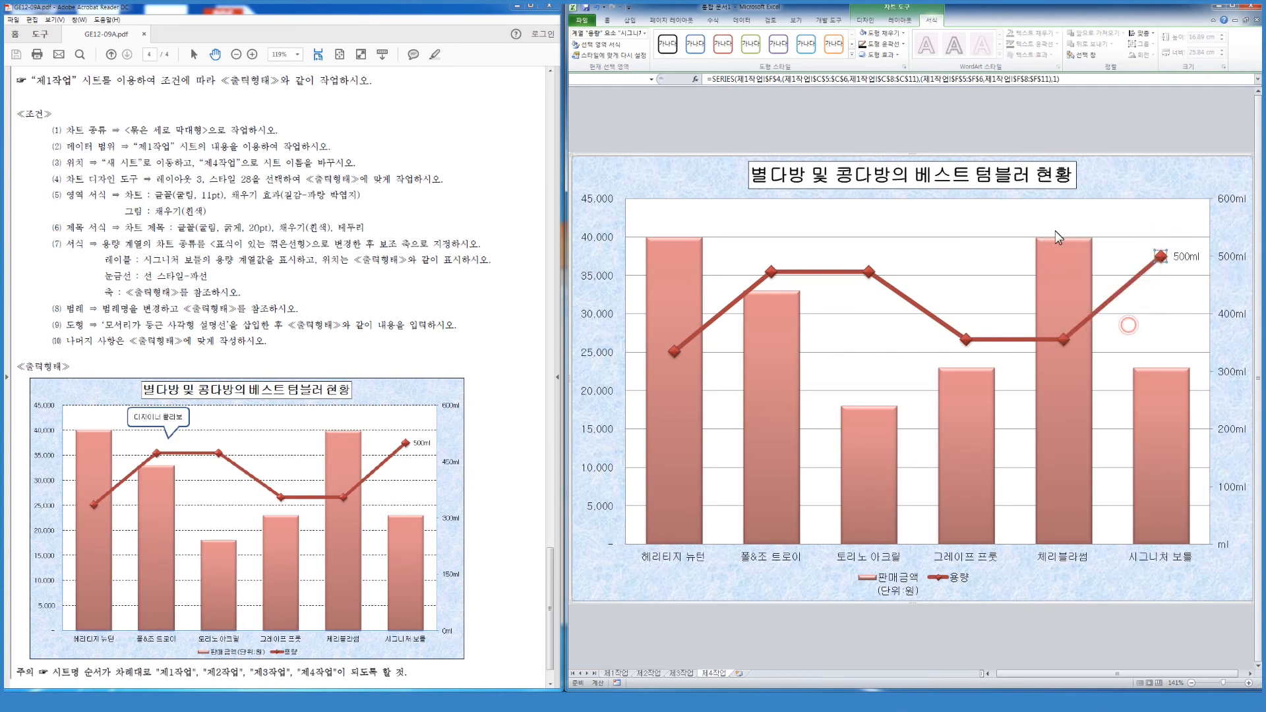
{"action": "left_click", "coordinate": [1187, 259]}
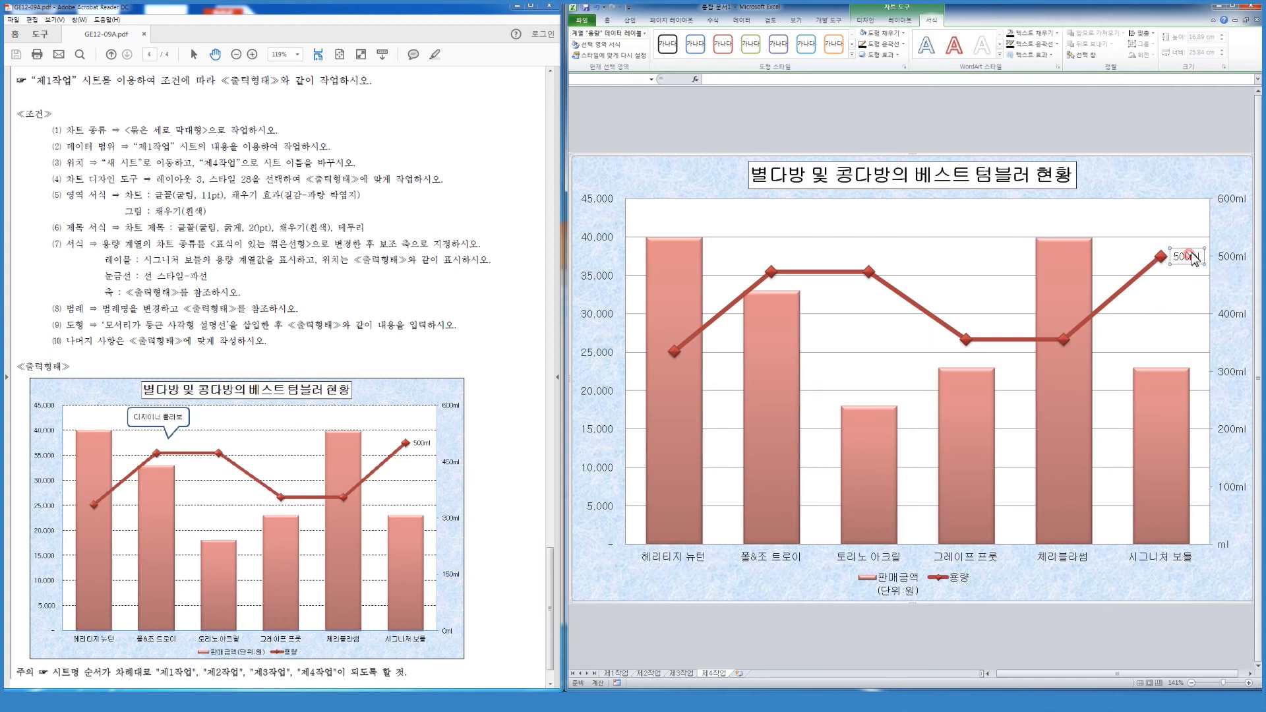
{"action": "left_click", "coordinate": [604, 21]}
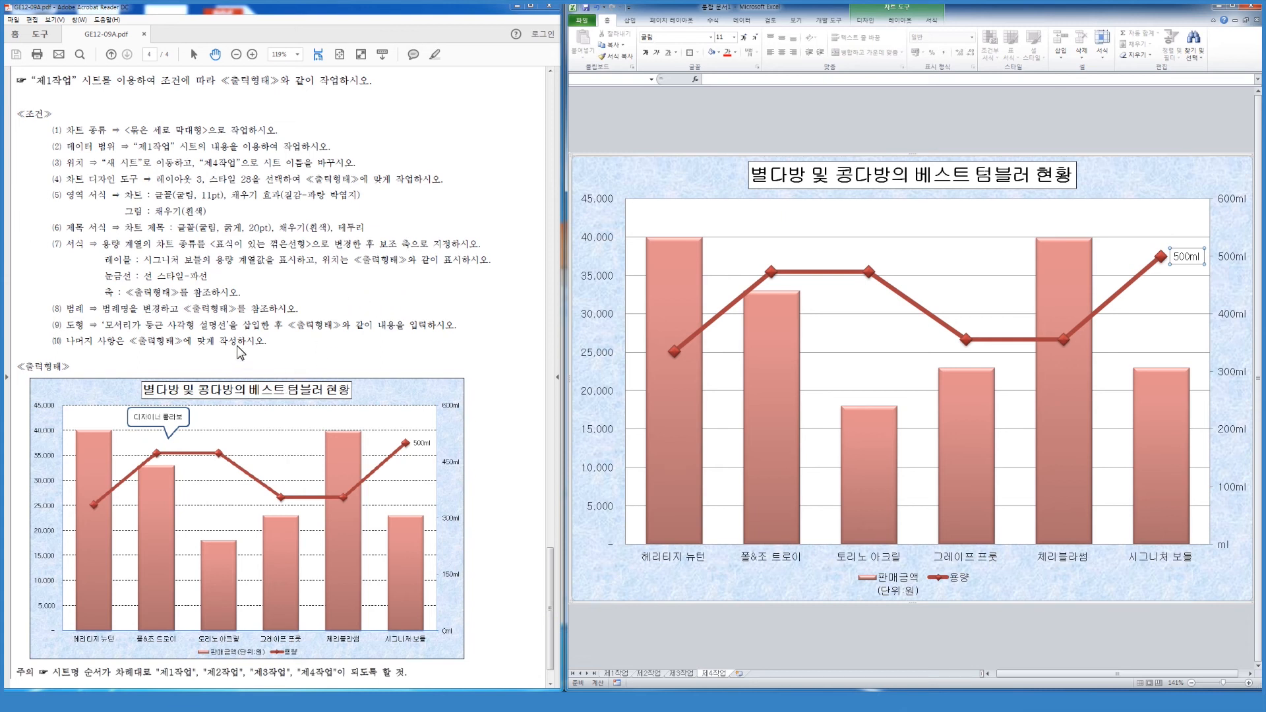
Set the dash type of the chart's major horizontal gridlines to a dashed line (파선).
{"action": "left_click", "coordinate": [770, 239]}
{"action": "right_click", "coordinate": [743, 239]}
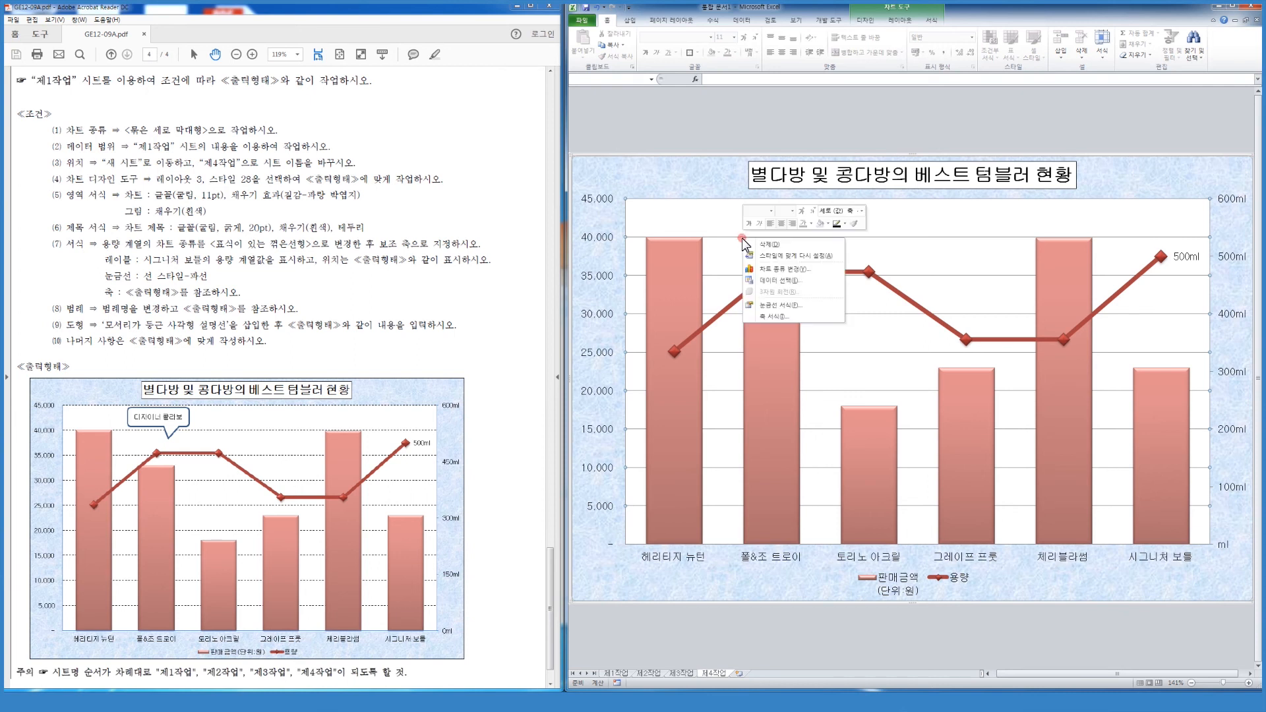
{"action": "left_click", "coordinate": [793, 306]}
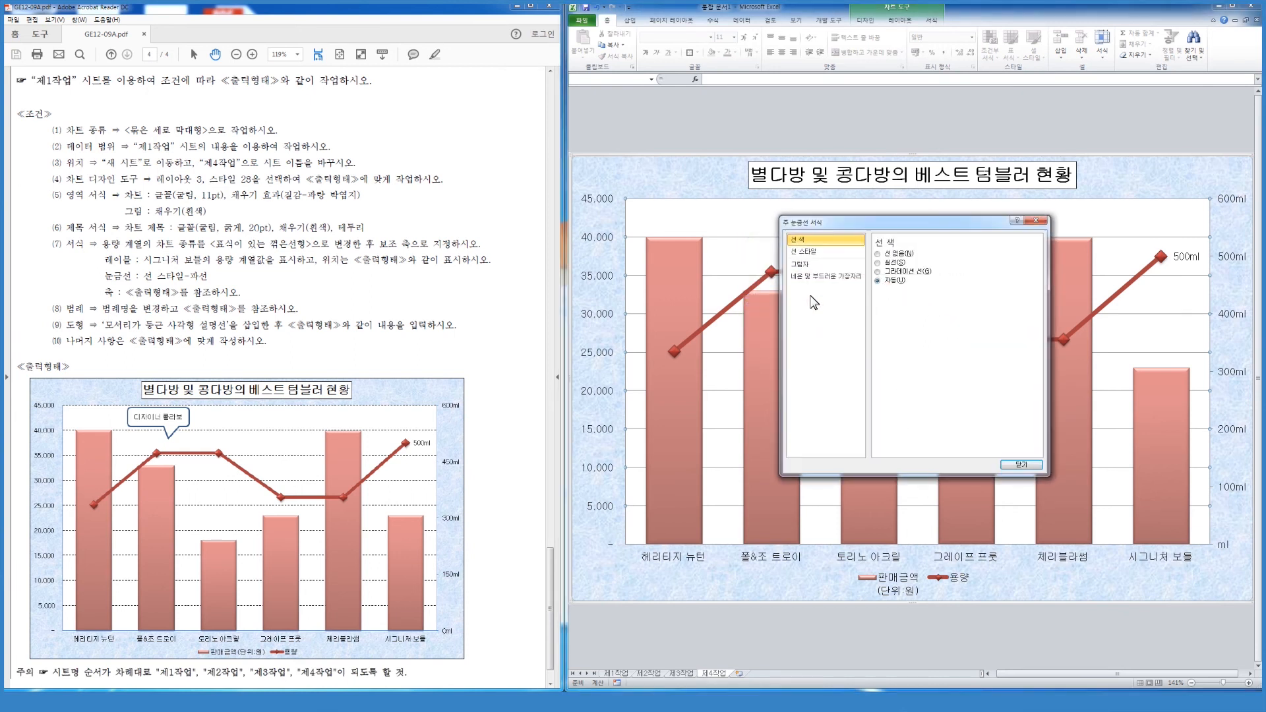
{"action": "left_click", "coordinate": [804, 251]}
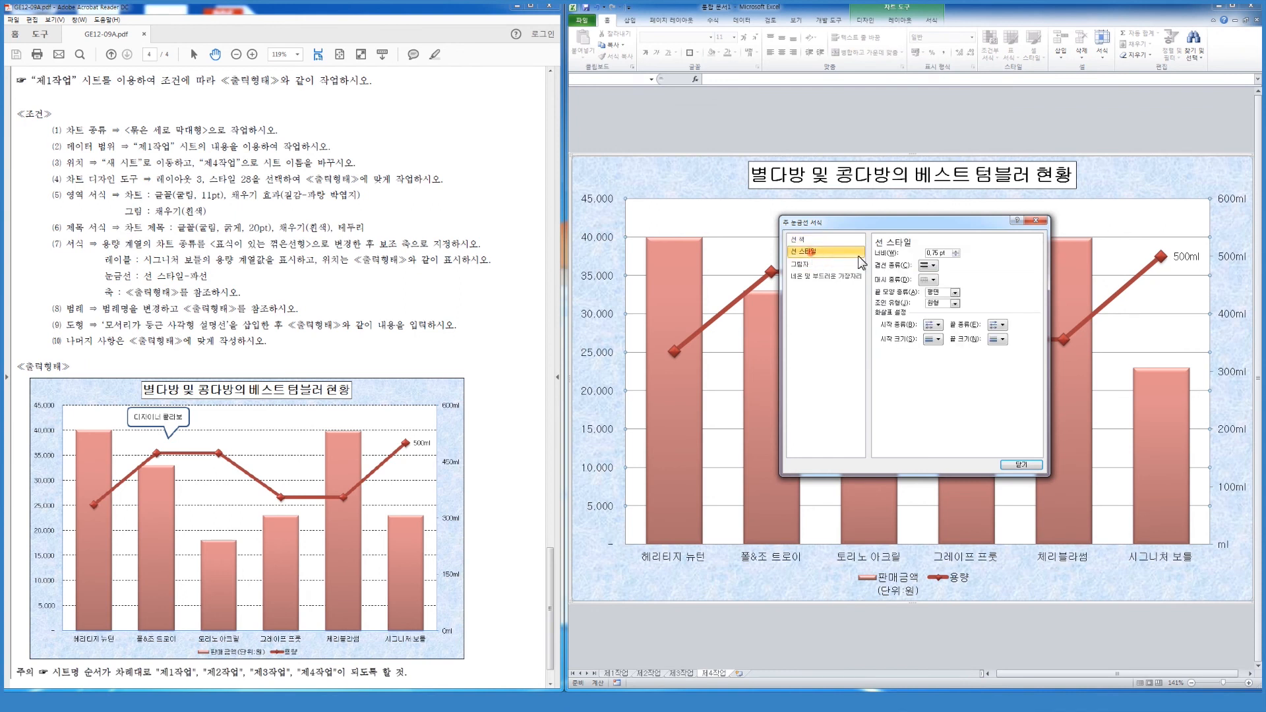
{"action": "left_click", "coordinate": [934, 281]}
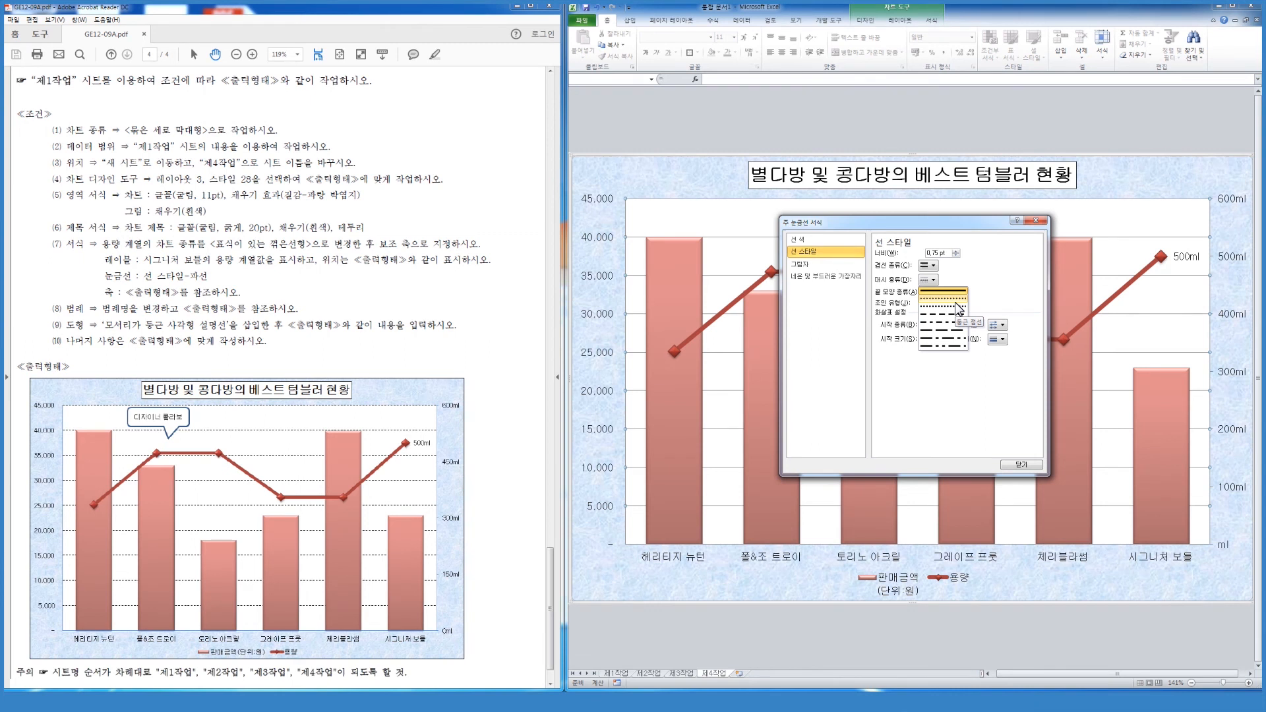
{"action": "left_click", "coordinate": [957, 317]}
{"action": "left_click", "coordinate": [1022, 467]}
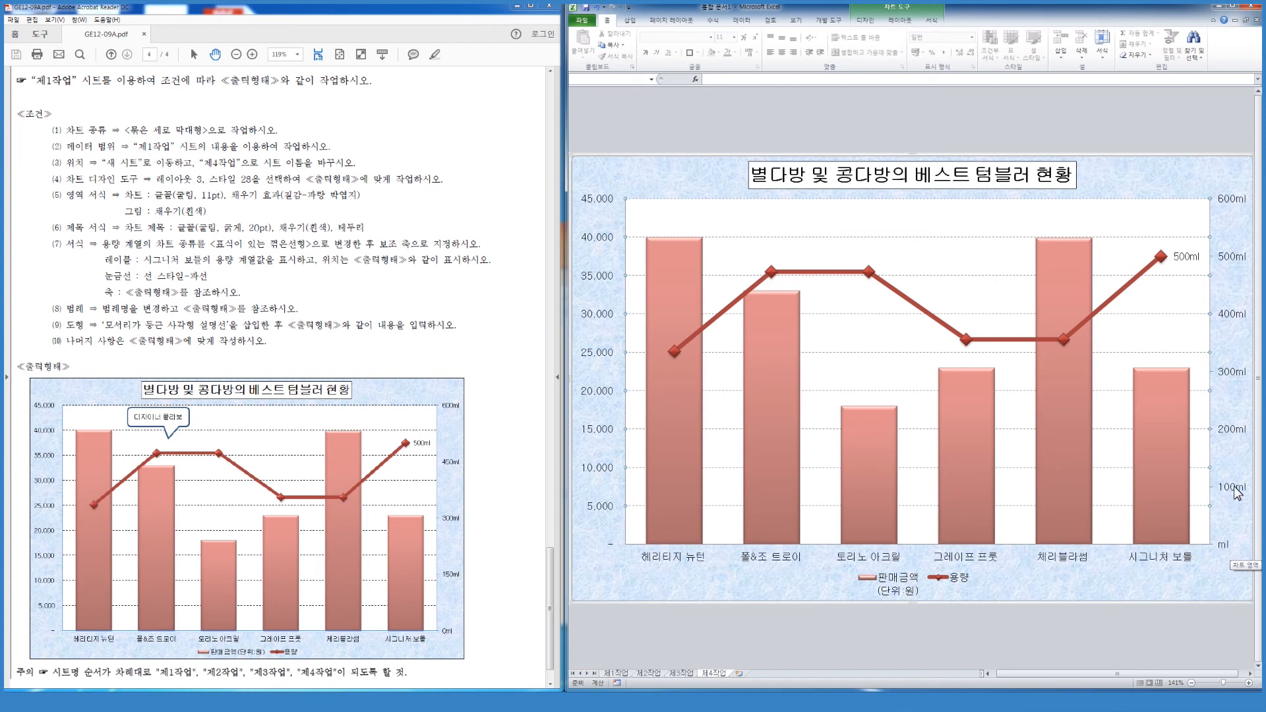
Set the secondary vertical axis's major unit to a fixed 150.
{"action": "right_click", "coordinate": [1233, 371]}
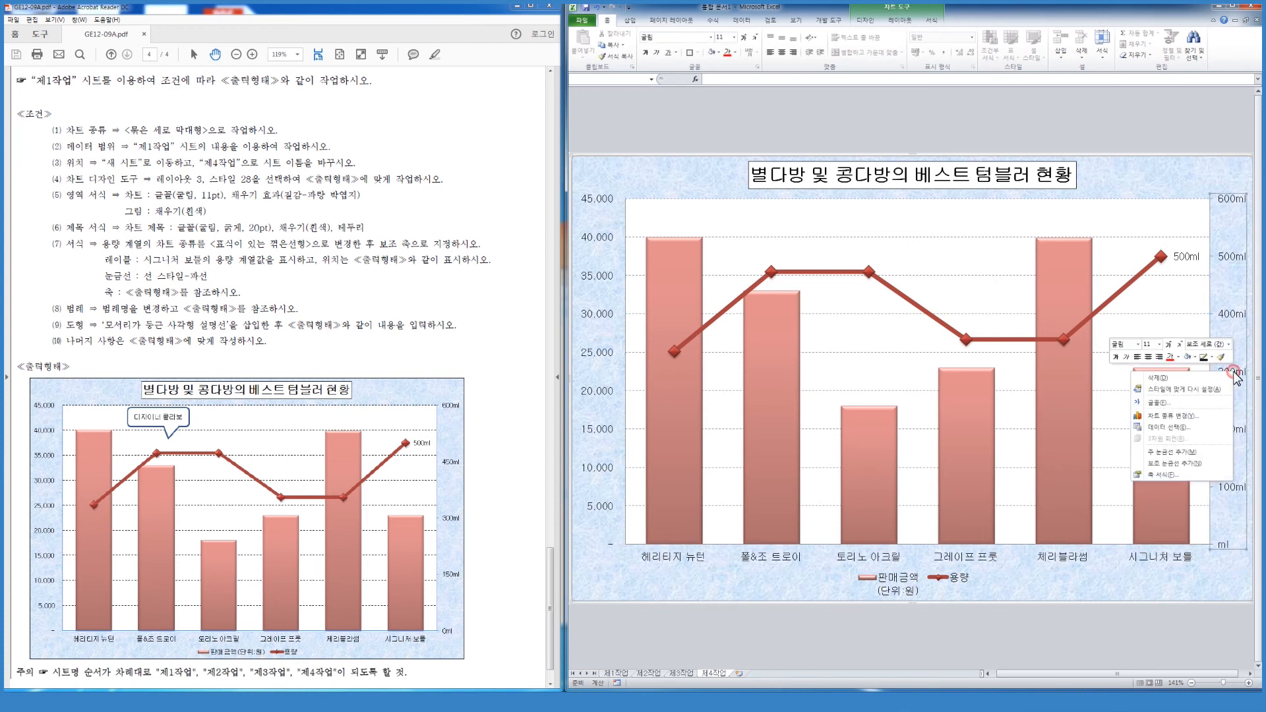
{"action": "left_click", "coordinate": [1162, 475]}
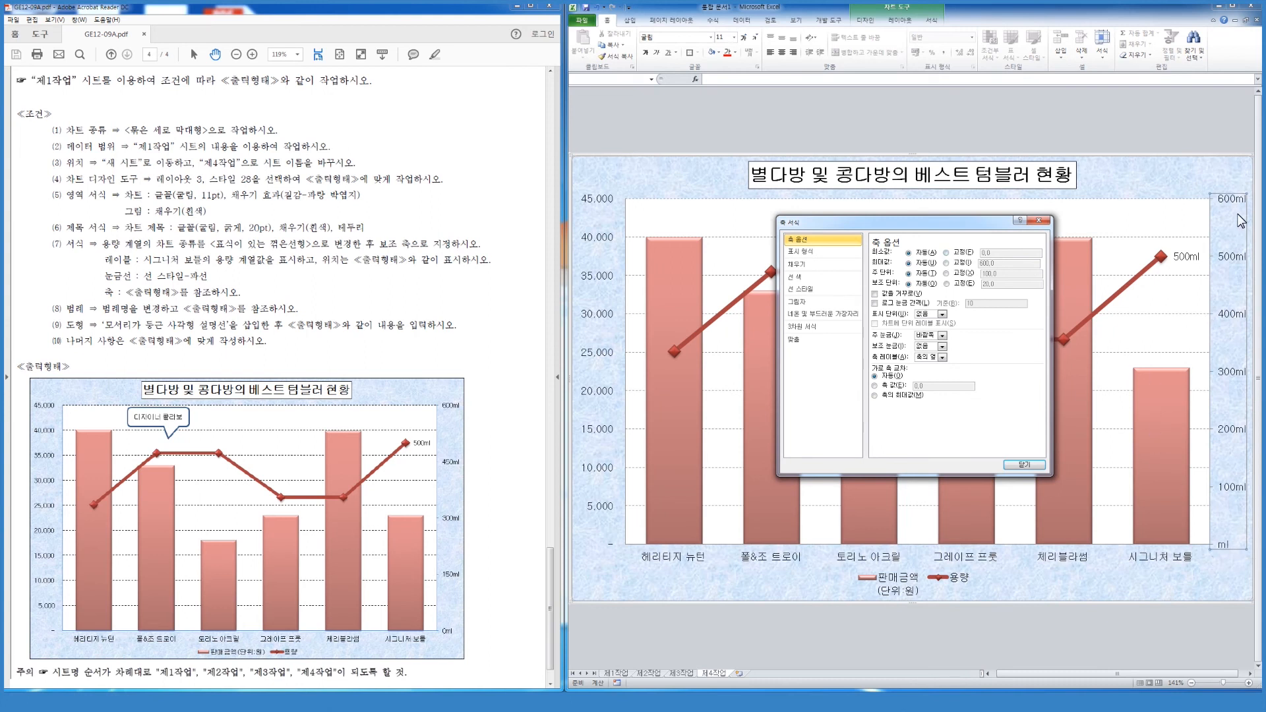
{"action": "left_click", "coordinate": [956, 273]}
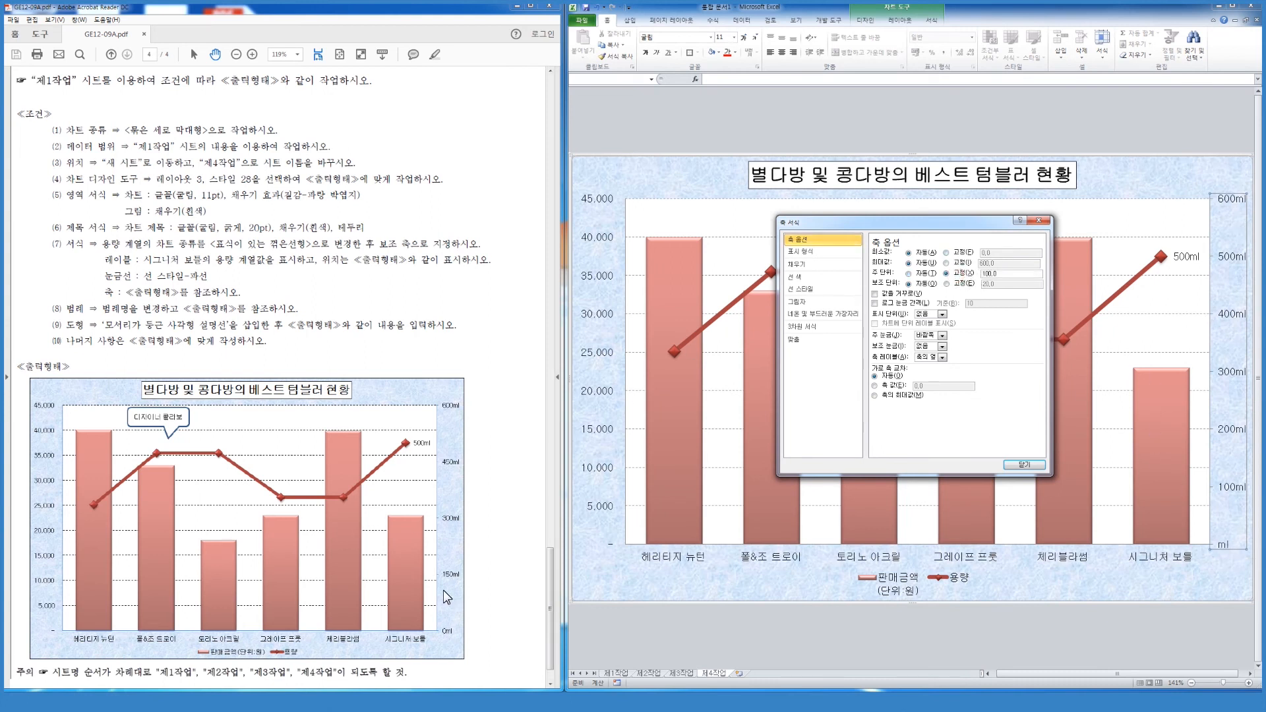
{"action": "double_click", "coordinate": [1004, 274]}
{"action": "type", "text": "150"}
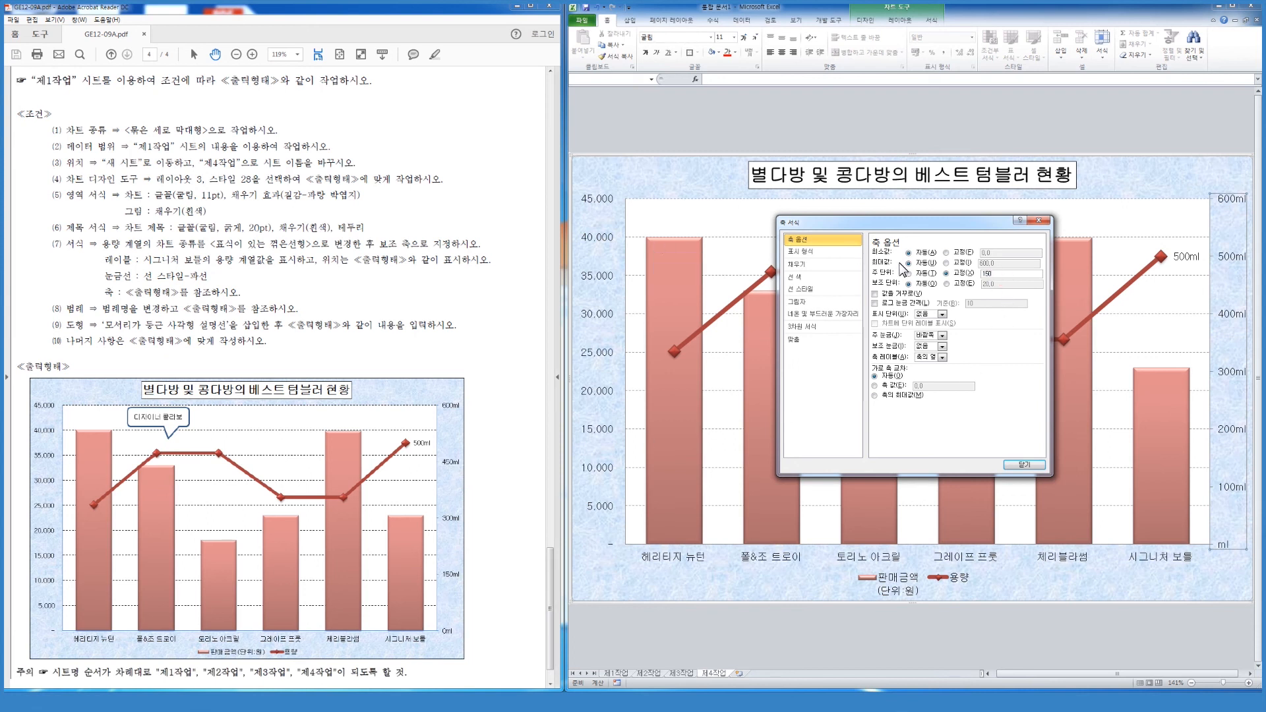
Add the custom number format 0"ml" to the secondary vertical axis.
{"action": "left_click", "coordinate": [801, 251]}
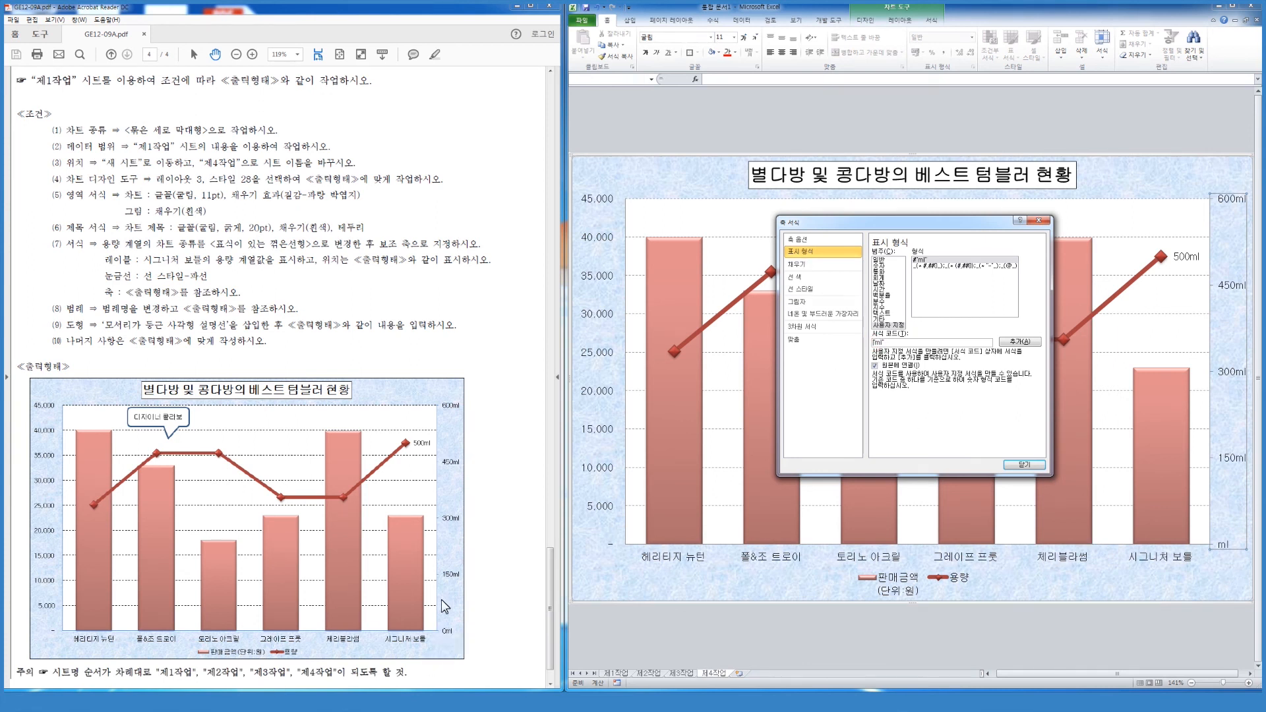
{"action": "left_click", "coordinate": [1020, 341]}
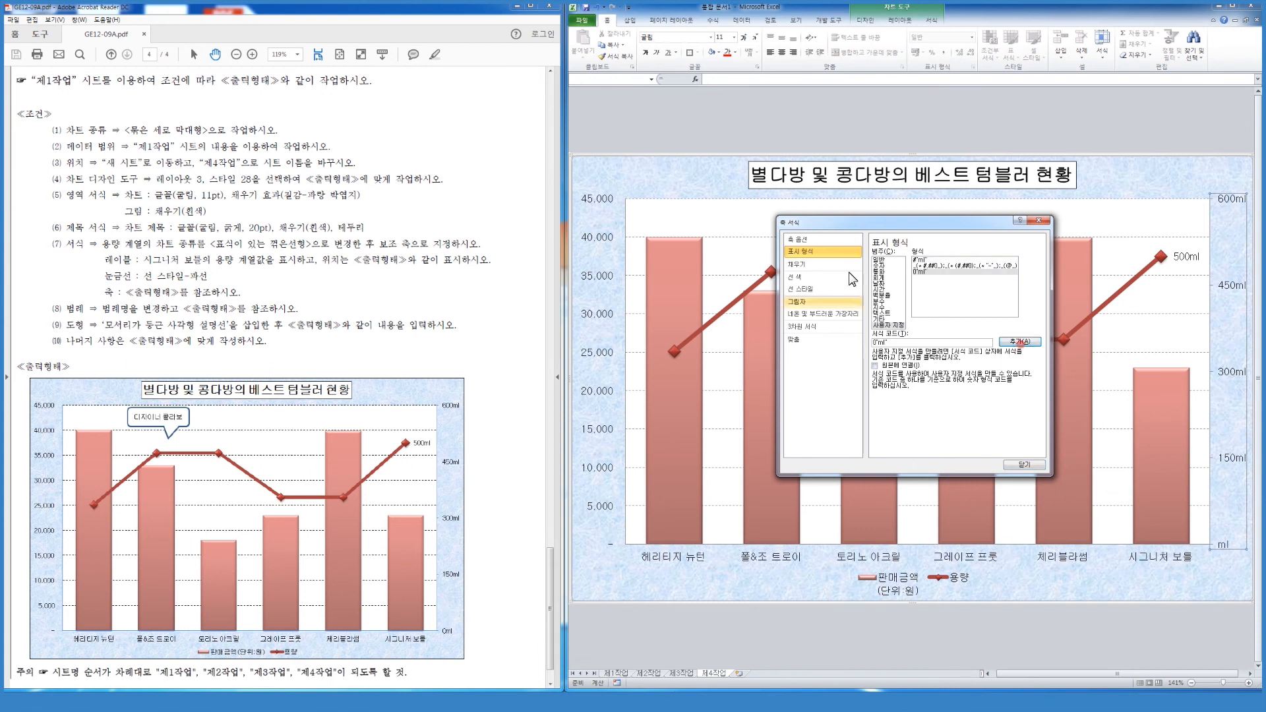
{"action": "left_click", "coordinate": [1024, 466]}
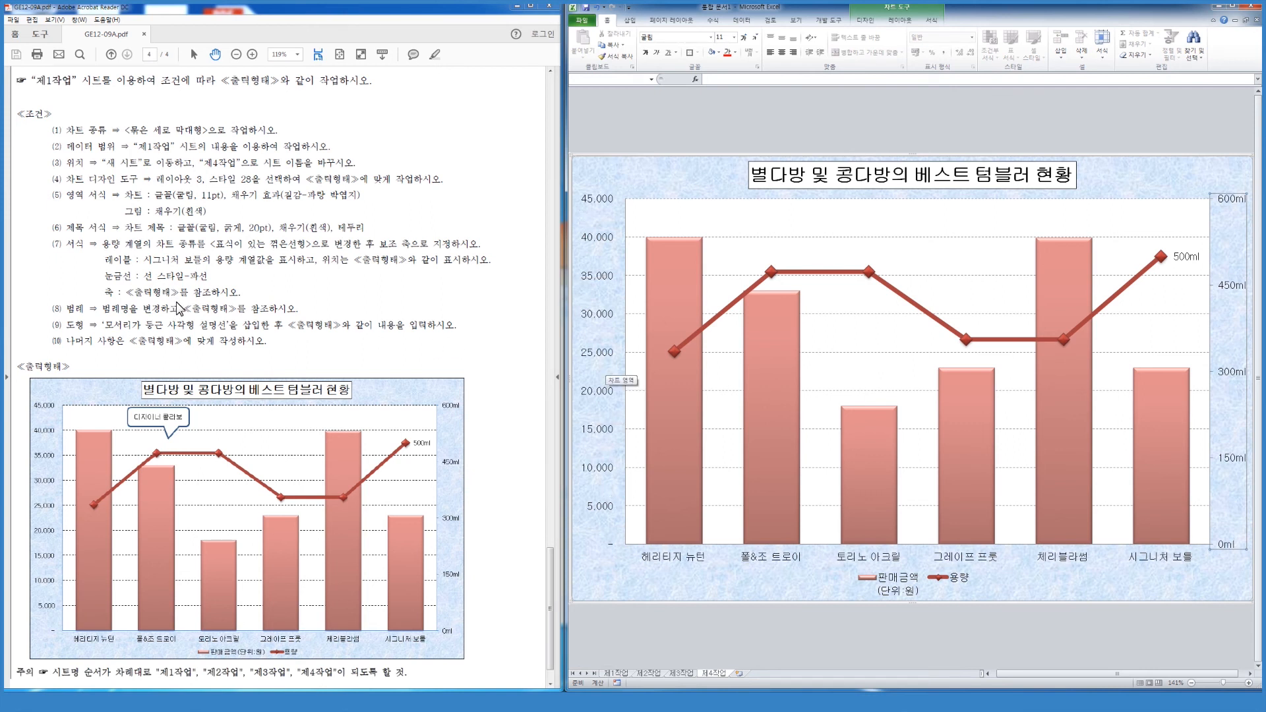
Rename the sales amount series in the chart's data source to 판매금액(단위:원) so its legend entry fits one line.
{"action": "left_click", "coordinate": [901, 588]}
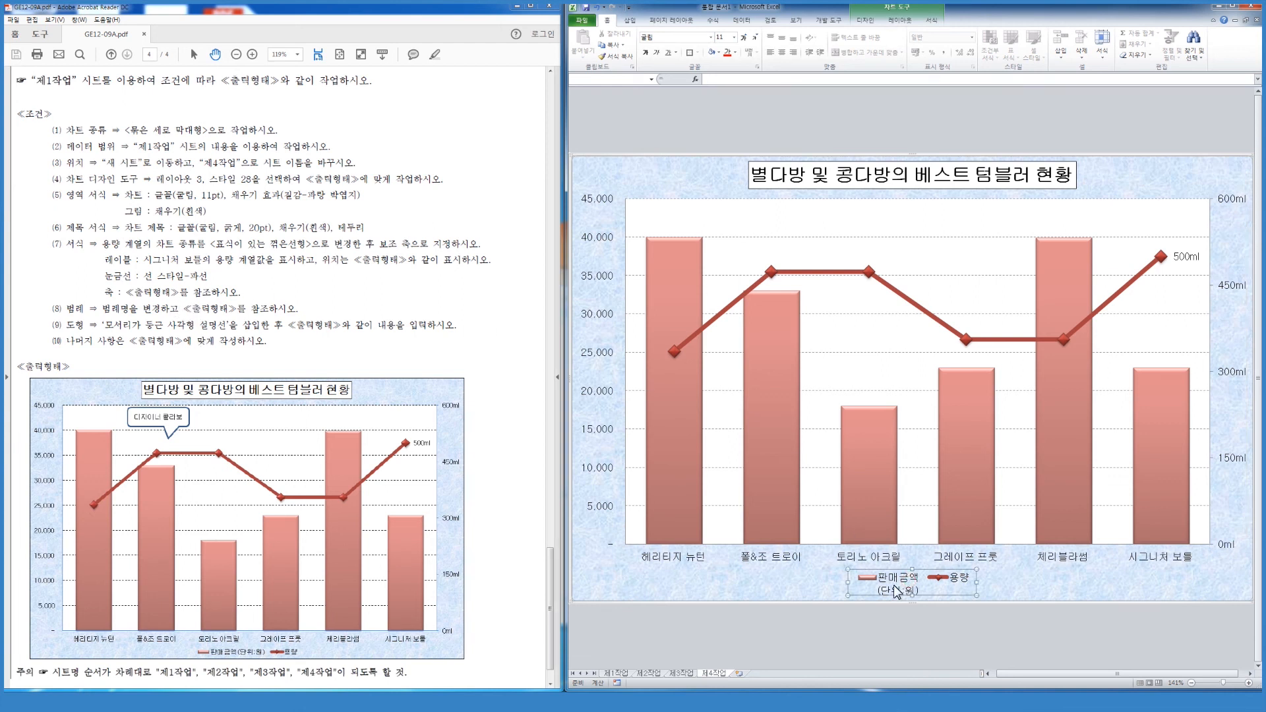
{"action": "right_click", "coordinate": [895, 586]}
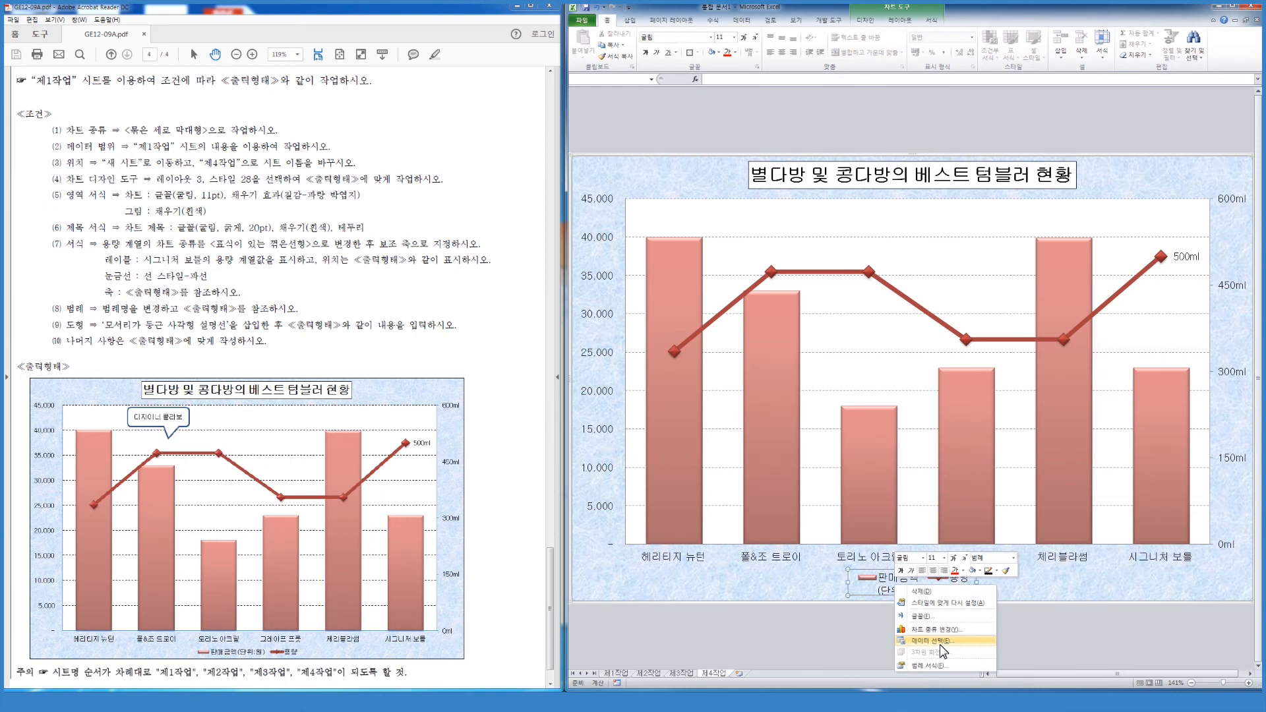
{"action": "left_click", "coordinate": [939, 641]}
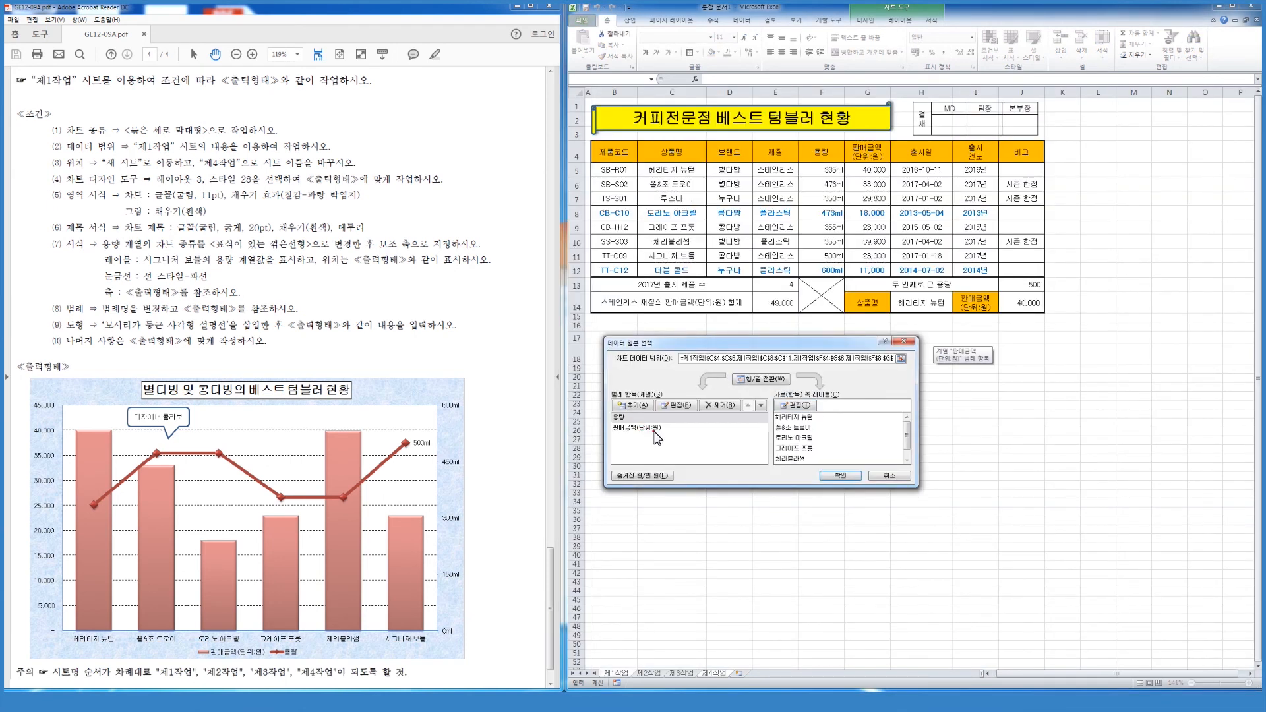
{"action": "left_click", "coordinate": [650, 429]}
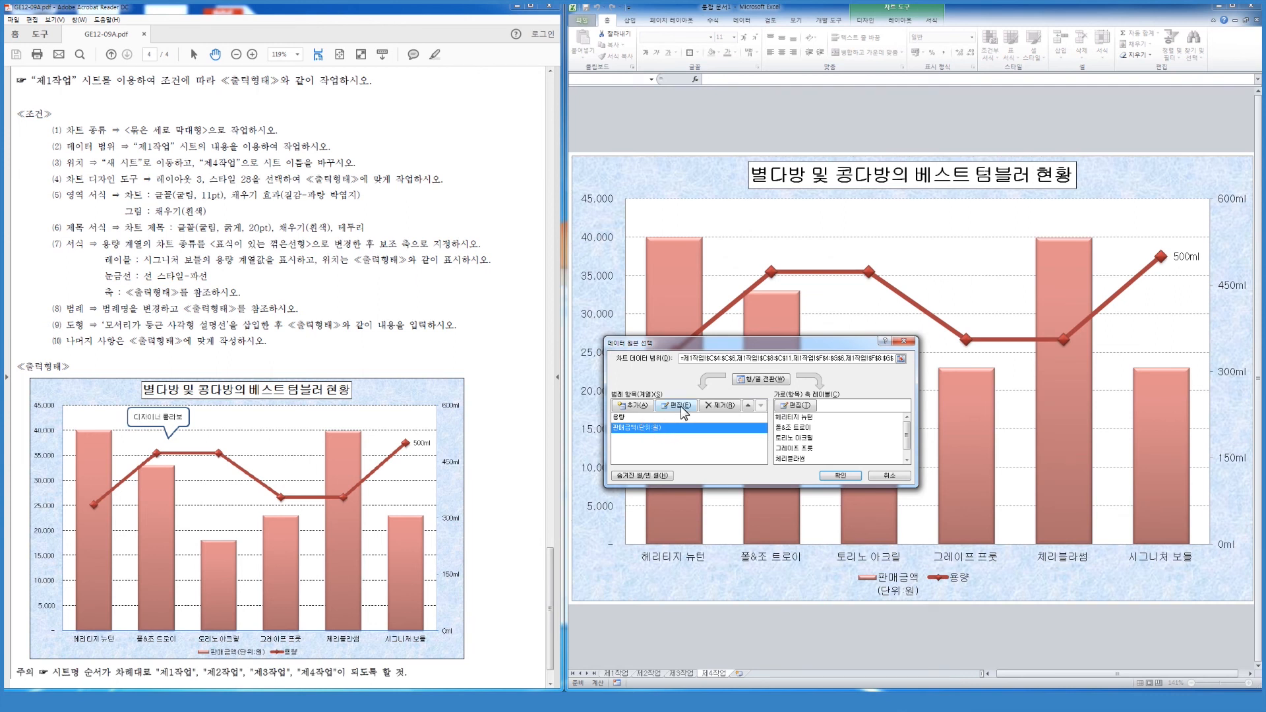
{"action": "left_click", "coordinate": [682, 408]}
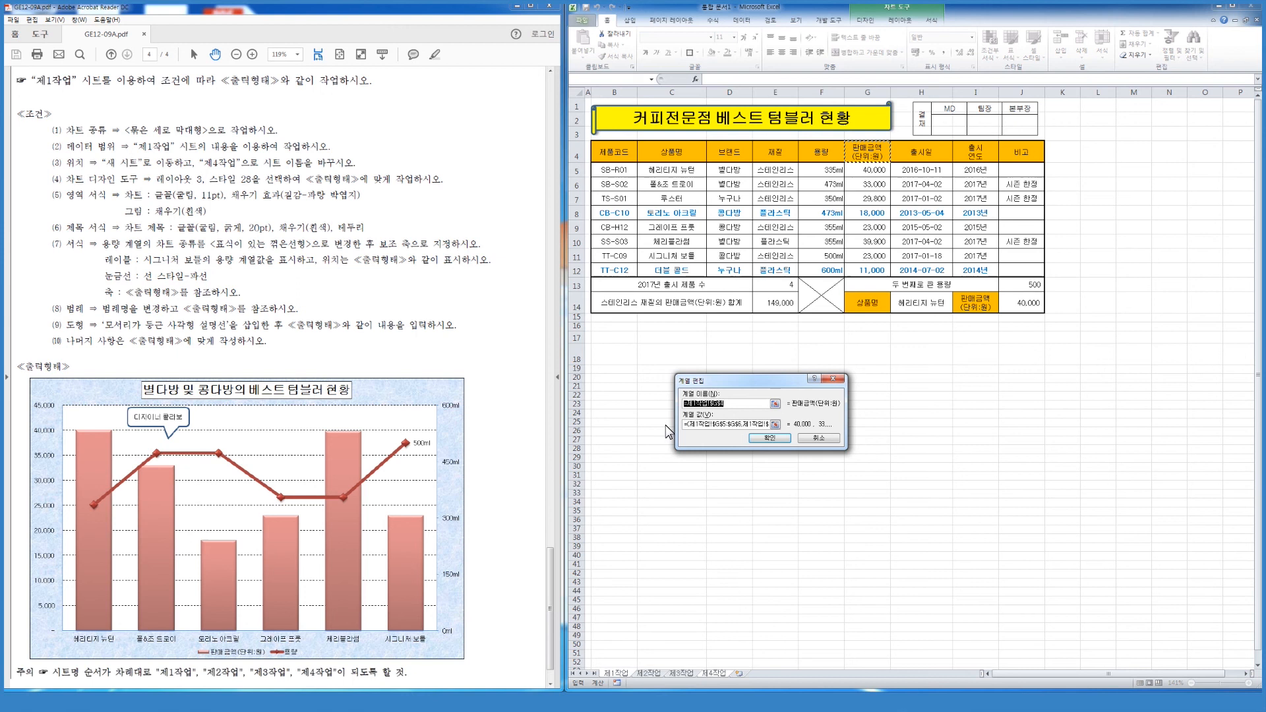
{"action": "type", "text": "판매금액(단위:원)"}
{"action": "key", "text": "Return"}
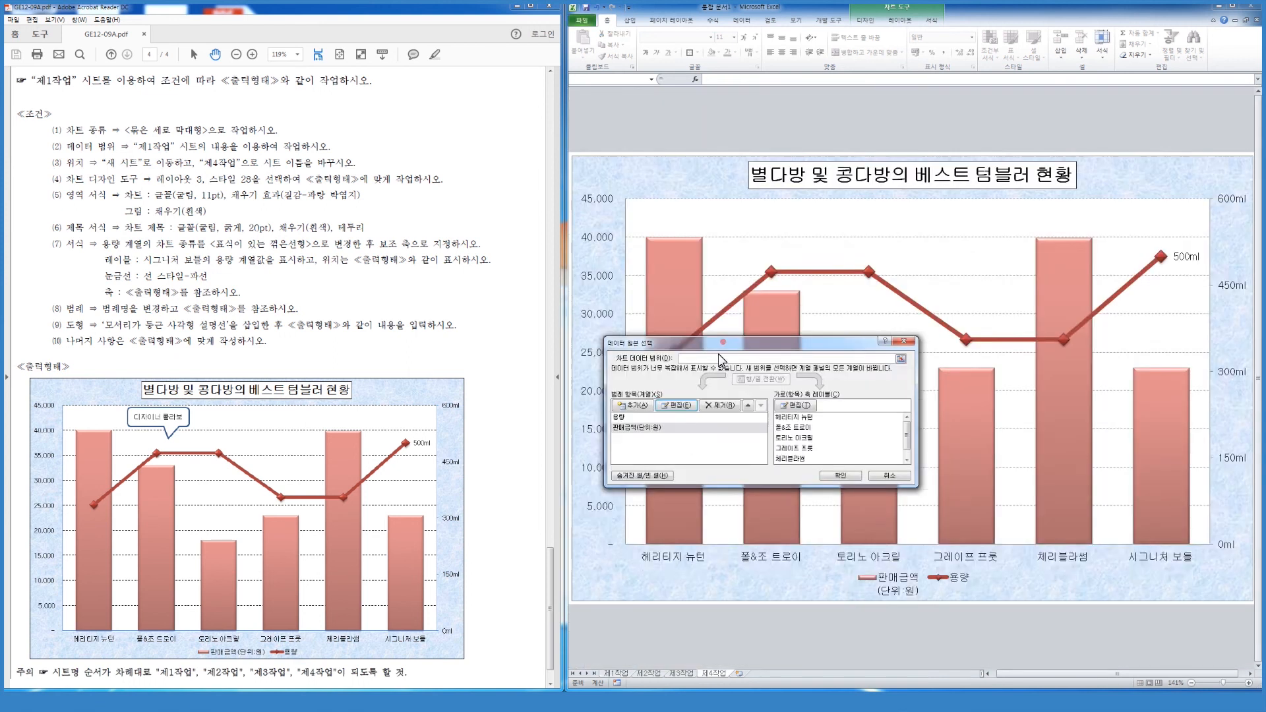
{"action": "left_click", "coordinate": [835, 488]}
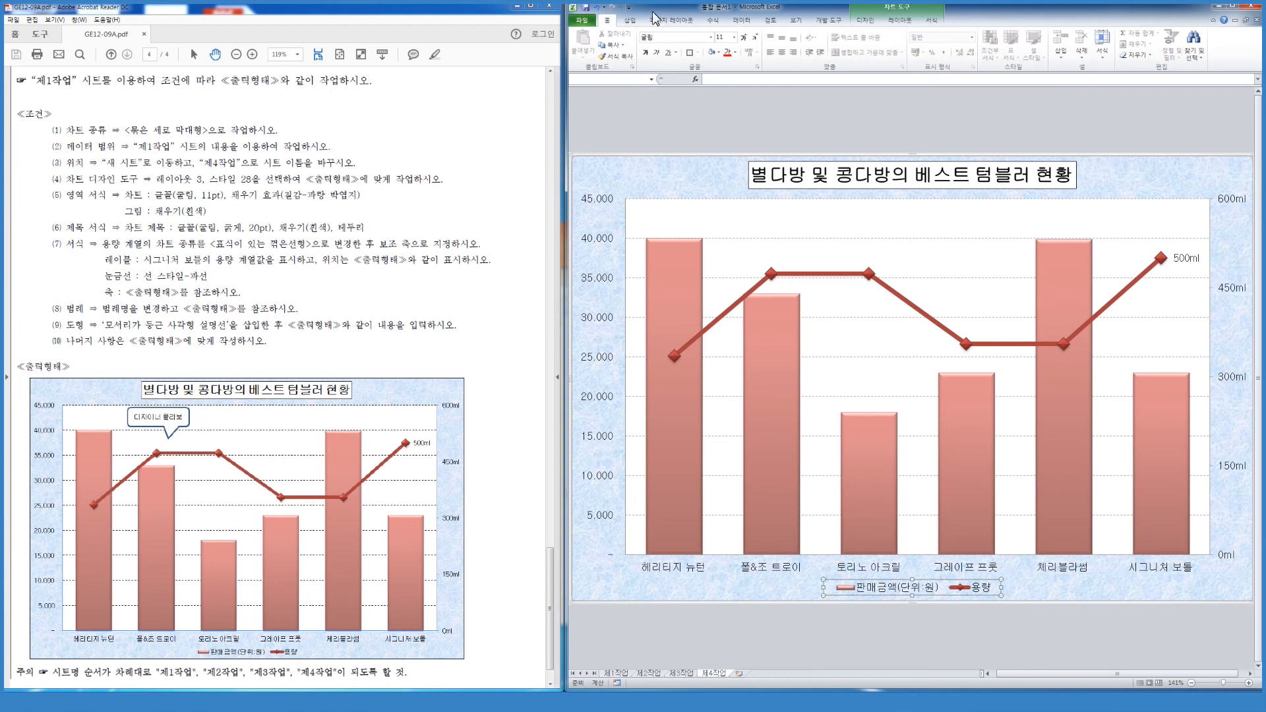
Draw a rounded rectangular callout about 4.11 cm by 1.31 cm above the 폴&조 트로이 column, with its tail pointing down toward the line.
{"action": "left_click", "coordinate": [630, 20]}
{"action": "left_click", "coordinate": [671, 43]}
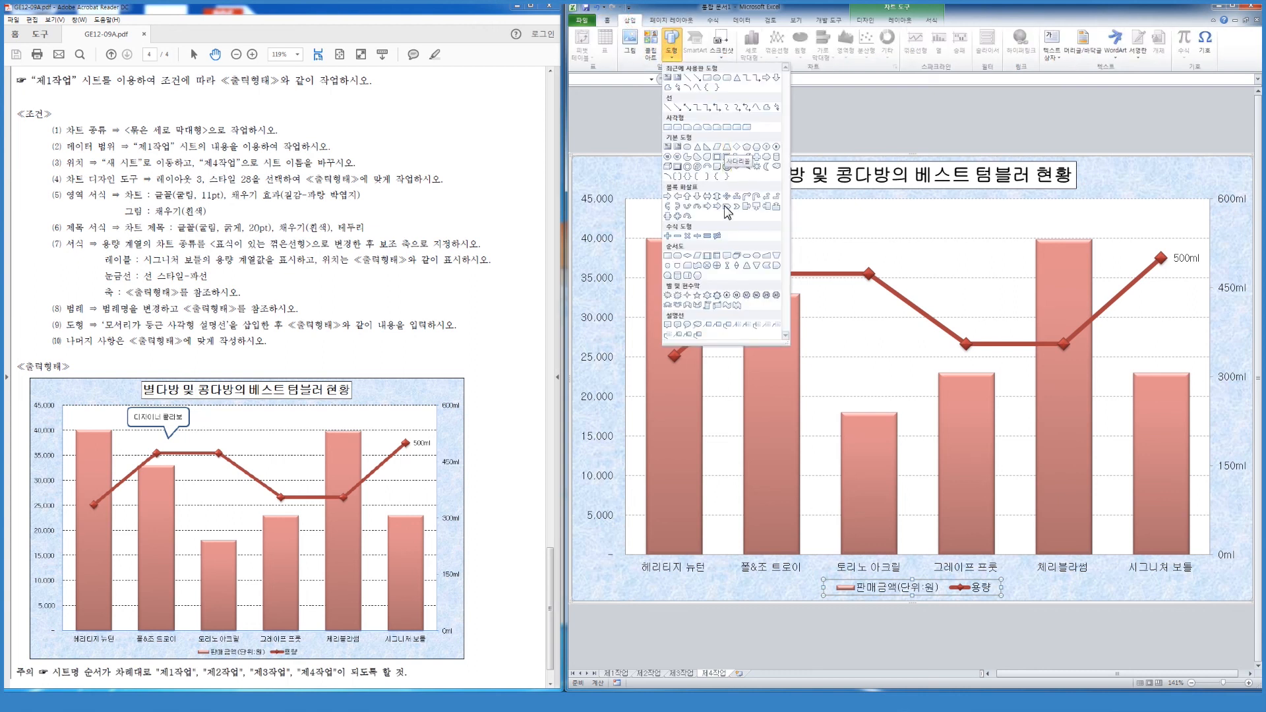
{"action": "left_click", "coordinate": [678, 326]}
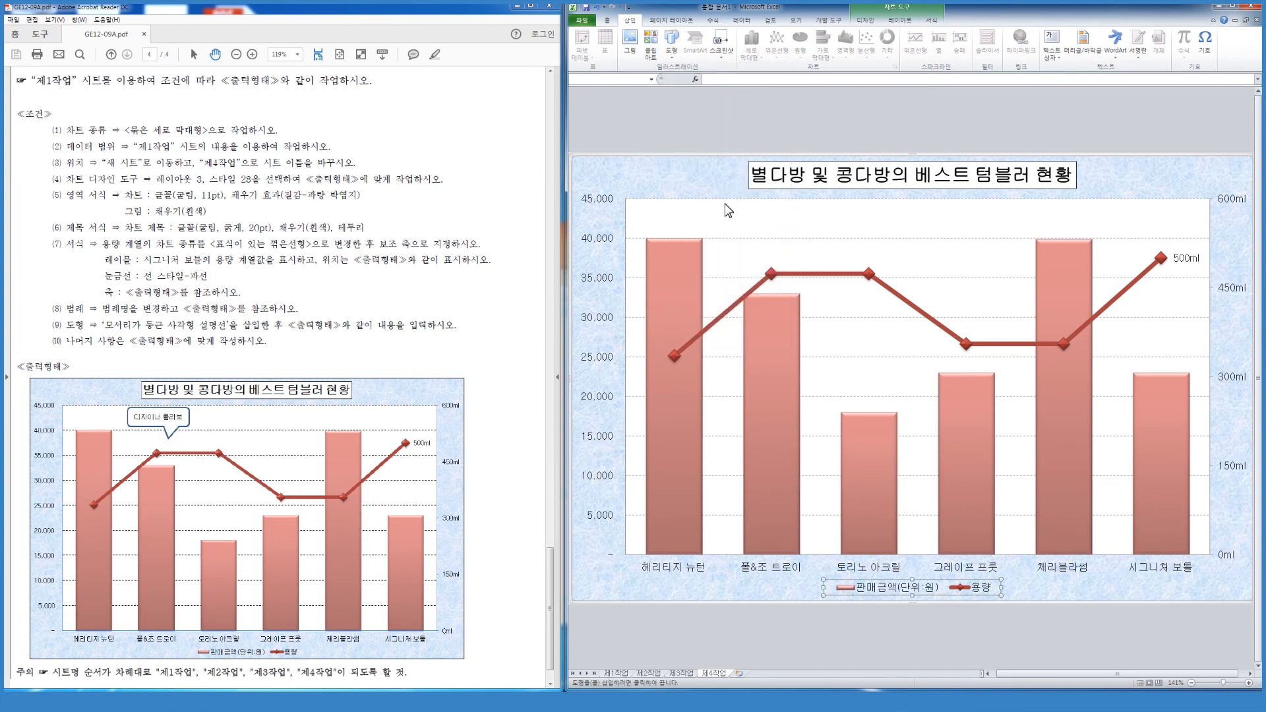
{"action": "left_click_drag", "start_coordinate": [720, 201], "coordinate": [829, 238]}
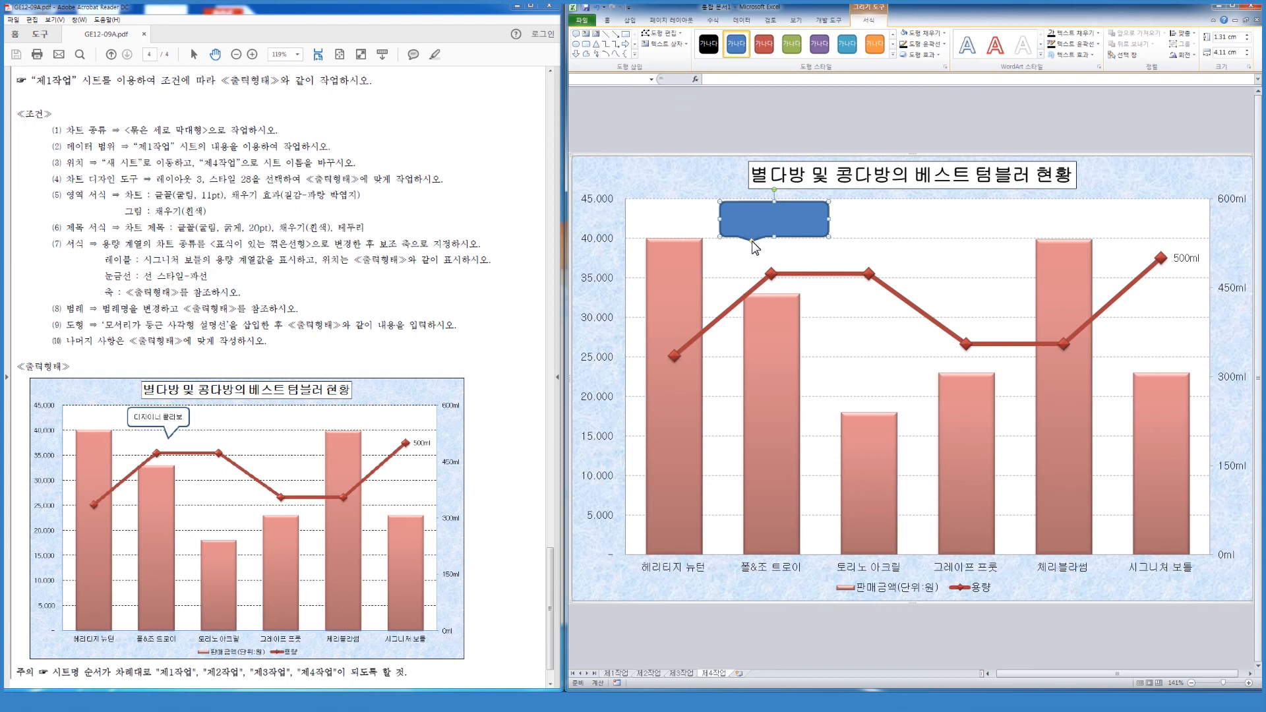
{"action": "left_click_drag", "start_coordinate": [798, 256], "coordinate": [787, 255]}
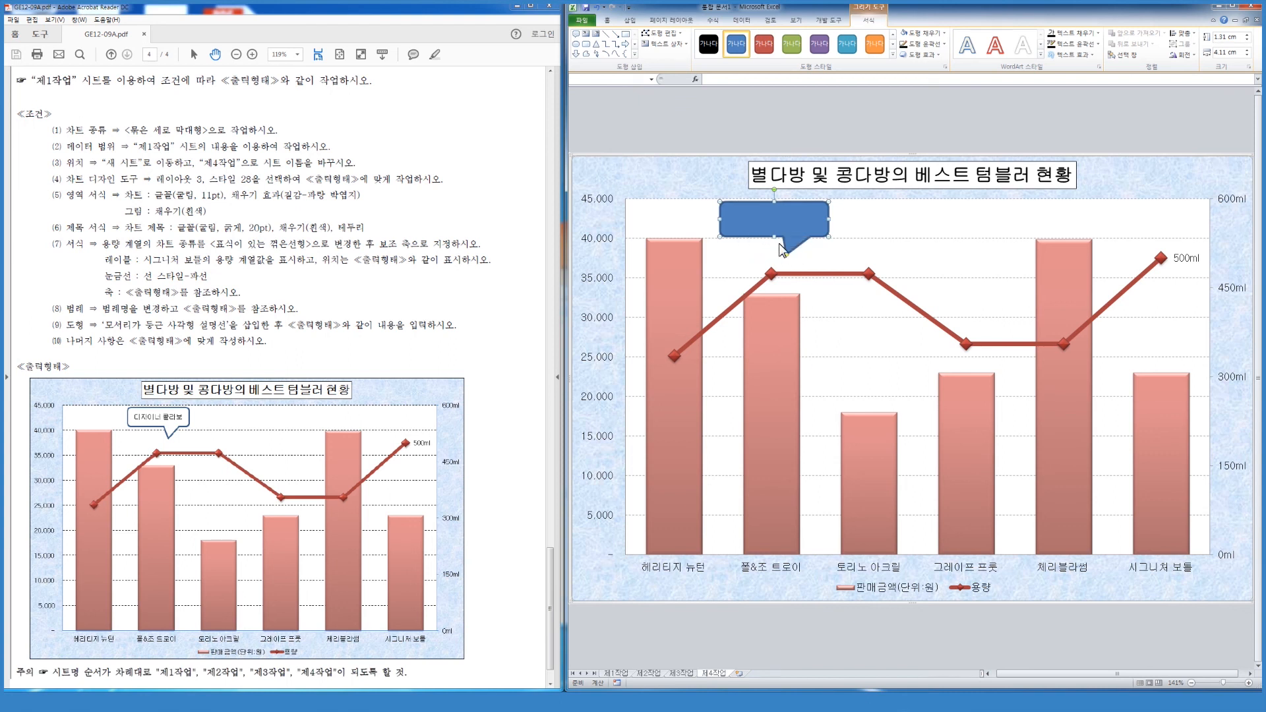
Fill the callout with white and enter the text 디자이너 콜라보 in it.
{"action": "left_click", "coordinate": [923, 33]}
{"action": "left_click", "coordinate": [906, 65]}
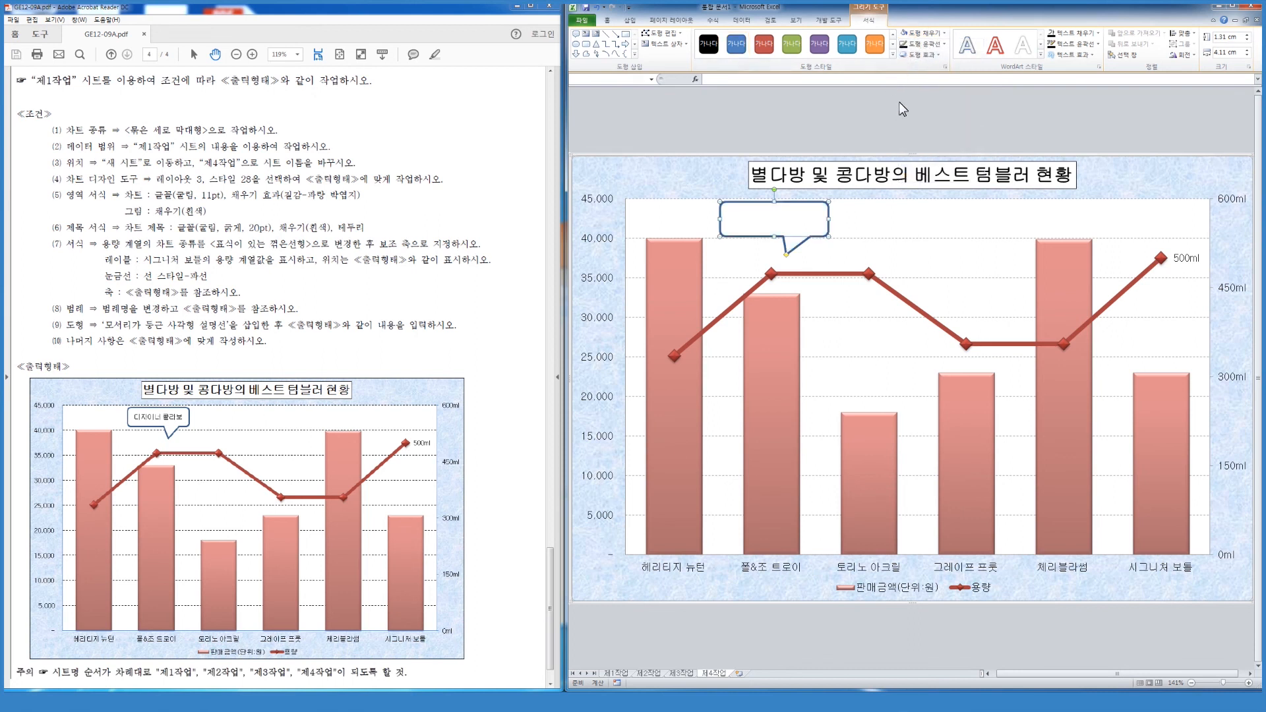
{"action": "type", "text": "디자이너 콜"}
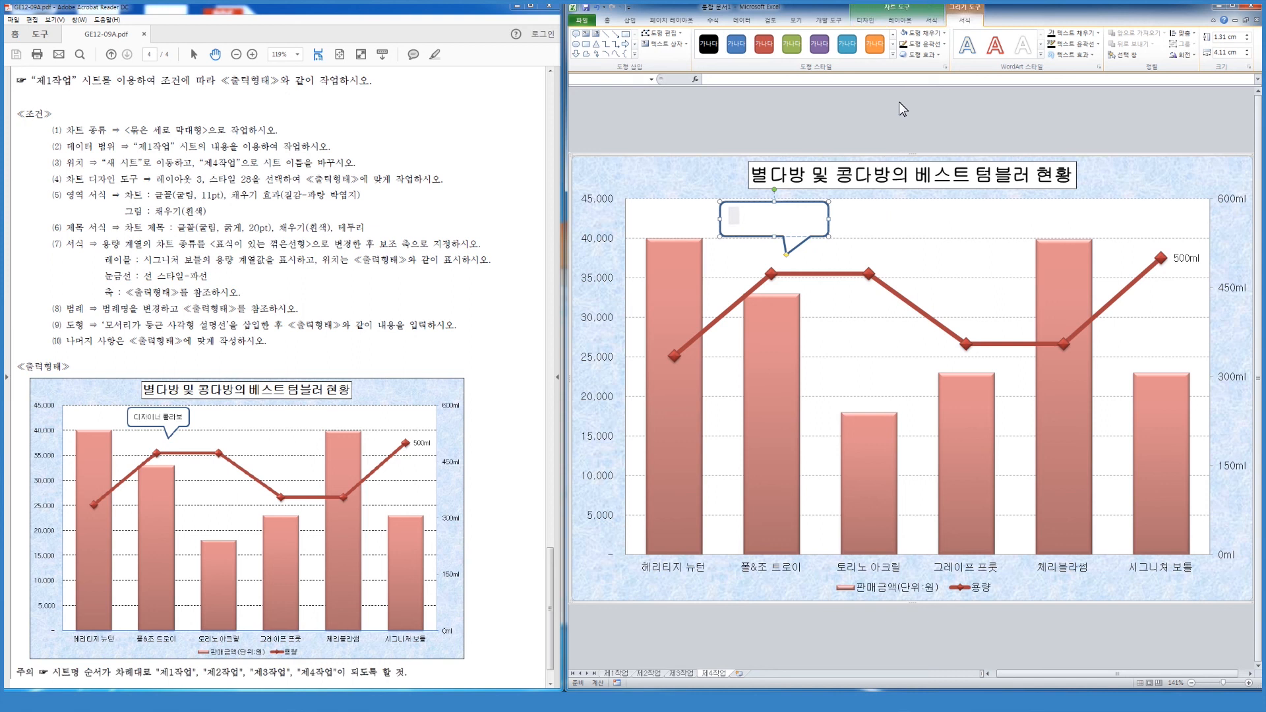
{"action": "type", "text": "라보"}
{"action": "key", "text": "Escape"}
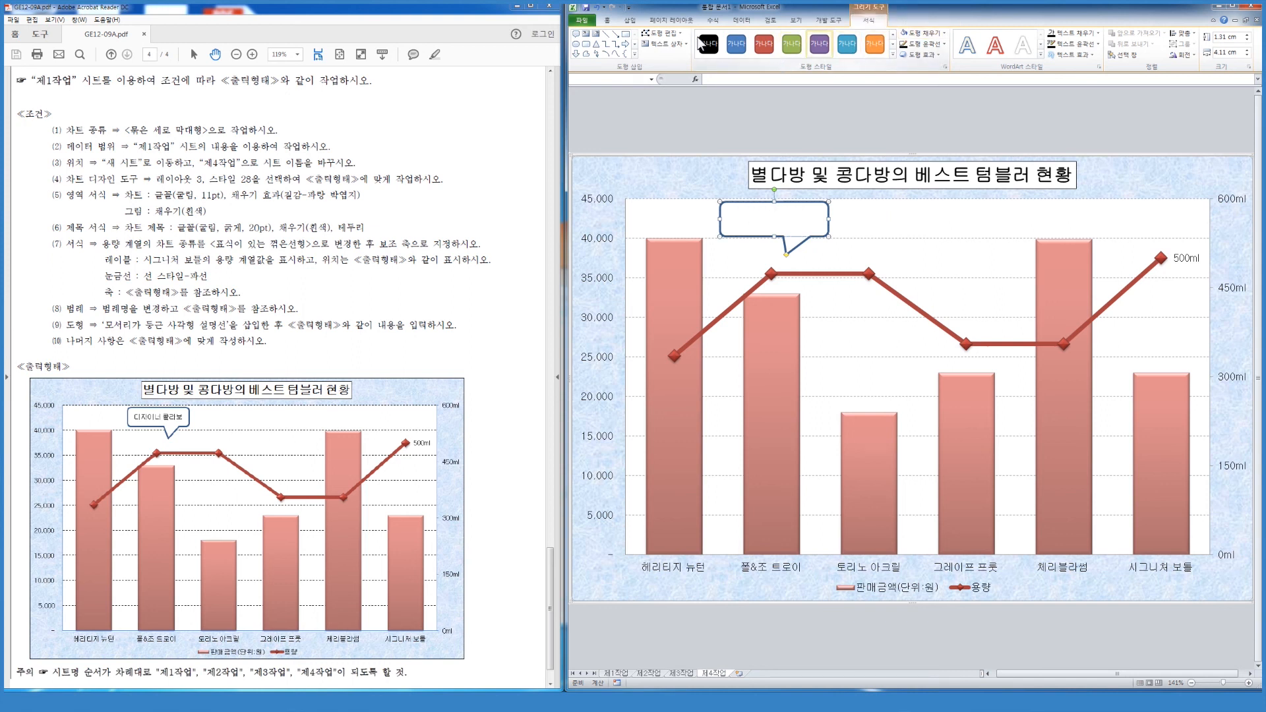
Format the callout text in black 굴림 and centre it horizontally and vertically.
{"action": "left_click", "coordinate": [607, 20]}
{"action": "left_click", "coordinate": [699, 41]}
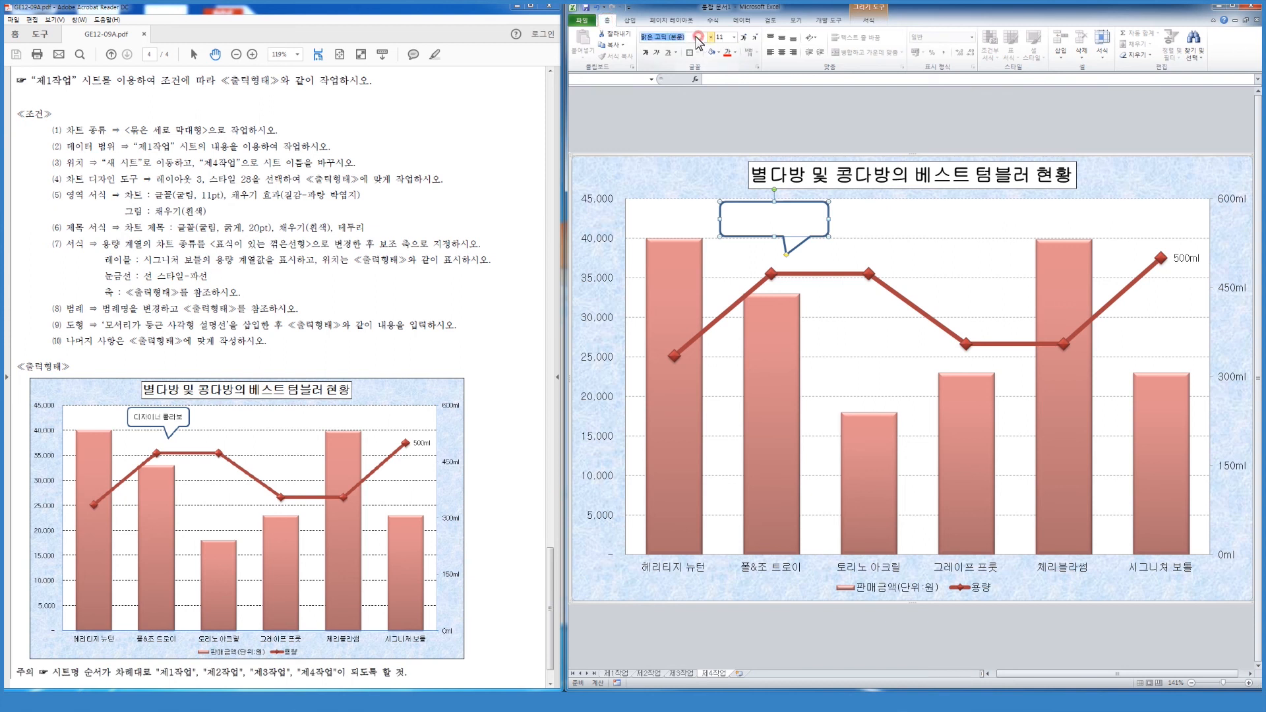
{"action": "left_click", "coordinate": [726, 52]}
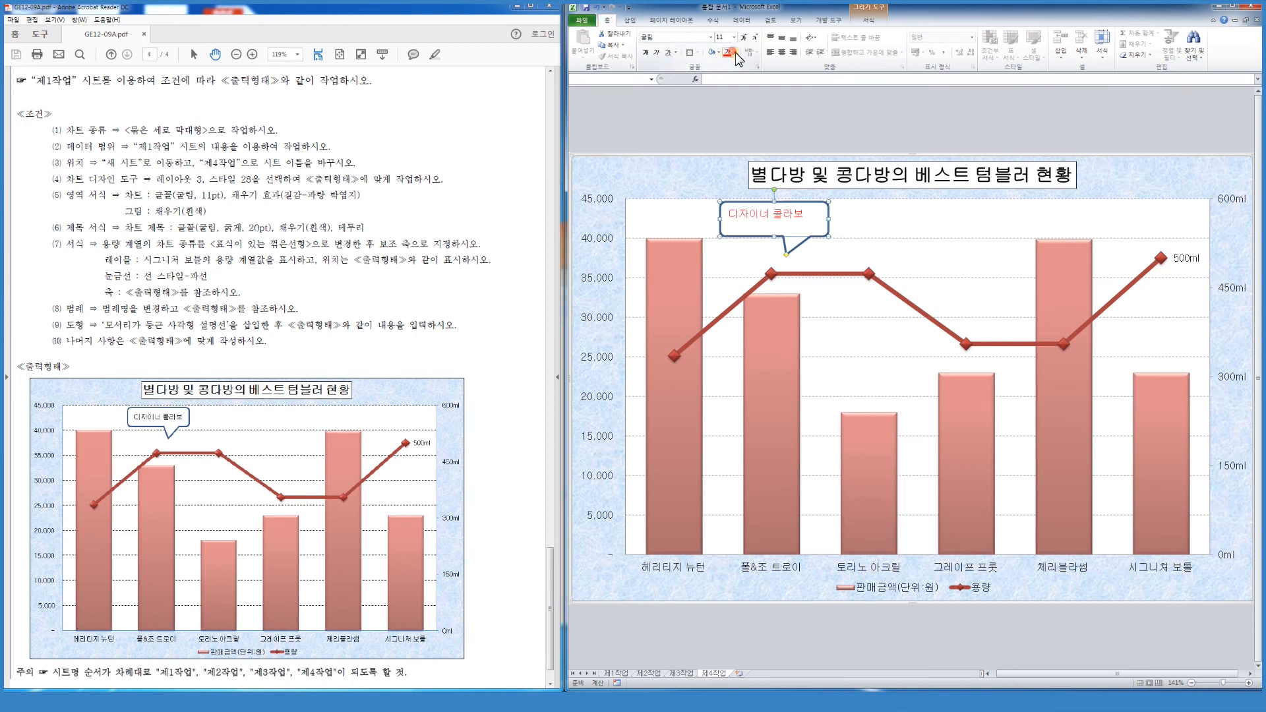
{"action": "left_click", "coordinate": [735, 52]}
{"action": "left_click", "coordinate": [736, 84]}
{"action": "left_click", "coordinate": [782, 52]}
{"action": "left_click", "coordinate": [782, 39]}
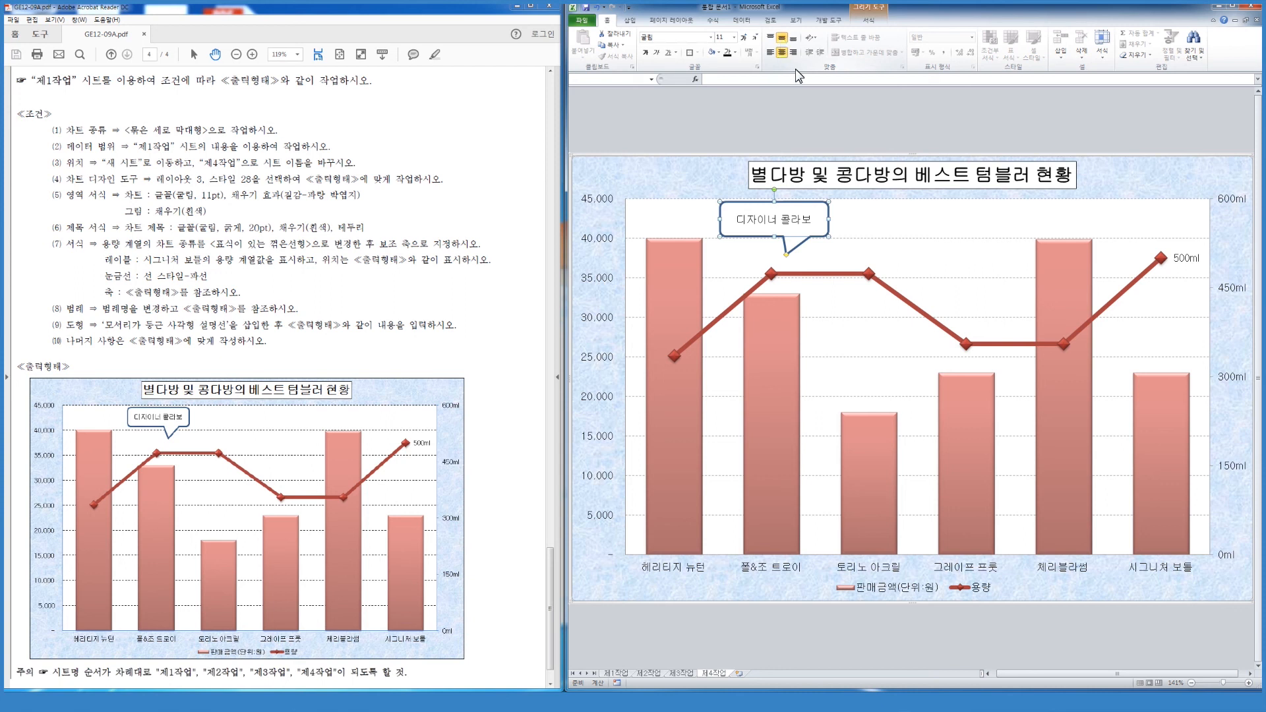
{"action": "left_click", "coordinate": [889, 108]}
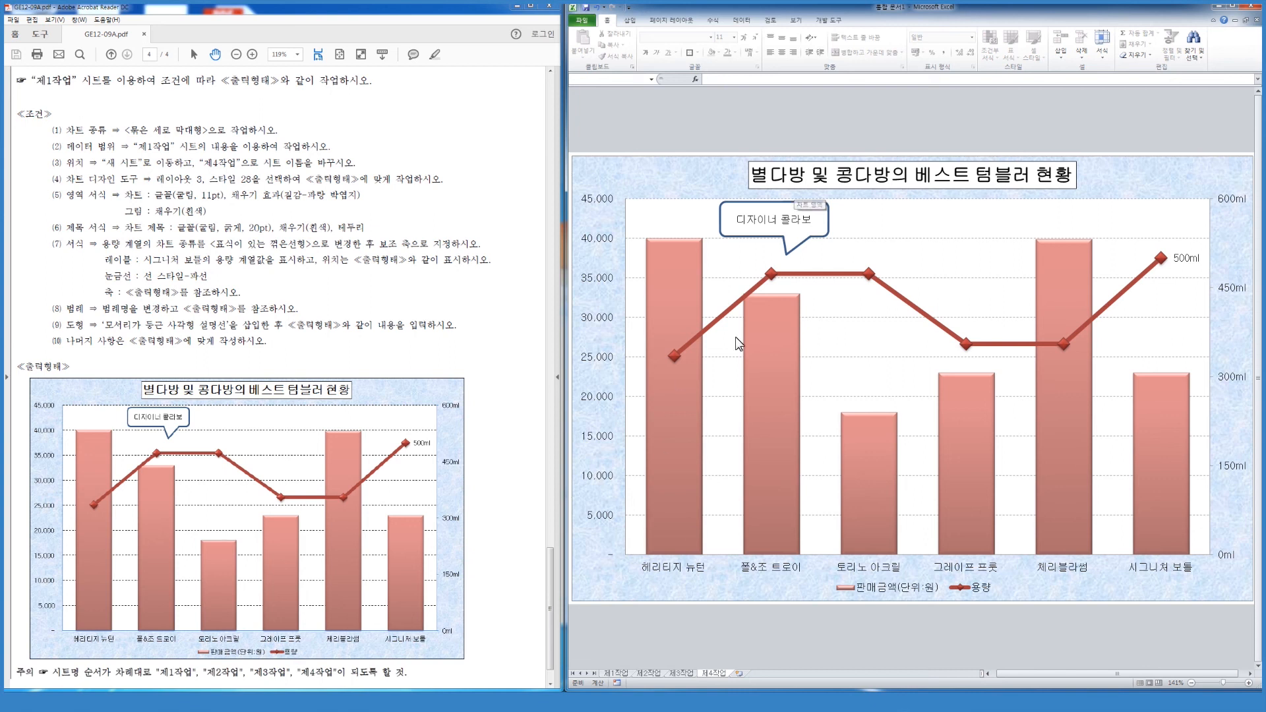
{"action": "scroll", "coordinate": [272, 208], "scroll_direction": "up", "scroll_amount": 2}
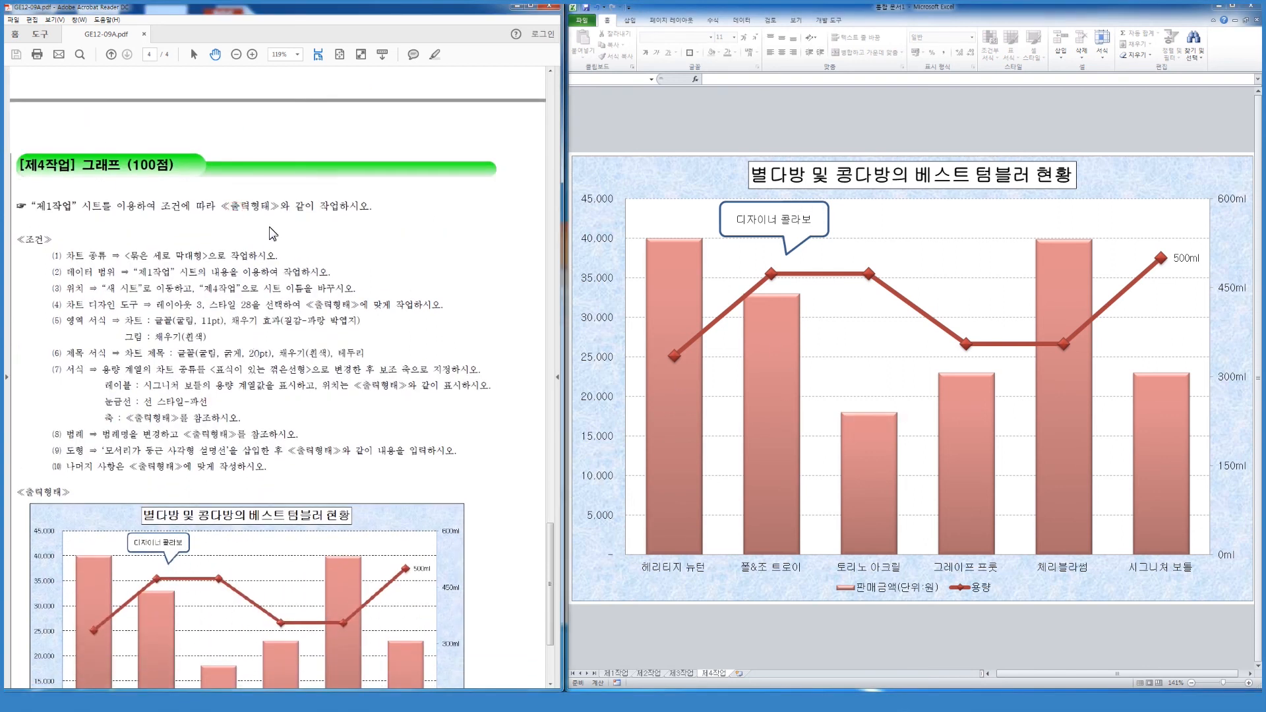
{"action": "scroll", "coordinate": [270, 373], "scroll_direction": "down", "scroll_amount": 3}
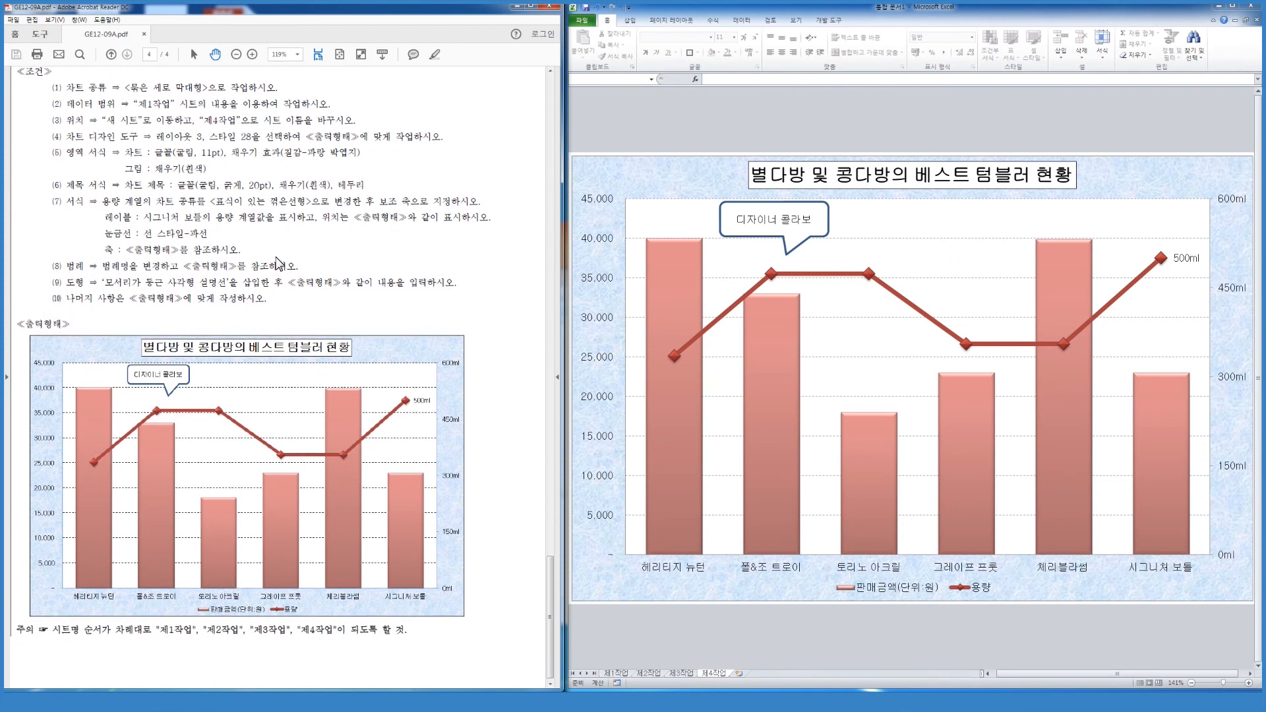
{"action": "scroll", "coordinate": [276, 284], "scroll_direction": "up", "scroll_amount": 2}
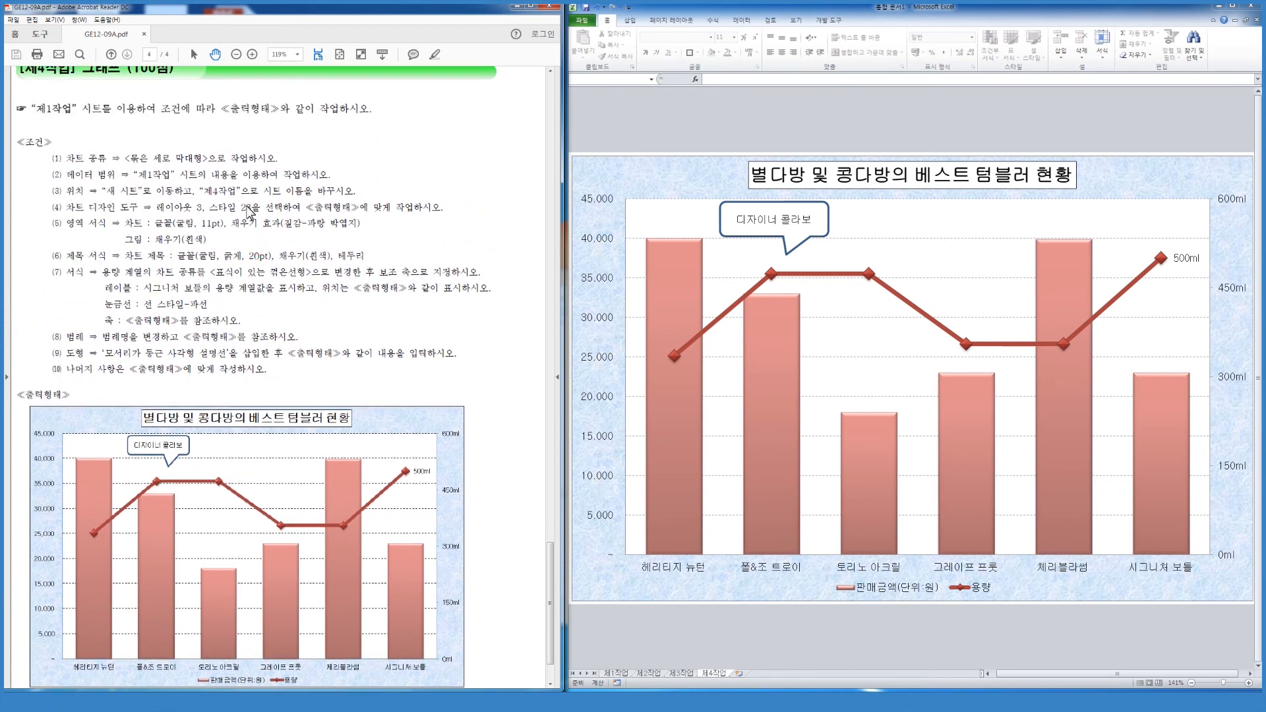